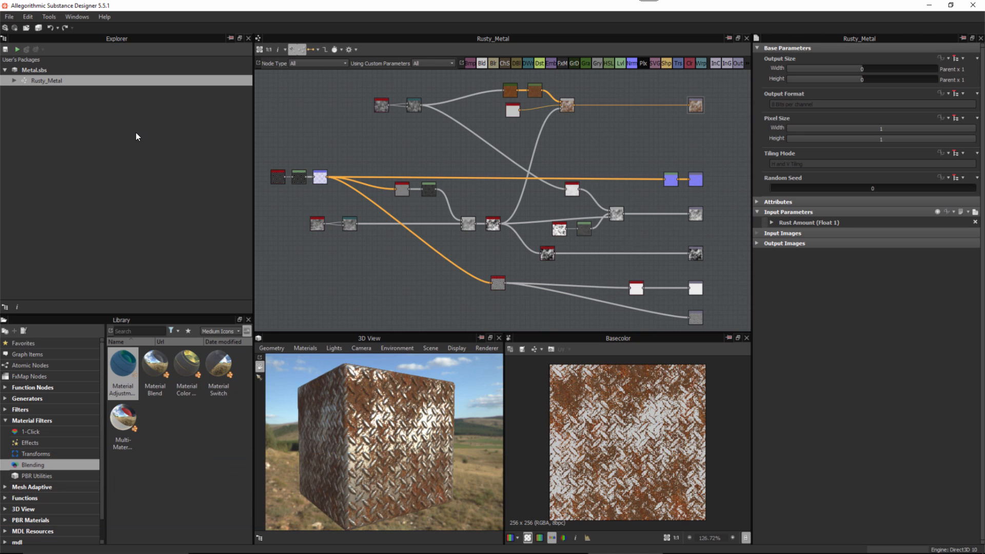
Create a new Substance graph from the Empty template and name it metal_floor
{"action": "left_click", "coordinate": [8, 18]}
{"action": "left_click", "coordinate": [24, 29]}
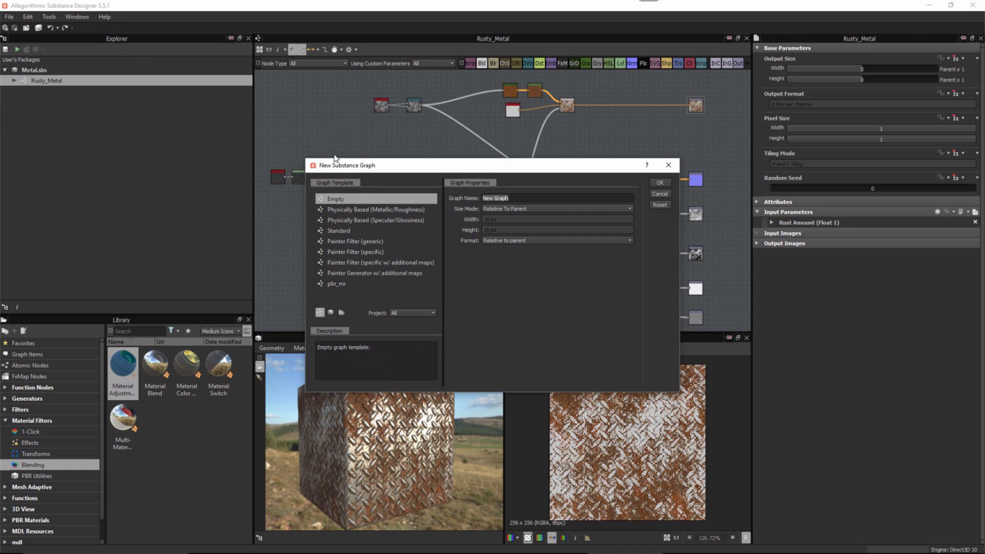
{"action": "left_click", "coordinate": [349, 195]}
{"action": "left_click_drag", "start_coordinate": [515, 198], "coordinate": [444, 198]}
{"action": "type", "text": "metal_floor"}
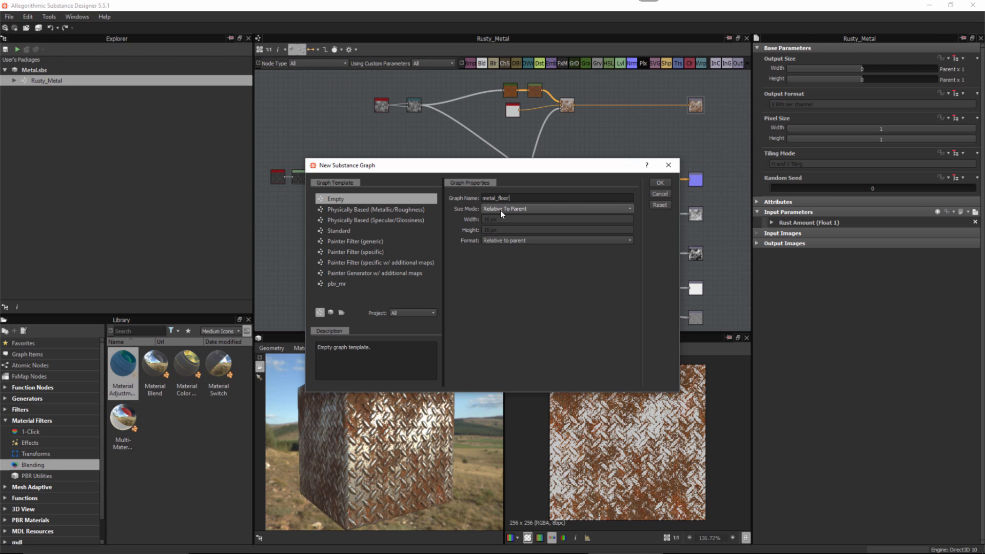
{"action": "left_click", "coordinate": [660, 184]}
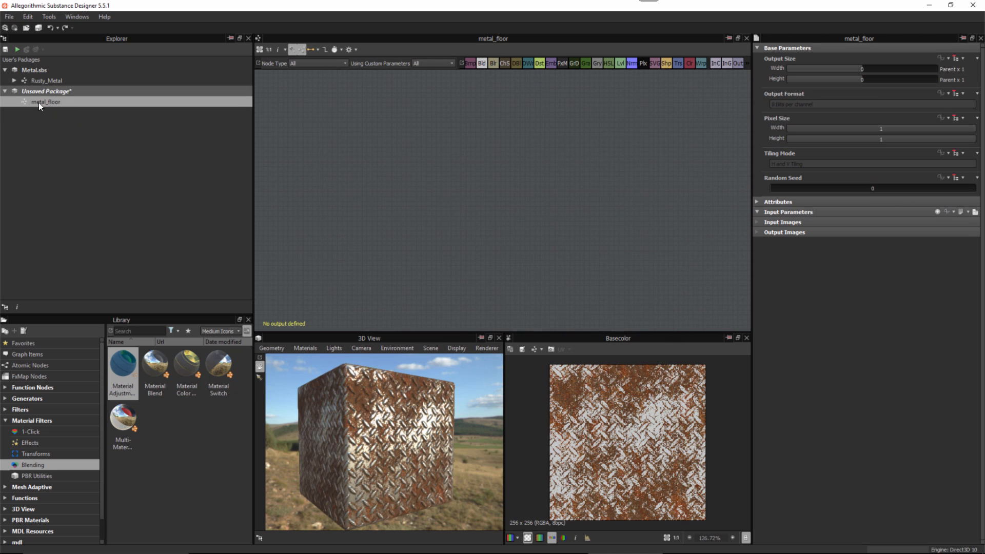
Save the new unsaved package as metal_floor.sbs
{"action": "left_click", "coordinate": [46, 91]}
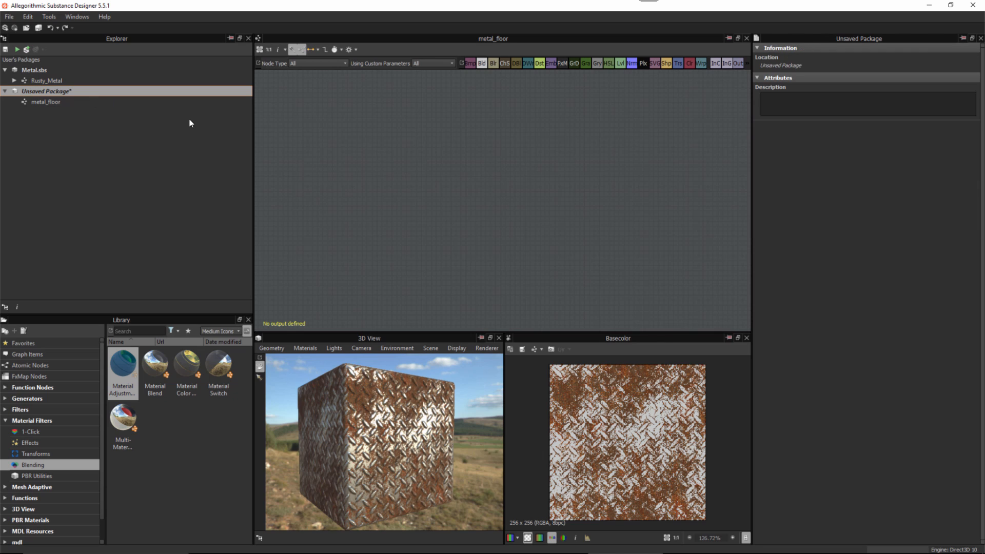
{"action": "right_click", "coordinate": [69, 91]}
{"action": "left_click", "coordinate": [119, 150]}
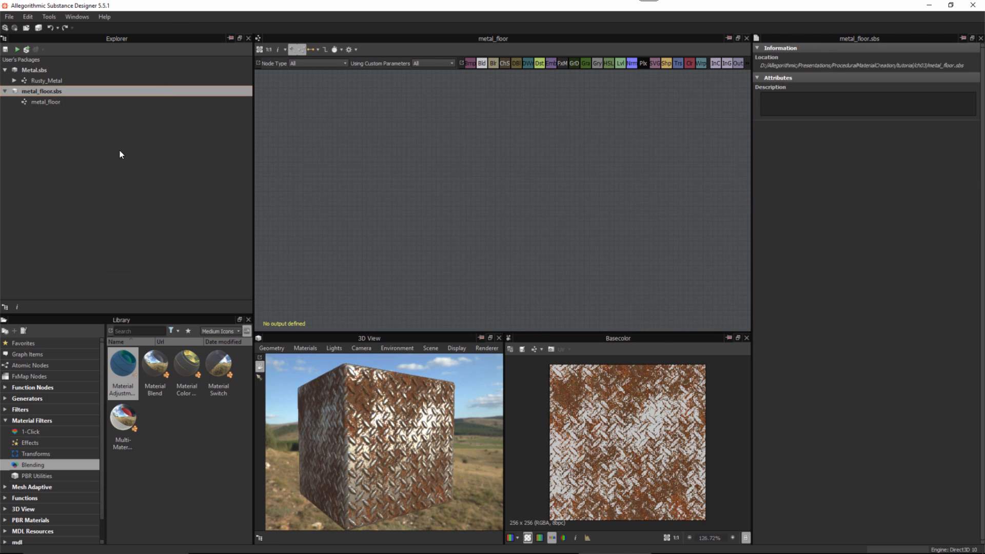
Copy all nodes of the Rusty_Metal graph and paste them into the metal_floor graph
{"action": "left_click", "coordinate": [57, 104]}
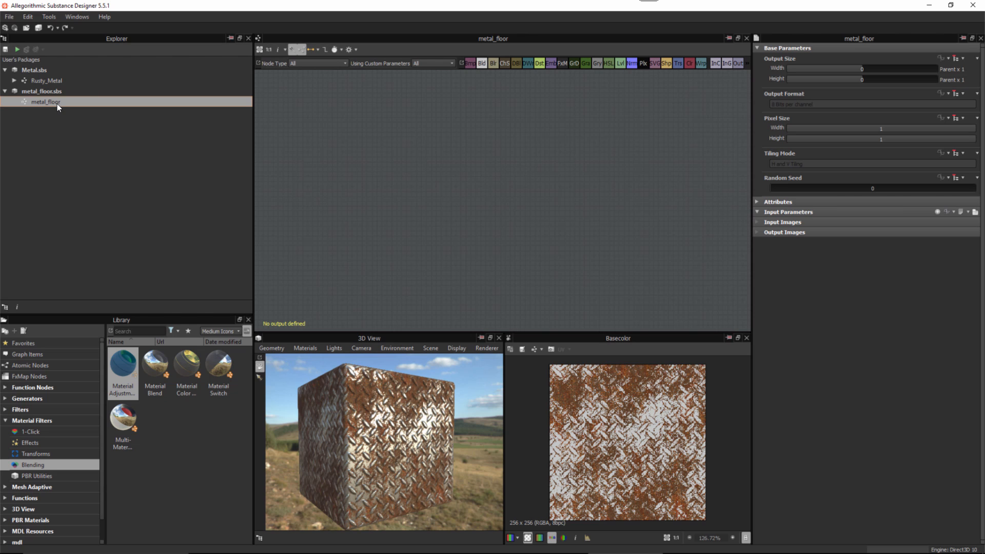
{"action": "left_click", "coordinate": [23, 82]}
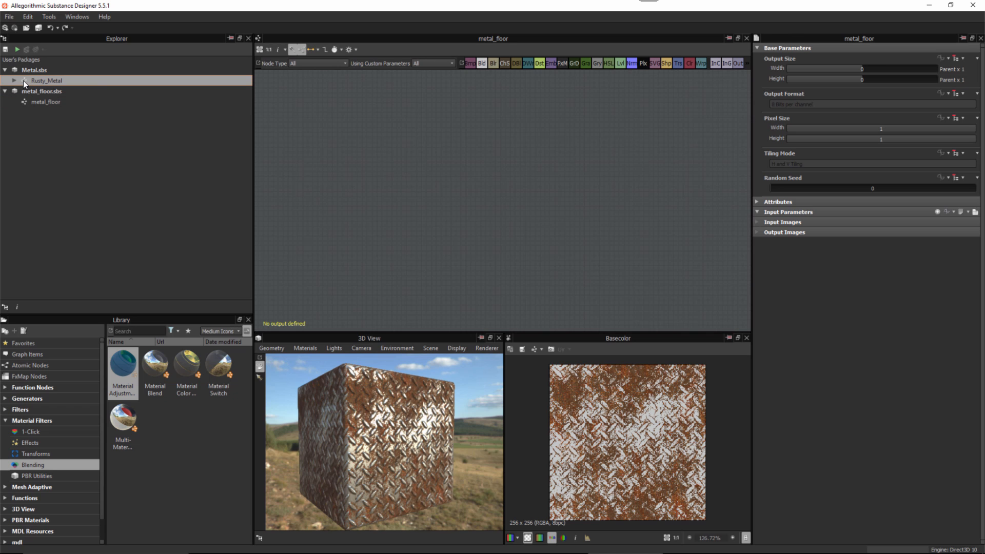
{"action": "double_click", "coordinate": [23, 81]}
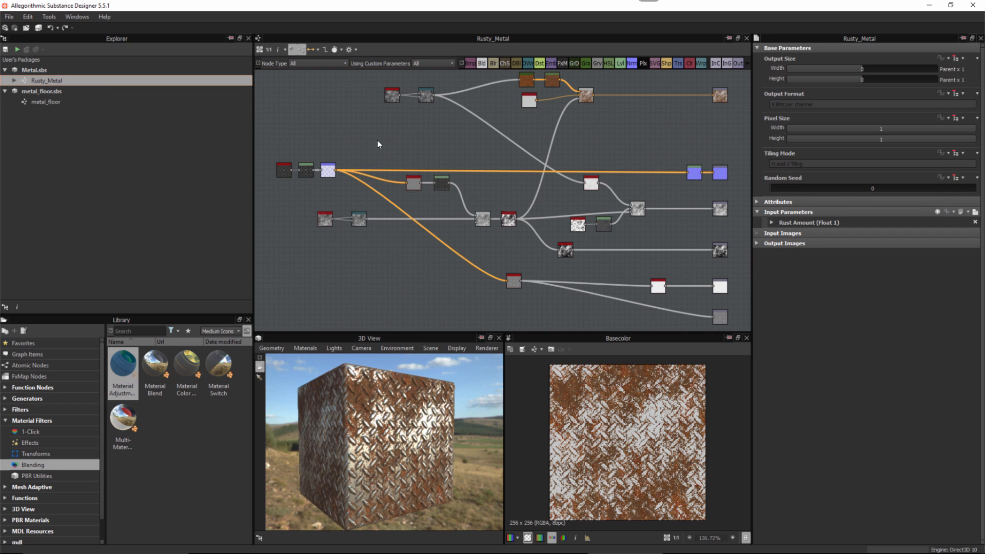
{"action": "left_click_drag", "start_coordinate": [262, 73], "coordinate": [724, 334]}
{"action": "mouse_move", "coordinate": [735, 286]}
{"action": "middle_mouse_down"}
{"action": "mouse_move", "coordinate": [704, 260]}
{"action": "mouse_move", "coordinate": [720, 275]}
{"action": "middle_mouse_up"}
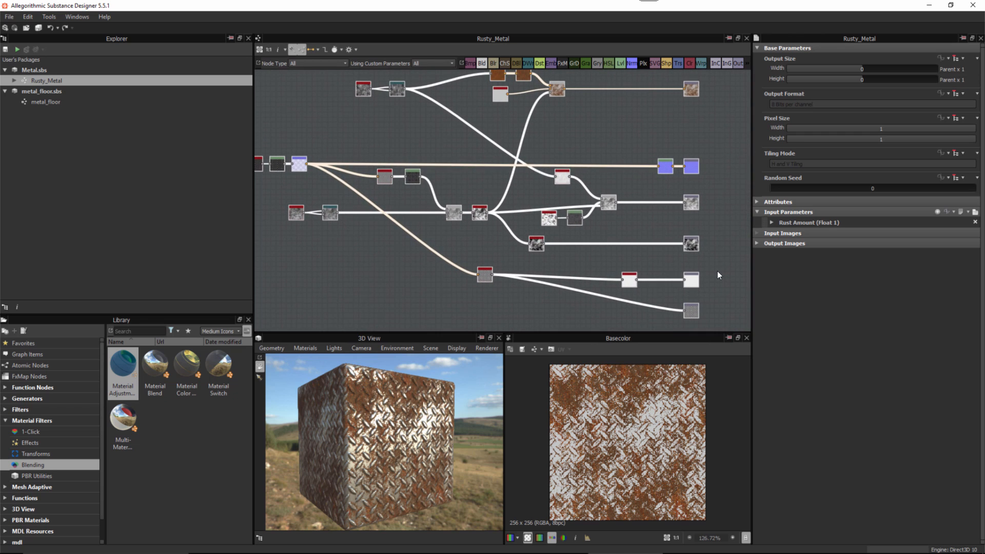
{"action": "double_click", "coordinate": [35, 103]}
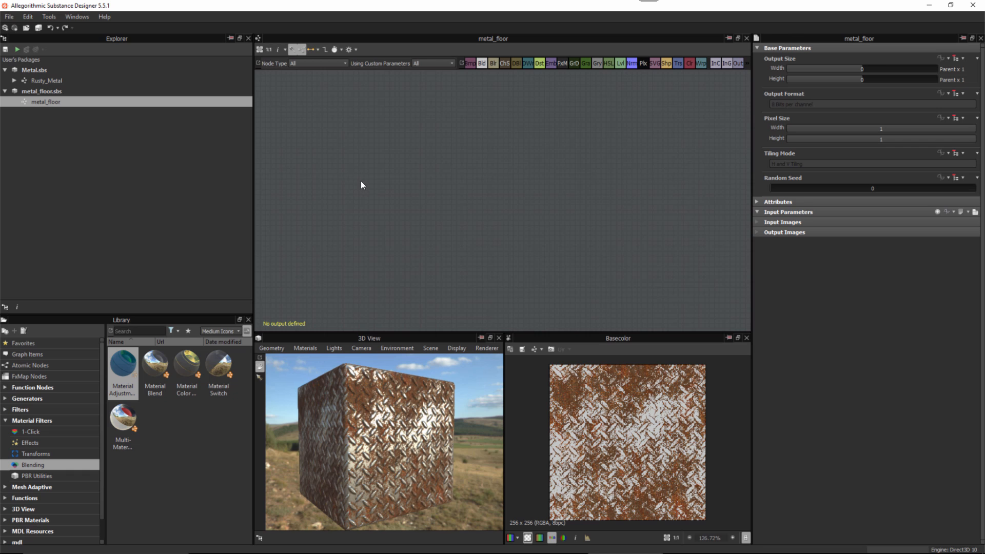
{"action": "key", "text": "ctrl+v"}
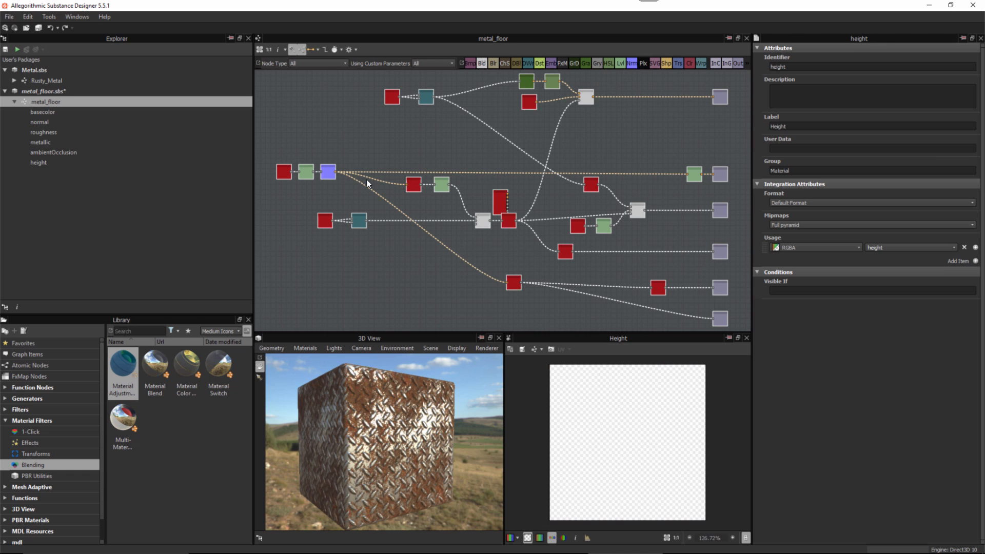
Delete the unconnected Rusty_Metal instance node above the Histogram Scan node in the pasted graph
{"action": "left_click", "coordinate": [492, 212]}
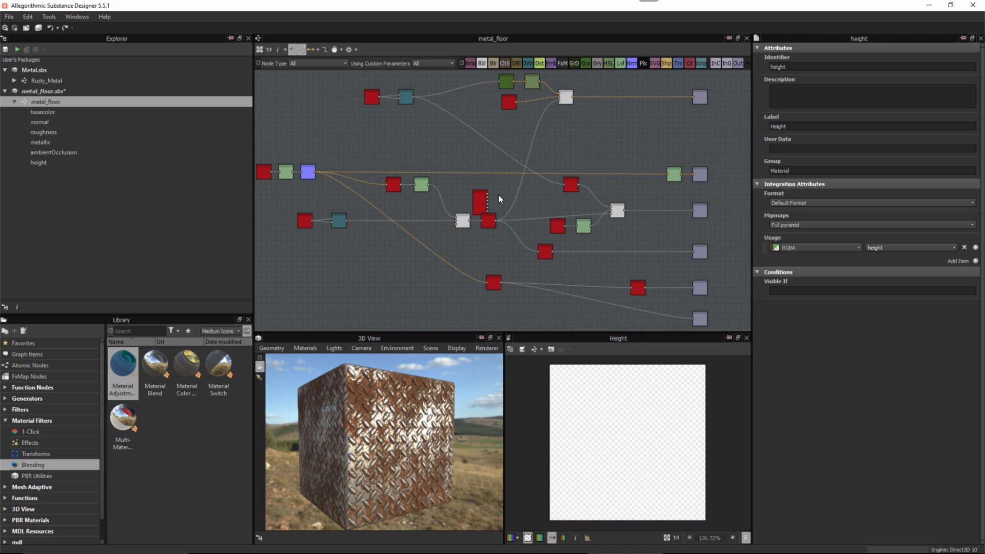
{"action": "scroll", "coordinate": [497, 202], "scroll_direction": "up", "scroll_amount": 5}
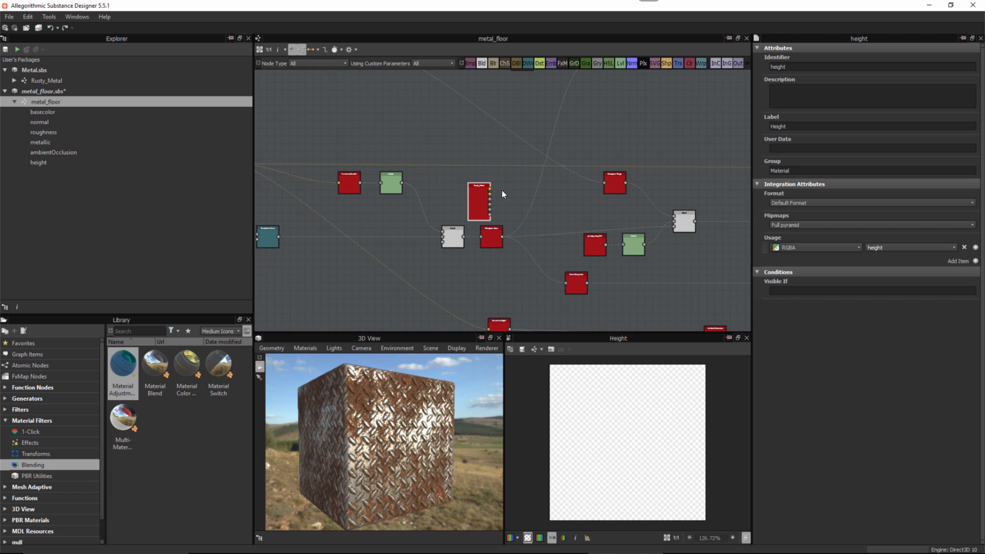
{"action": "scroll", "coordinate": [490, 187], "scroll_direction": "up", "scroll_amount": 2}
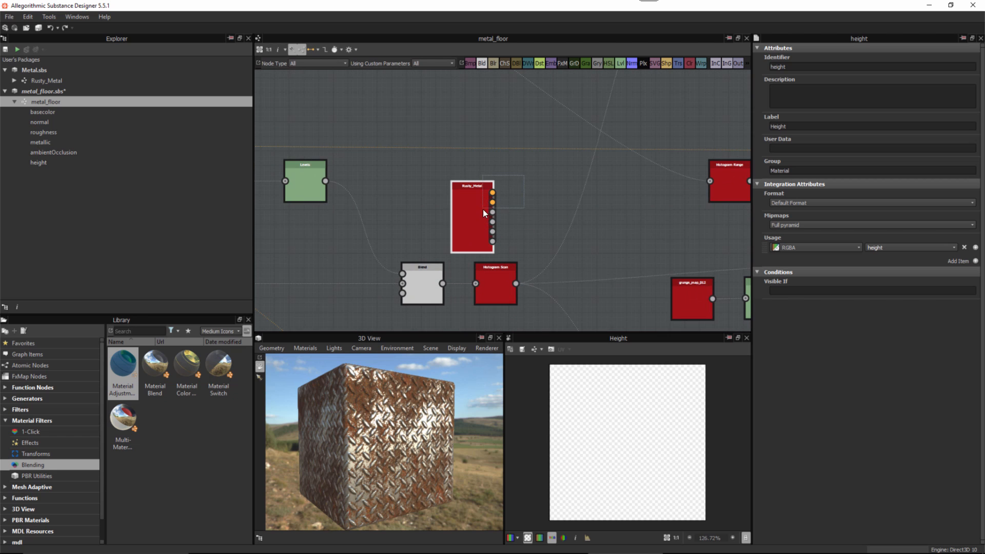
{"action": "left_click", "coordinate": [483, 210]}
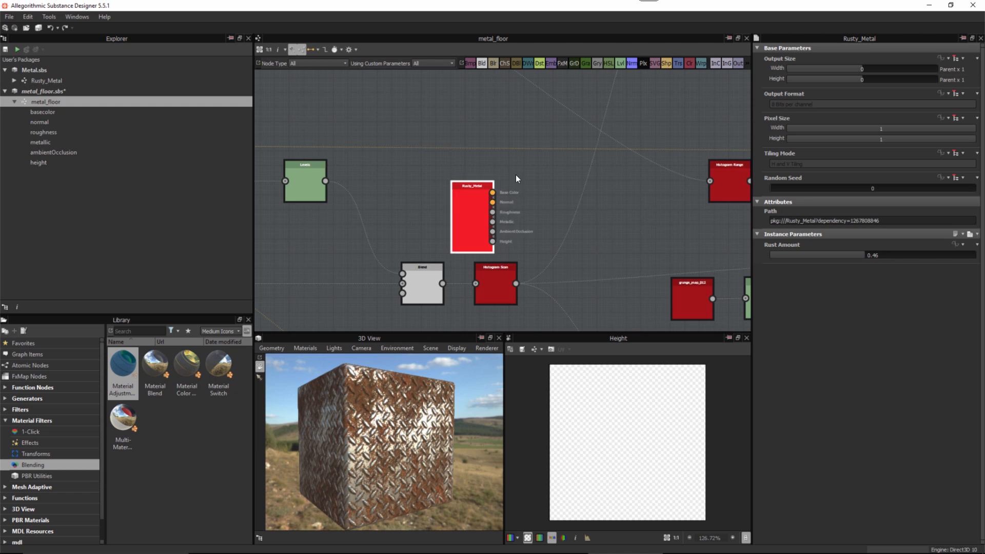
{"action": "key", "text": "Delete"}
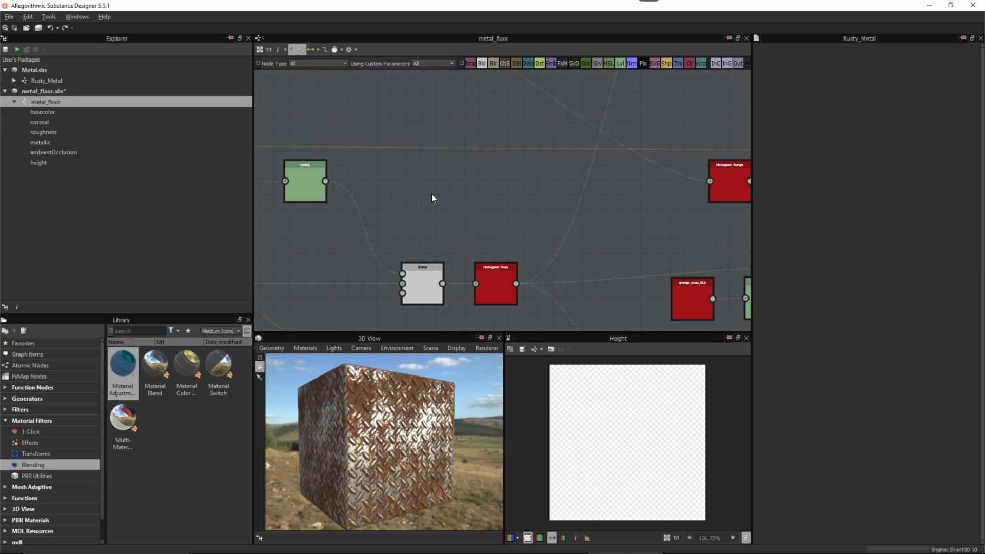
Preview the lower Directional Warp node in 2D, show the metal_floor outputs in the 3D view and rotate the cube preview
{"action": "scroll", "coordinate": [432, 194], "scroll_direction": "down", "scroll_amount": 3}
{"action": "middle_click_drag", "start_coordinate": [530, 213], "coordinate": [547, 190]}
{"action": "left_click", "coordinate": [351, 242]}
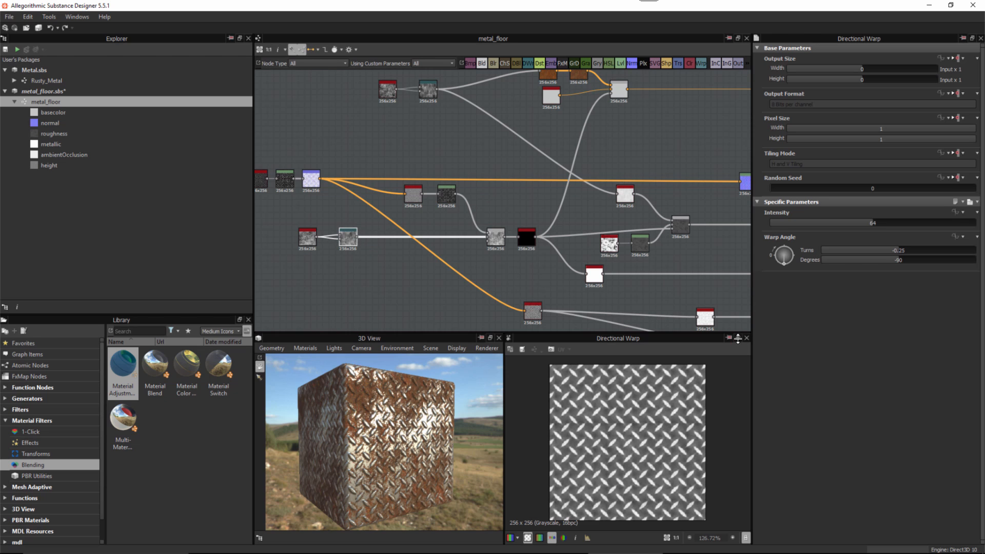
{"action": "key", "text": "f"}
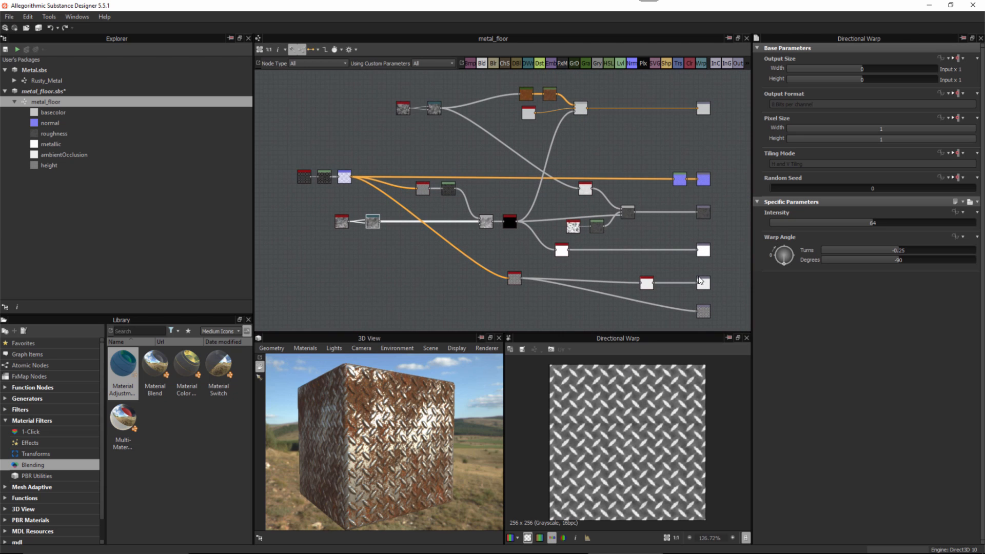
{"action": "right_click", "coordinate": [632, 152]}
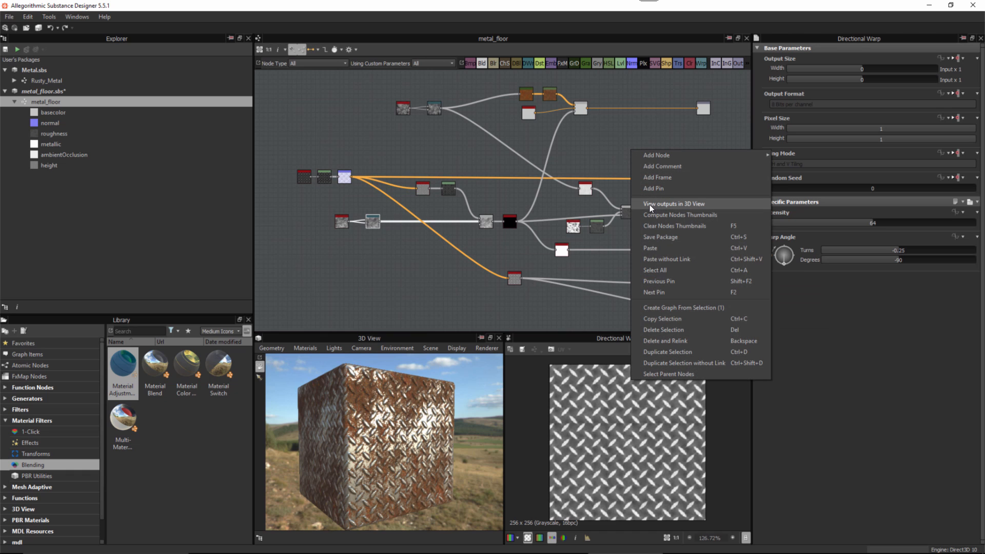
{"action": "left_click", "coordinate": [665, 205]}
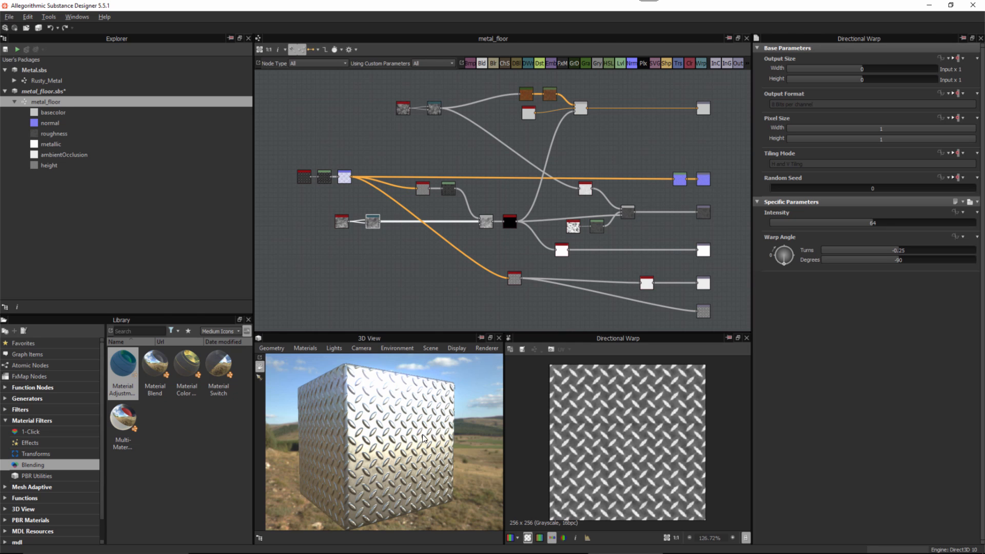
{"action": "left_click_drag", "start_coordinate": [425, 440], "coordinate": [367, 437]}
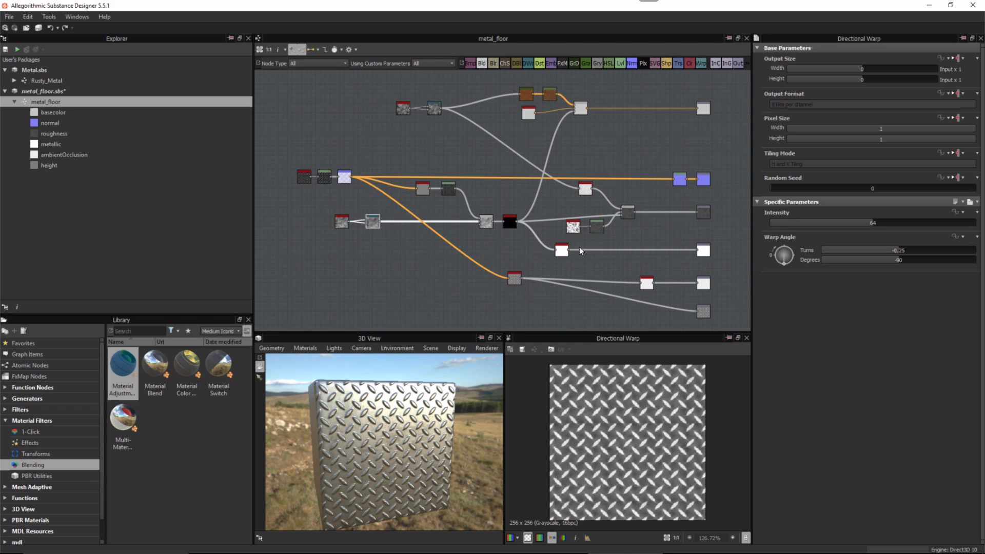
Inspect the Histogram Scan node's Position and Contrast parameters and the branches it feeds
{"action": "scroll", "coordinate": [511, 239], "scroll_direction": "up", "scroll_amount": 4}
{"action": "scroll", "coordinate": [512, 239], "scroll_direction": "up", "scroll_amount": 3}
{"action": "left_click", "coordinate": [525, 229]}
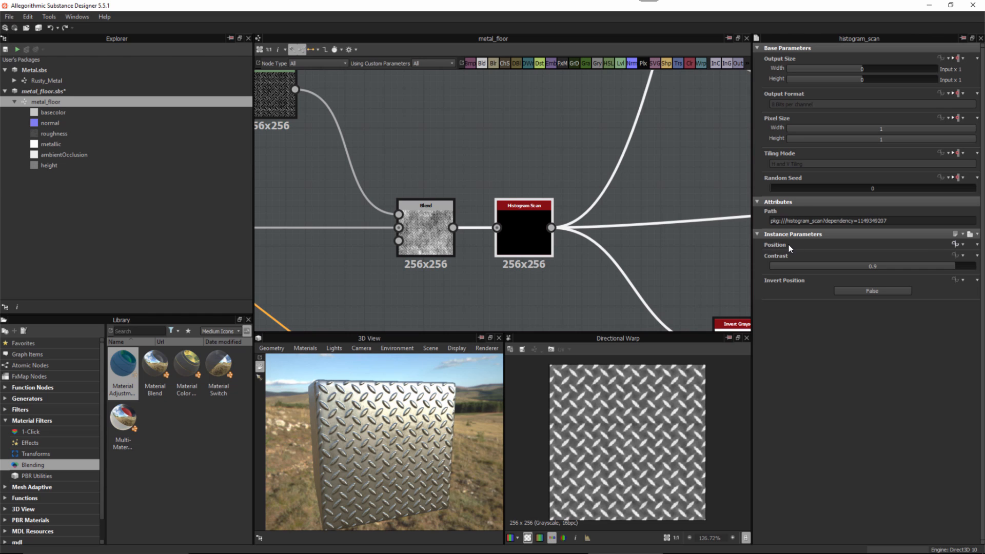
{"action": "left_click", "coordinate": [534, 124]}
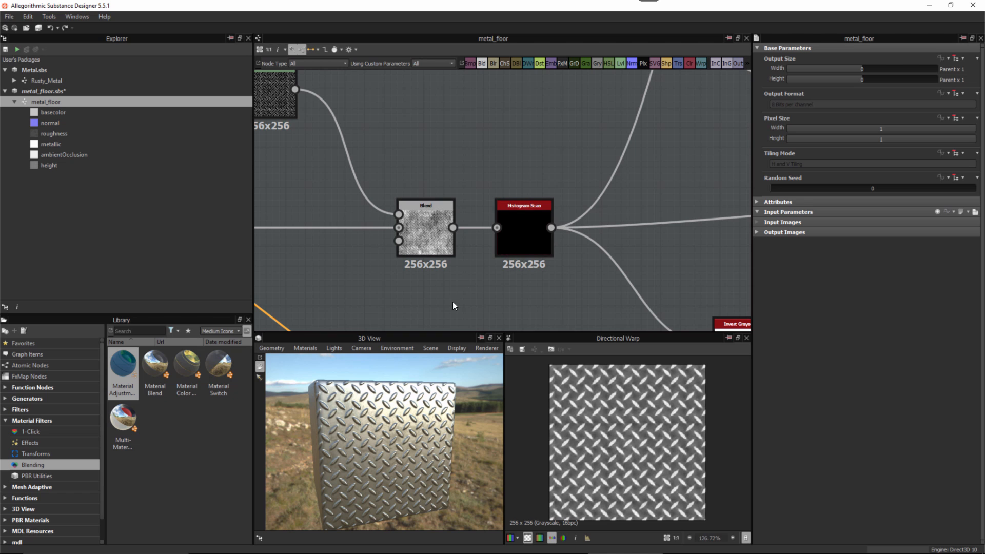
{"action": "scroll", "coordinate": [581, 236], "scroll_direction": "down", "scroll_amount": 2}
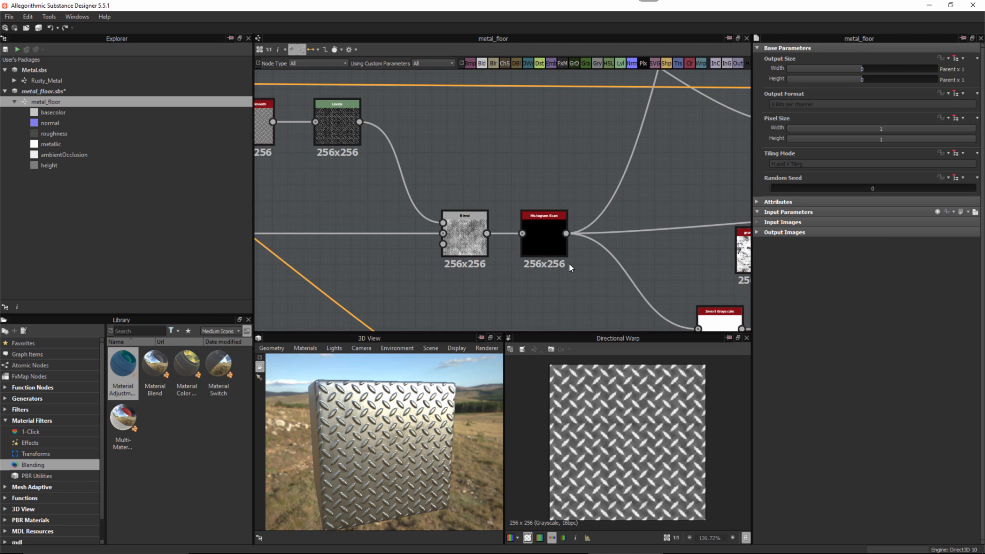
{"action": "scroll", "coordinate": [528, 213], "scroll_direction": "down", "scroll_amount": 4}
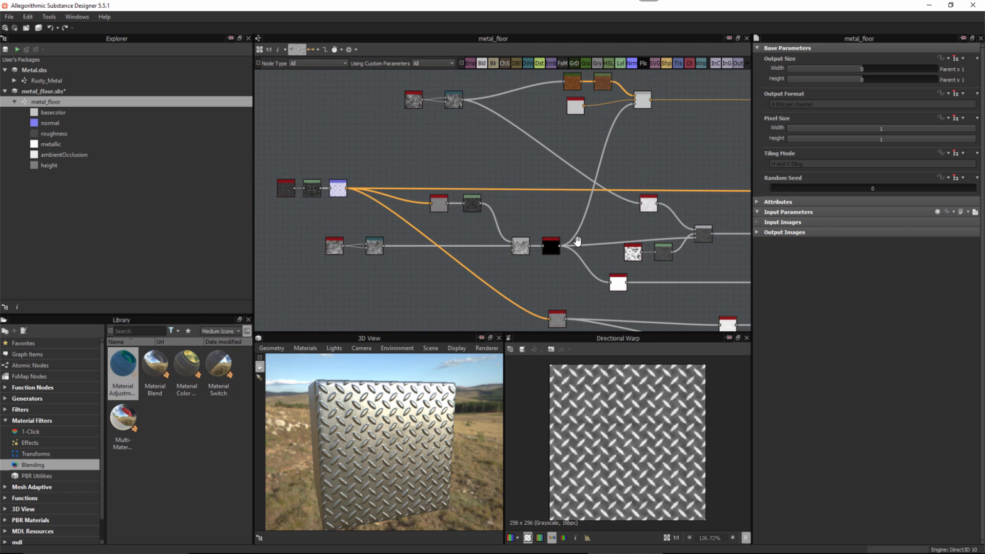
{"action": "middle_click_drag", "start_coordinate": [585, 174], "coordinate": [481, 199]}
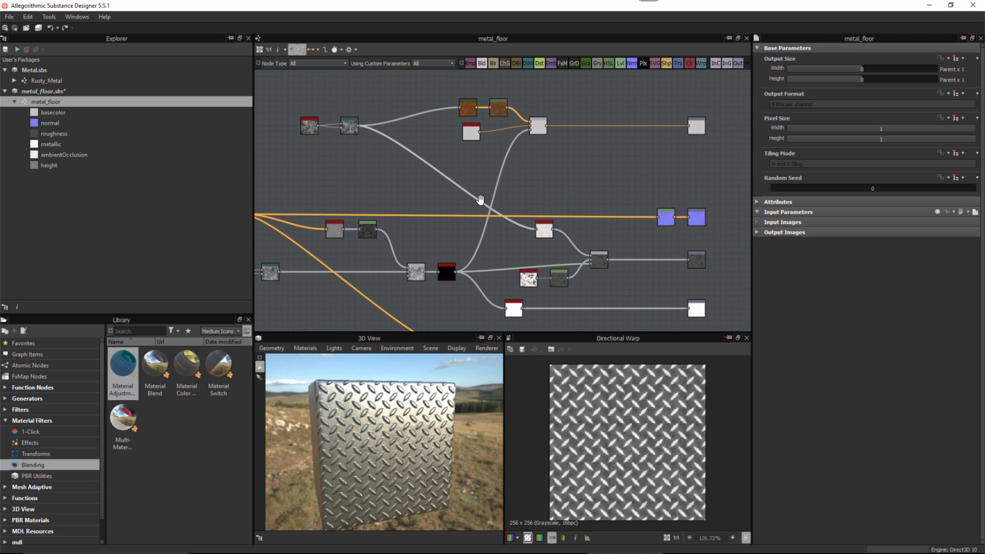
Spread apart the Gradient Map, HSL, Blend and PBR Metal Reflectance nodes in the base color branch
{"action": "middle_click_drag", "start_coordinate": [503, 128], "coordinate": [457, 170]}
{"action": "scroll", "coordinate": [458, 170], "scroll_direction": "up", "scroll_amount": 2}
{"action": "left_click_drag", "start_coordinate": [435, 133], "coordinate": [425, 100]}
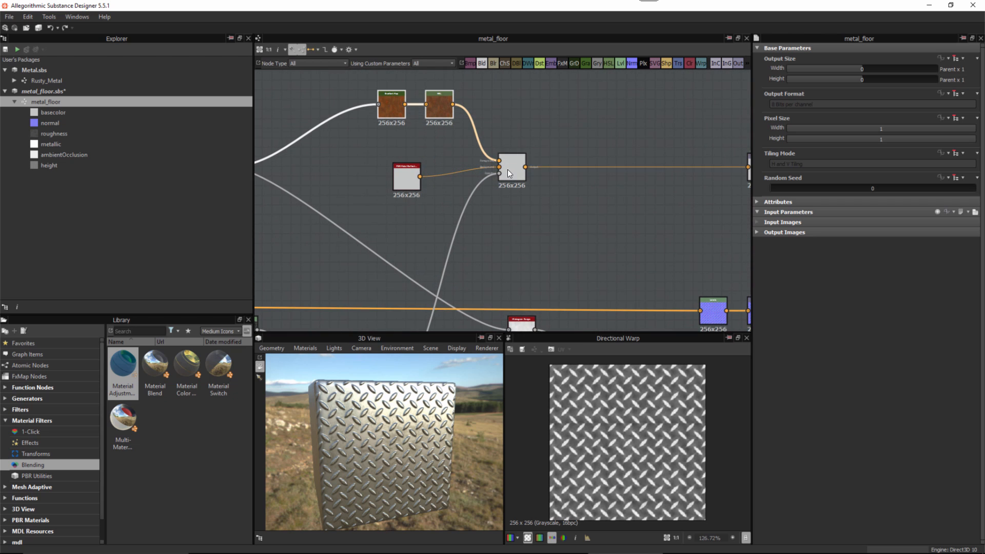
{"action": "left_click_drag", "start_coordinate": [515, 170], "coordinate": [539, 137]}
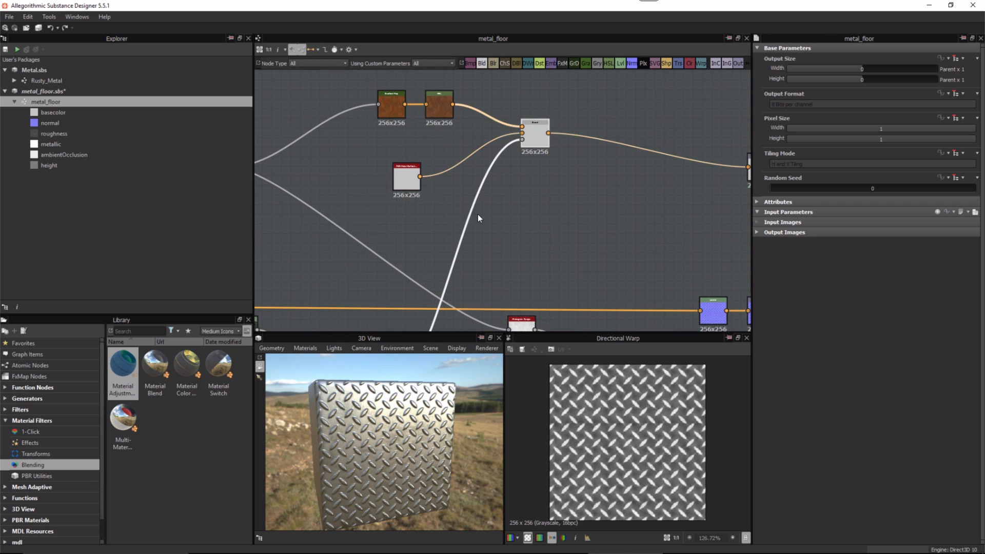
{"action": "left_click_drag", "start_coordinate": [407, 185], "coordinate": [402, 194]}
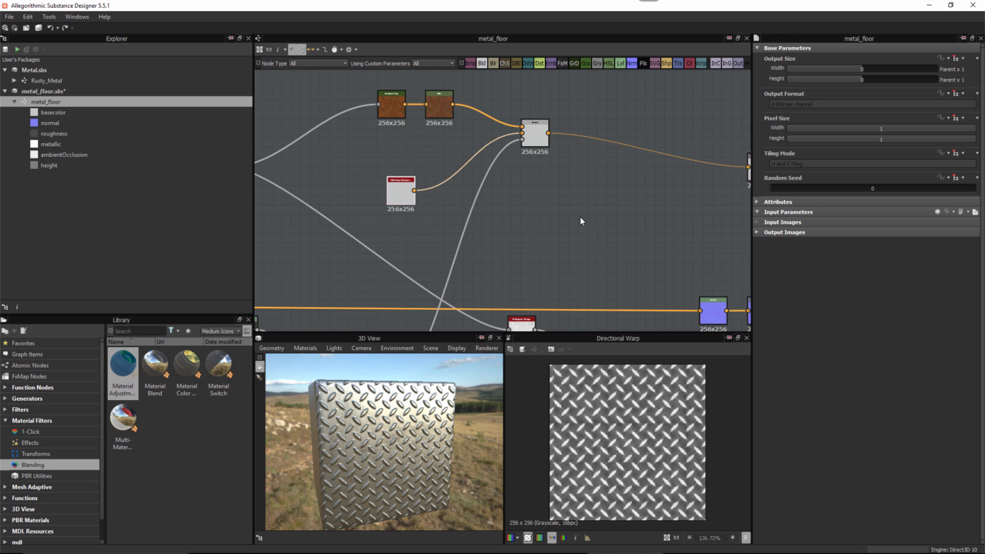
Connect the PBR Metal Reflectance node directly to the Base Color output, bypassing the Blend, and place it between them
{"action": "middle_click_drag", "start_coordinate": [399, 202], "coordinate": [366, 205]}
{"action": "left_click_drag", "start_coordinate": [366, 207], "coordinate": [574, 180]}
{"action": "left_click_drag", "start_coordinate": [716, 171], "coordinate": [716, 170]}
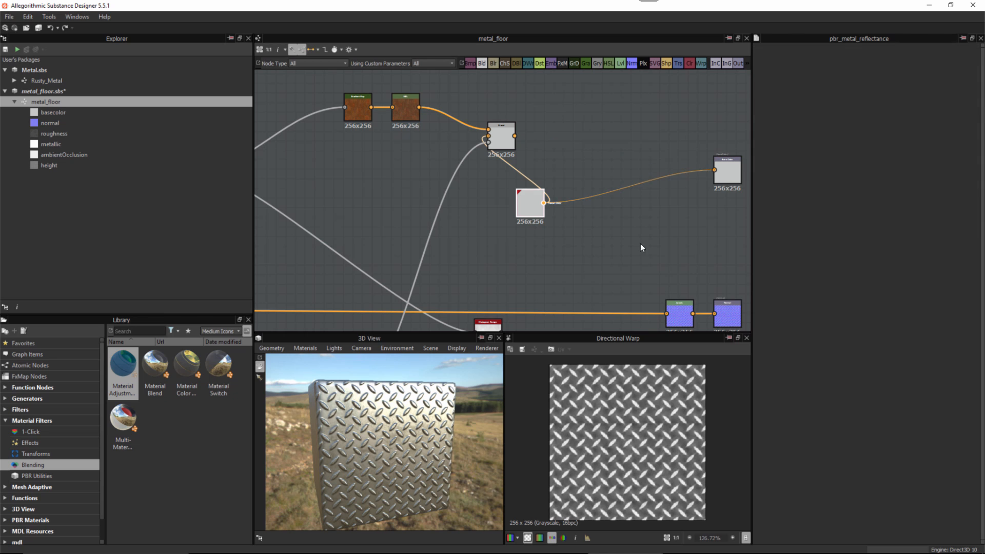
{"action": "left_click_drag", "start_coordinate": [532, 207], "coordinate": [560, 198]}
Delete the Gradient Map, HSL and Blend nodes of the rust color, and move the PBR Metal Reflectance node nearer the output
{"action": "middle_click_drag", "start_coordinate": [531, 140], "coordinate": [611, 166]}
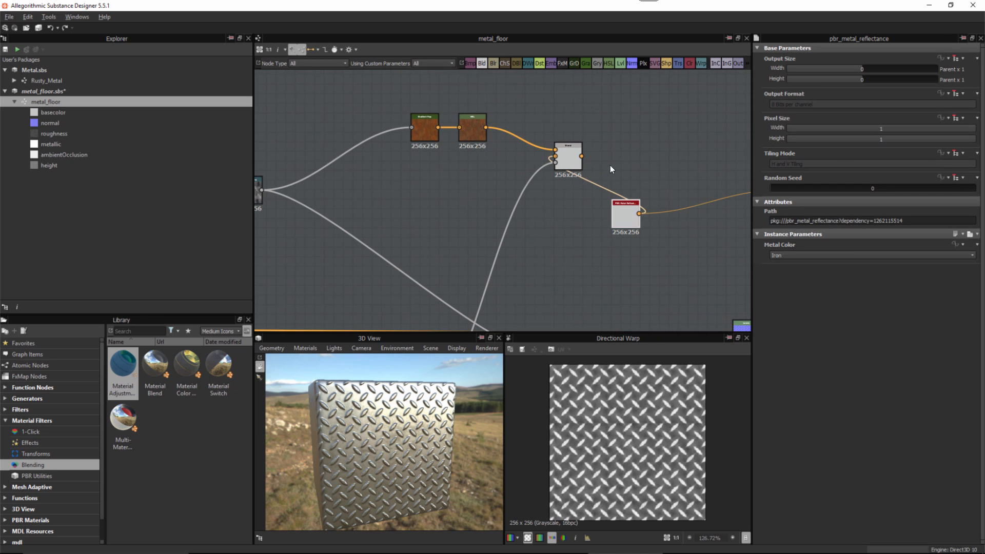
{"action": "left_click_drag", "start_coordinate": [402, 103], "coordinate": [485, 146]}
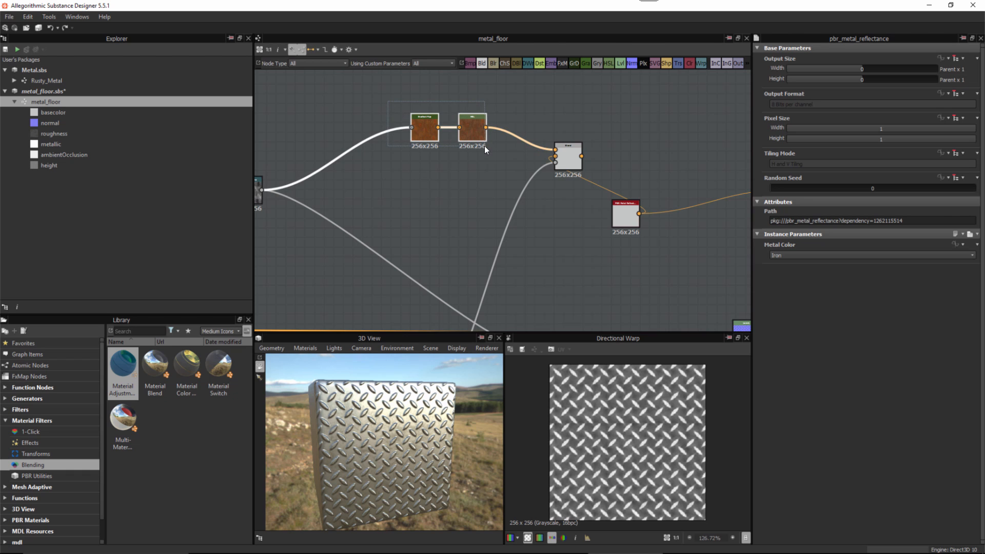
{"action": "key", "text": "Delete"}
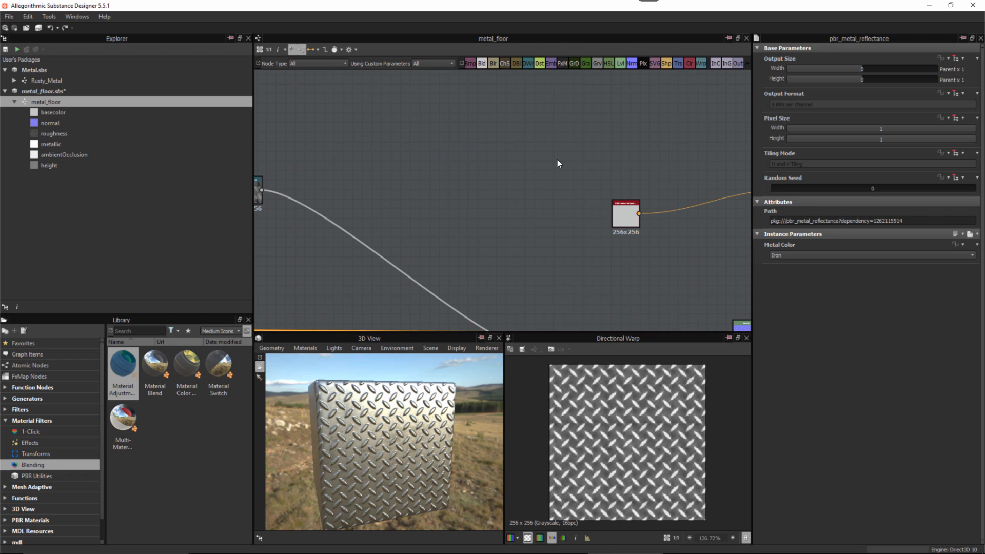
{"action": "middle_click_drag", "start_coordinate": [543, 226], "coordinate": [584, 211]}
{"action": "left_click_drag", "start_coordinate": [583, 211], "coordinate": [671, 181]}
Move the upper noise node and its Directional Warp down beside the Histogram Range node in the roughness branch
{"action": "scroll", "coordinate": [486, 209], "scroll_direction": "down", "scroll_amount": 2}
{"action": "scroll", "coordinate": [486, 209], "scroll_direction": "down", "scroll_amount": 1}
{"action": "middle_click_drag", "start_coordinate": [479, 216], "coordinate": [624, 188]}
{"action": "left_click_drag", "start_coordinate": [347, 143], "coordinate": [439, 196]}
{"action": "middle_click_drag", "start_coordinate": [439, 196], "coordinate": [451, 170]}
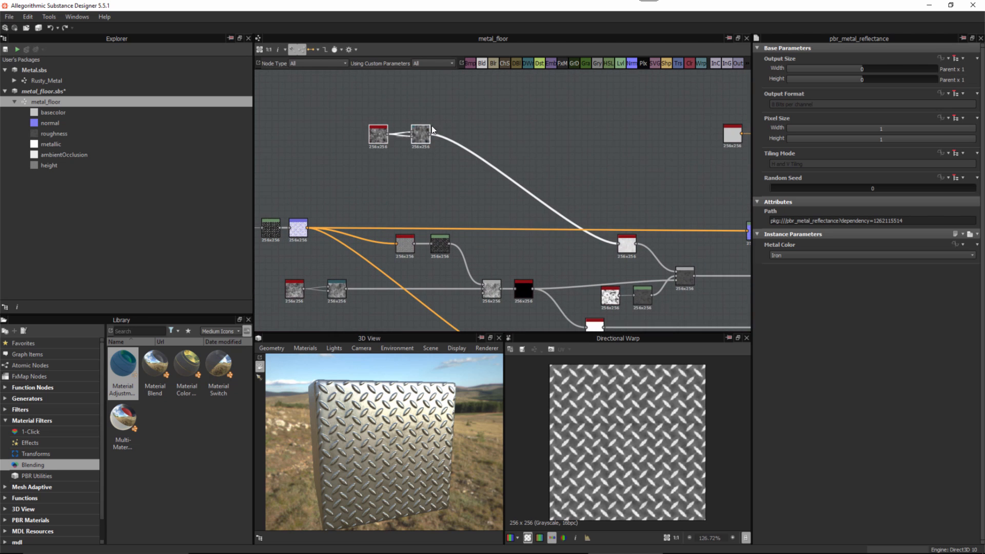
{"action": "left_click_drag", "start_coordinate": [422, 138], "coordinate": [572, 245]}
Tidy the roughness branch by repositioning the noise, Directional Warp, Histogram Range and Blend nodes
{"action": "middle_click_drag", "start_coordinate": [539, 263], "coordinate": [482, 261]}
{"action": "scroll", "coordinate": [571, 246], "scroll_direction": "up", "scroll_amount": 2}
{"action": "scroll", "coordinate": [574, 270], "scroll_direction": "up", "scroll_amount": 2}
{"action": "left_click", "coordinate": [481, 217]}
{"action": "left_click_drag", "start_coordinate": [480, 217], "coordinate": [536, 223]}
{"action": "middle_click_drag", "start_coordinate": [536, 223], "coordinate": [427, 213]}
{"action": "left_click_drag", "start_coordinate": [485, 210], "coordinate": [486, 210]}
{"action": "left_click_drag", "start_coordinate": [486, 210], "coordinate": [524, 216]}
{"action": "middle_click_drag", "start_coordinate": [574, 236], "coordinate": [560, 195]}
{"action": "left_click_drag", "start_coordinate": [566, 223], "coordinate": [603, 216]}
{"action": "middle_click_drag", "start_coordinate": [590, 265], "coordinate": [554, 266]}
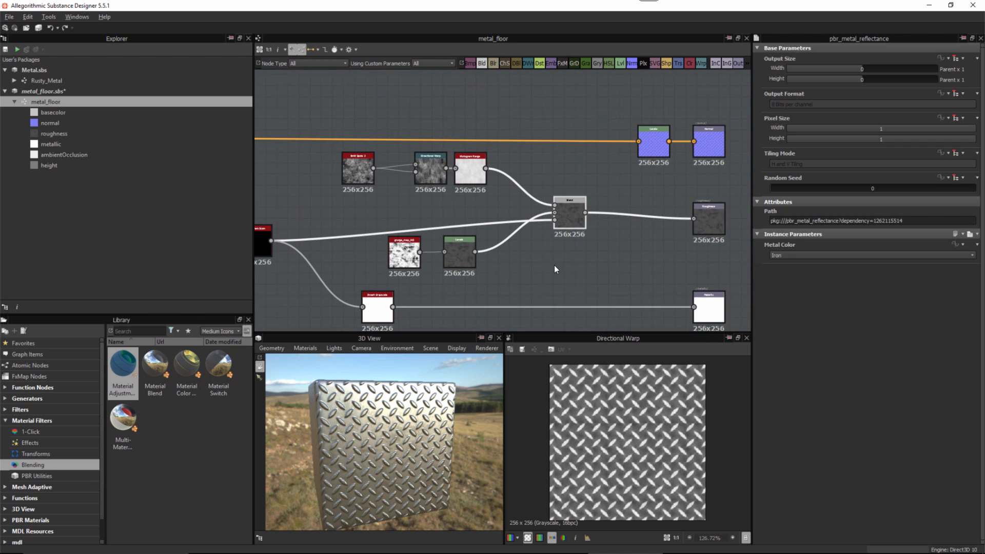
Move the BnW Spots 2 and Directional Warp nodes of the rust mask next to its Blend and Histogram Scan nodes
{"action": "scroll", "coordinate": [555, 266], "scroll_direction": "up", "scroll_amount": 1}
{"action": "middle_click_drag", "start_coordinate": [442, 268], "coordinate": [680, 263]}
{"action": "scroll", "coordinate": [590, 259], "scroll_direction": "down", "scroll_amount": 1}
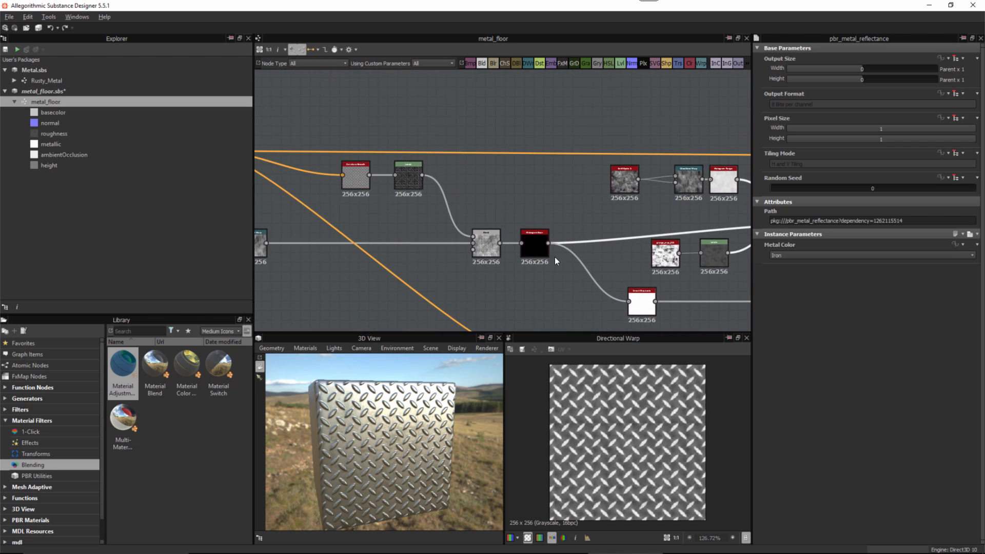
{"action": "middle_click_drag", "start_coordinate": [541, 256], "coordinate": [640, 256]}
{"action": "left_click_drag", "start_coordinate": [265, 278], "coordinate": [347, 251]}
{"action": "left_click_drag", "start_coordinate": [347, 250], "coordinate": [524, 246]}
{"action": "middle_click_drag", "start_coordinate": [552, 258], "coordinate": [452, 260]}
{"action": "scroll", "coordinate": [451, 259], "scroll_direction": "up", "scroll_amount": 2}
{"action": "scroll", "coordinate": [477, 280], "scroll_direction": "up", "scroll_amount": 1}
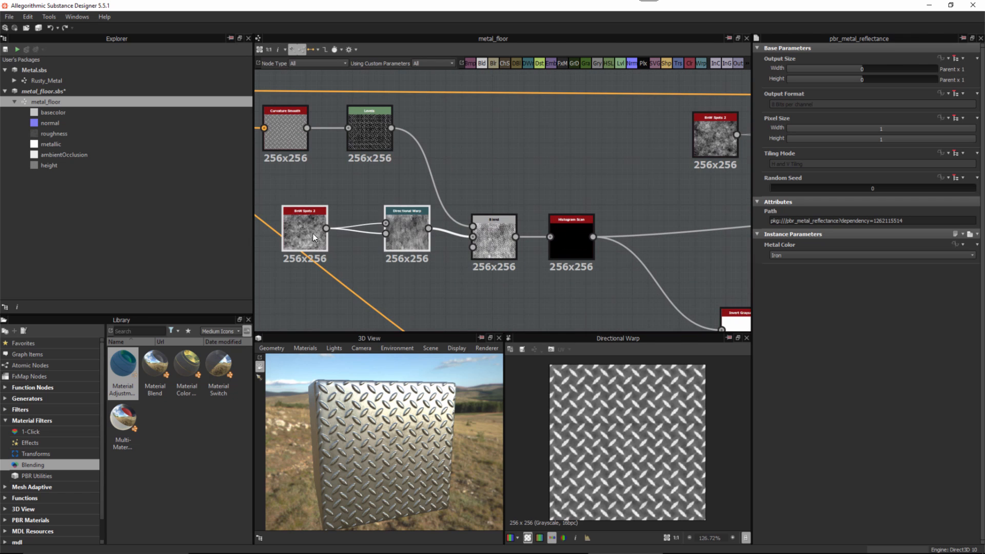
{"action": "left_click_drag", "start_coordinate": [405, 242], "coordinate": [405, 258]}
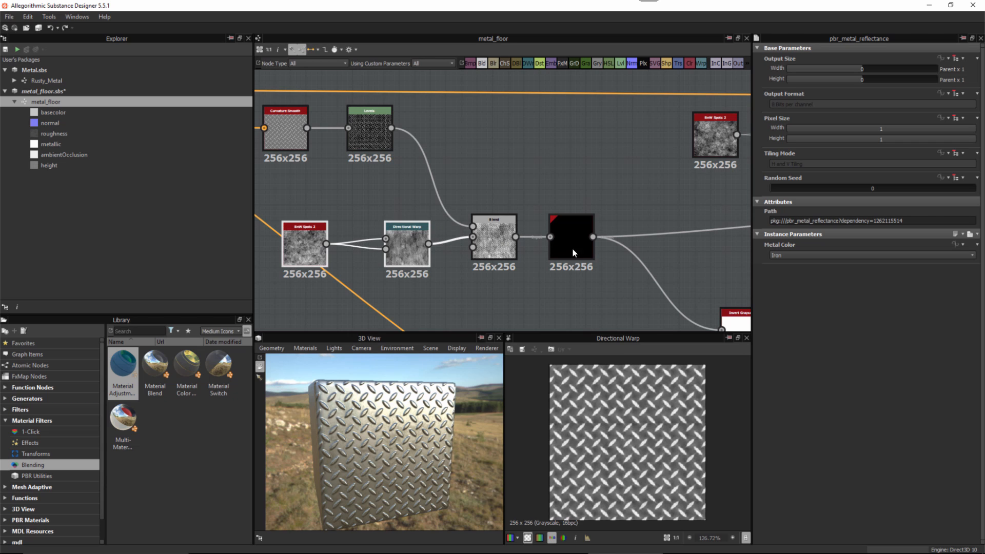
{"action": "left_click_drag", "start_coordinate": [573, 249], "coordinate": [571, 245]}
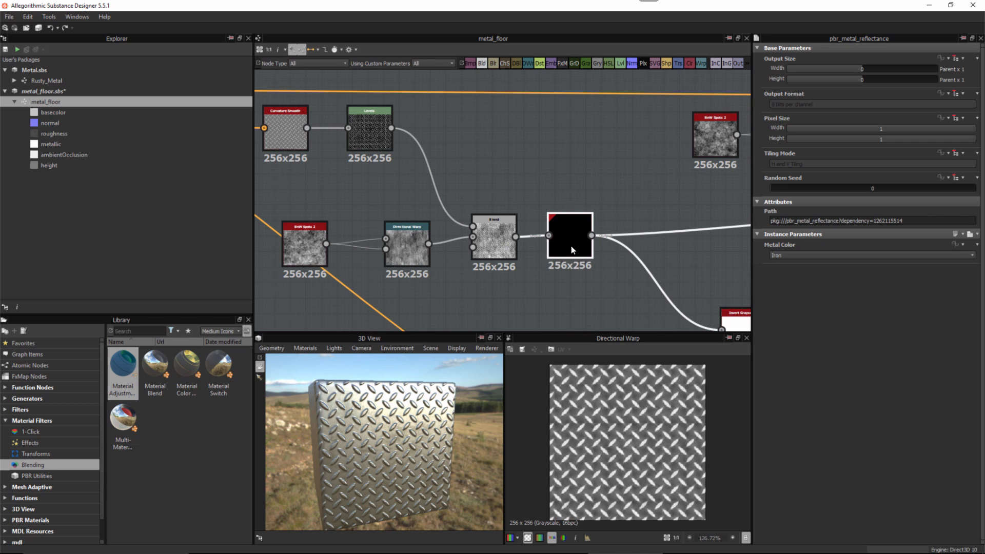
Delete the rust mask's BnW Spots 2, Directional Warp, Blend and Histogram Scan nodes
{"action": "scroll", "coordinate": [554, 234], "scroll_direction": "down", "scroll_amount": 3}
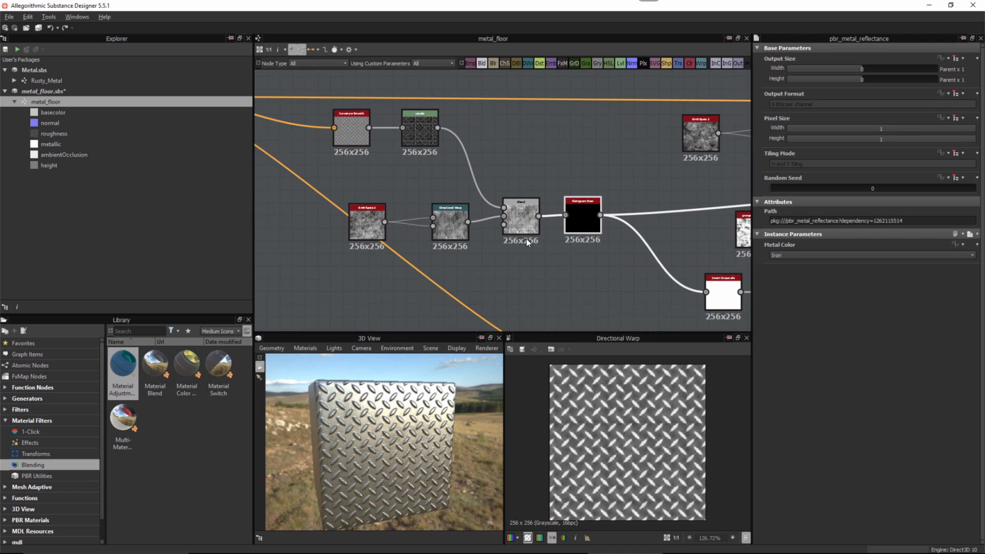
{"action": "scroll", "coordinate": [500, 242], "scroll_direction": "down", "scroll_amount": 1}
{"action": "left_click_drag", "start_coordinate": [371, 222], "coordinate": [547, 235]}
{"action": "scroll", "coordinate": [428, 239], "scroll_direction": "up", "scroll_amount": 2}
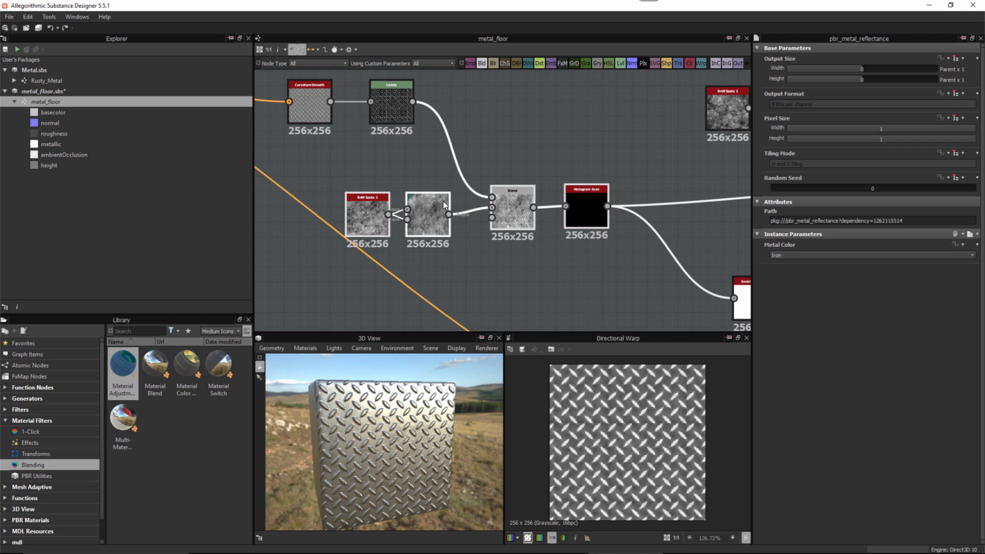
{"action": "key", "text": "Delete"}
{"action": "mouse_move", "coordinate": [412, 446]}
{"action": "left_mouse_down"}
{"action": "mouse_move", "coordinate": [387, 434]}
{"action": "mouse_move", "coordinate": [420, 433]}
{"action": "left_mouse_up"}
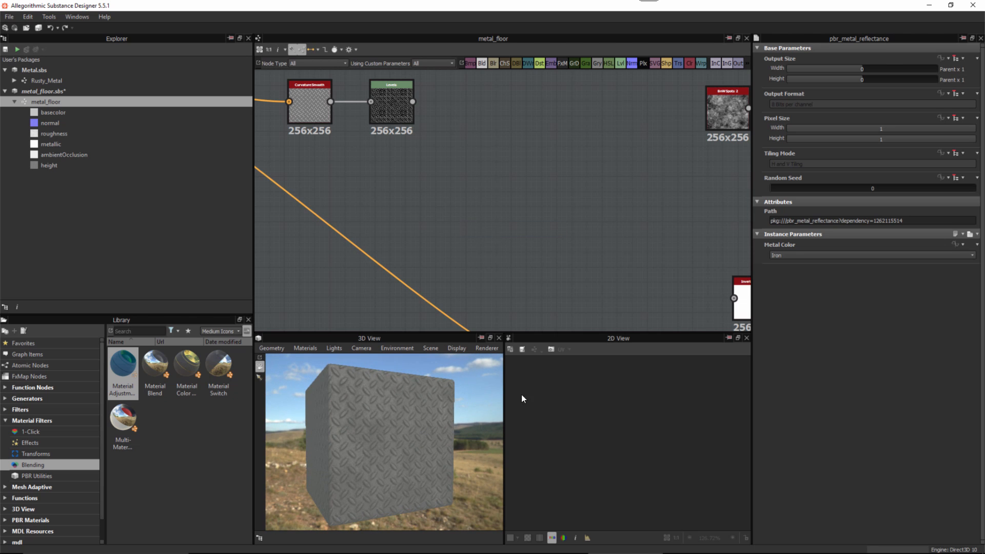
Space the BnW Spots 2, Directional Warp and Histogram Range nodes evenly in one row of the roughness branch
{"action": "middle_click_drag", "start_coordinate": [599, 196], "coordinate": [526, 242]}
{"action": "scroll", "coordinate": [585, 223], "scroll_direction": "down", "scroll_amount": 2}
{"action": "middle_click_drag", "start_coordinate": [585, 222], "coordinate": [342, 225]}
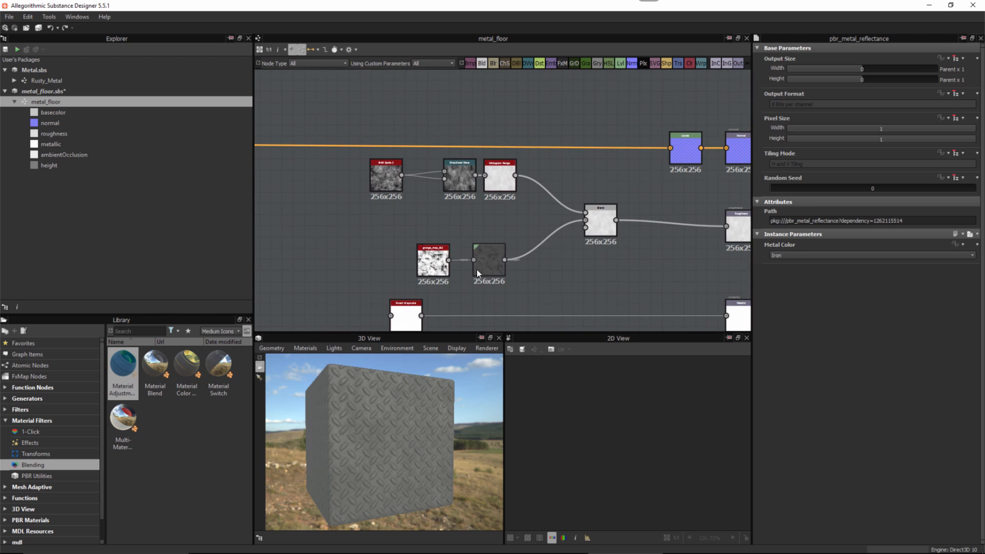
{"action": "middle_click_drag", "start_coordinate": [476, 270], "coordinate": [464, 236]}
{"action": "scroll", "coordinate": [463, 235], "scroll_direction": "up", "scroll_amount": 2}
{"action": "middle_click_drag", "start_coordinate": [571, 265], "coordinate": [623, 272]}
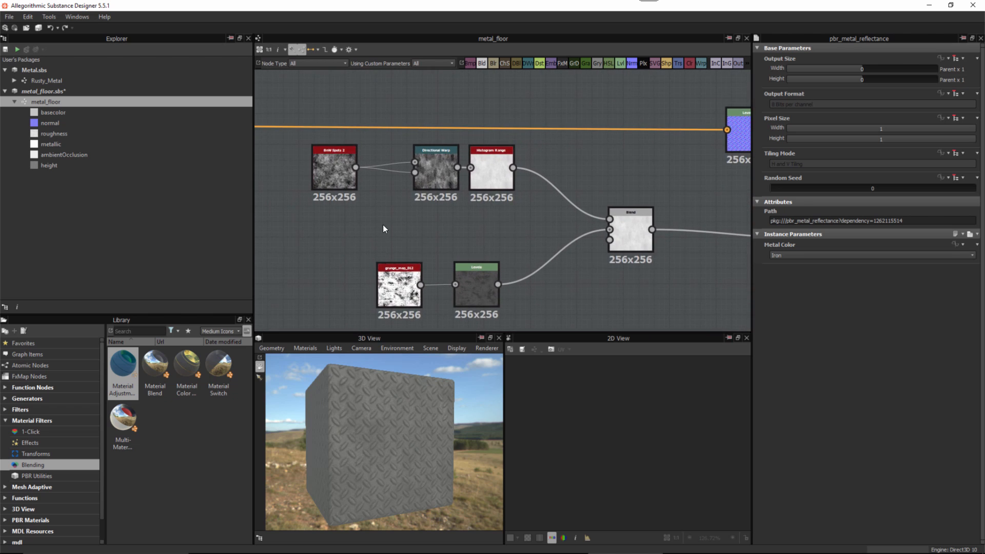
{"action": "left_click_drag", "start_coordinate": [324, 180], "coordinate": [357, 180]}
{"action": "left_click_drag", "start_coordinate": [332, 212], "coordinate": [426, 171]}
{"action": "left_click_drag", "start_coordinate": [448, 169], "coordinate": [418, 170]}
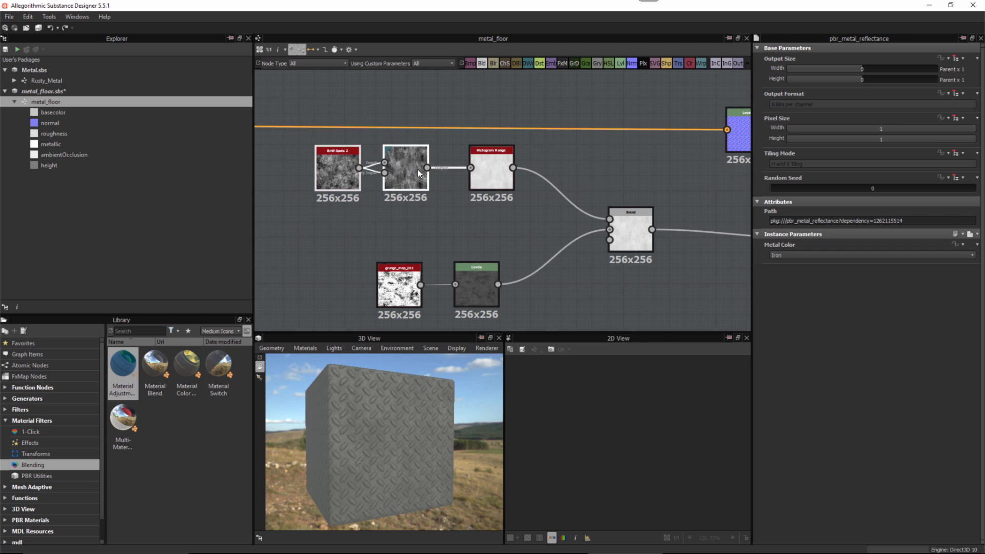
{"action": "double_click", "coordinate": [481, 170]}
{"action": "left_click_drag", "start_coordinate": [491, 172], "coordinate": [476, 171]}
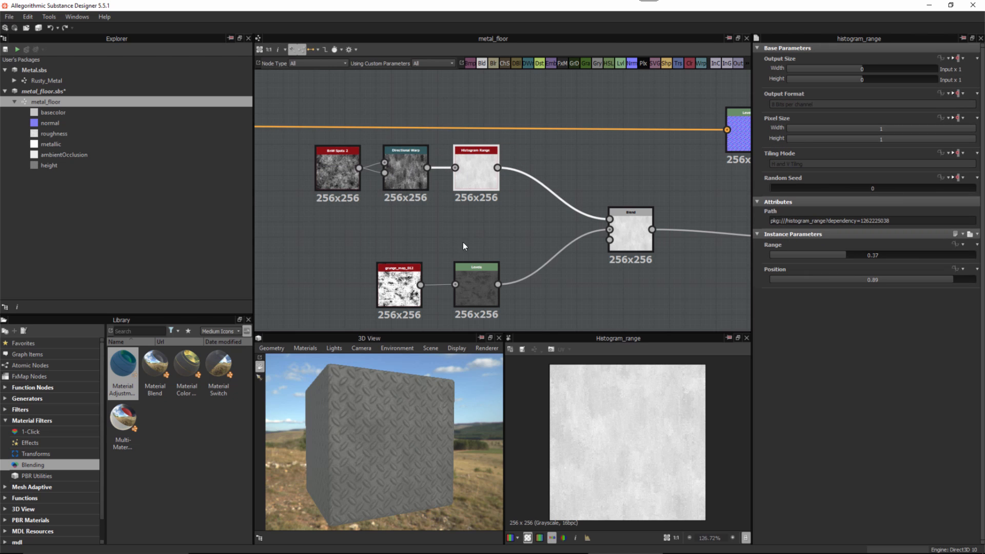
Move the grunge_map_012 and Levels nodes up beneath the noise row and bring the roughness Blend closer to them
{"action": "middle_click_drag", "start_coordinate": [402, 271], "coordinate": [406, 251]}
{"action": "double_click", "coordinate": [407, 255]}
{"action": "double_click", "coordinate": [486, 261]}
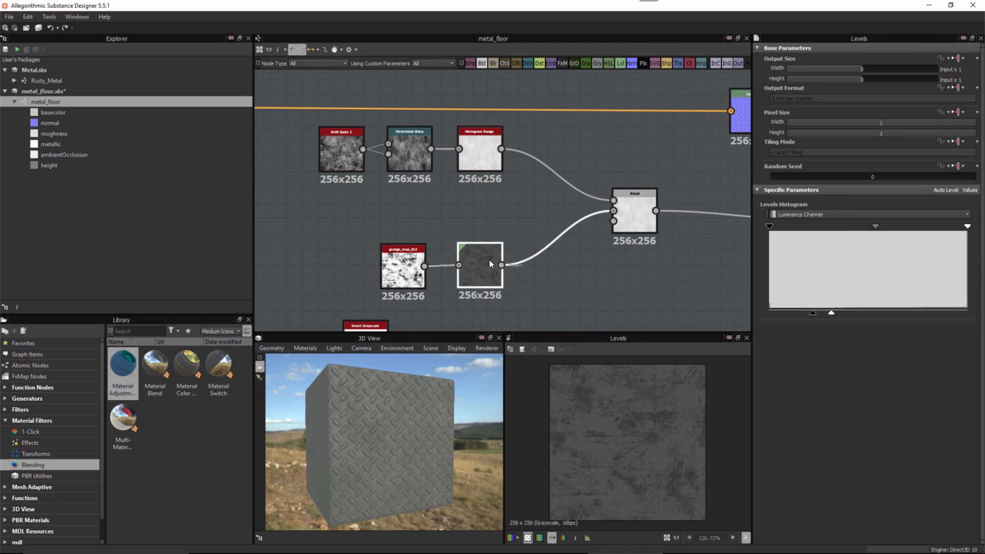
{"action": "left_click", "coordinate": [406, 240]}
{"action": "left_click_drag", "start_coordinate": [404, 237], "coordinate": [488, 269]}
{"action": "left_click_drag", "start_coordinate": [487, 255], "coordinate": [486, 216]}
{"action": "double_click", "coordinate": [637, 209]}
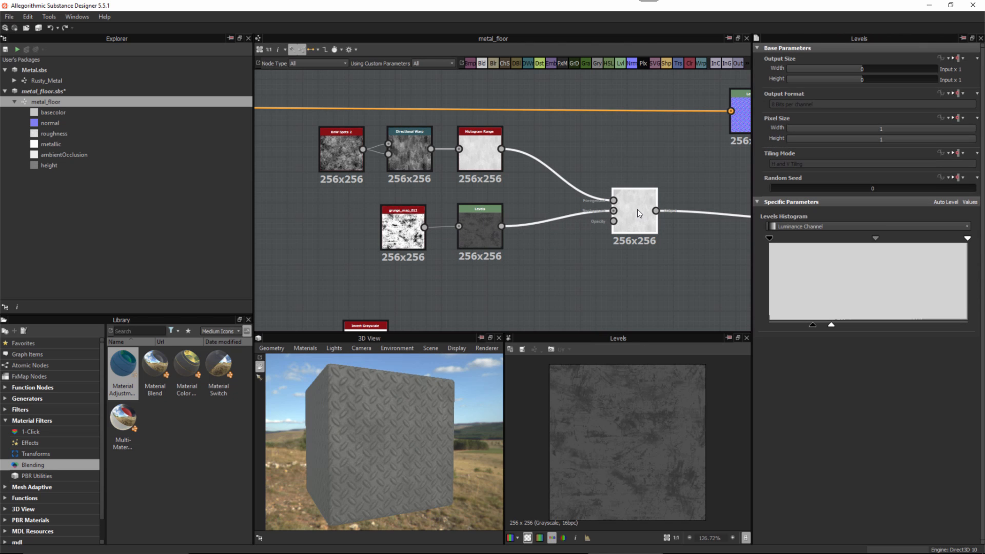
{"action": "left_click_drag", "start_coordinate": [638, 209], "coordinate": [599, 199]}
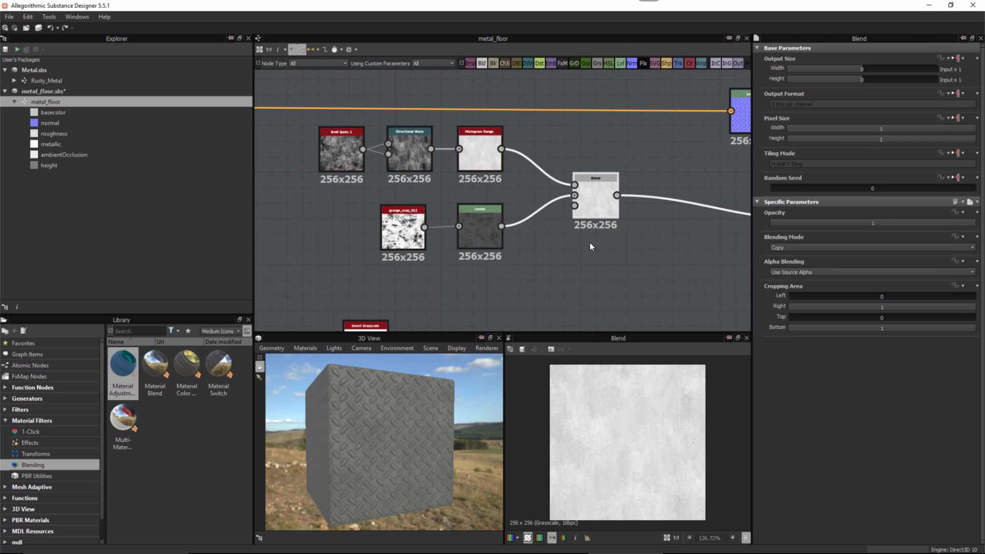
Lower the opacity of the roughness Blend node to 0.58
{"action": "middle_click_drag", "start_coordinate": [590, 242], "coordinate": [400, 278]}
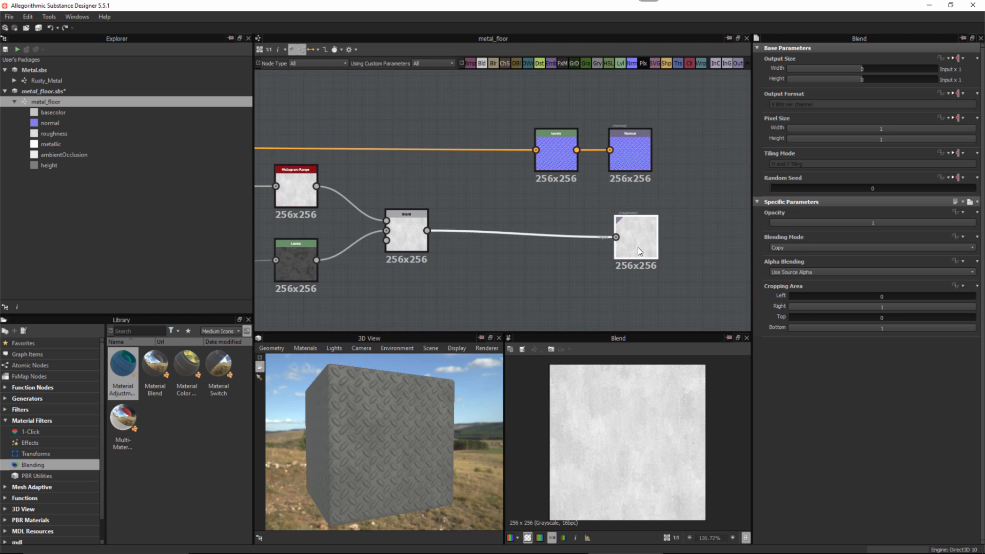
{"action": "middle_click_drag", "start_coordinate": [568, 262], "coordinate": [572, 311]}
{"action": "middle_click_drag", "start_coordinate": [475, 243], "coordinate": [605, 205]}
{"action": "scroll", "coordinate": [533, 215], "scroll_direction": "up", "scroll_amount": 2}
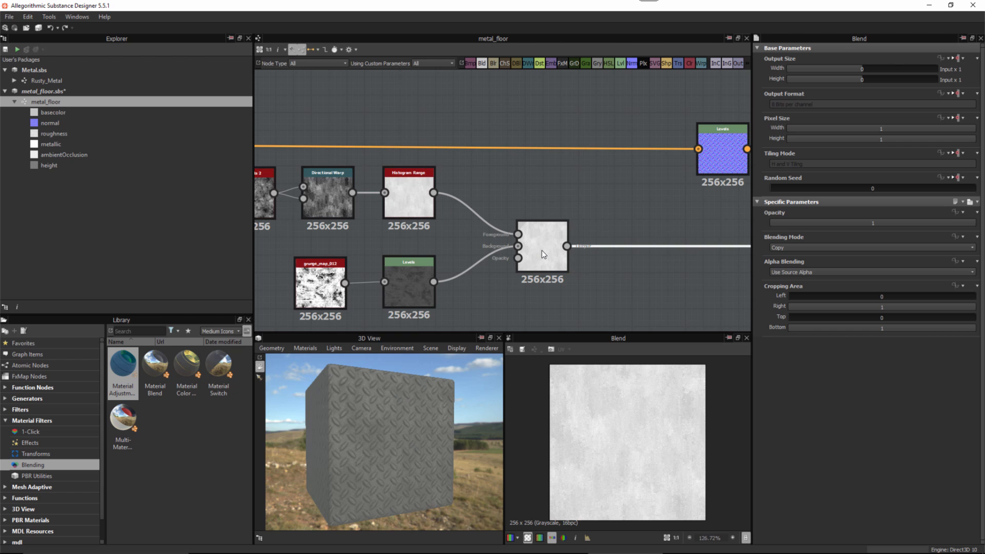
{"action": "left_click", "coordinate": [542, 250]}
{"action": "middle_click_drag", "start_coordinate": [462, 289], "coordinate": [551, 290]}
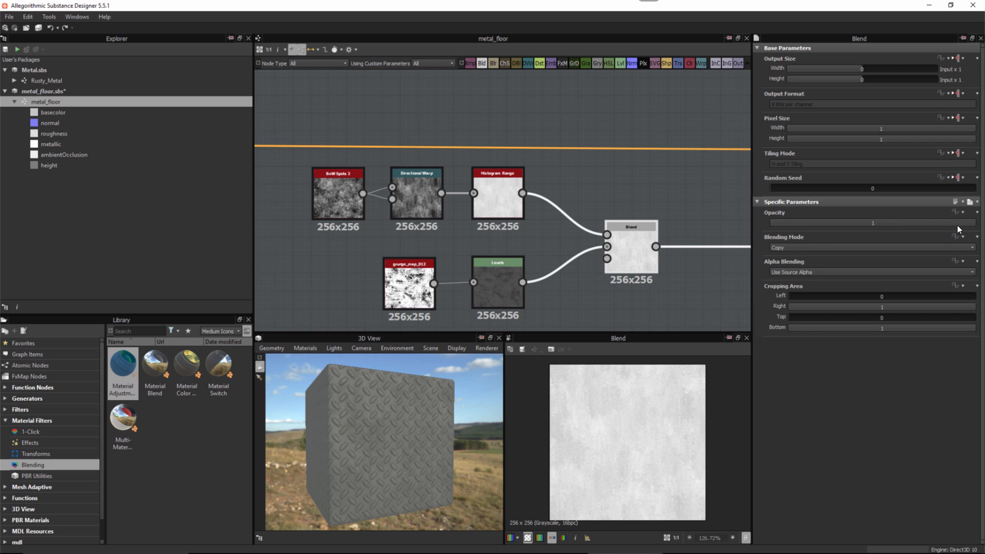
{"action": "left_click_drag", "start_coordinate": [958, 226], "coordinate": [914, 221]}
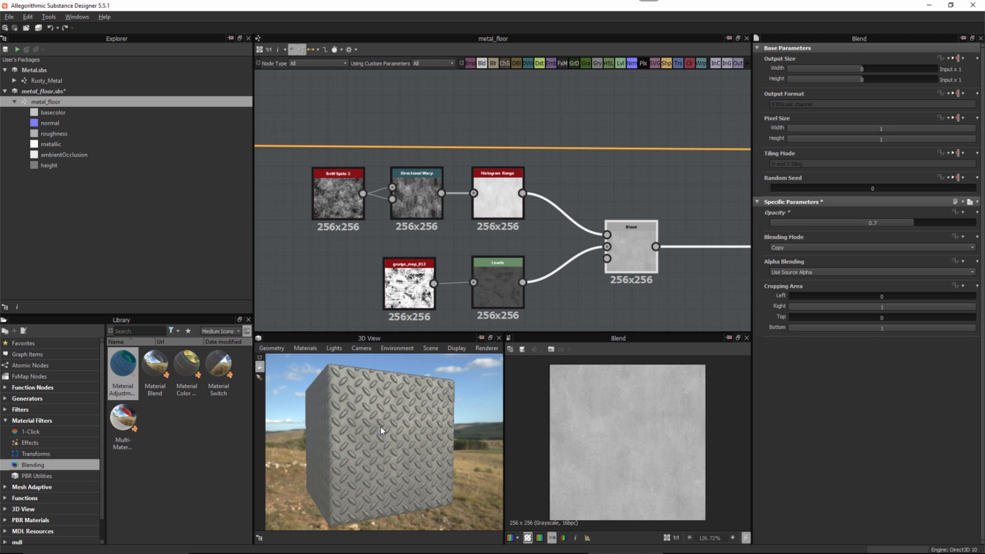
{"action": "left_click_drag", "start_coordinate": [381, 427], "coordinate": [437, 456]}
{"action": "left_click_drag", "start_coordinate": [915, 225], "coordinate": [885, 231]}
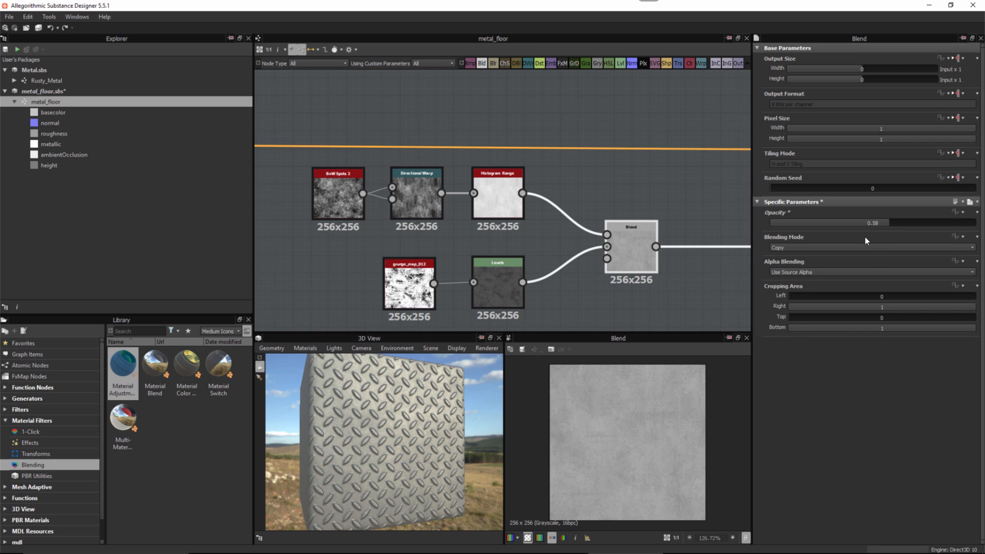
Compare the Histogram Range and Levels outputs feeding the roughness Blend, and set the Blend's opacity to 0.5
{"action": "left_click_drag", "start_coordinate": [420, 425], "coordinate": [405, 400]}
{"action": "scroll", "coordinate": [460, 218], "scroll_direction": "up", "scroll_amount": 3}
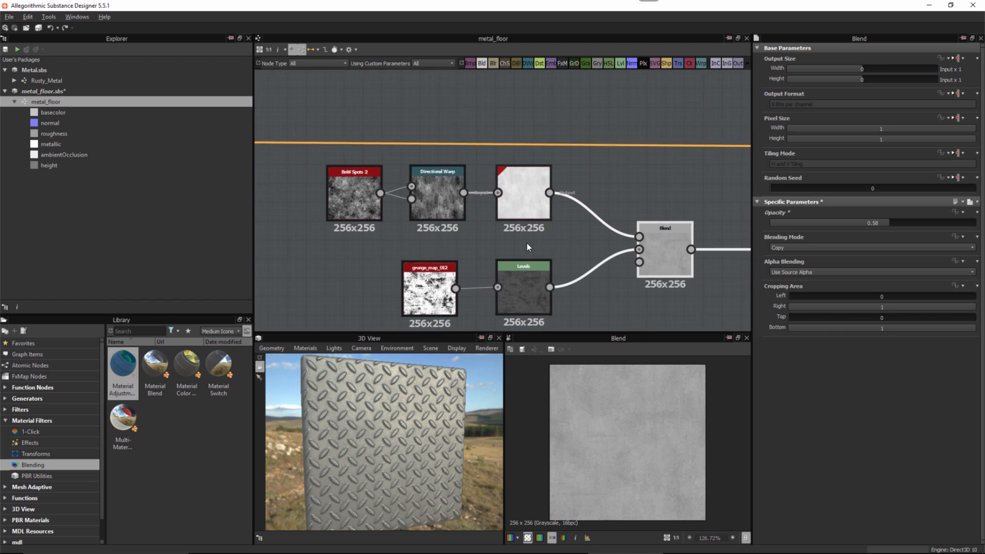
{"action": "double_click", "coordinate": [524, 197]}
{"action": "scroll", "coordinate": [638, 452], "scroll_direction": "up", "scroll_amount": 2}
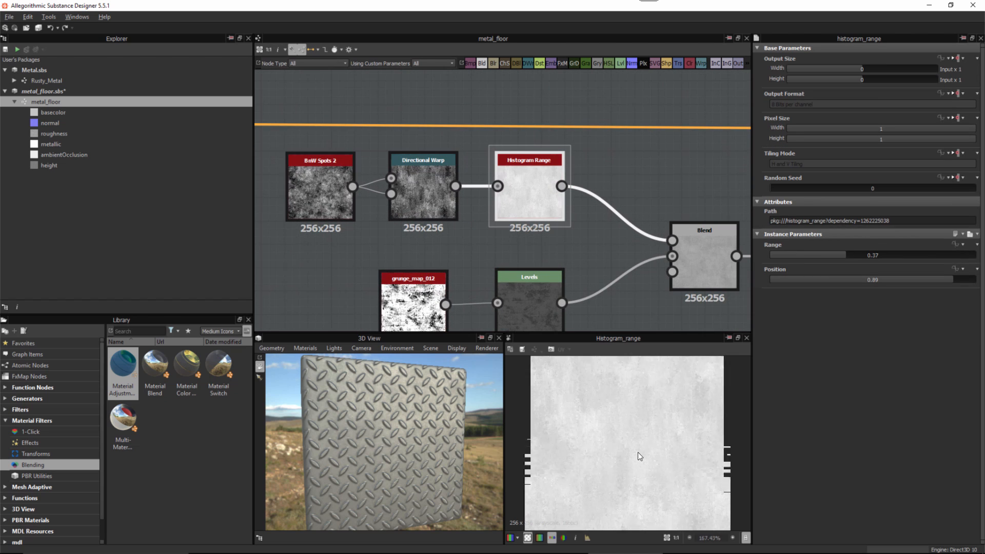
{"action": "double_click", "coordinate": [547, 303]}
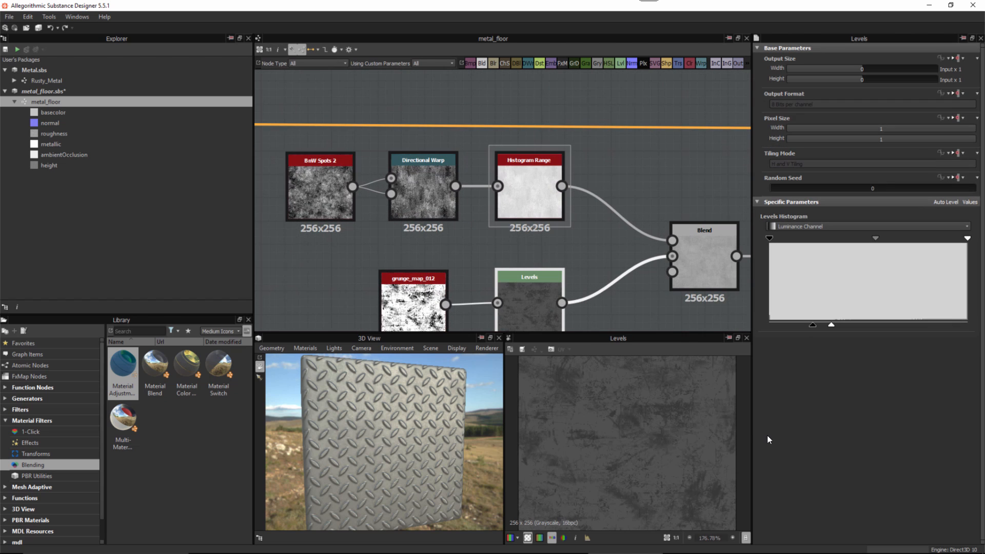
{"action": "double_click", "coordinate": [719, 262]}
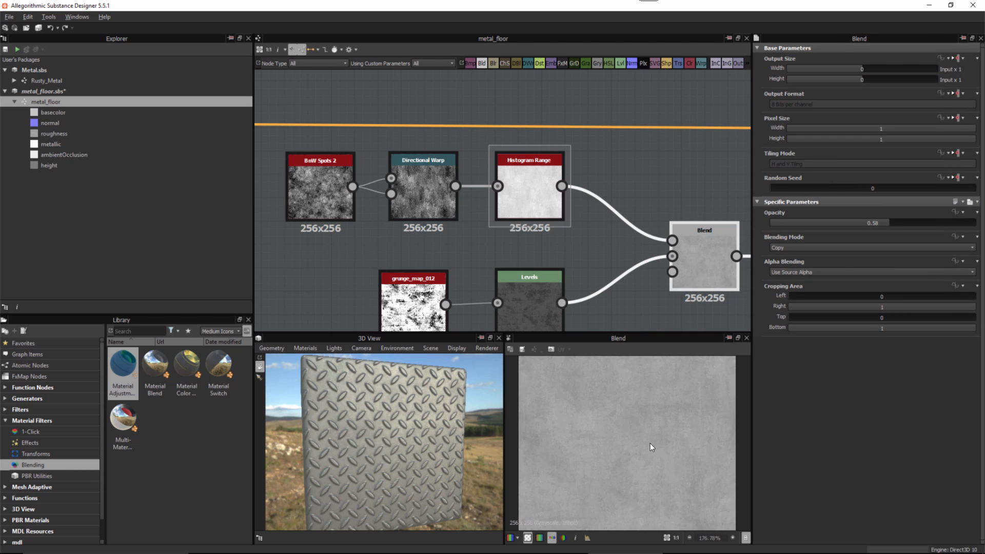
{"action": "scroll", "coordinate": [657, 451], "scroll_direction": "up", "scroll_amount": 2}
{"action": "left_click_drag", "start_coordinate": [436, 449], "coordinate": [427, 467]}
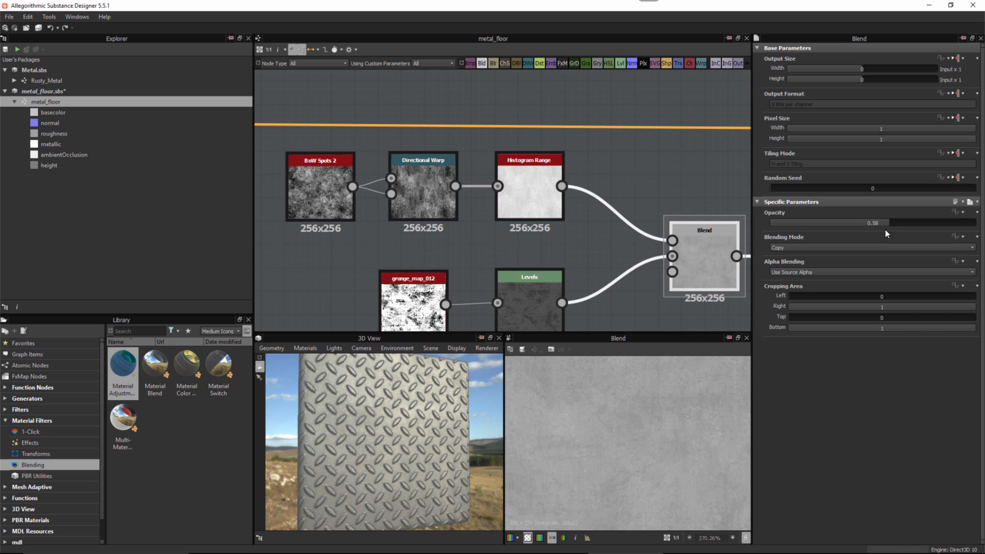
{"action": "left_click_drag", "start_coordinate": [881, 222], "coordinate": [878, 223]}
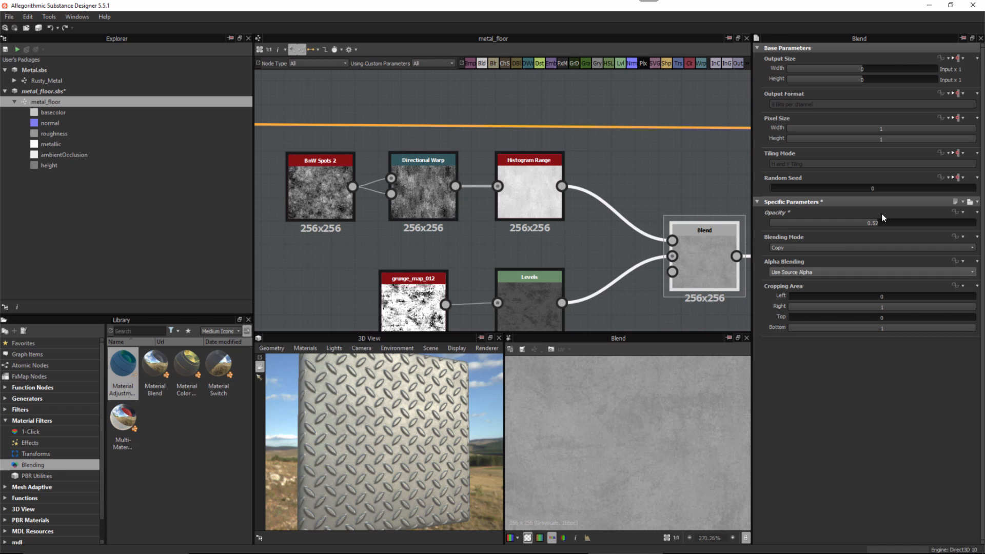
{"action": "left_click", "coordinate": [873, 223]}
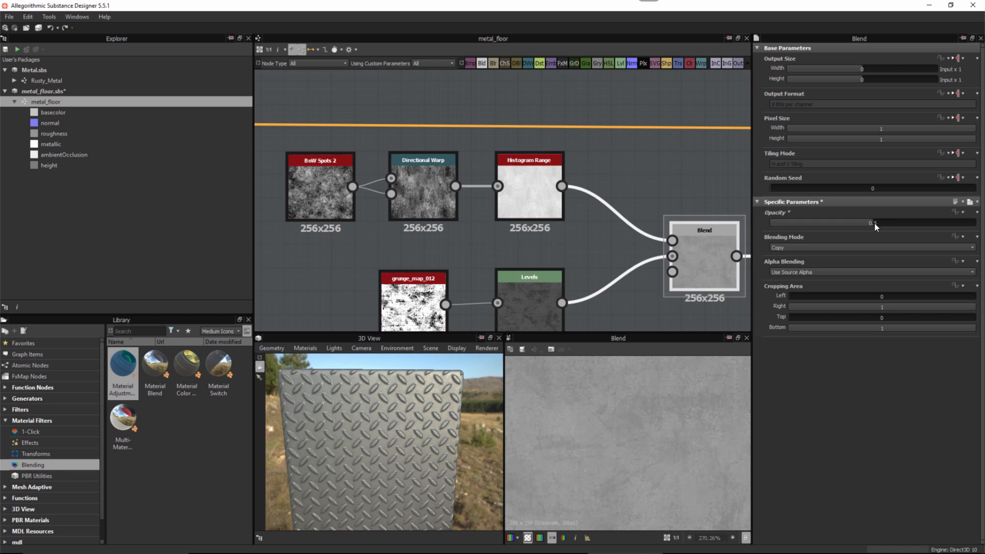
Move the Invert Grayscale node closer to the Metallic output
{"action": "scroll", "coordinate": [571, 221], "scroll_direction": "down", "scroll_amount": 5}
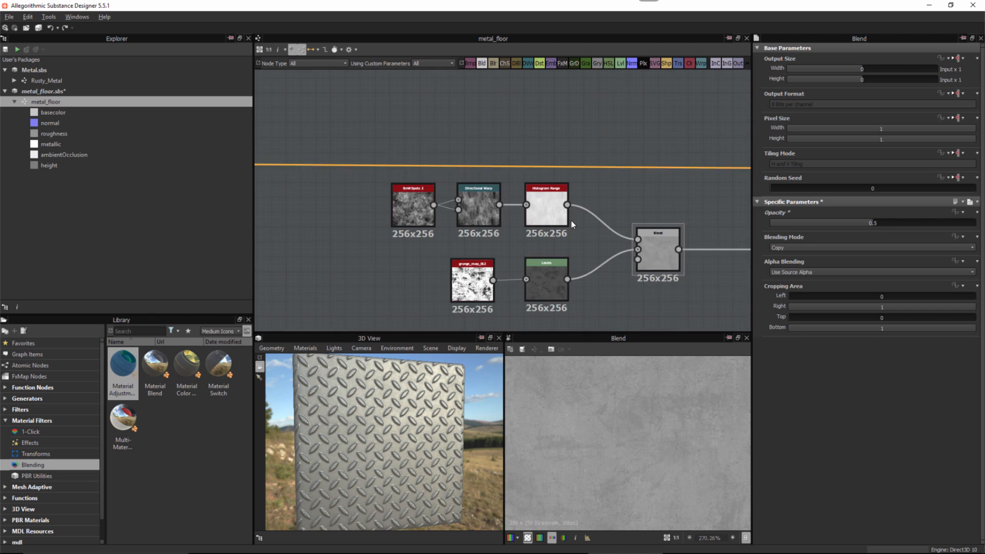
{"action": "scroll", "coordinate": [586, 215], "scroll_direction": "down", "scroll_amount": 5}
{"action": "scroll", "coordinate": [616, 225], "scroll_direction": "up", "scroll_amount": 5}
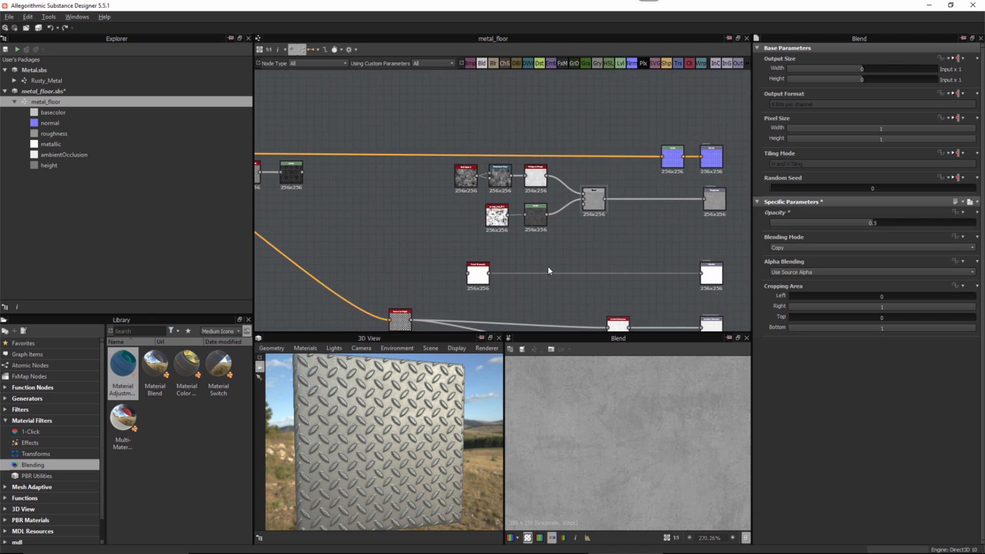
{"action": "middle_click_drag", "start_coordinate": [548, 267], "coordinate": [471, 249]}
{"action": "scroll", "coordinate": [641, 288], "scroll_direction": "up", "scroll_amount": 1}
{"action": "scroll", "coordinate": [641, 288], "scroll_direction": "up", "scroll_amount": 3}
{"action": "middle_click_drag", "start_coordinate": [552, 268], "coordinate": [681, 260]}
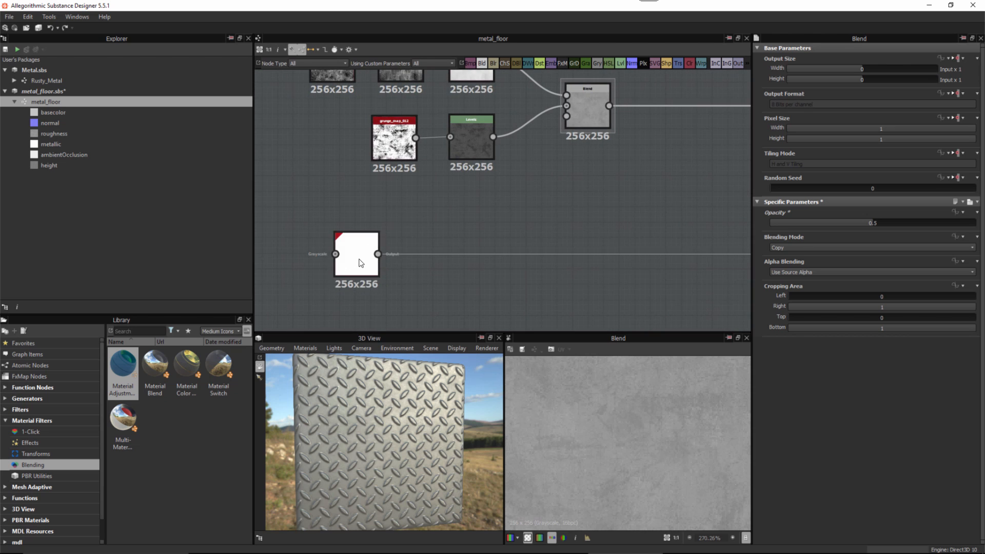
{"action": "left_click_drag", "start_coordinate": [361, 262], "coordinate": [568, 262]}
{"action": "middle_click_drag", "start_coordinate": [739, 257], "coordinate": [438, 271]}
{"action": "scroll", "coordinate": [499, 269], "scroll_direction": "up", "scroll_amount": 1}
{"action": "middle_click_drag", "start_coordinate": [272, 295], "coordinate": [432, 272]}
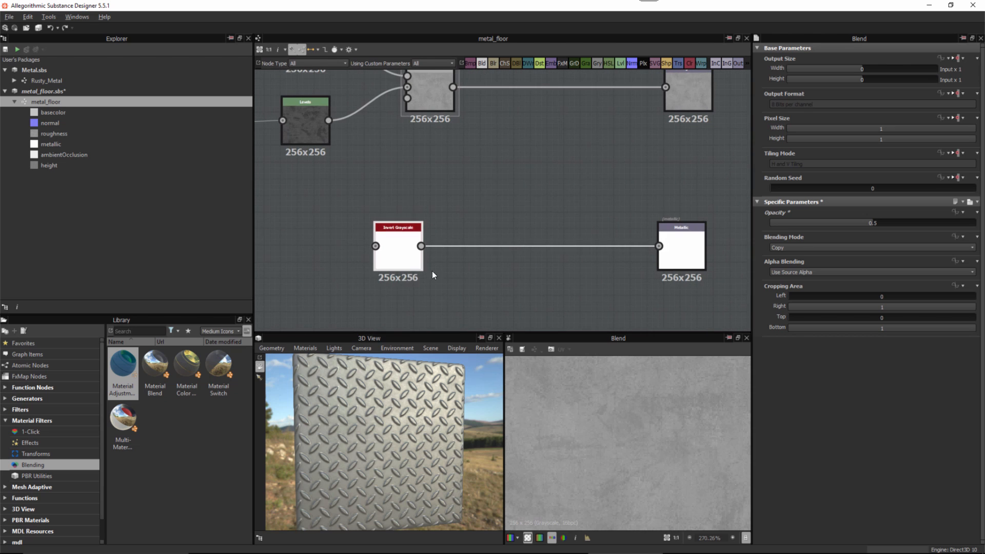
Delete the Invert Grayscale node feeding the Metallic output
{"action": "scroll", "coordinate": [469, 267], "scroll_direction": "up", "scroll_amount": 3}
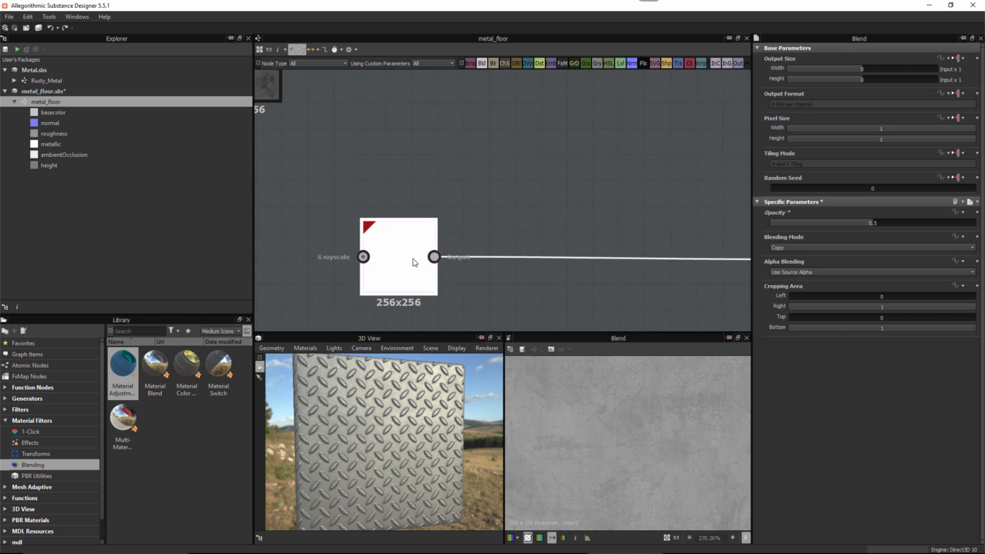
{"action": "scroll", "coordinate": [524, 280], "scroll_direction": "down", "scroll_amount": 2}
{"action": "middle_click_drag", "start_coordinate": [506, 253], "coordinate": [494, 242]}
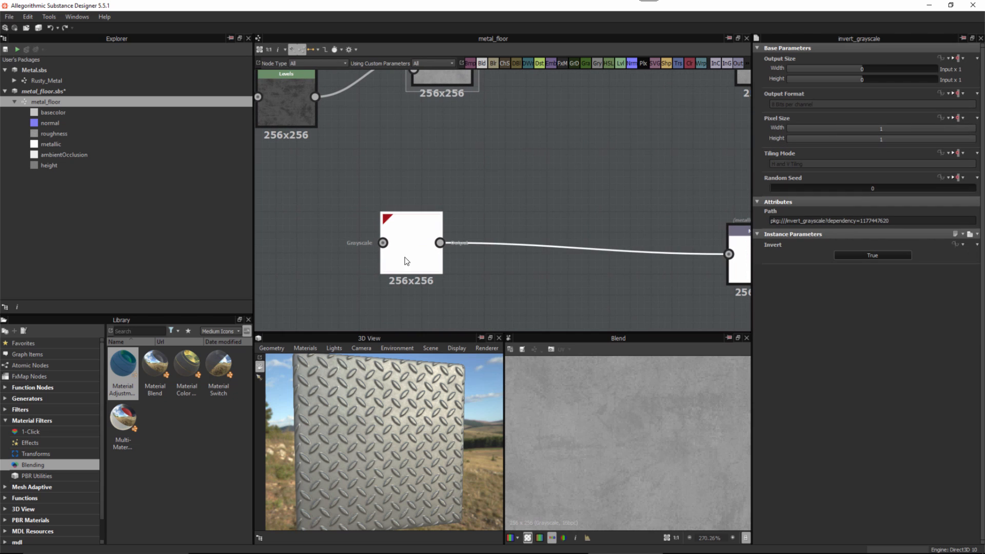
{"action": "key", "text": "Delete"}
Add a Uniform Color node beside the Metallic output
{"action": "middle_click_drag", "start_coordinate": [558, 235], "coordinate": [451, 242]}
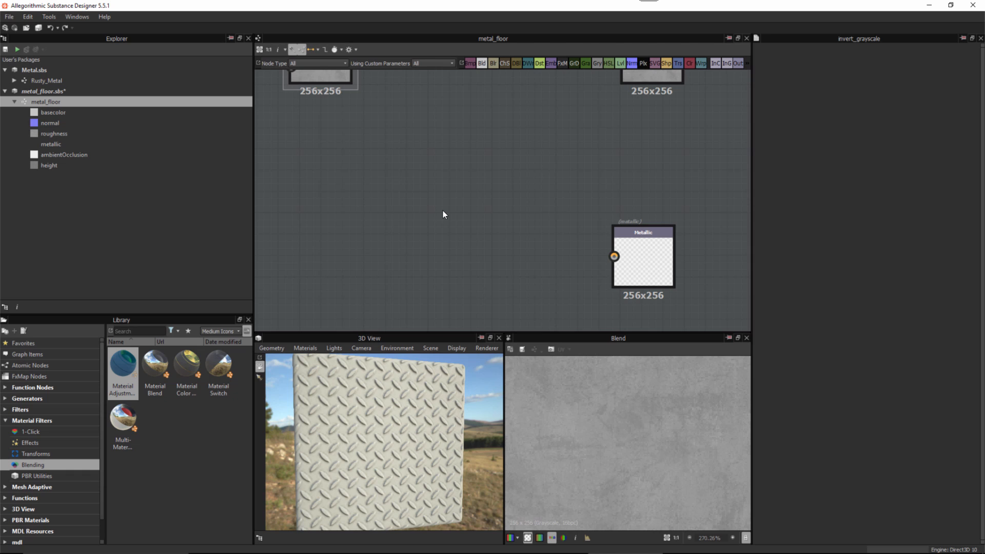
{"action": "key", "text": "space"}
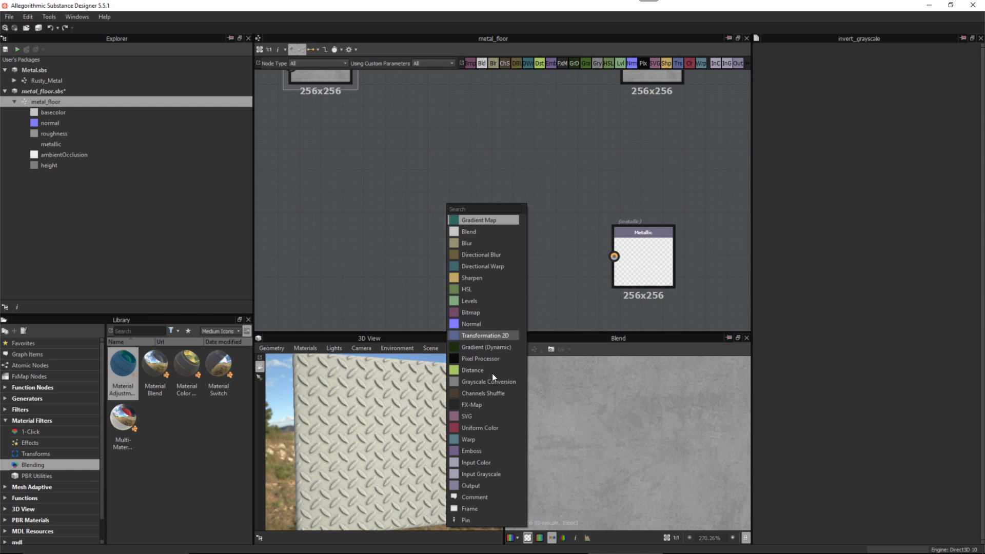
{"action": "left_click", "coordinate": [493, 430]}
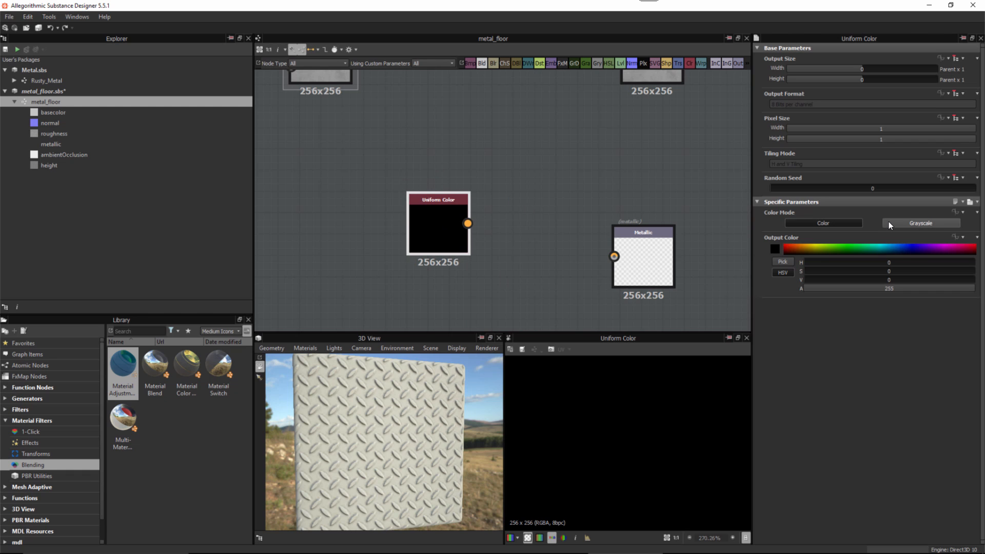
Set the Uniform Color node to grayscale with a value of 255, connect it to the Metallic output and line it up
{"action": "left_click", "coordinate": [906, 225]}
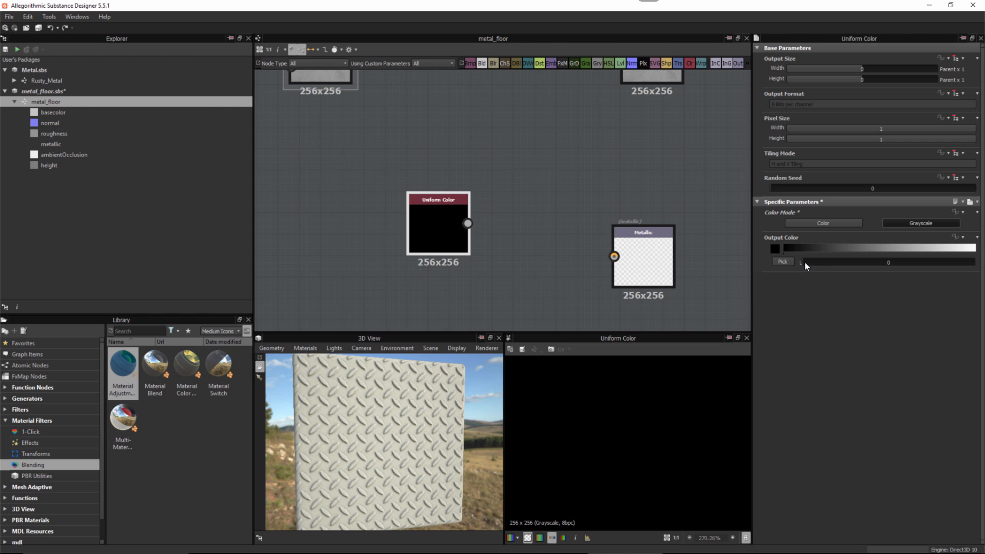
{"action": "left_click_drag", "start_coordinate": [806, 262], "coordinate": [975, 263]}
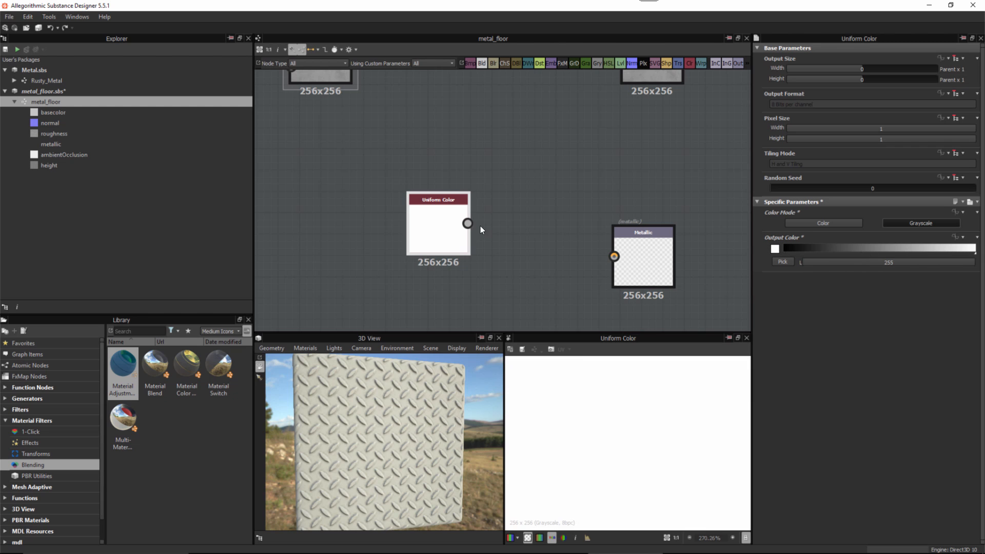
{"action": "left_click_drag", "start_coordinate": [468, 223], "coordinate": [614, 257]}
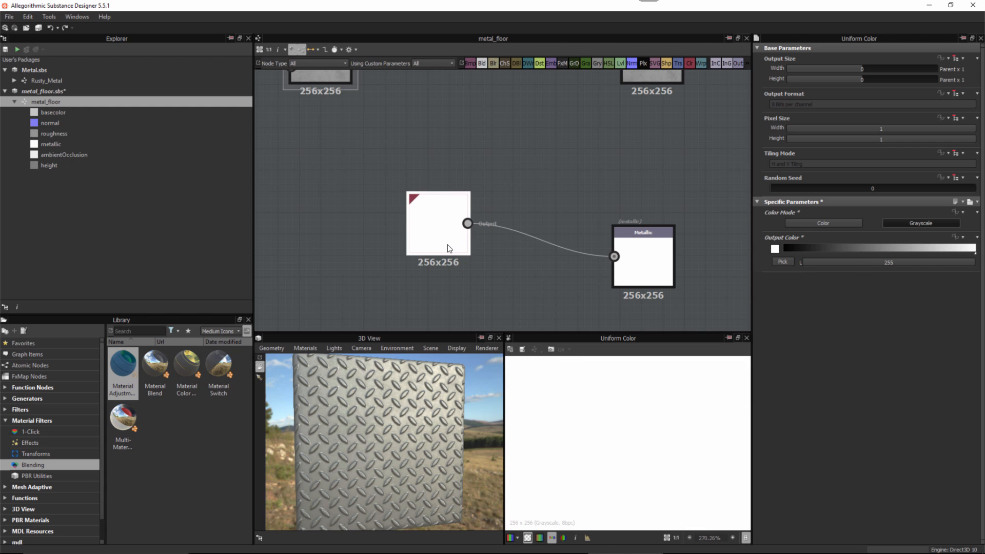
{"action": "left_click_drag", "start_coordinate": [449, 248], "coordinate": [493, 276]}
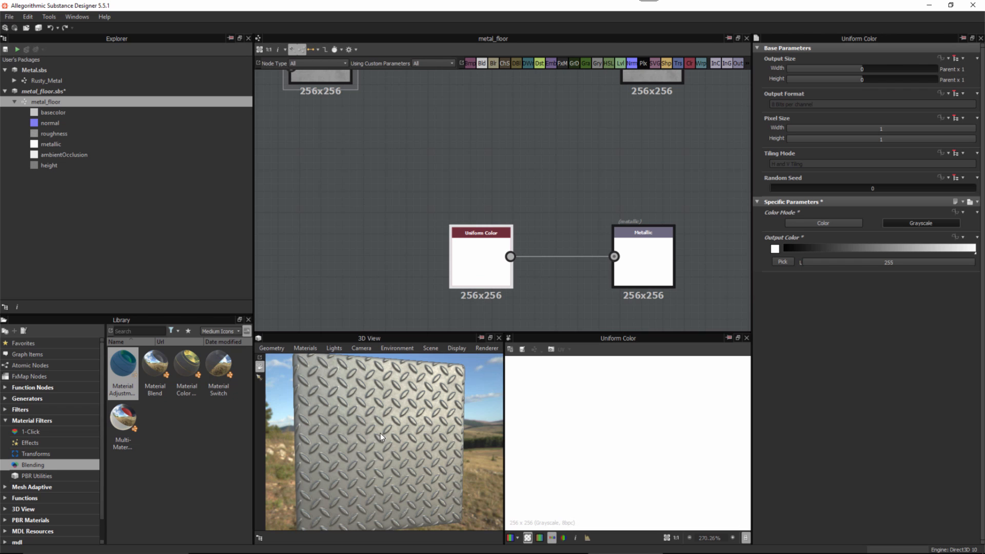
{"action": "left_click_drag", "start_coordinate": [380, 434], "coordinate": [426, 443]}
{"action": "scroll", "coordinate": [640, 429], "scroll_direction": "down", "scroll_amount": 5}
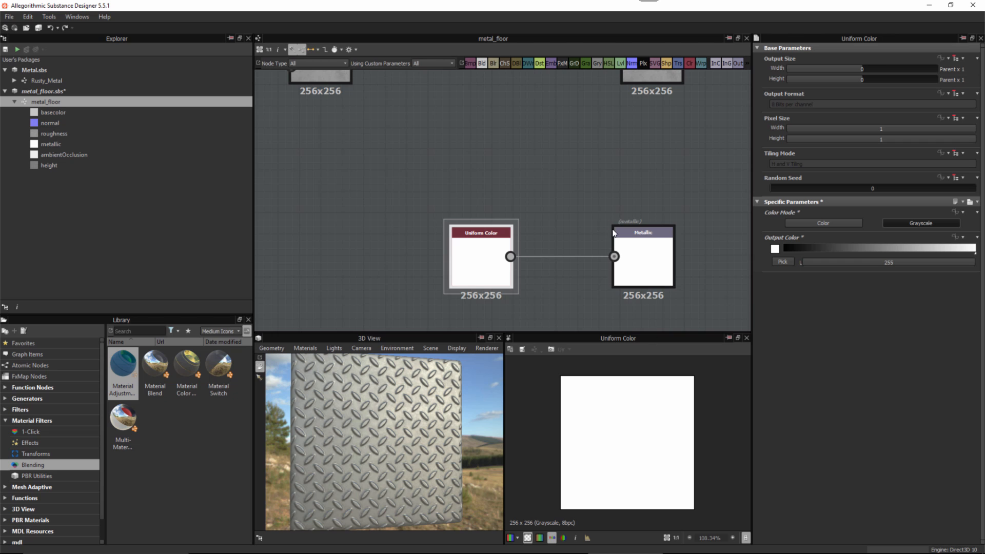
Move the Uniform Color node farther away from the Metallic output to leave room between them
{"action": "left_click_drag", "start_coordinate": [494, 250], "coordinate": [431, 237]}
{"action": "middle_click_drag", "start_coordinate": [498, 278], "coordinate": [470, 263]}
{"action": "scroll", "coordinate": [516, 260], "scroll_direction": "down", "scroll_amount": 1}
{"action": "left_click_drag", "start_coordinate": [644, 254], "coordinate": [651, 246]}
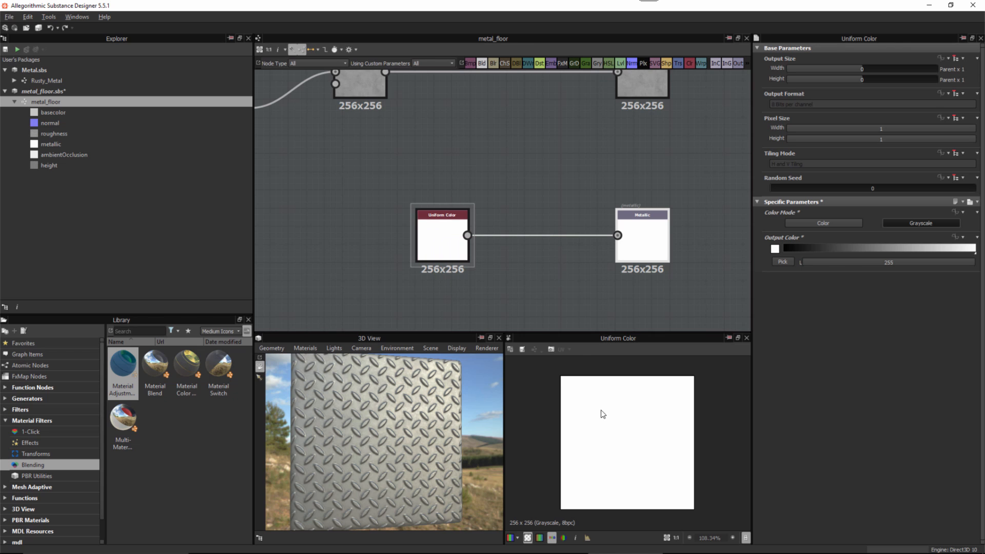
{"action": "scroll", "coordinate": [609, 426], "scroll_direction": "up", "scroll_amount": 2}
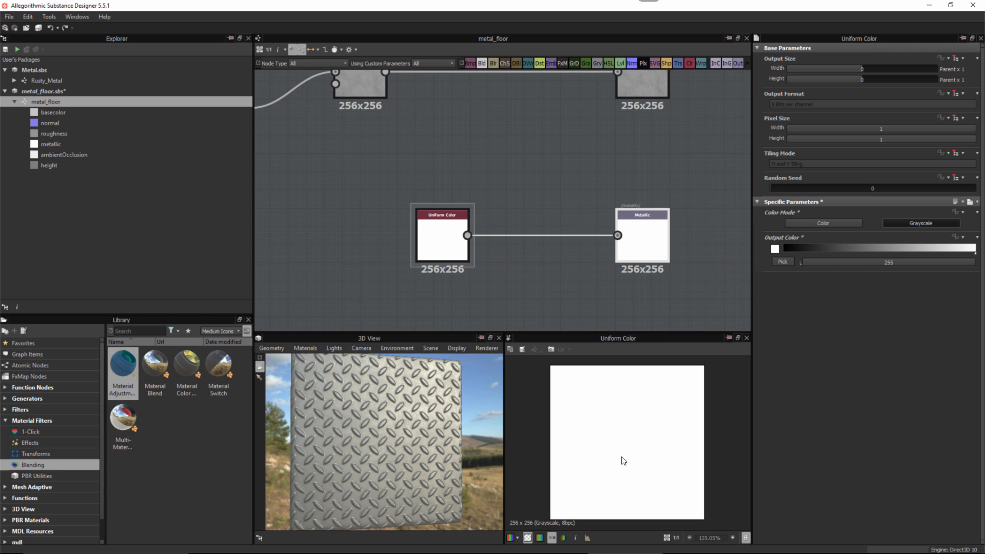
{"action": "scroll", "coordinate": [435, 249], "scroll_direction": "up", "scroll_amount": 2}
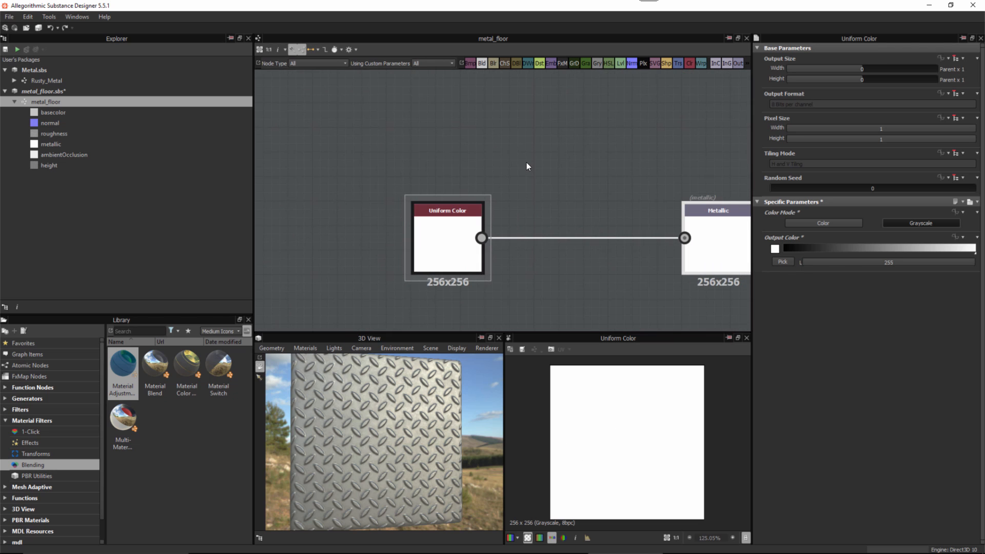
{"action": "left_click", "coordinate": [526, 165]}
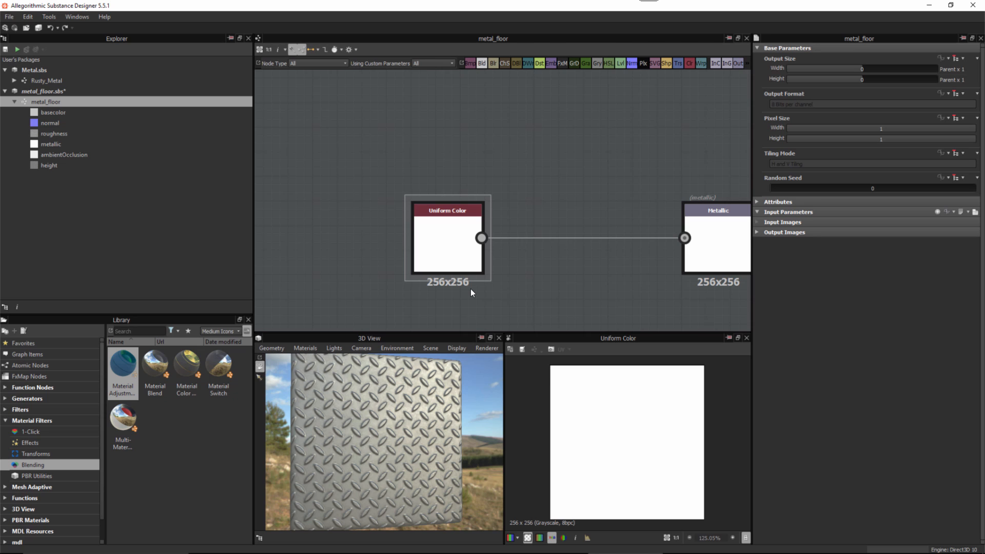
{"action": "left_click_drag", "start_coordinate": [457, 243], "coordinate": [408, 244]}
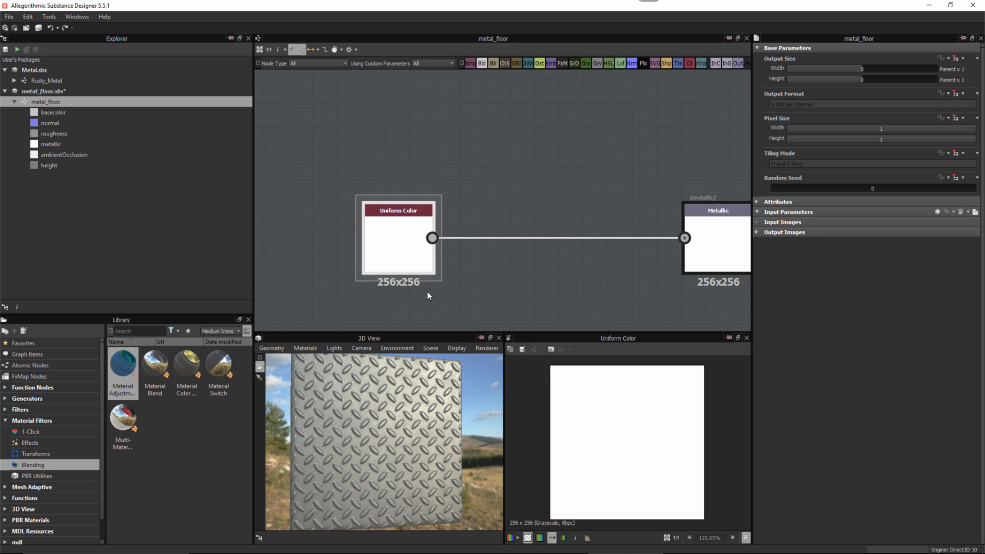
Set the Uniform Color node's output size to Absolute at 16 × 16 px
{"action": "left_click", "coordinate": [404, 261]}
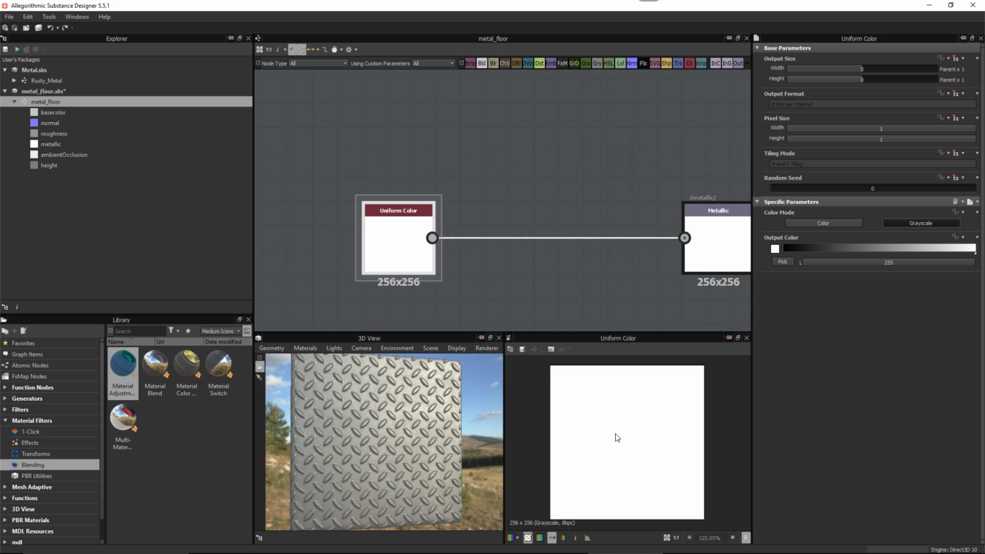
{"action": "middle_click_drag", "start_coordinate": [597, 295], "coordinate": [559, 266]}
{"action": "scroll", "coordinate": [560, 265], "scroll_direction": "down", "scroll_amount": 1}
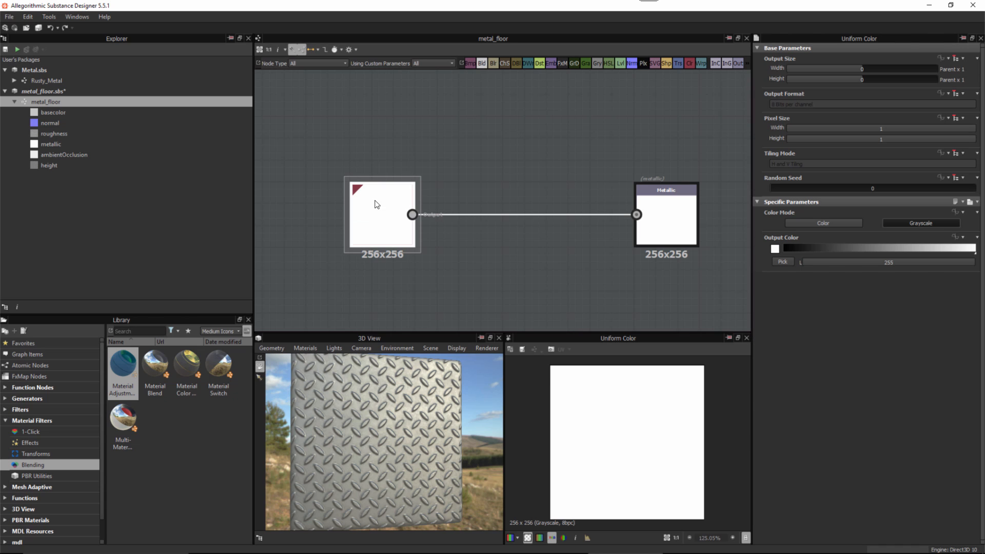
{"action": "left_click", "coordinate": [957, 60]}
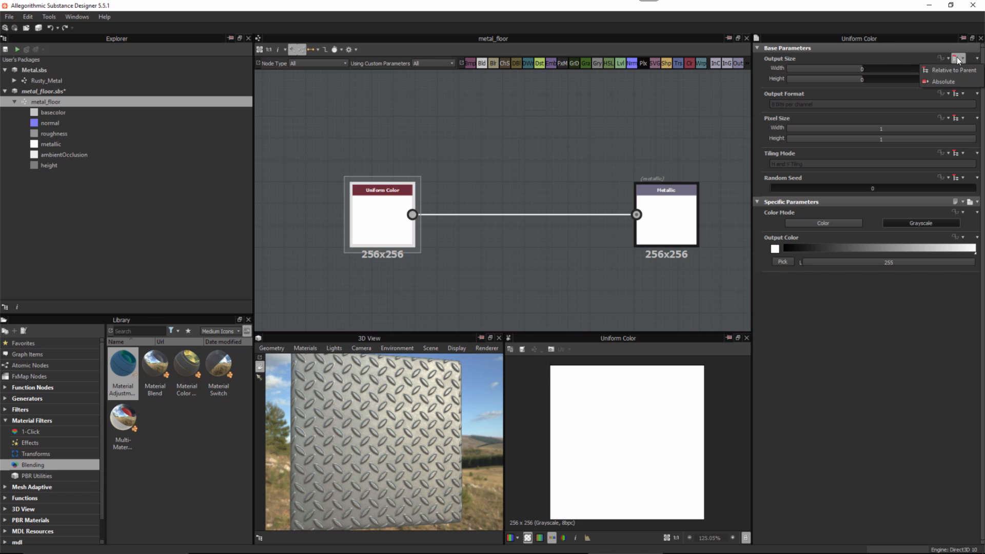
{"action": "left_click", "coordinate": [937, 81]}
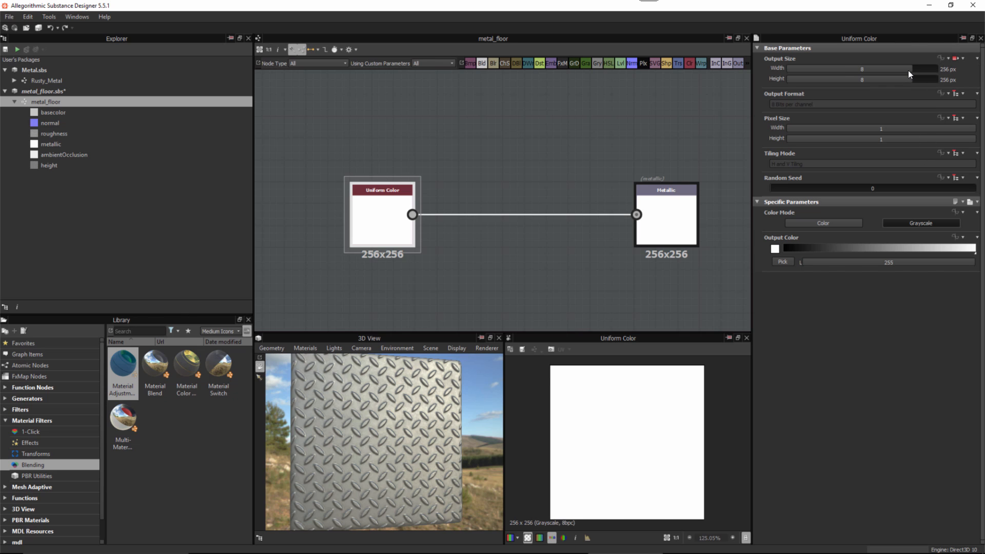
{"action": "left_click_drag", "start_coordinate": [908, 71], "coordinate": [886, 79]}
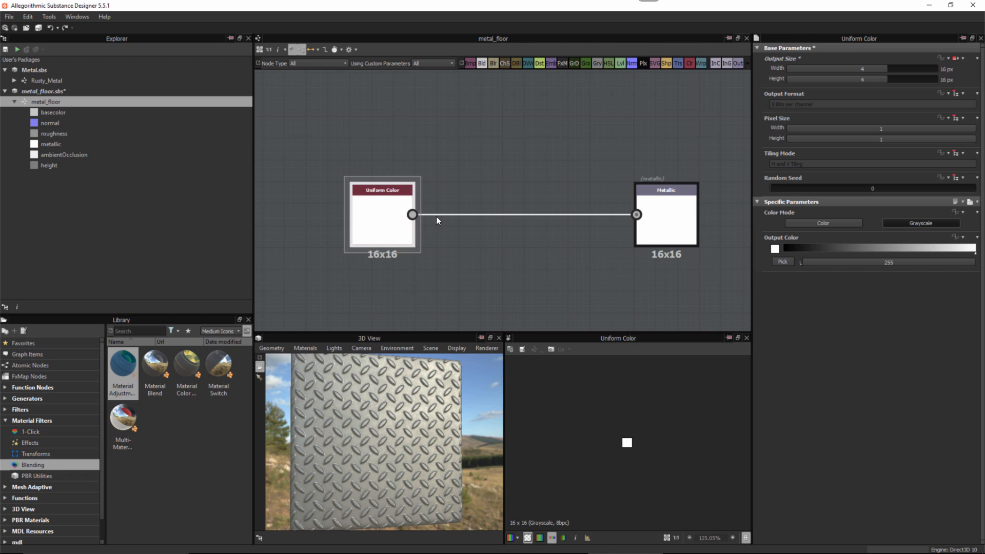
{"action": "scroll", "coordinate": [363, 208], "scroll_direction": "up", "scroll_amount": 3}
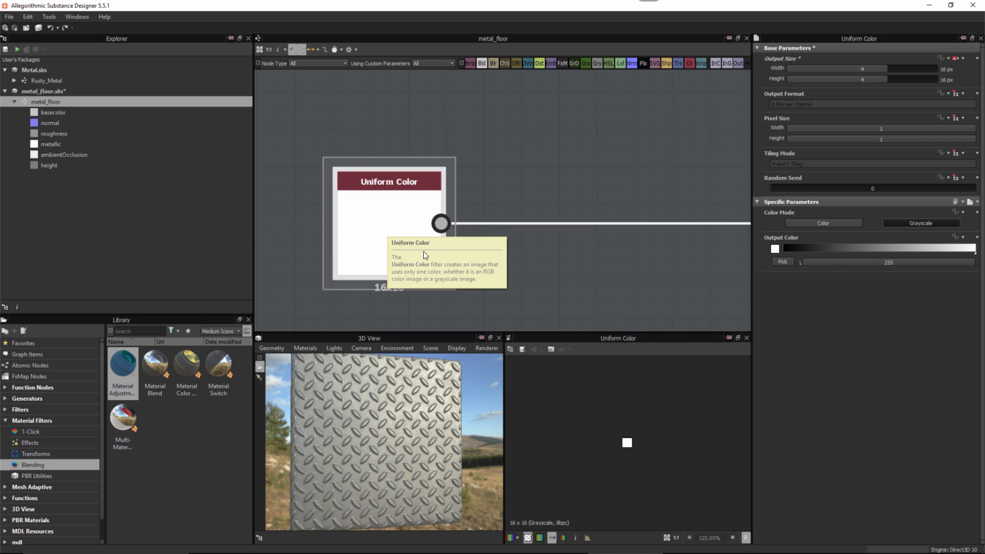
{"action": "scroll", "coordinate": [656, 294], "scroll_direction": "down", "scroll_amount": 3}
Insert a Levels node between Uniform Color and Metallic, and set its output size to Relative to Parent
{"action": "middle_click_drag", "start_coordinate": [682, 280], "coordinate": [515, 255]}
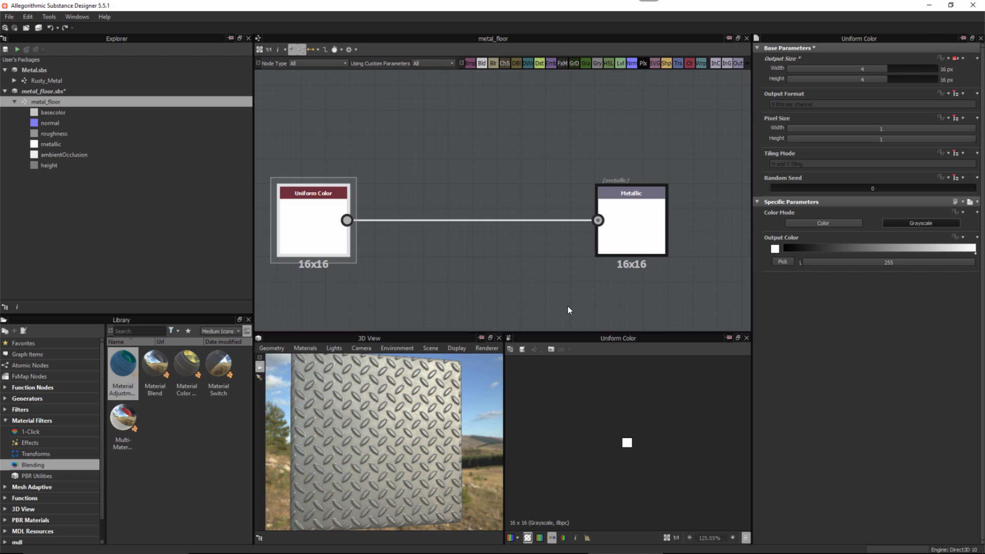
{"action": "left_click", "coordinate": [640, 211]}
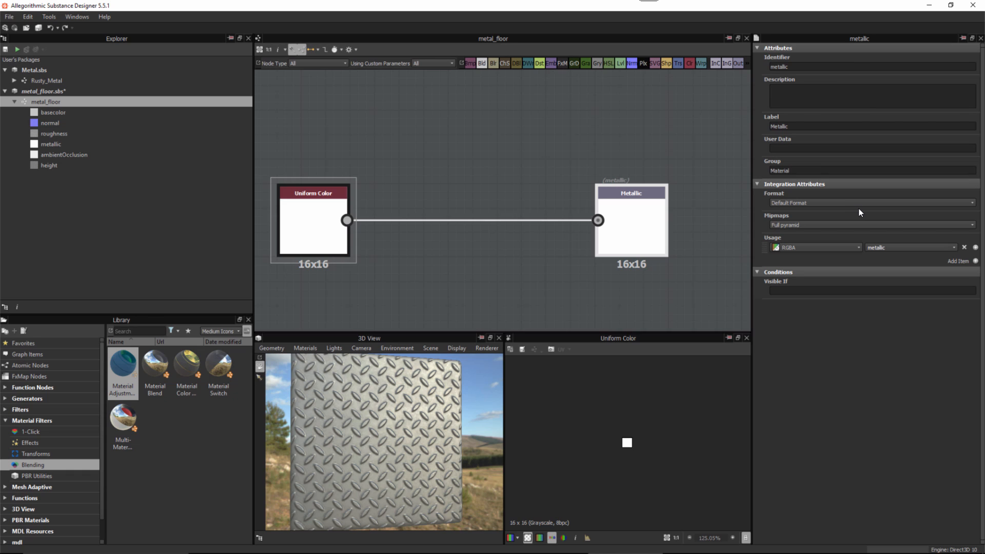
{"action": "left_click_drag", "start_coordinate": [513, 151], "coordinate": [459, 254]}
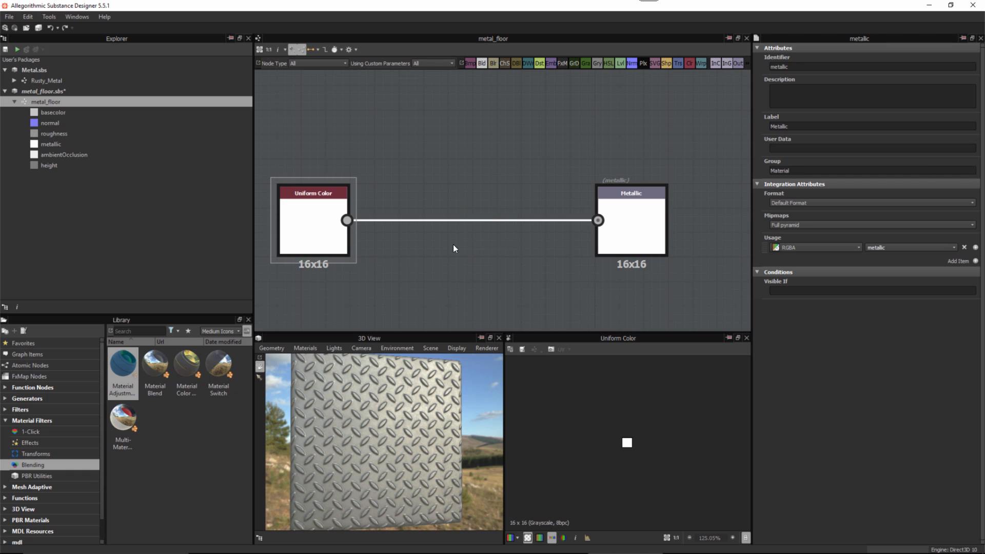
{"action": "left_click", "coordinate": [620, 63]}
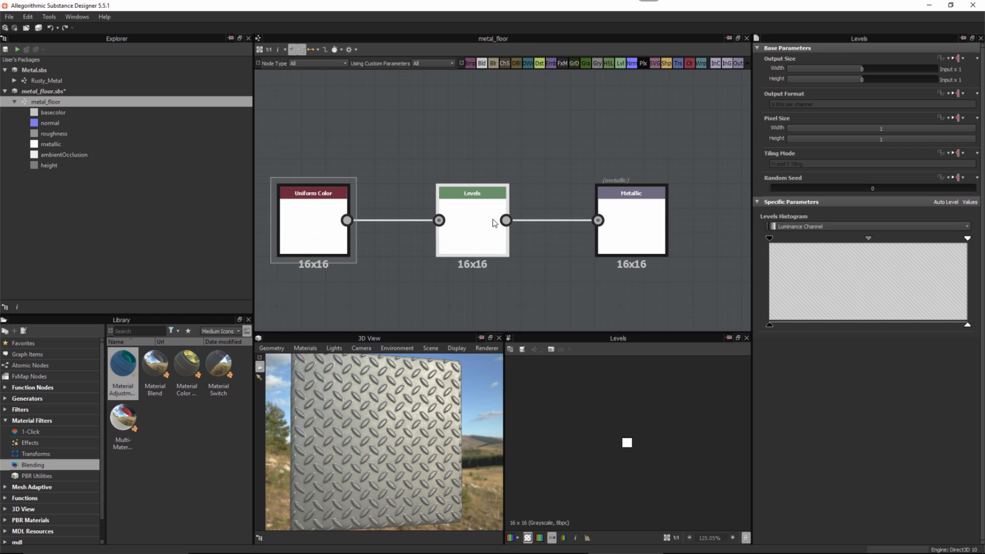
{"action": "left_click", "coordinate": [958, 57]}
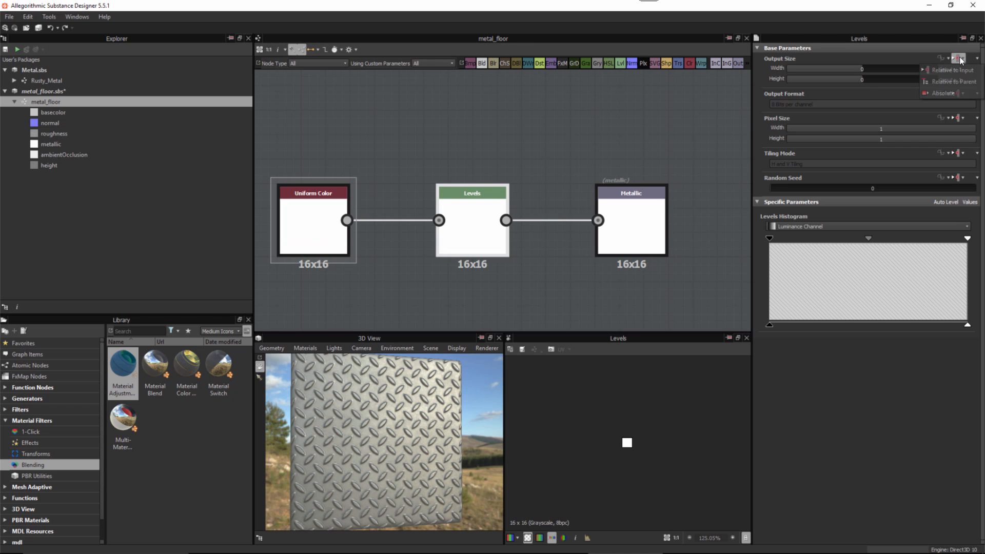
{"action": "left_click", "coordinate": [952, 82]}
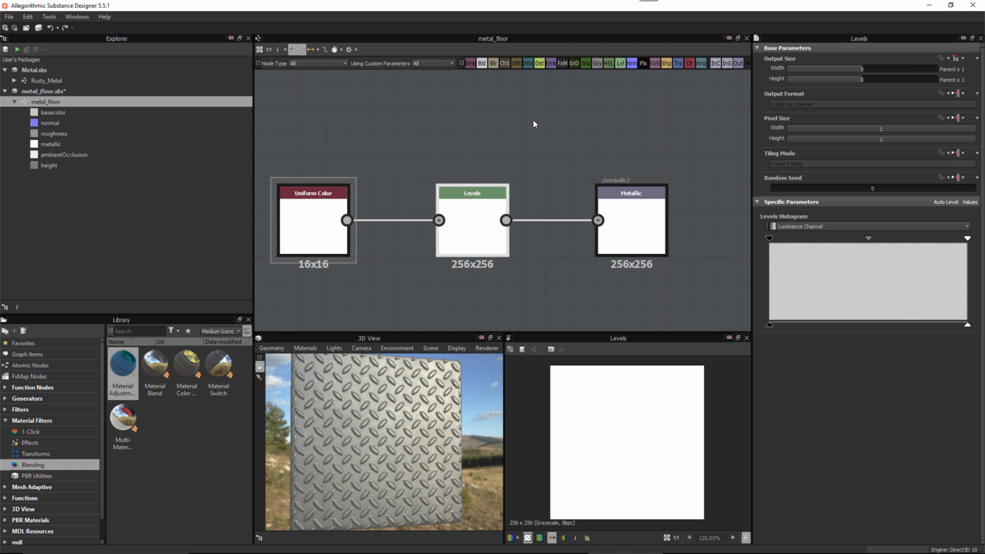
Place the Levels node close to the Metallic output and move the Uniform Color node farther away from it
{"action": "middle_click_drag", "start_coordinate": [437, 158], "coordinate": [490, 148]}
{"action": "left_click_drag", "start_coordinate": [542, 217], "coordinate": [579, 216]}
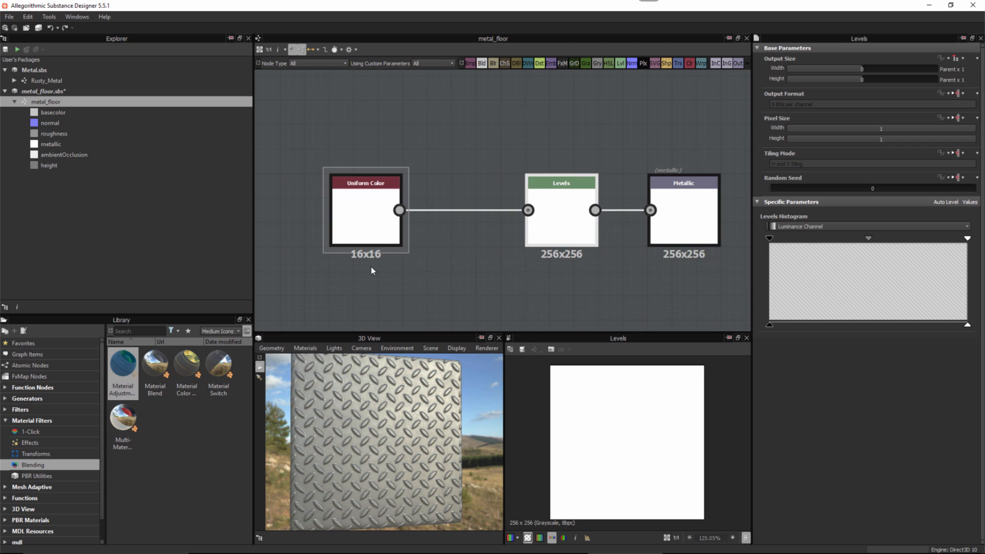
{"action": "left_click_drag", "start_coordinate": [356, 223], "coordinate": [332, 223]}
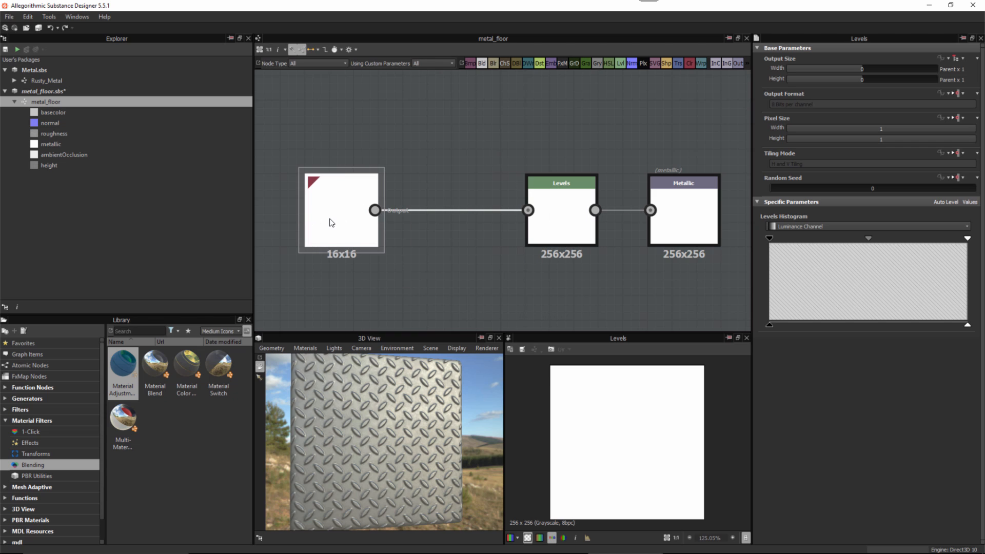
{"action": "left_click_drag", "start_coordinate": [566, 223], "coordinate": [589, 224]}
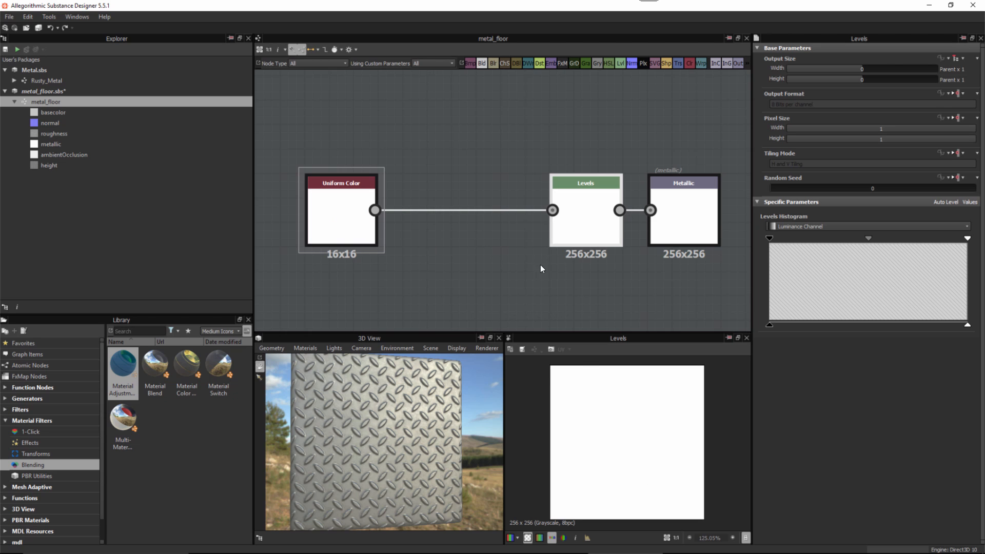
Examine the node chains feeding the graph's outputs and the metal floor in the 3D preview
{"action": "scroll", "coordinate": [562, 242], "scroll_direction": "down", "scroll_amount": 5}
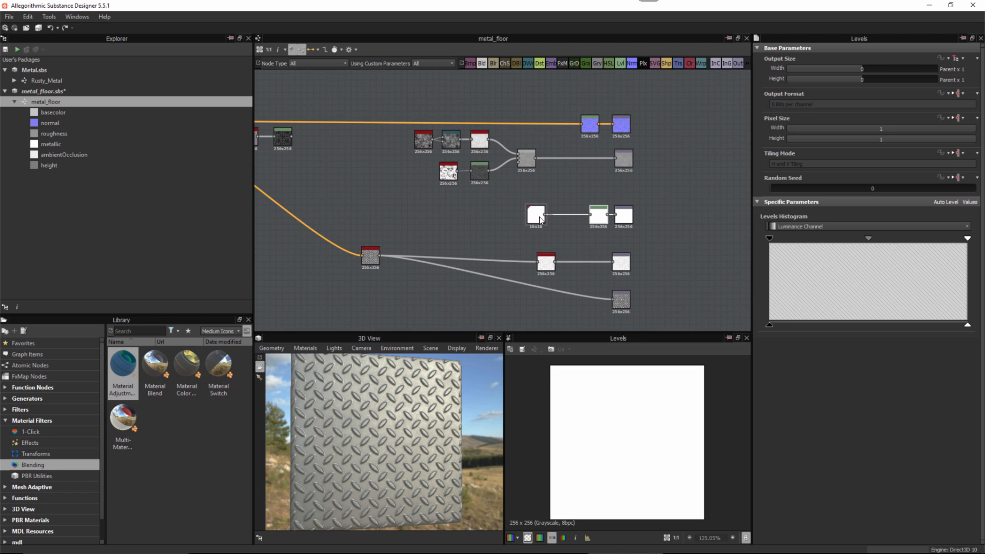
{"action": "middle_click_drag", "start_coordinate": [488, 173], "coordinate": [569, 179]}
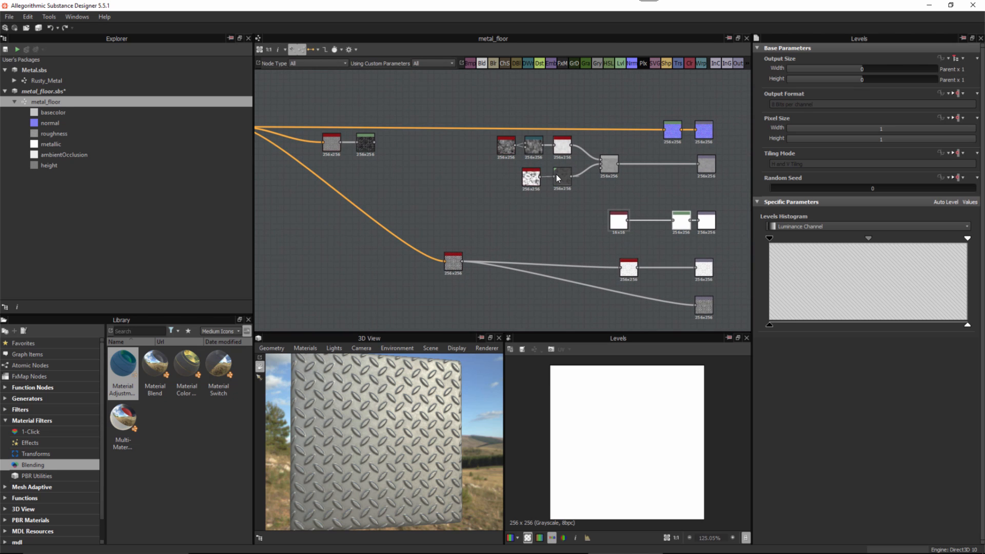
{"action": "middle_click_drag", "start_coordinate": [476, 220], "coordinate": [513, 221]}
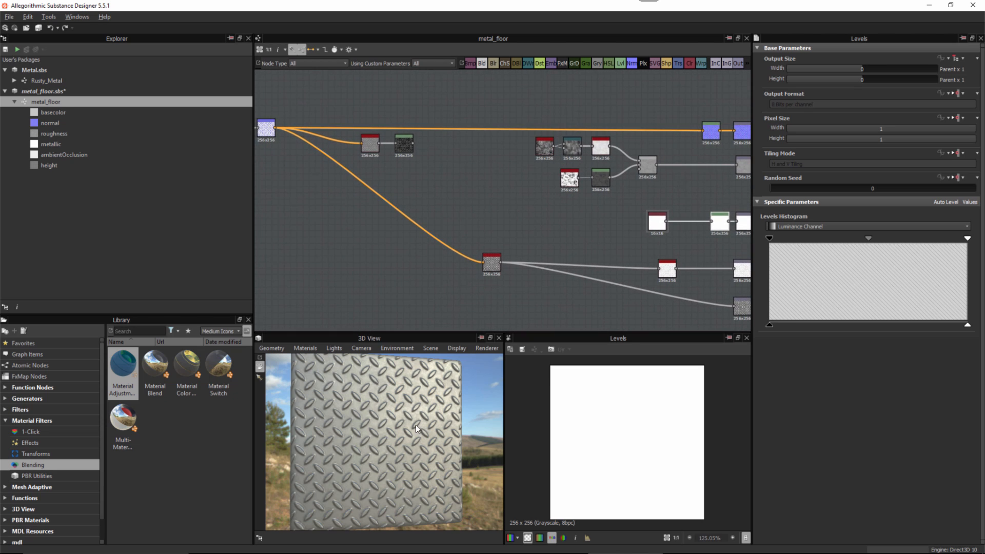
{"action": "left_click_drag", "start_coordinate": [416, 425], "coordinate": [411, 420]}
{"action": "middle_click_drag", "start_coordinate": [394, 202], "coordinate": [415, 205]}
{"action": "left_click_drag", "start_coordinate": [510, 268], "coordinate": [401, 270]}
{"action": "middle_click_drag", "start_coordinate": [546, 248], "coordinate": [440, 210]}
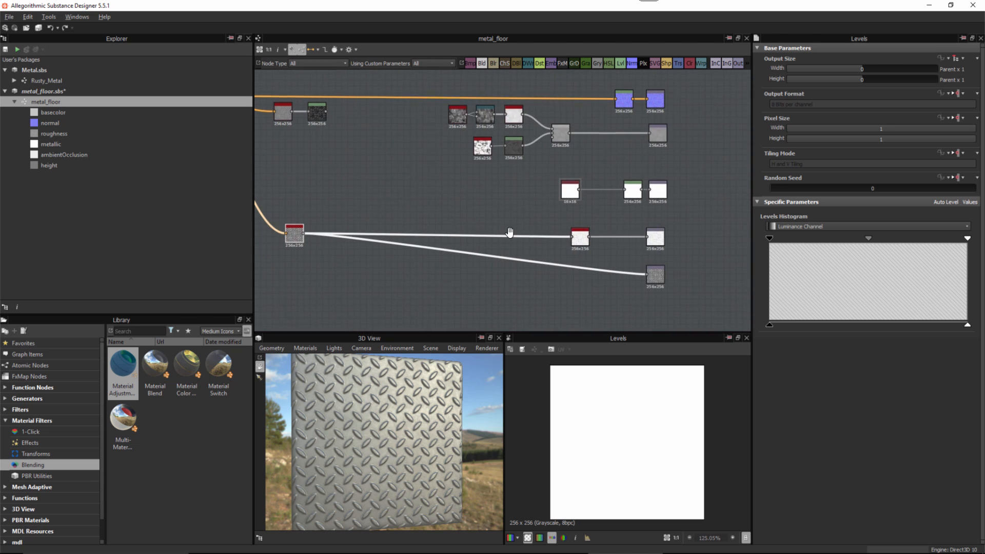
{"action": "middle_click_drag", "start_coordinate": [510, 231], "coordinate": [649, 234]}
{"action": "scroll", "coordinate": [413, 158], "scroll_direction": "up", "scroll_amount": 1}
{"action": "middle_click_drag", "start_coordinate": [413, 159], "coordinate": [541, 187]}
{"action": "scroll", "coordinate": [541, 186], "scroll_direction": "up", "scroll_amount": 1}
{"action": "scroll", "coordinate": [387, 121], "scroll_direction": "up", "scroll_amount": 2}
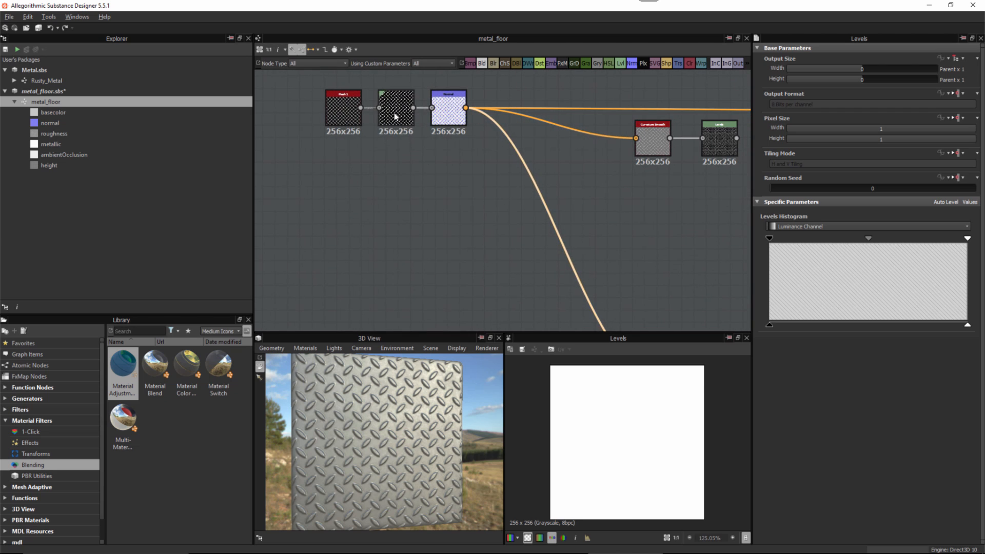
Preview the Levels node that feeds the Normal node and enlarge the 3D and 2D views
{"action": "left_click", "coordinate": [394, 113]}
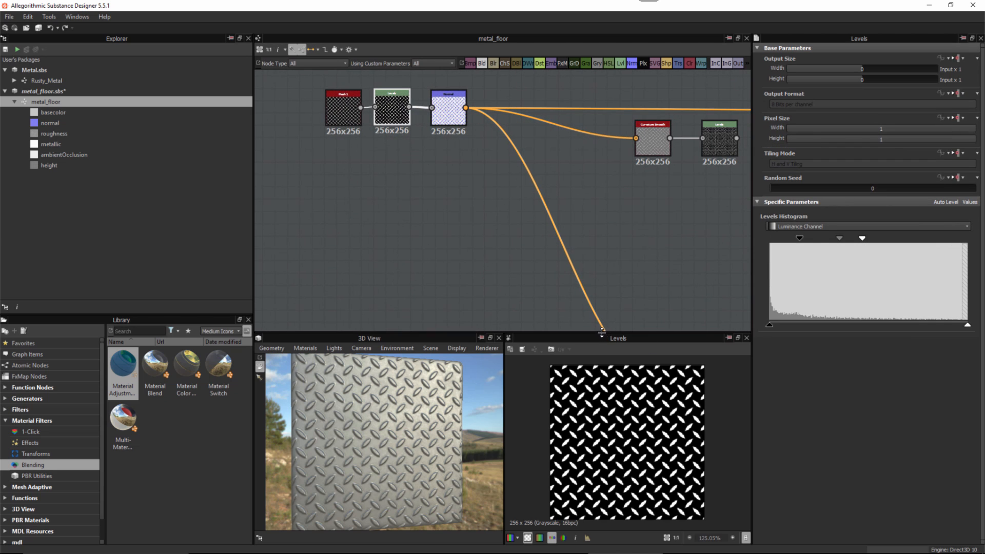
{"action": "left_click_drag", "start_coordinate": [604, 334], "coordinate": [601, 300]}
{"action": "scroll", "coordinate": [452, 148], "scroll_direction": "up", "scroll_amount": 1}
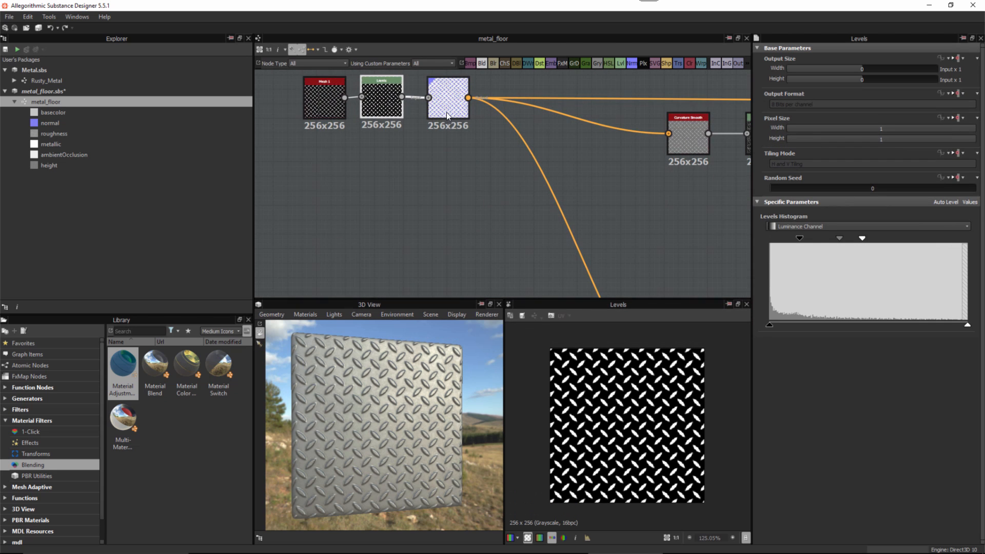
Preview the Normal to Height node's output and show its parameters
{"action": "scroll", "coordinate": [534, 241], "scroll_direction": "down", "scroll_amount": 1}
{"action": "middle_click_drag", "start_coordinate": [554, 238], "coordinate": [505, 201]}
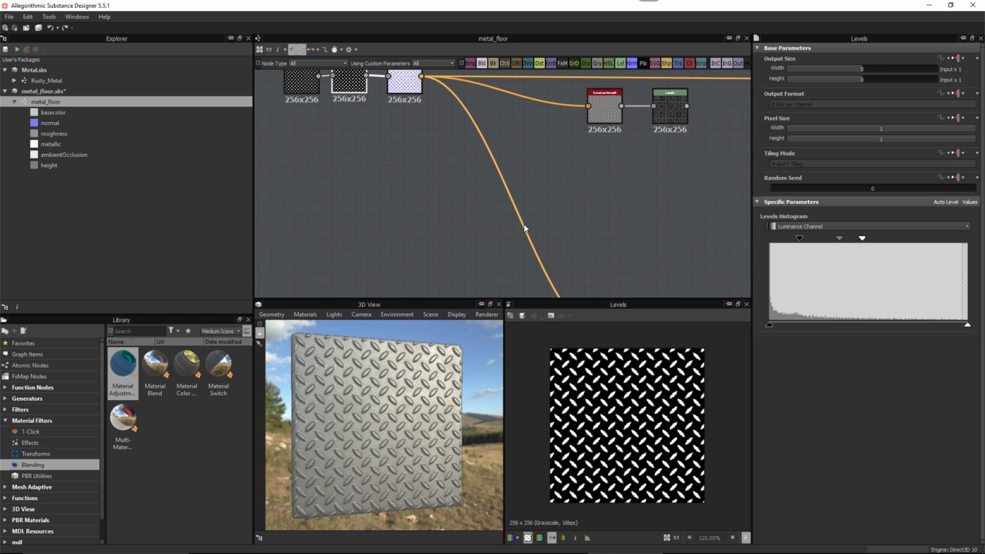
{"action": "middle_click_drag", "start_coordinate": [647, 286], "coordinate": [602, 198]}
{"action": "scroll", "coordinate": [587, 226], "scroll_direction": "up", "scroll_amount": 3}
{"action": "scroll", "coordinate": [550, 238], "scroll_direction": "up", "scroll_amount": 1}
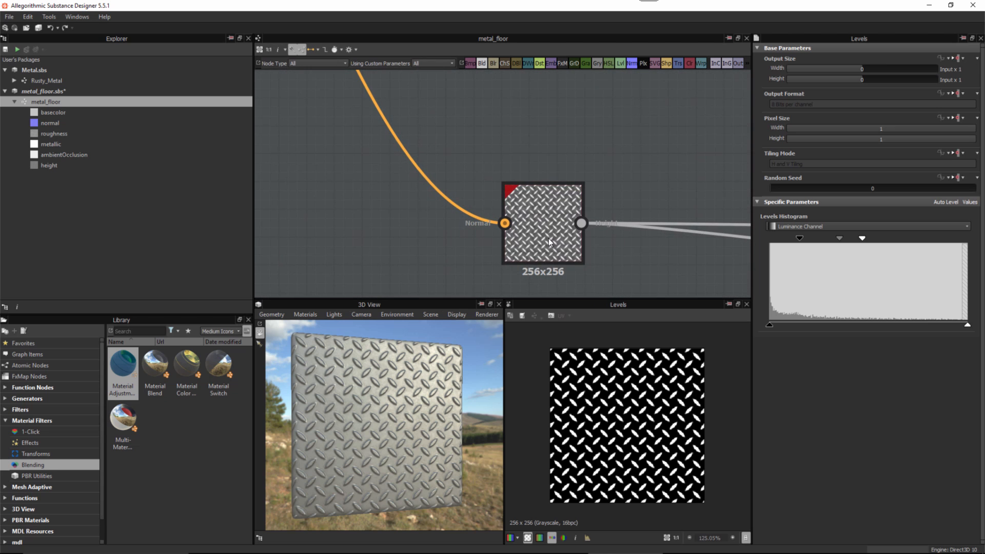
{"action": "double_click", "coordinate": [548, 238]}
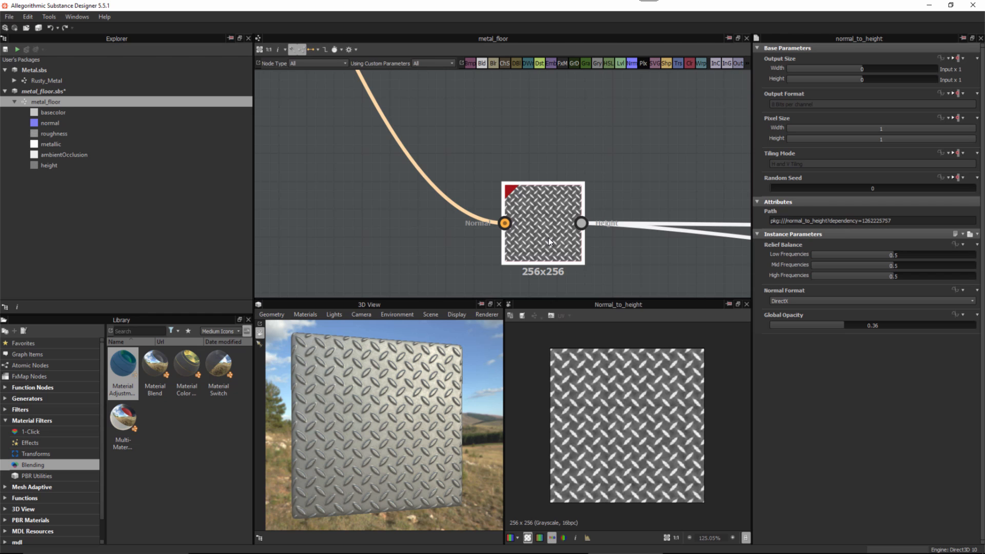
Add a Levels node in the empty space below the Normal node
{"action": "left_click", "coordinate": [529, 218]}
{"action": "scroll", "coordinate": [686, 417], "scroll_direction": "up", "scroll_amount": 3}
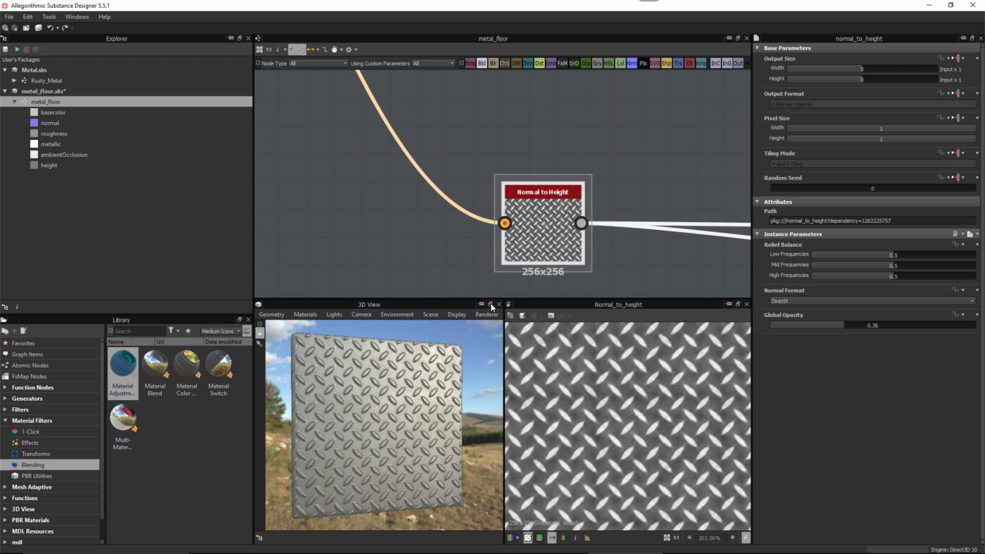
{"action": "scroll", "coordinate": [534, 255], "scroll_direction": "down", "scroll_amount": 6}
{"action": "middle_click_drag", "start_coordinate": [427, 170], "coordinate": [473, 208]}
{"action": "scroll", "coordinate": [464, 179], "scroll_direction": "up", "scroll_amount": 2}
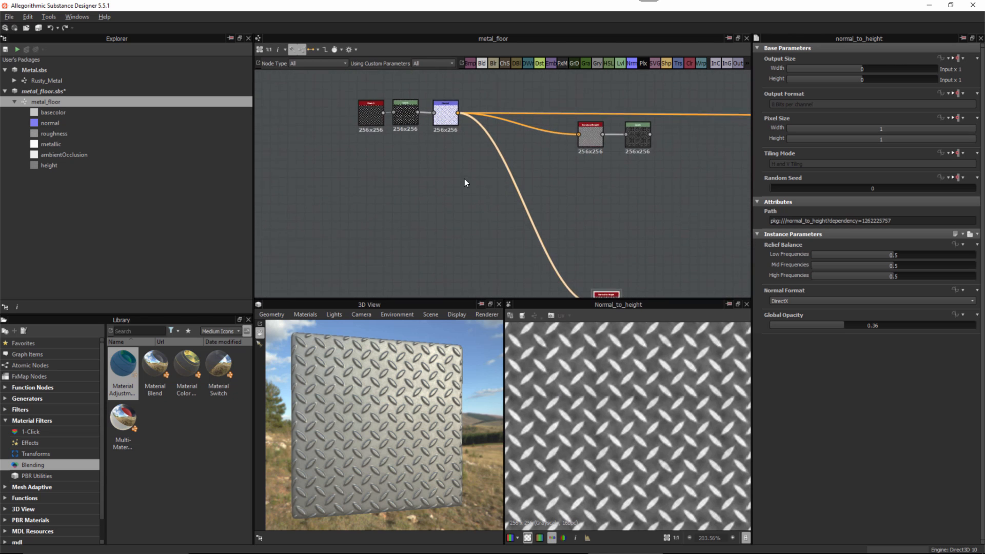
{"action": "left_click", "coordinate": [454, 177]}
{"action": "key", "text": "space"}
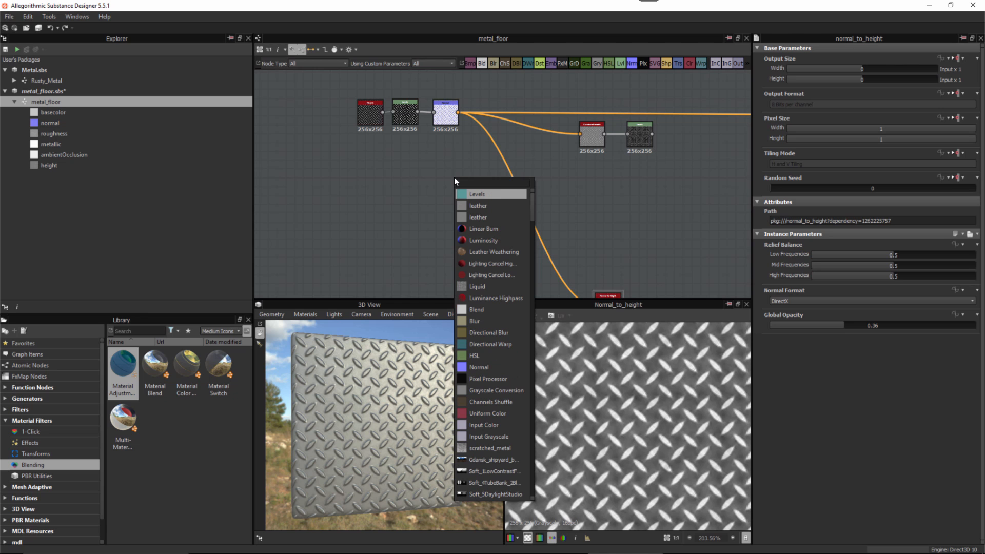
{"action": "left_click", "coordinate": [479, 195]}
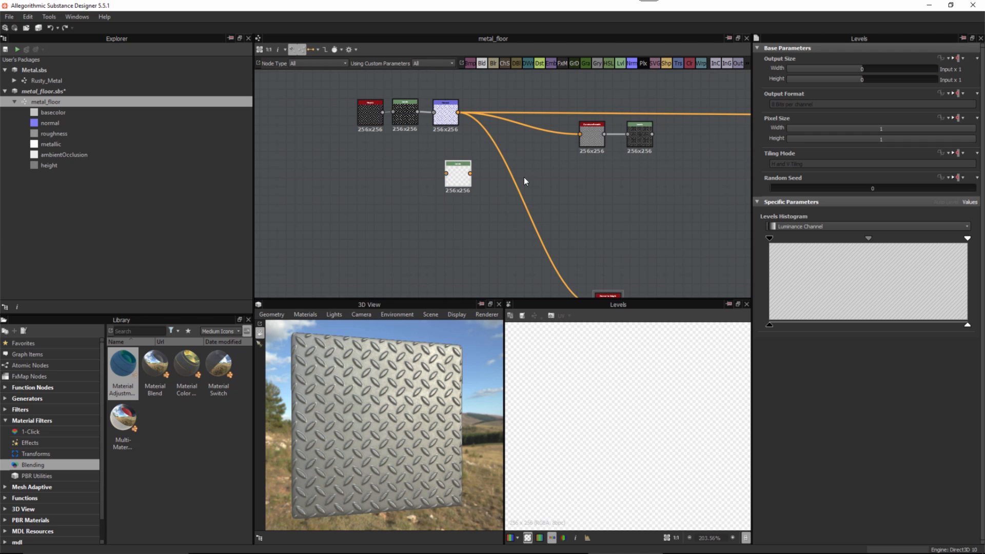
Move the pattern node and its Levels node farther away from the Normal node and preview that Levels output
{"action": "middle_click_drag", "start_coordinate": [377, 118], "coordinate": [395, 161]}
{"action": "scroll", "coordinate": [395, 161], "scroll_direction": "up", "scroll_amount": 1}
{"action": "left_click", "coordinate": [395, 162]}
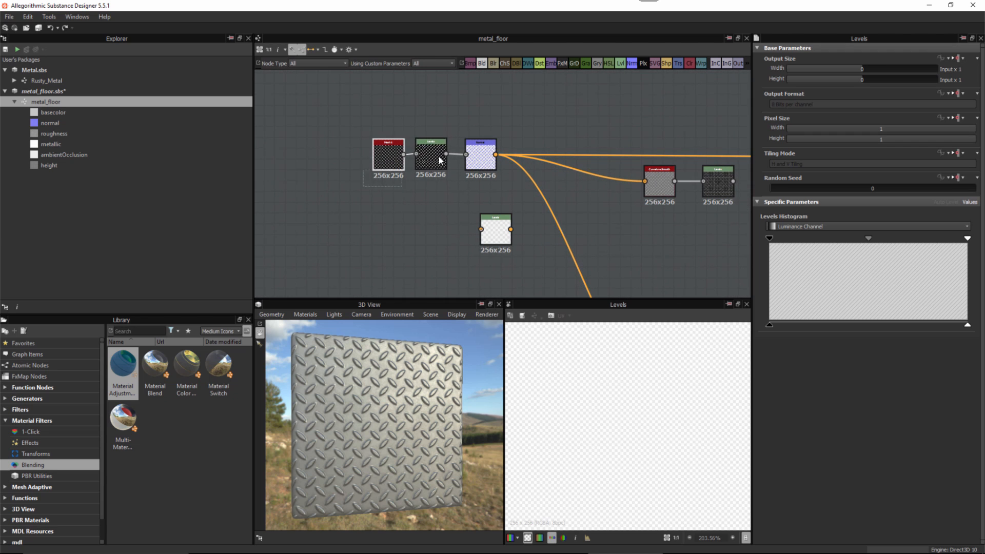
{"action": "left_click", "coordinate": [439, 160], "text": "ctrl"}
{"action": "left_click_drag", "start_coordinate": [386, 160], "coordinate": [300, 160]}
{"action": "left_click", "coordinate": [345, 159]}
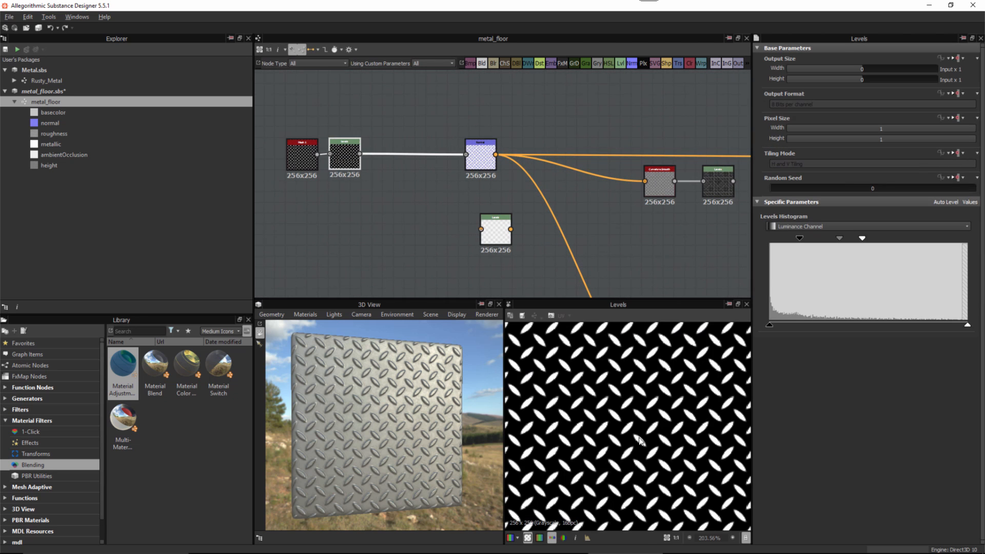
Connect the pattern's Levels output to the new Levels node and inspect the result up close in the 2D view
{"action": "middle_click_drag", "start_coordinate": [388, 170], "coordinate": [400, 172]}
{"action": "left_click_drag", "start_coordinate": [370, 154], "coordinate": [498, 246]}
{"action": "left_click", "coordinate": [507, 236]}
{"action": "scroll", "coordinate": [633, 435], "scroll_direction": "up", "scroll_amount": 2}
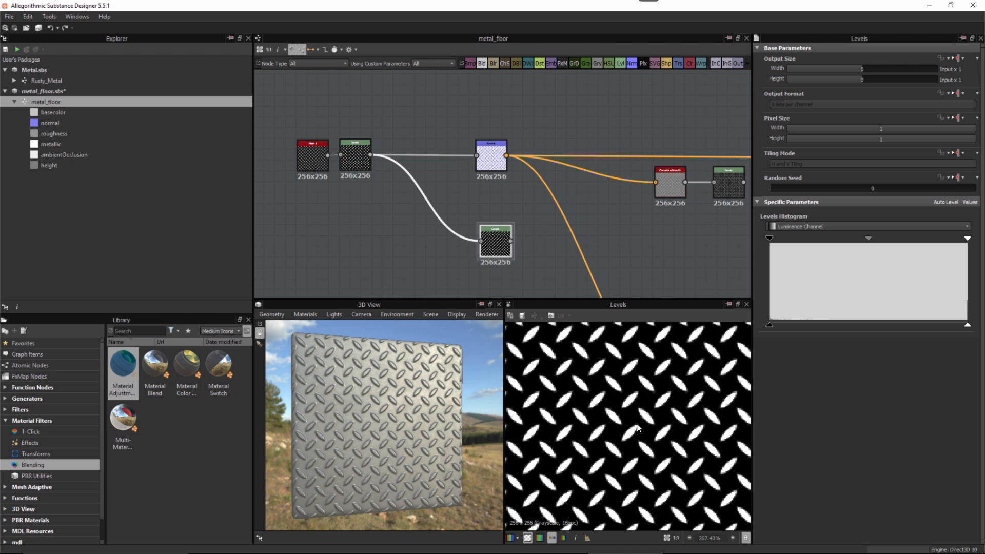
{"action": "scroll", "coordinate": [641, 410], "scroll_direction": "up", "scroll_amount": 6}
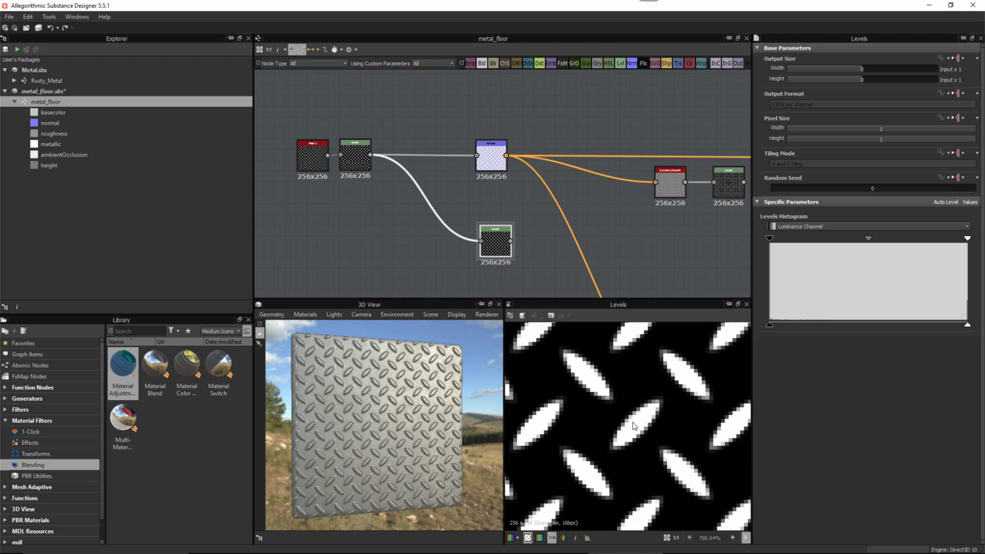
{"action": "scroll", "coordinate": [662, 447], "scroll_direction": "down", "scroll_amount": 3}
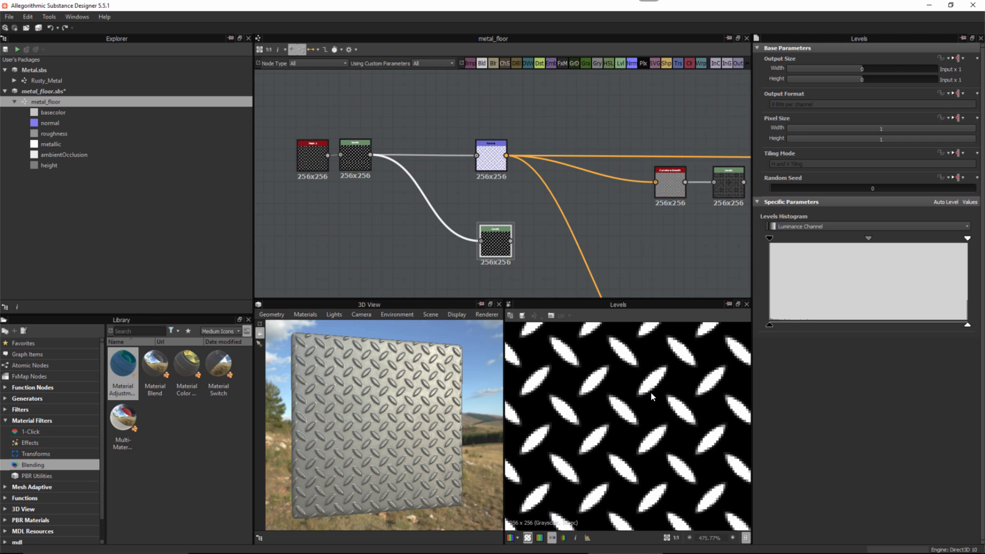
{"action": "scroll", "coordinate": [671, 395], "scroll_direction": "up", "scroll_amount": 3}
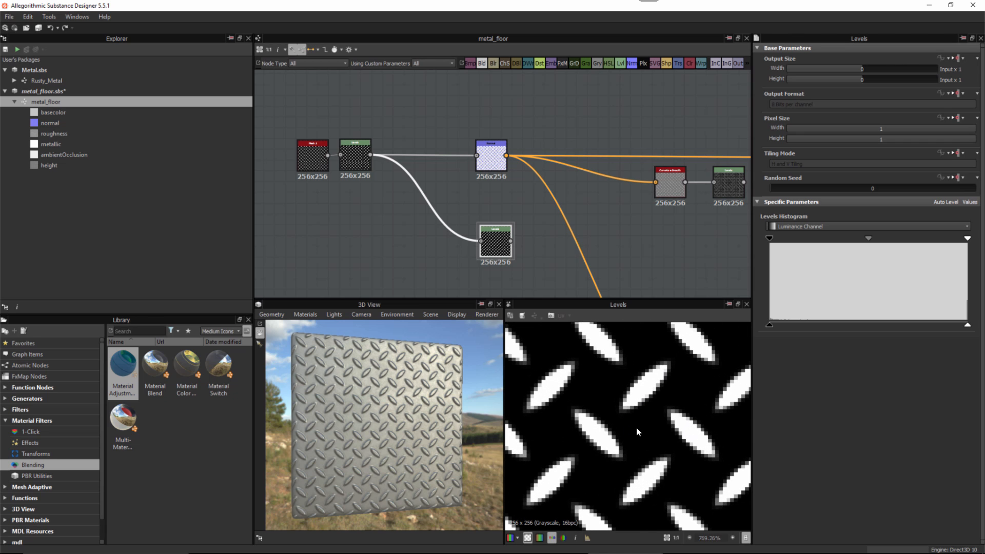
{"action": "scroll", "coordinate": [647, 441], "scroll_direction": "up", "scroll_amount": 2}
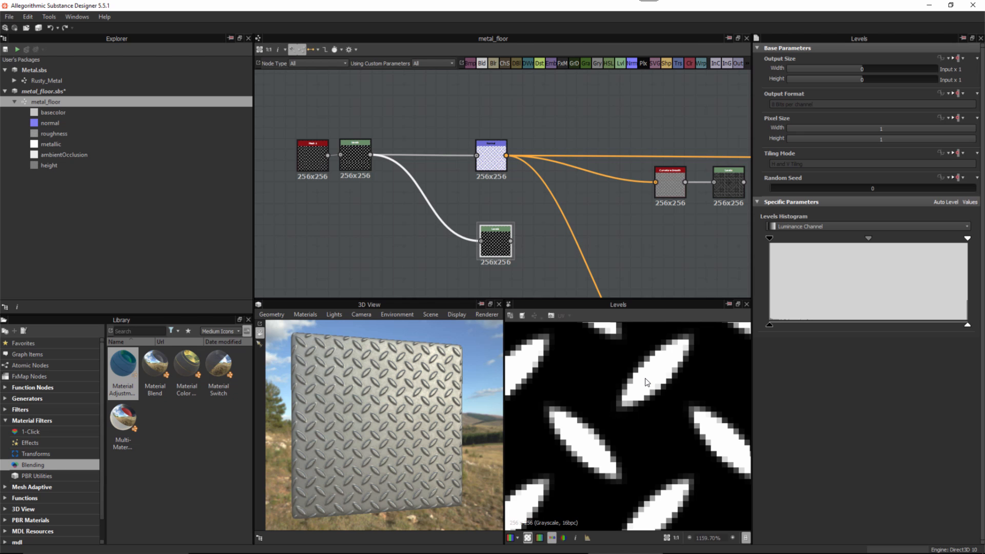
{"action": "scroll", "coordinate": [508, 247], "scroll_direction": "up", "scroll_amount": 1}
Raise the new Levels node's output low level to about 0.43 while checking the background's pixel values
{"action": "middle_click_drag", "start_coordinate": [525, 257], "coordinate": [515, 234]}
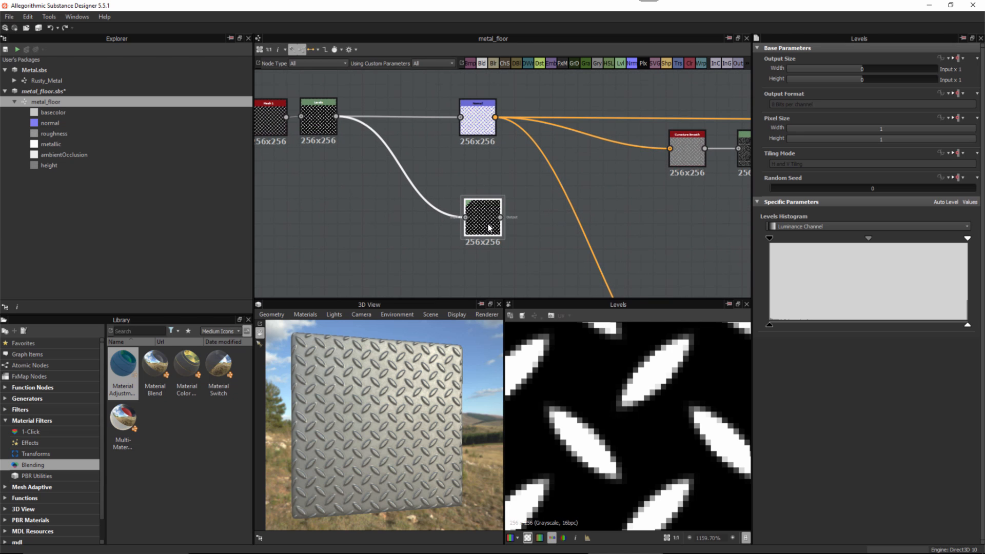
{"action": "left_click_drag", "start_coordinate": [771, 326], "coordinate": [834, 338]}
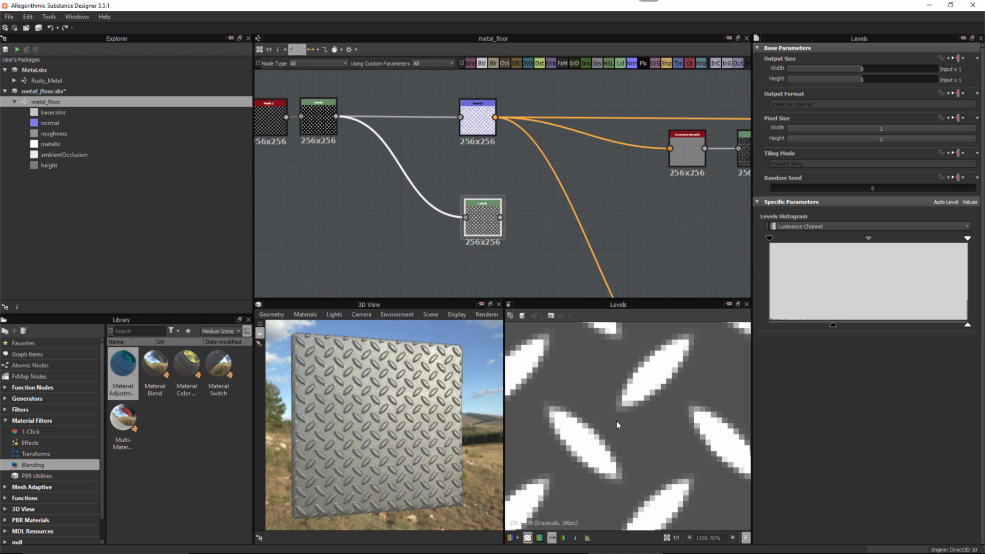
{"action": "left_click", "coordinate": [575, 538]}
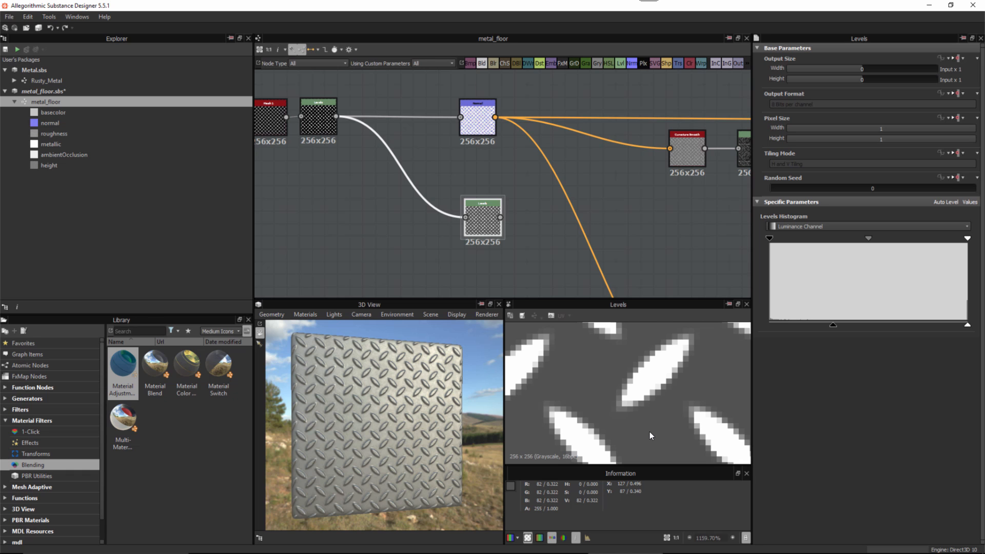
{"action": "left_click_drag", "start_coordinate": [839, 327], "coordinate": [850, 327]}
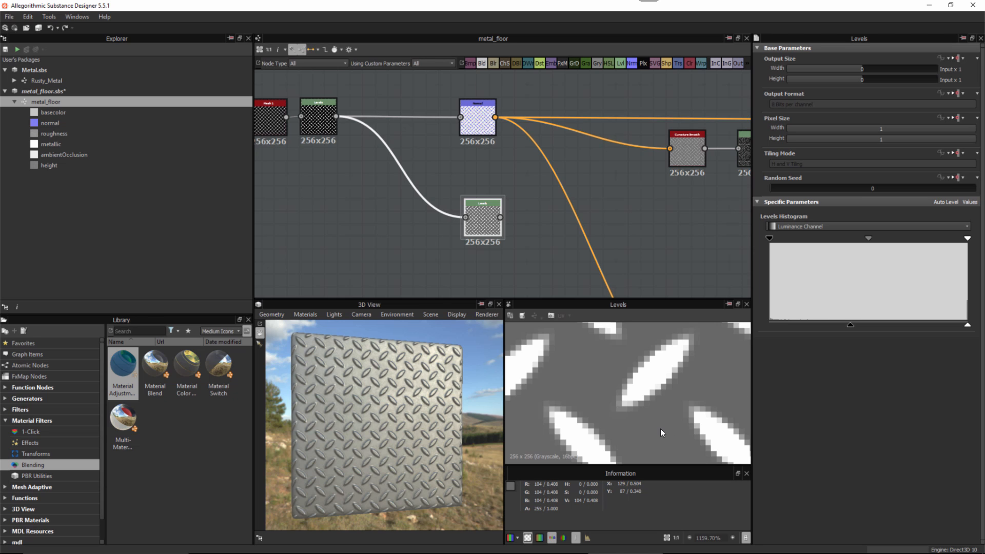
{"action": "left_click_drag", "start_coordinate": [851, 327], "coordinate": [855, 327]}
{"action": "left_click", "coordinate": [747, 473]}
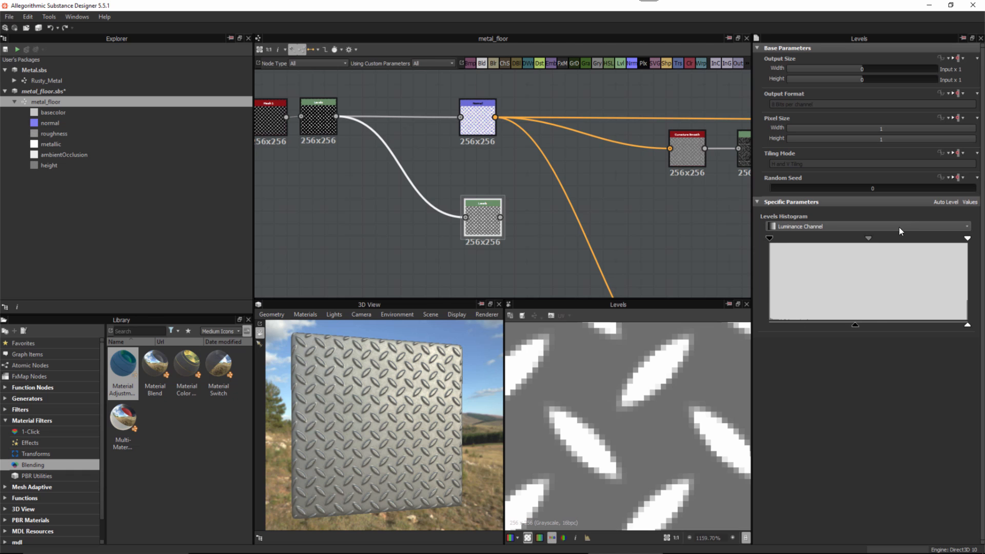
Show the new Levels node's parameters as values and set Level Out Low to 0.5
{"action": "left_click", "coordinate": [970, 203]}
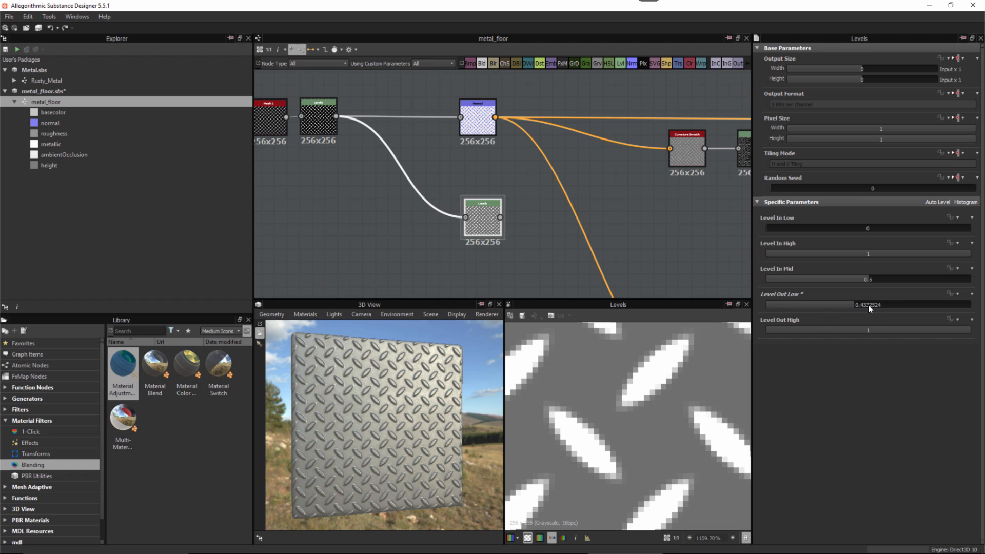
{"action": "type", "text": ".5"}
{"action": "key", "text": "Return"}
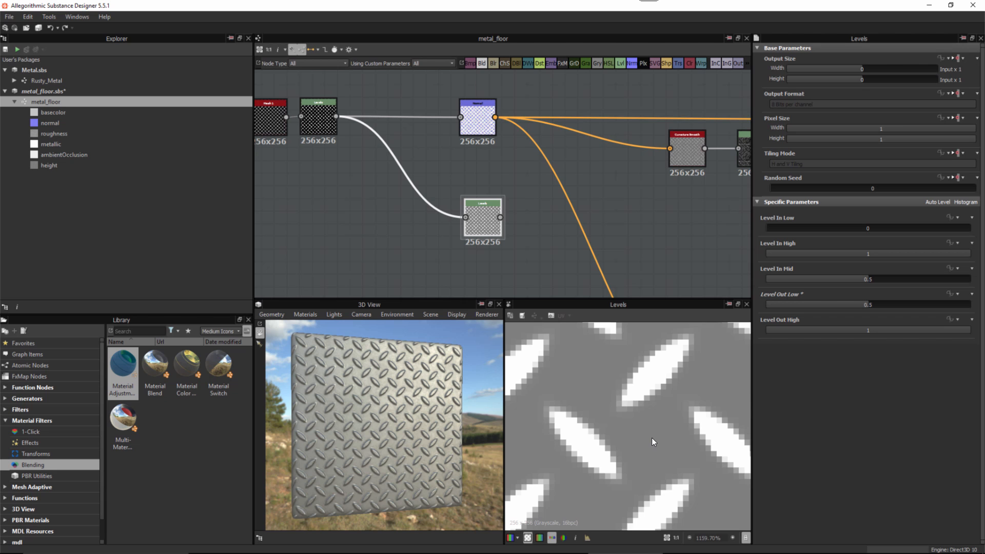
Compare the Normal to Height output with the new Levels node's output in the 2D view
{"action": "scroll", "coordinate": [649, 433], "scroll_direction": "down", "scroll_amount": 6}
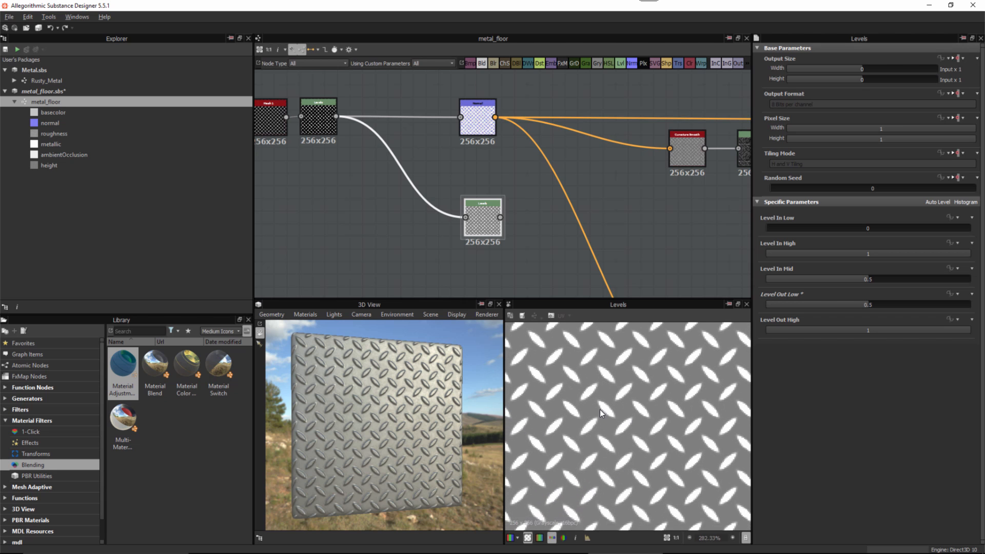
{"action": "scroll", "coordinate": [645, 443], "scroll_direction": "down", "scroll_amount": 1}
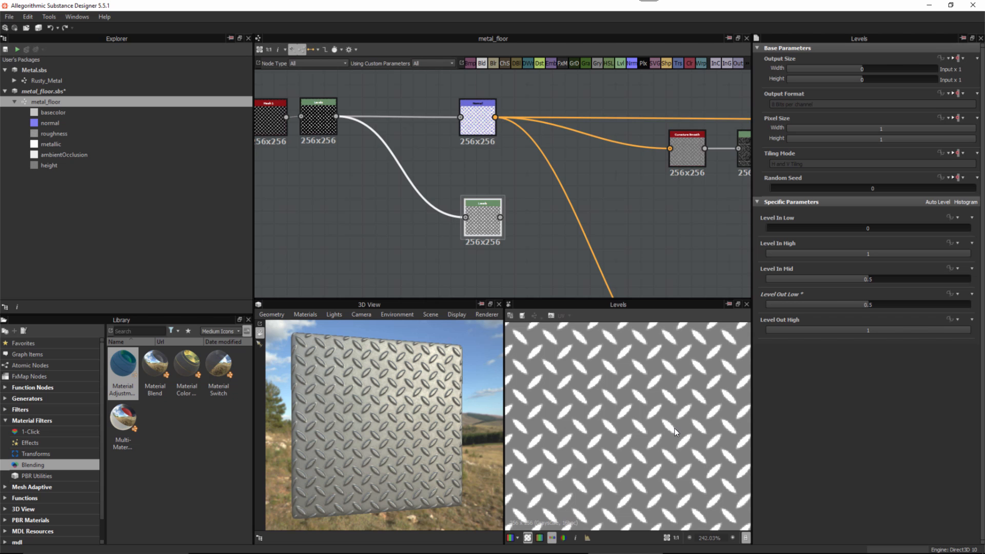
{"action": "scroll", "coordinate": [501, 205], "scroll_direction": "down", "scroll_amount": 2}
{"action": "double_click", "coordinate": [656, 281]}
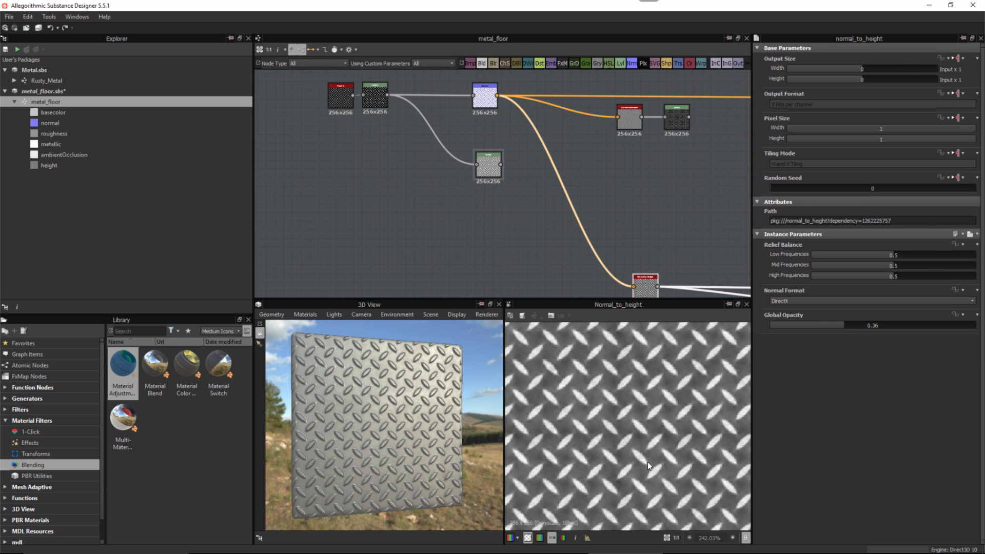
{"action": "scroll", "coordinate": [648, 462], "scroll_direction": "up", "scroll_amount": 6}
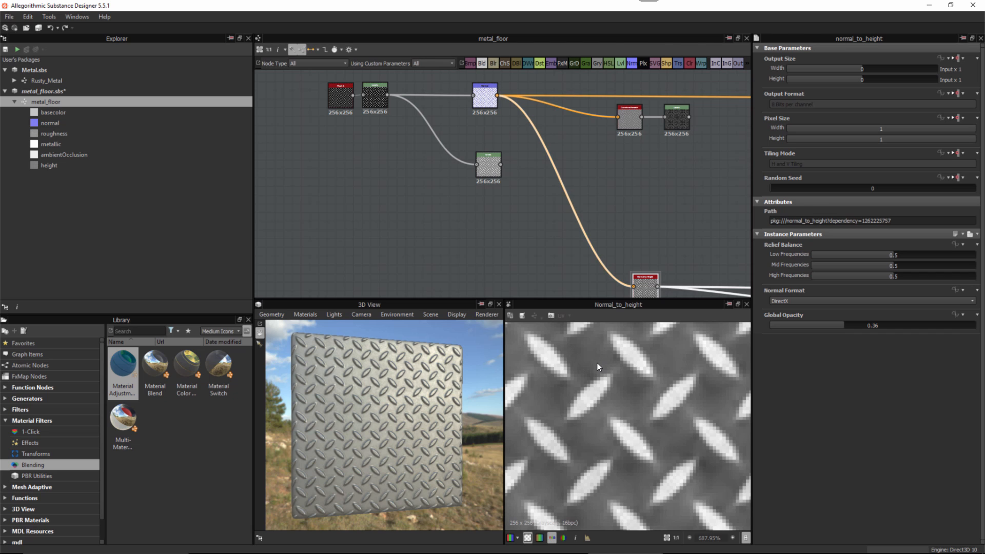
{"action": "double_click", "coordinate": [485, 166]}
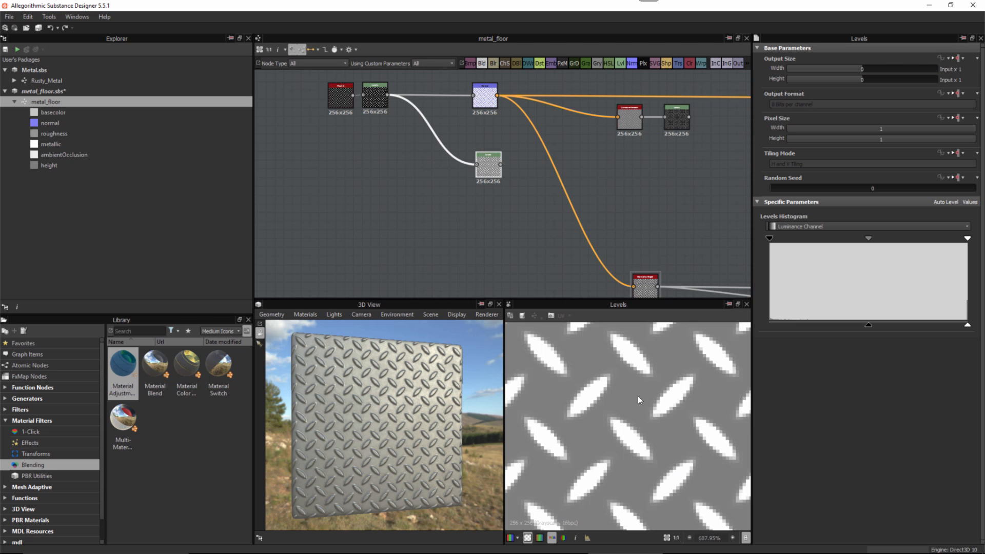
Reroute the height output to the new Levels node and place that node just below the Normal to Height node
{"action": "scroll", "coordinate": [549, 197], "scroll_direction": "down", "scroll_amount": 2}
{"action": "left_click_drag", "start_coordinate": [511, 184], "coordinate": [557, 262]}
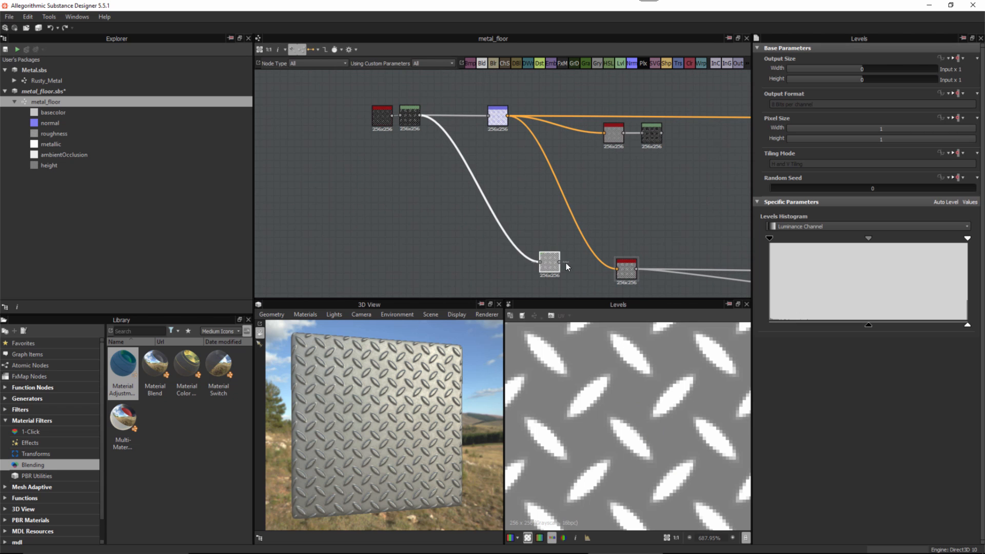
{"action": "middle_click_drag", "start_coordinate": [610, 285], "coordinate": [445, 224]}
{"action": "scroll", "coordinate": [536, 219], "scroll_direction": "up", "scroll_amount": 1}
{"action": "scroll", "coordinate": [508, 215], "scroll_direction": "down", "scroll_amount": 2}
{"action": "scroll", "coordinate": [464, 231], "scroll_direction": "up", "scroll_amount": 1}
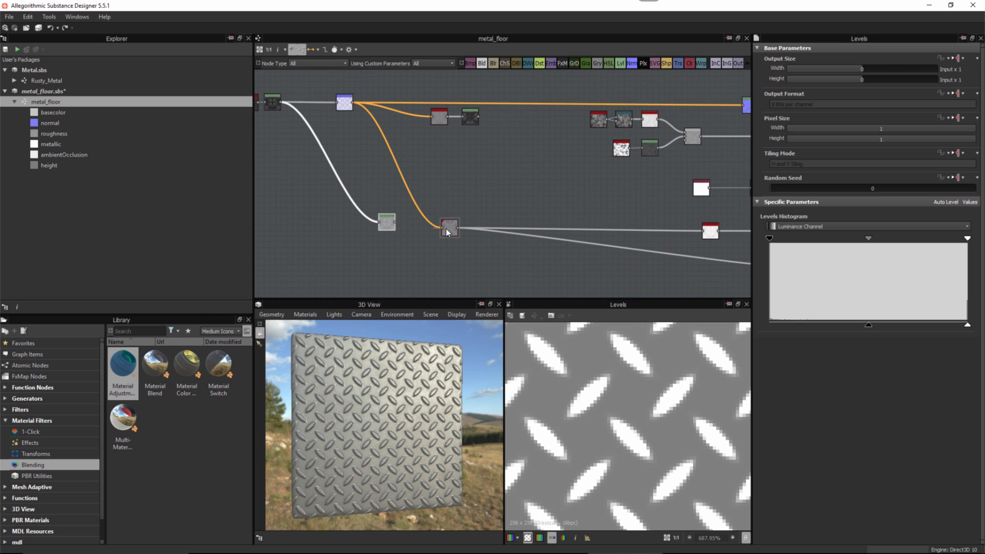
{"action": "middle_click_drag", "start_coordinate": [530, 248], "coordinate": [481, 237]}
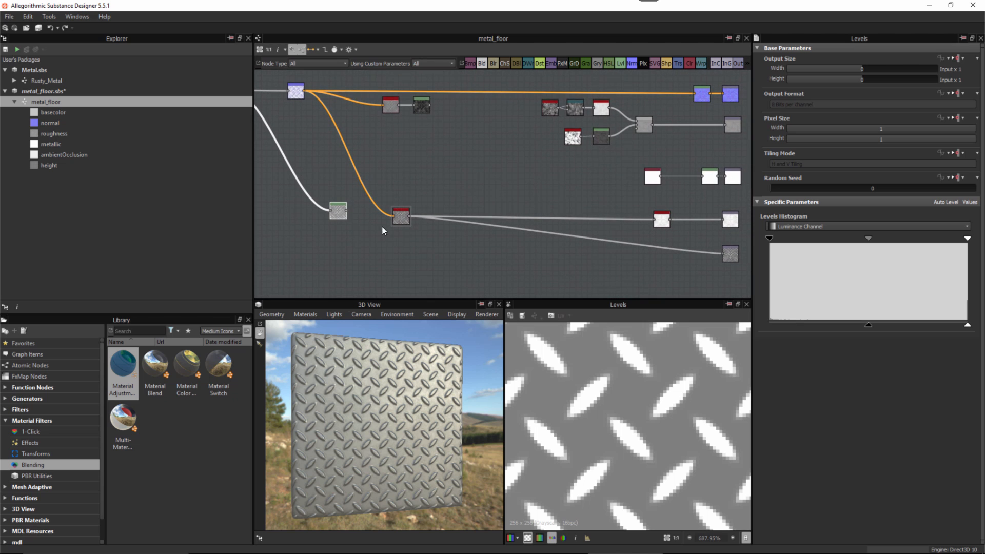
{"action": "left_click_drag", "start_coordinate": [346, 212], "coordinate": [393, 216]}
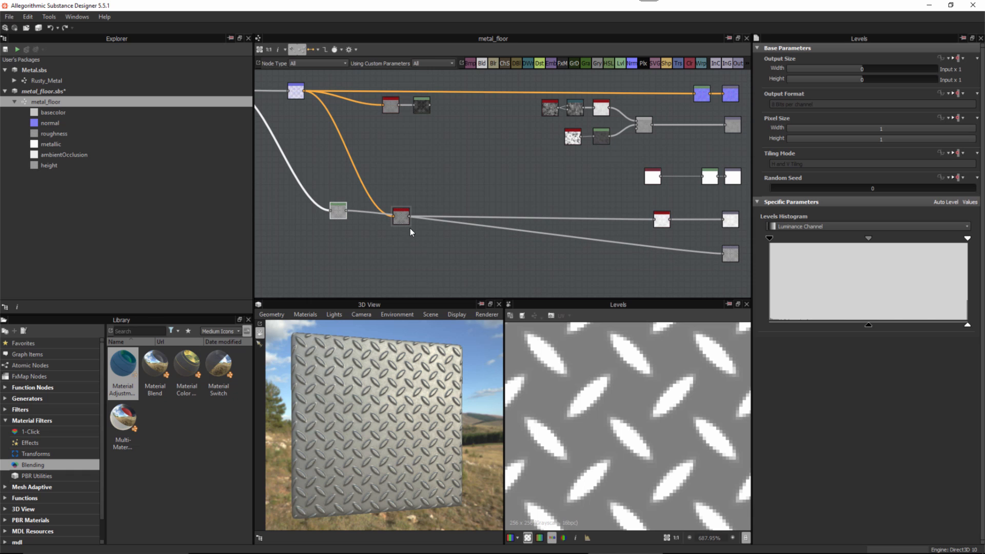
{"action": "left_click_drag", "start_coordinate": [336, 217], "coordinate": [336, 247]}
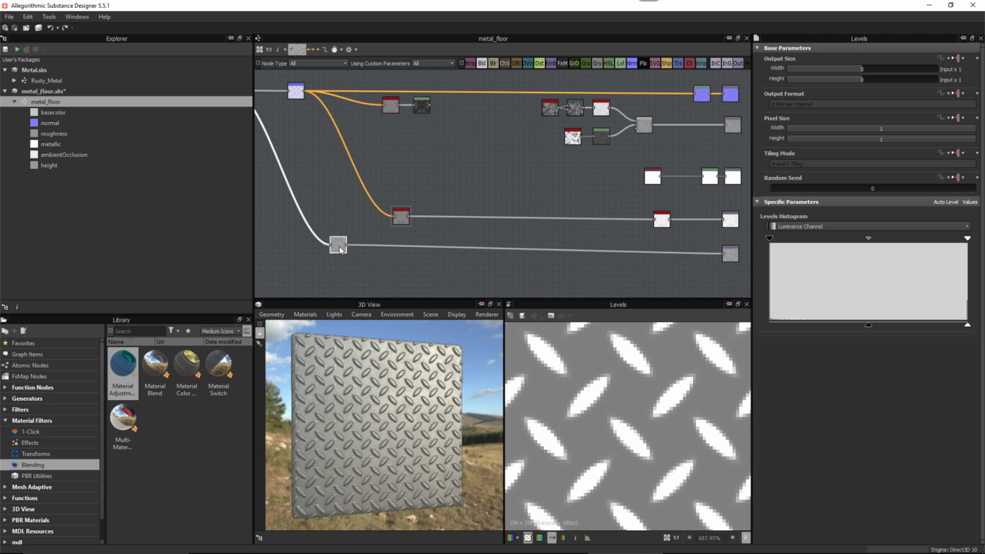
Connect the new Levels node to the Ambient Occlusion node's input and preview the Ambient Occlusion result
{"action": "left_click_drag", "start_coordinate": [345, 246], "coordinate": [654, 220]}
{"action": "scroll", "coordinate": [699, 248], "scroll_direction": "up", "scroll_amount": 2}
{"action": "scroll", "coordinate": [698, 254], "scroll_direction": "up", "scroll_amount": 6}
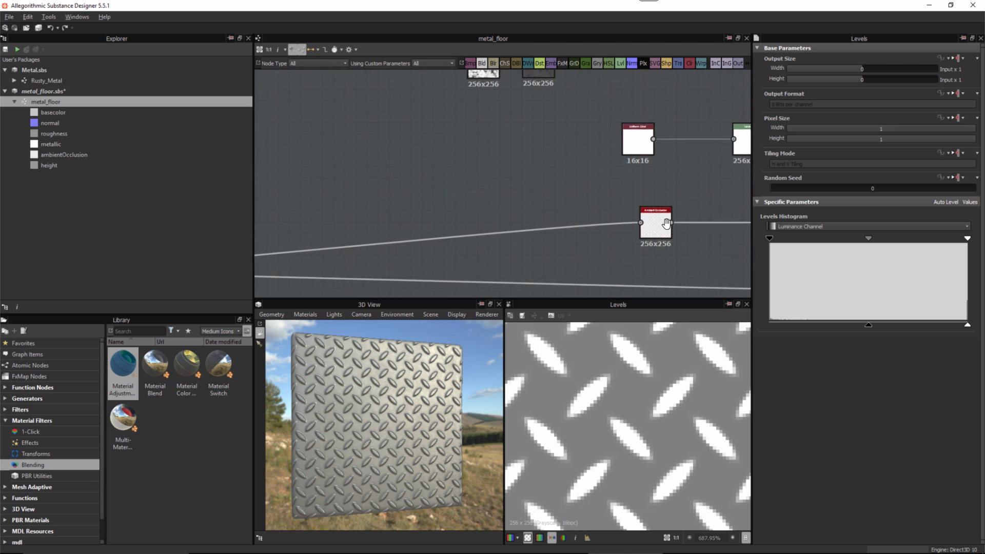
{"action": "double_click", "coordinate": [508, 211]}
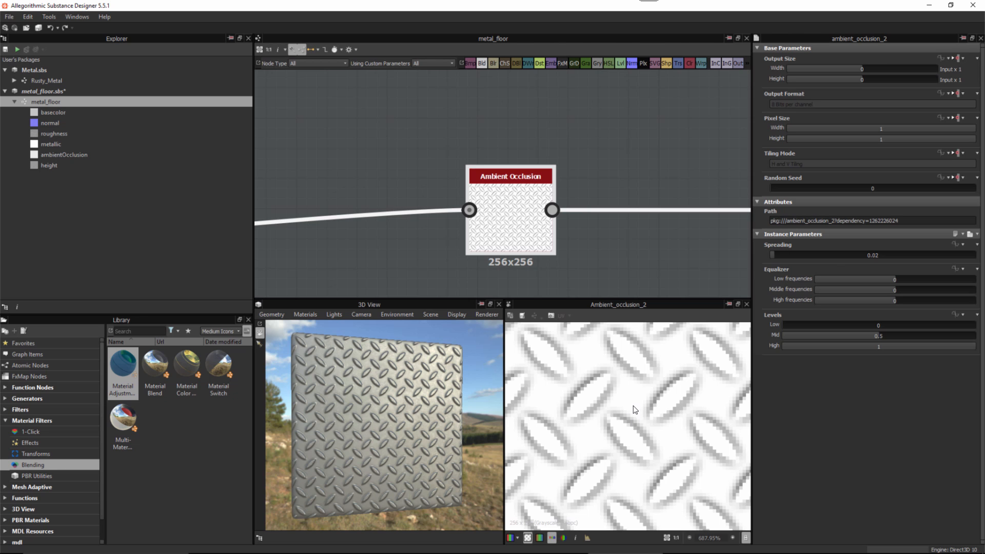
Set the Ambient Occlusion node's Spreading to 0.04 and check the shading on the 3D preview
{"action": "left_click_drag", "start_coordinate": [775, 255], "coordinate": [778, 257]}
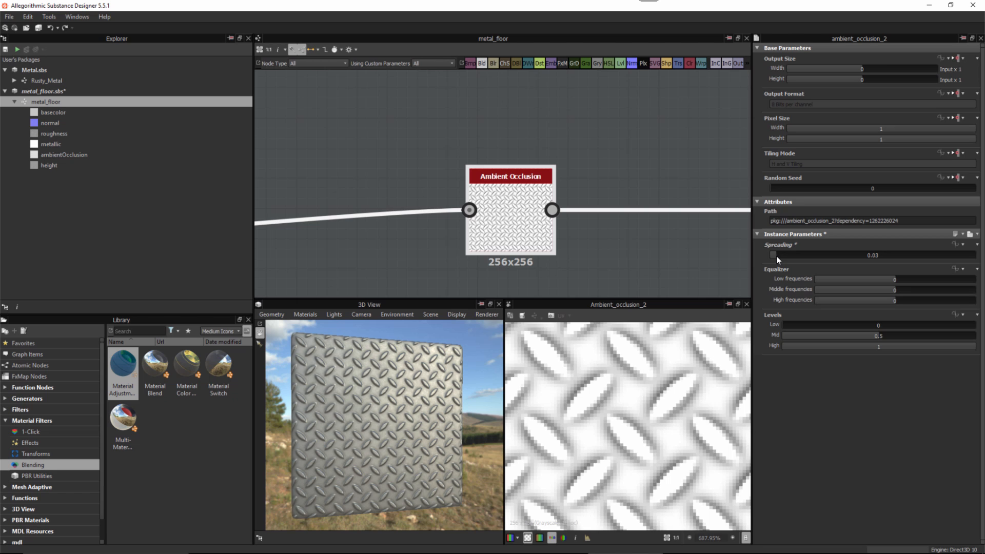
{"action": "scroll", "coordinate": [625, 448], "scroll_direction": "down", "scroll_amount": 2}
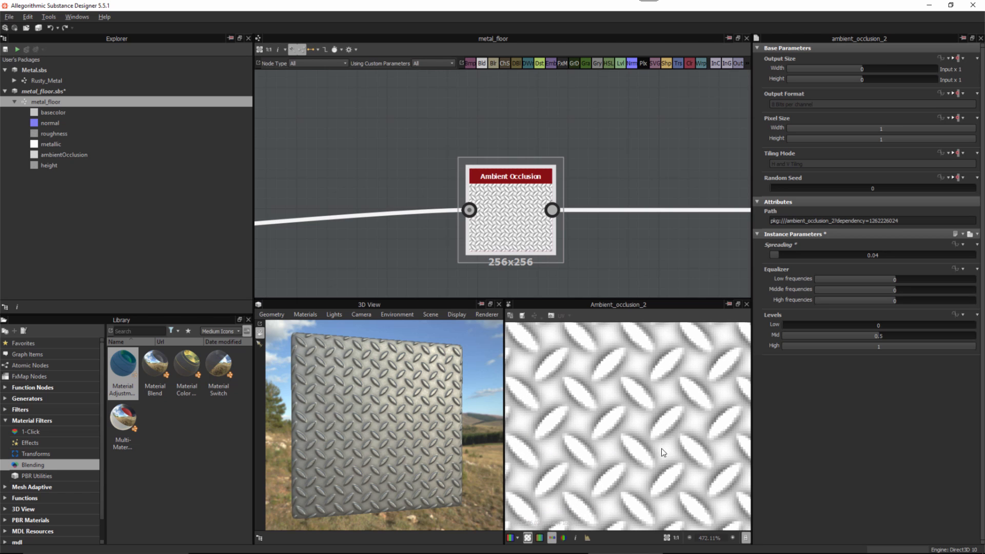
{"action": "scroll", "coordinate": [652, 451], "scroll_direction": "down", "scroll_amount": 5}
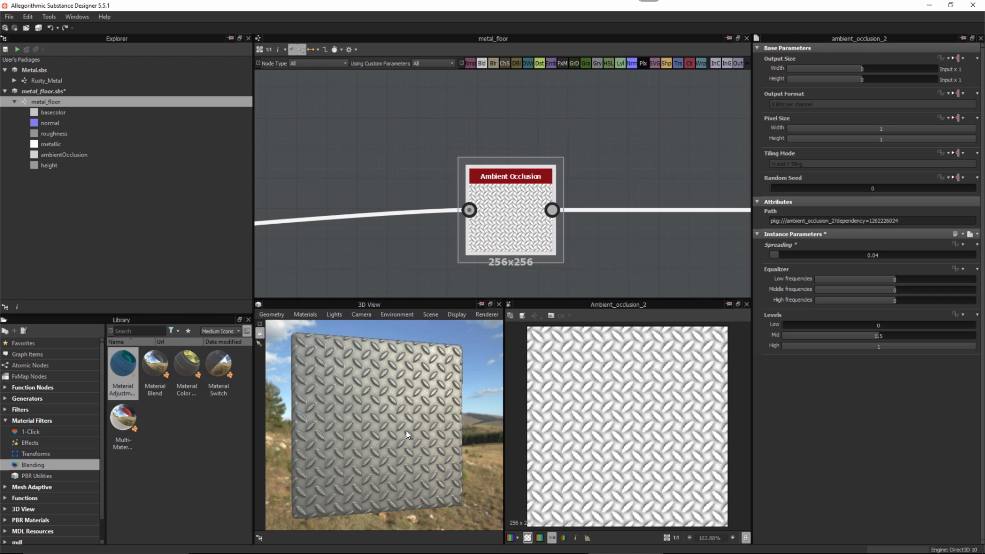
{"action": "left_click_drag", "start_coordinate": [405, 430], "coordinate": [414, 424]}
Delete the disconnected Normal to Height node from the metal_floor graph
{"action": "scroll", "coordinate": [512, 199], "scroll_direction": "down", "scroll_amount": 3}
{"action": "scroll", "coordinate": [512, 199], "scroll_direction": "down", "scroll_amount": 3}
{"action": "middle_click_drag", "start_coordinate": [514, 175], "coordinate": [700, 149]}
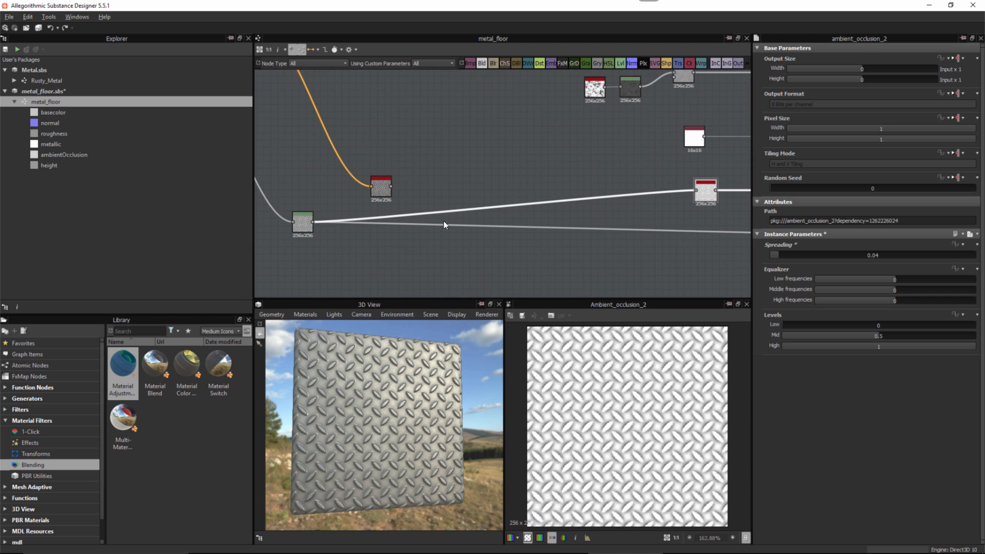
{"action": "middle_click_drag", "start_coordinate": [435, 166], "coordinate": [466, 188]}
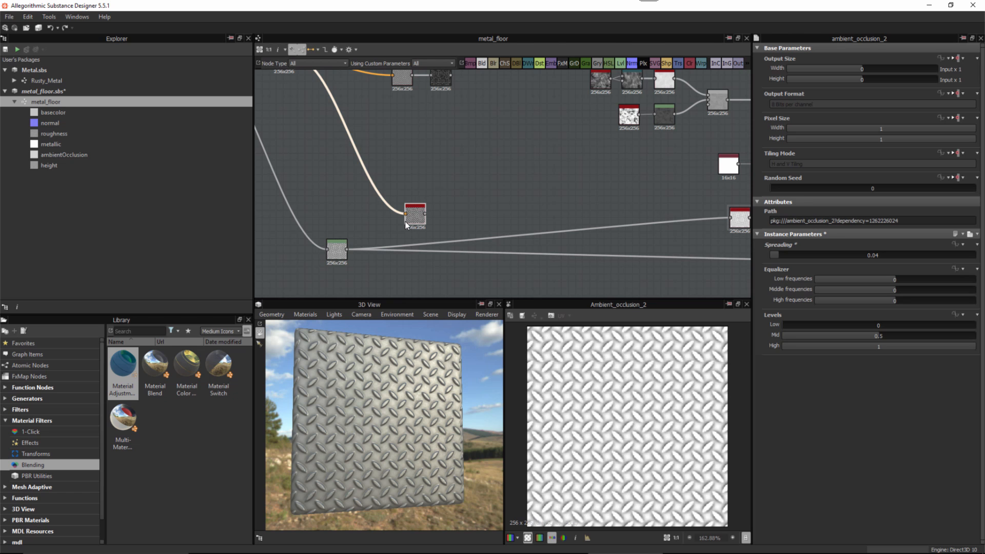
{"action": "scroll", "coordinate": [404, 221], "scroll_direction": "down", "scroll_amount": 3}
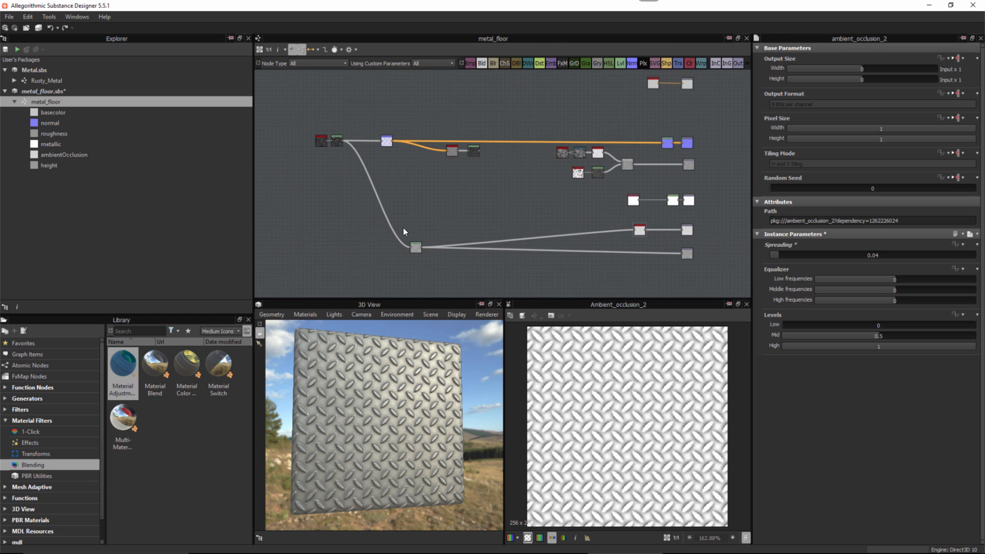
Tidy the graph by moving the height Levels node closer to Ambient Occlusion, aligning the height output and lowering the base color nodes
{"action": "left_click_drag", "start_coordinate": [420, 248], "coordinate": [510, 244]}
{"action": "middle_click_drag", "start_coordinate": [554, 208], "coordinate": [525, 228]}
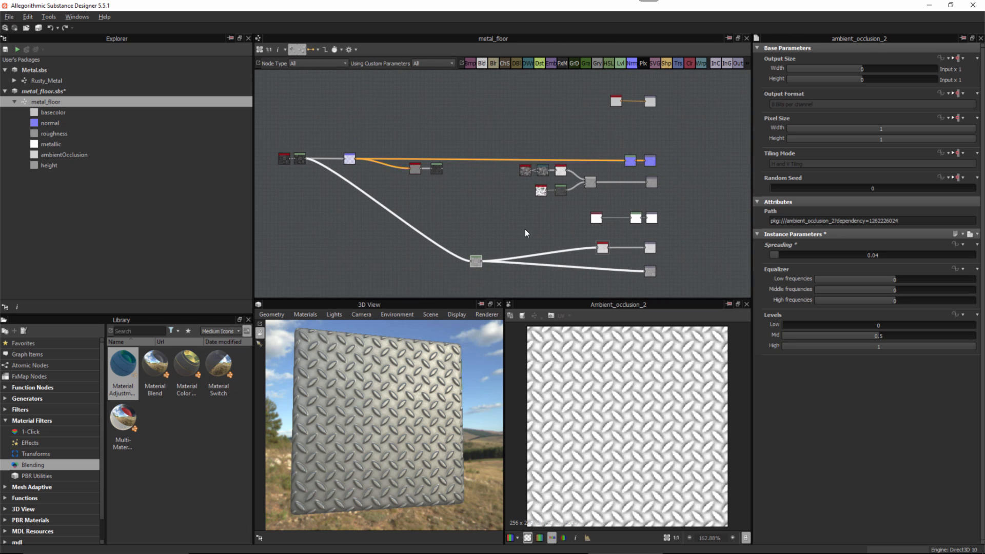
{"action": "left_click_drag", "start_coordinate": [650, 273], "coordinate": [653, 273]}
{"action": "left_click", "coordinate": [636, 105]}
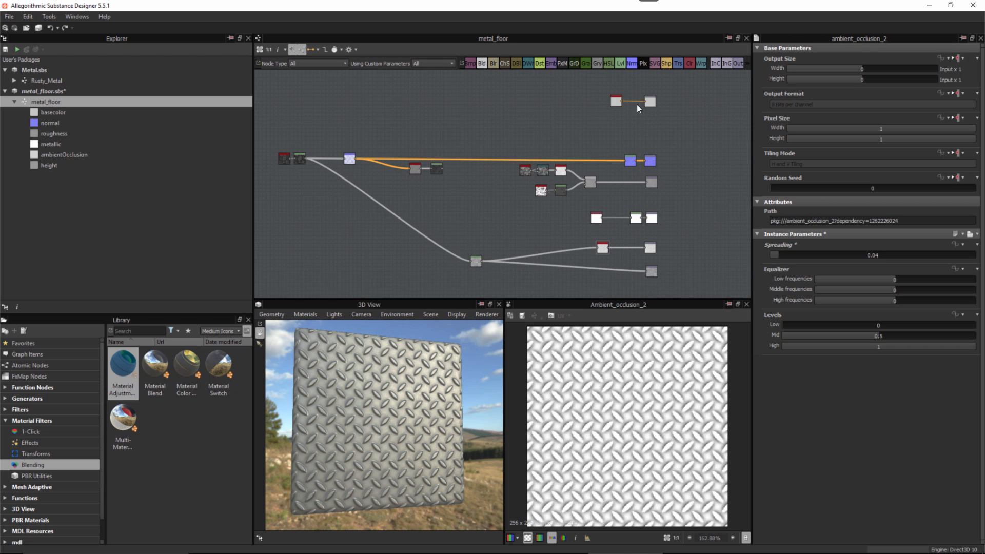
{"action": "left_click_drag", "start_coordinate": [650, 101], "coordinate": [652, 125]}
{"action": "scroll", "coordinate": [401, 178], "scroll_direction": "up", "scroll_amount": 2}
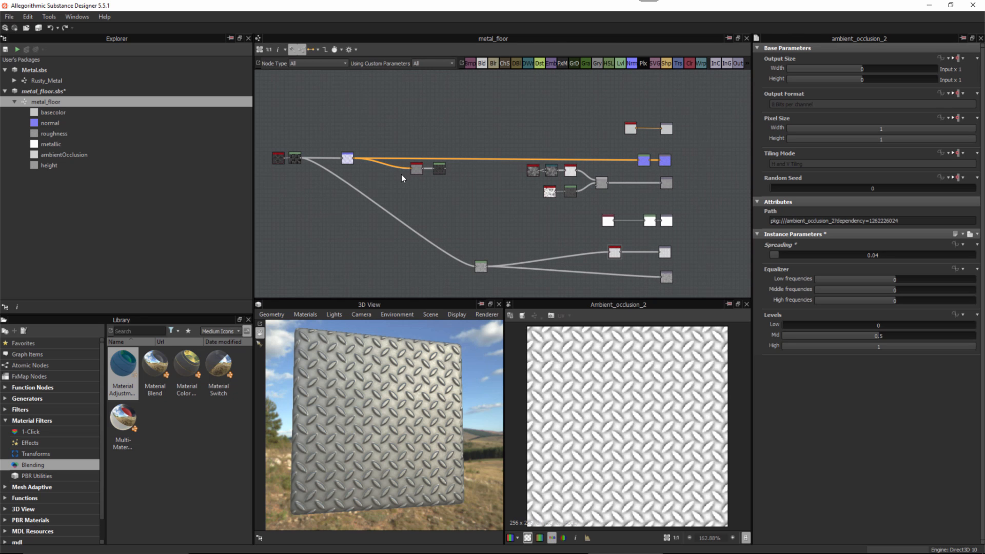
Preview the Normal node in the 2D view and move it closer to the first Levels node
{"action": "scroll", "coordinate": [378, 159], "scroll_direction": "up", "scroll_amount": 2}
{"action": "middle_click_drag", "start_coordinate": [385, 166], "coordinate": [499, 181]}
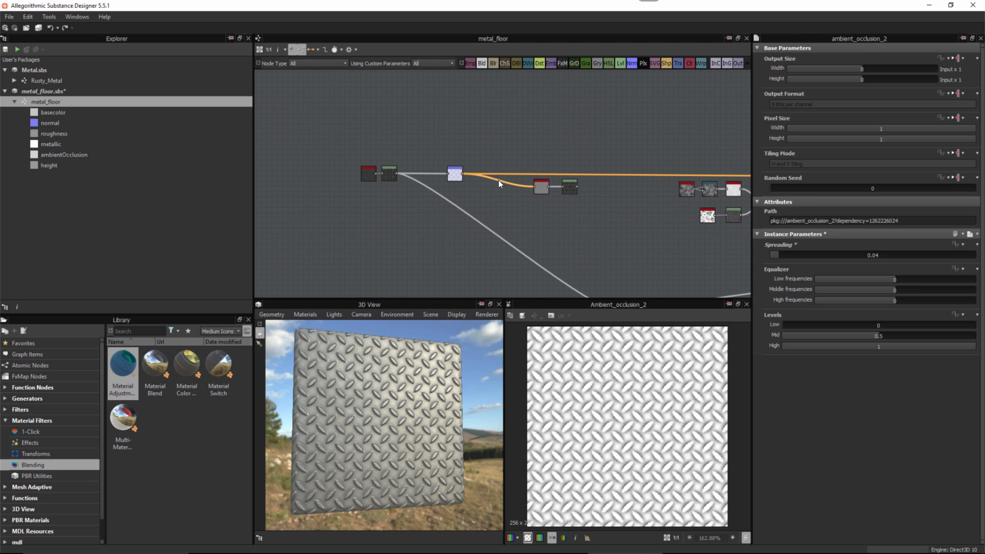
{"action": "scroll", "coordinate": [432, 154], "scroll_direction": "up", "scroll_amount": 3}
{"action": "left_click", "coordinate": [511, 190]}
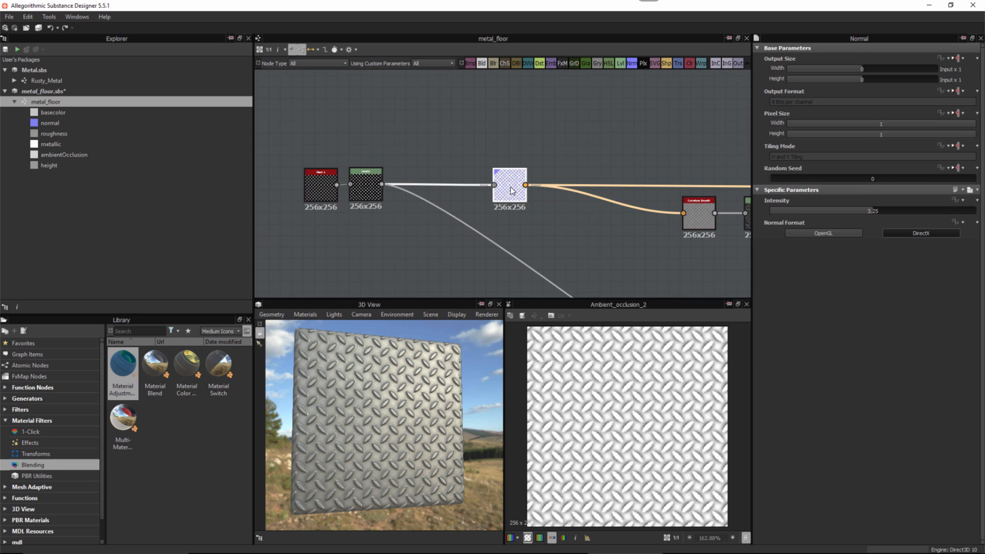
{"action": "double_click", "coordinate": [510, 187]}
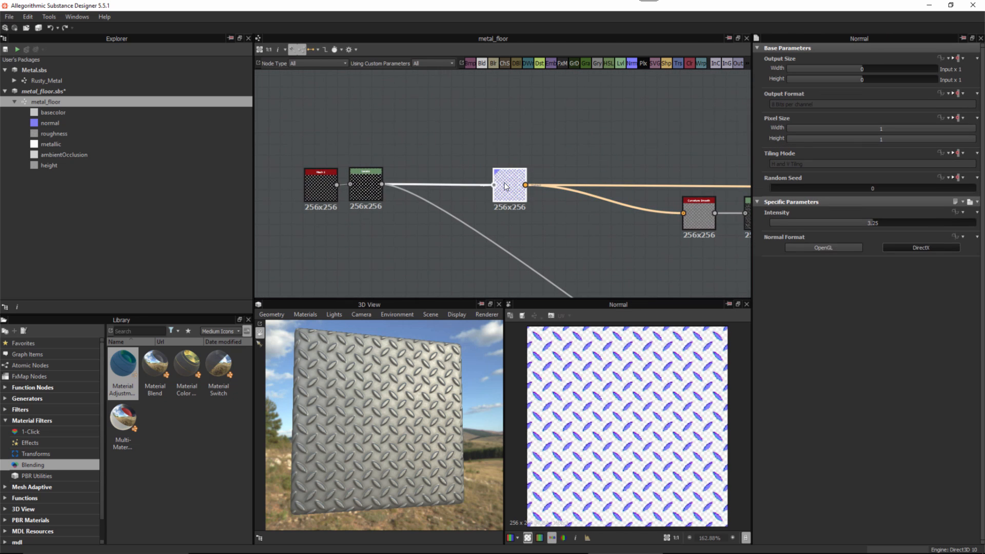
{"action": "left_click_drag", "start_coordinate": [505, 183], "coordinate": [477, 182]}
{"action": "scroll", "coordinate": [540, 205], "scroll_direction": "up", "scroll_amount": 1}
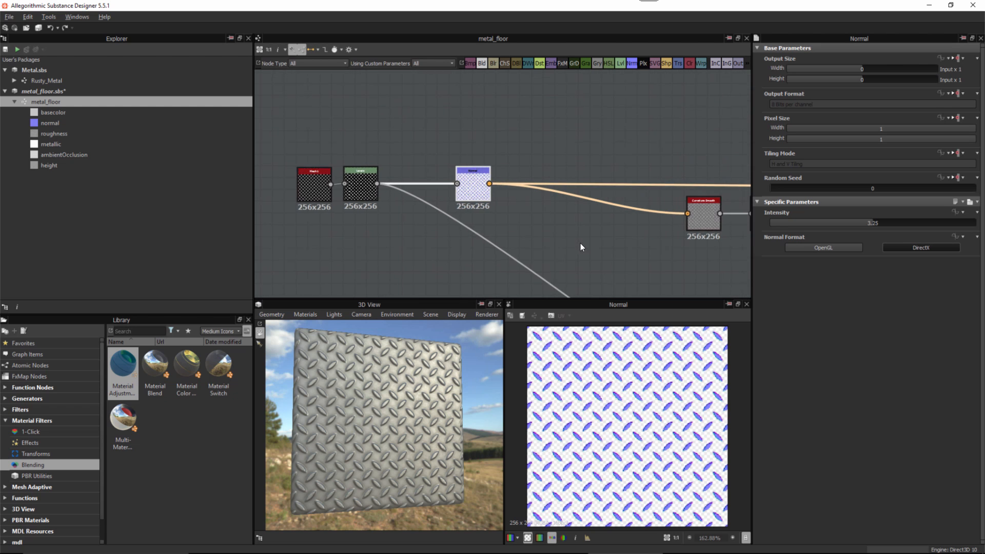
Compare the first Levels node's output with the Normal node's output and examine the normal map's edges and transparency in the 2D view
{"action": "scroll", "coordinate": [581, 248], "scroll_direction": "up", "scroll_amount": 3}
{"action": "middle_click_drag", "start_coordinate": [418, 194], "coordinate": [571, 185]}
{"action": "double_click", "coordinate": [347, 176]}
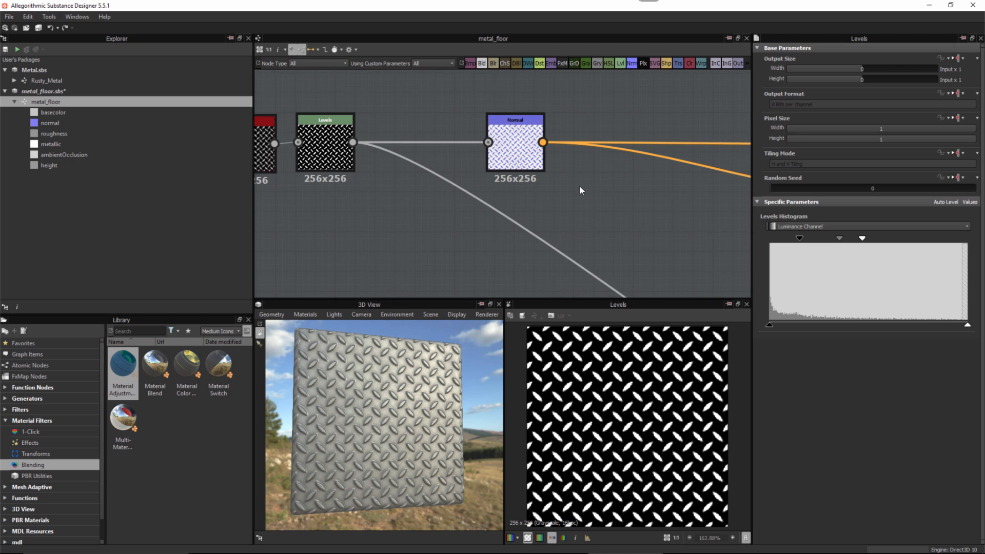
{"action": "key", "text": "space"}
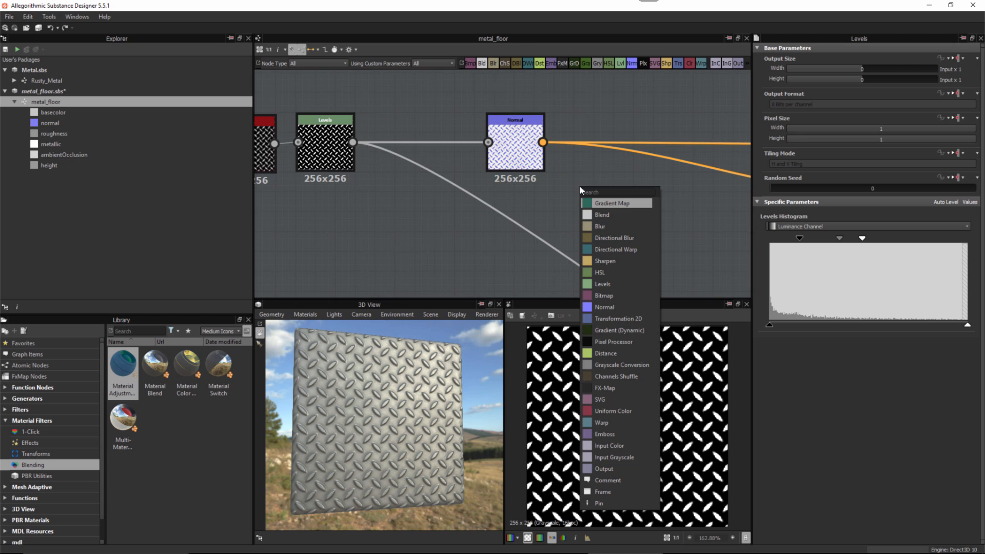
{"action": "left_click", "coordinate": [641, 306]}
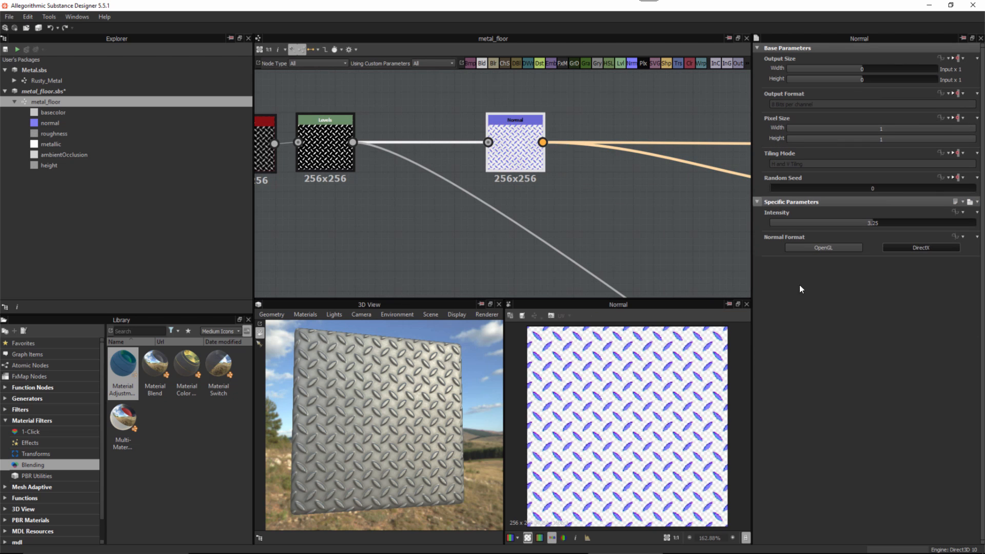
{"action": "scroll", "coordinate": [598, 398], "scroll_direction": "up", "scroll_amount": 5}
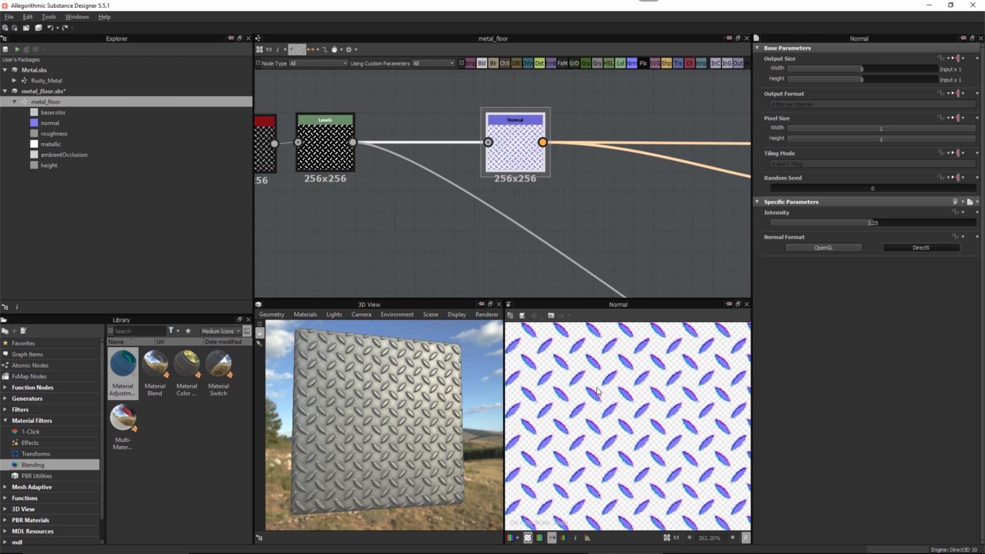
{"action": "scroll", "coordinate": [598, 393], "scroll_direction": "up", "scroll_amount": 4}
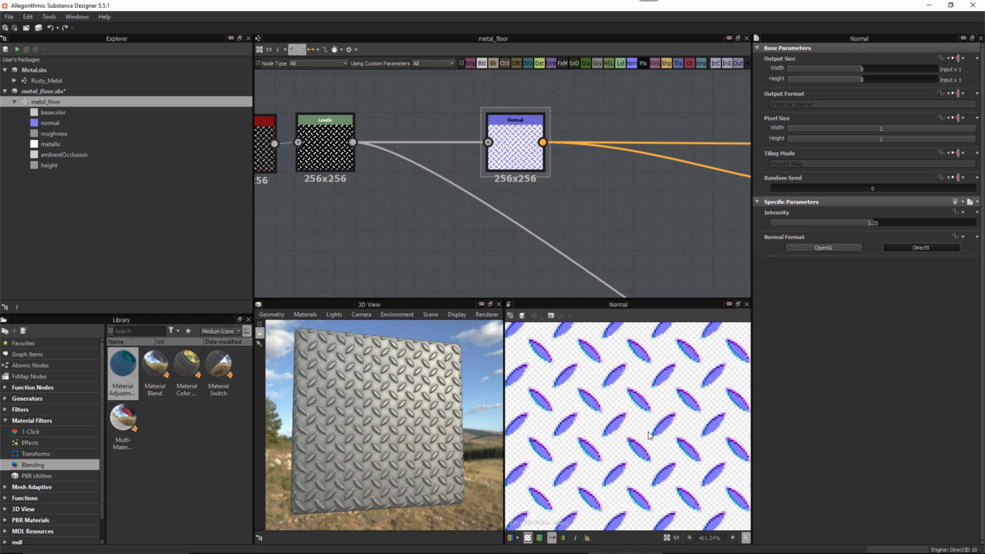
Add a Levels node just below the Normal node and connect the Normal output to its input
{"action": "scroll", "coordinate": [604, 239], "scroll_direction": "down", "scroll_amount": 2}
{"action": "middle_click_drag", "start_coordinate": [589, 209], "coordinate": [520, 193]}
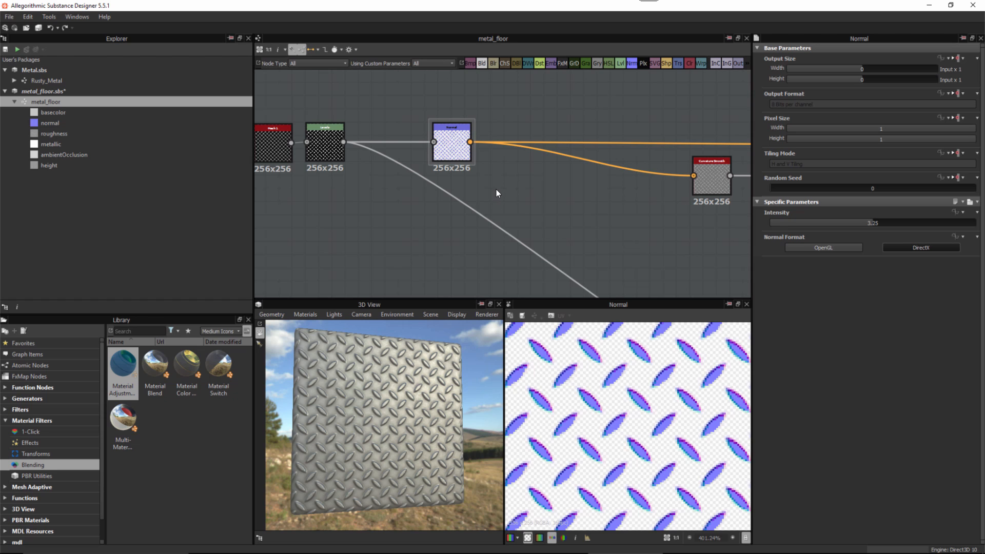
{"action": "key", "text": "space"}
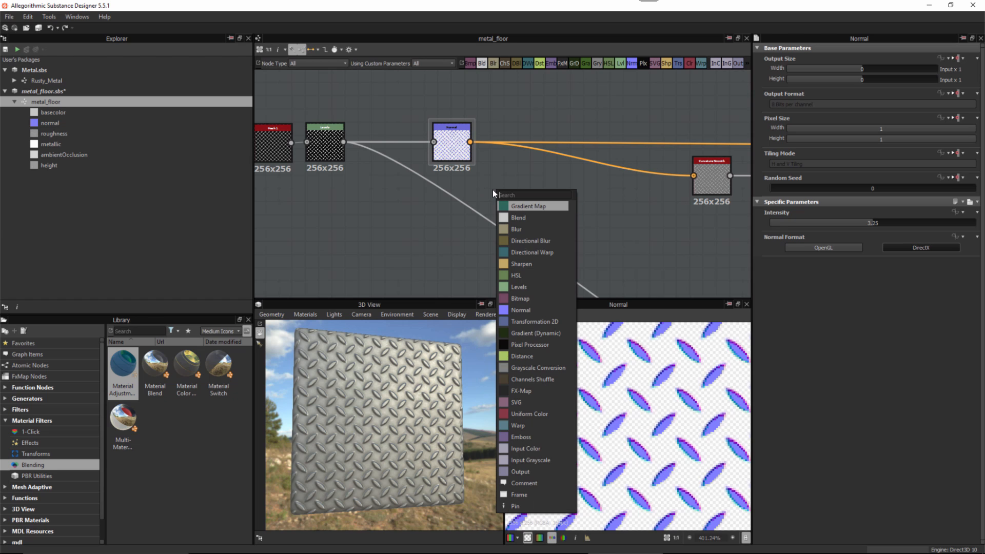
{"action": "left_click", "coordinate": [534, 285]}
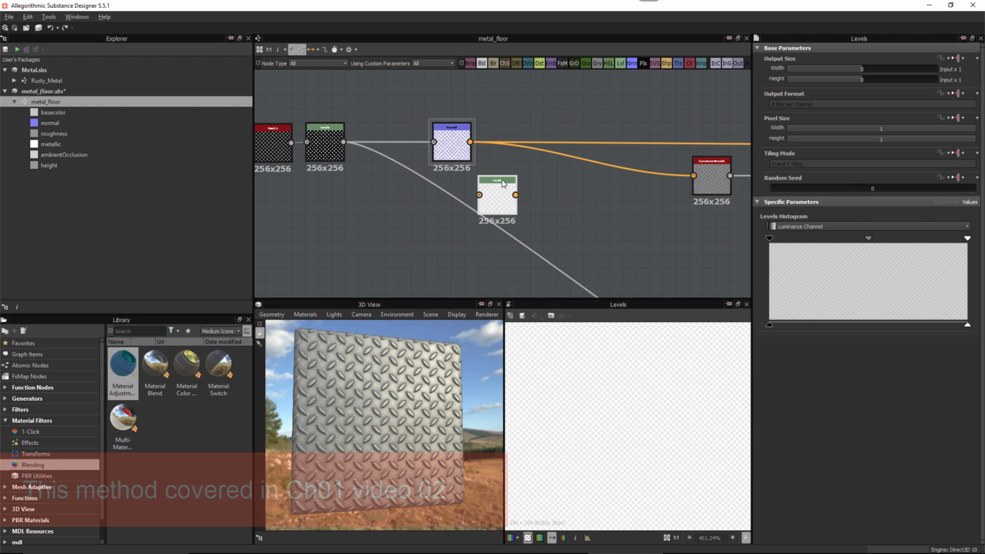
{"action": "middle_click_drag", "start_coordinate": [499, 194], "coordinate": [506, 204]}
{"action": "left_click_drag", "start_coordinate": [506, 203], "coordinate": [533, 203]}
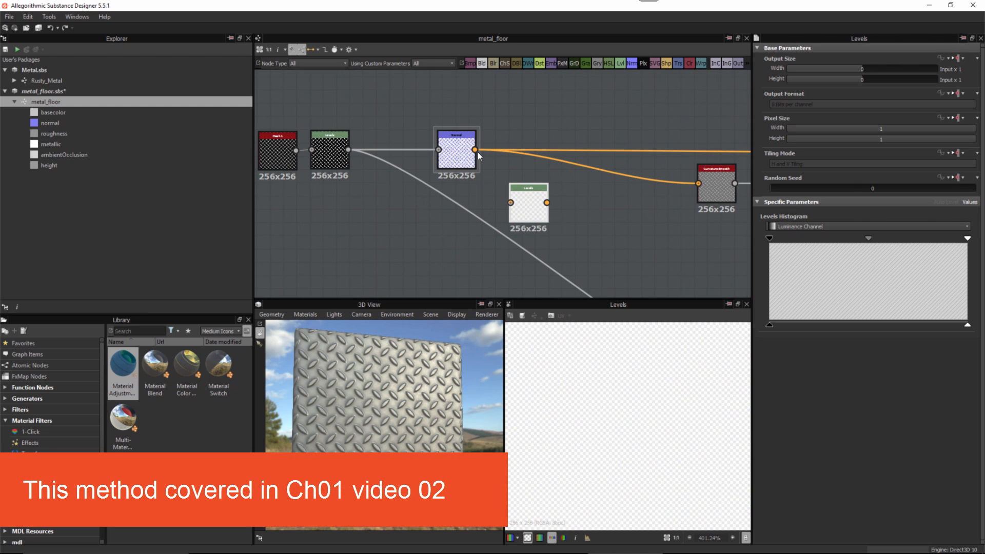
{"action": "left_click_drag", "start_coordinate": [476, 150], "coordinate": [511, 203]}
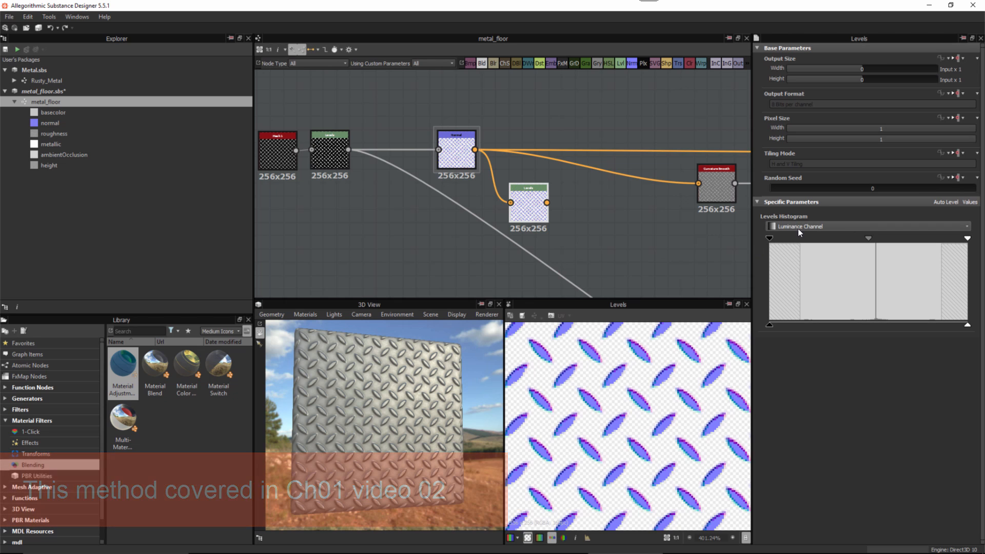
Make the normal map opaque by raising the new Levels node's Alpha Channel low output level to the maximum
{"action": "left_click", "coordinate": [811, 227]}
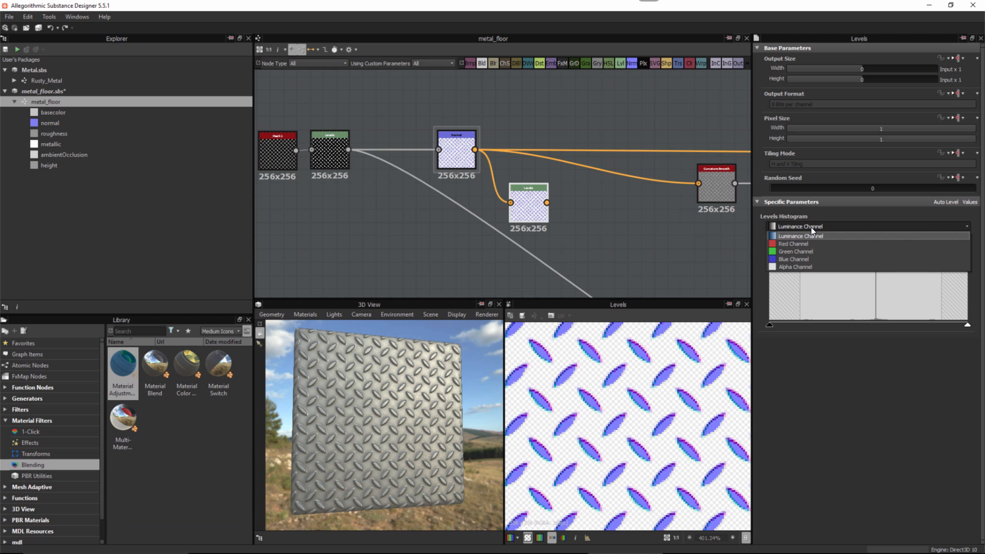
{"action": "left_click", "coordinate": [793, 267]}
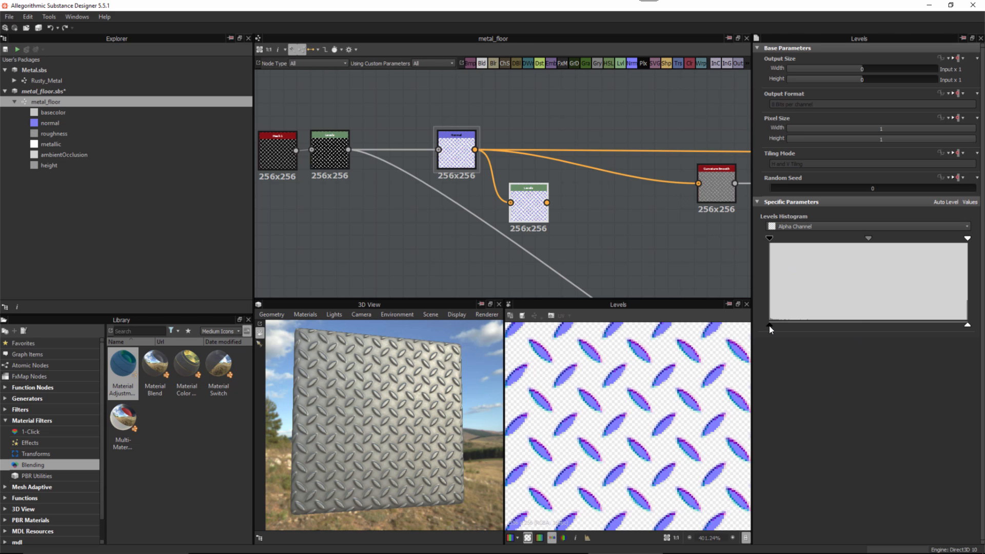
{"action": "left_click_drag", "start_coordinate": [770, 327], "coordinate": [967, 327]}
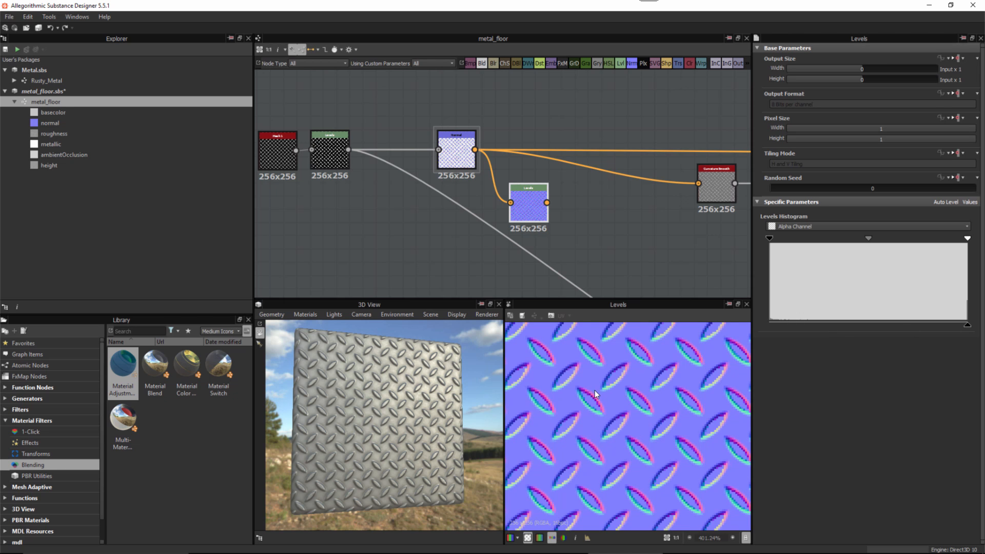
{"action": "scroll", "coordinate": [637, 419], "scroll_direction": "up", "scroll_amount": 1}
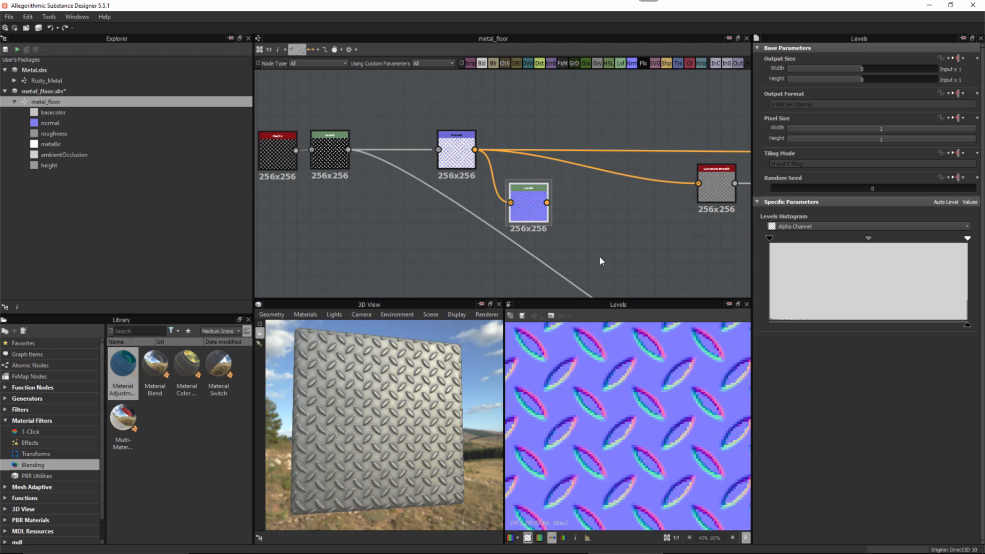
Switch the metal_floor graph's Output Size to absolute and set its width and height to 1024 px
{"action": "left_click", "coordinate": [593, 229]}
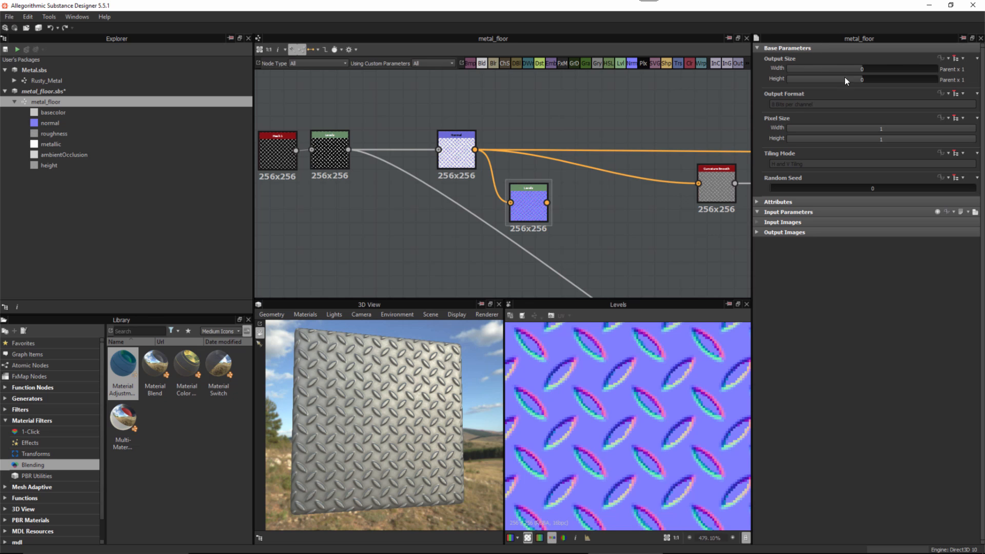
{"action": "left_click", "coordinate": [960, 62]}
{"action": "left_click", "coordinate": [945, 86]}
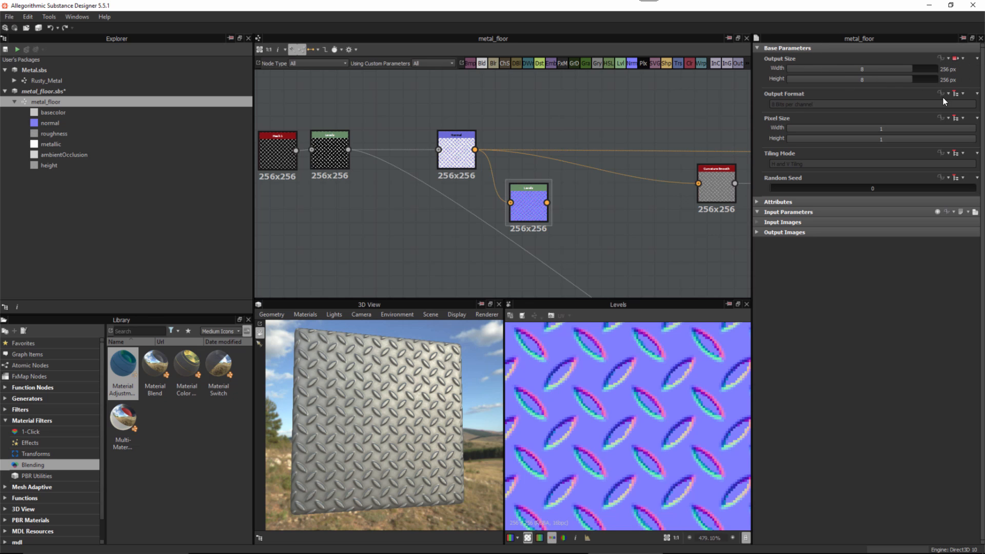
{"action": "left_click", "coordinate": [926, 77]}
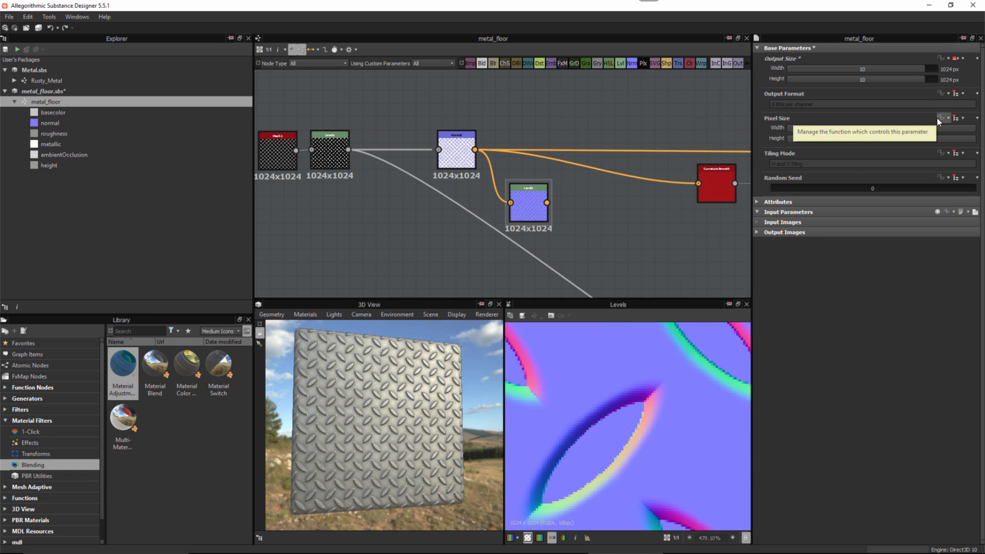
{"action": "scroll", "coordinate": [644, 421], "scroll_direction": "down", "scroll_amount": 3}
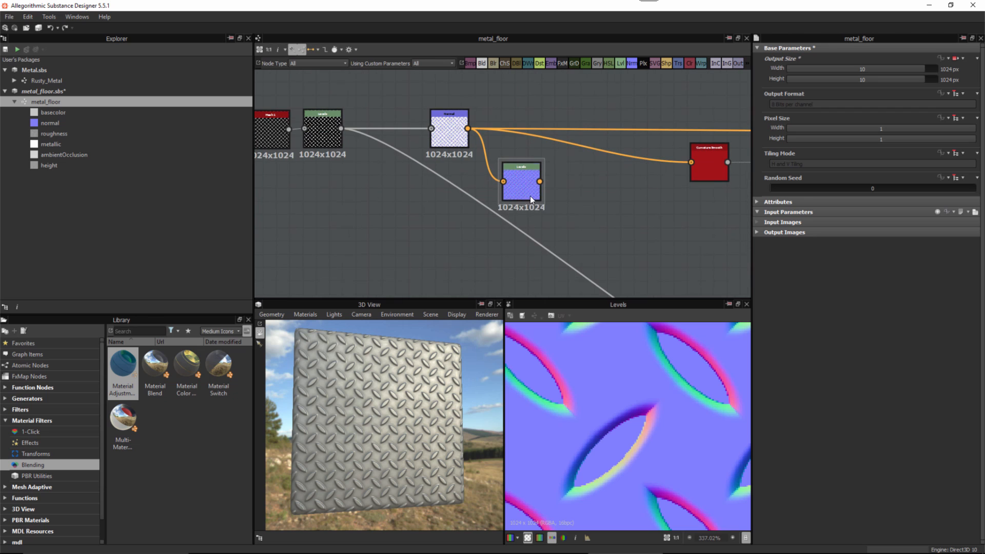
Add a Normal Sobel node fed by the first Levels node and place it directly below the Levels node that follows Normal
{"action": "left_click_drag", "start_coordinate": [531, 196], "coordinate": [553, 195]}
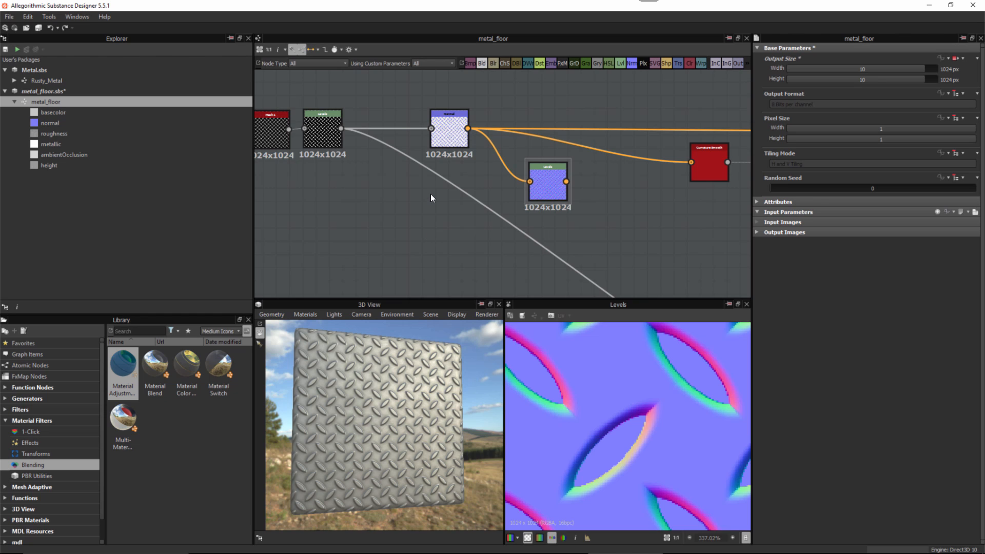
{"action": "key", "text": "space"}
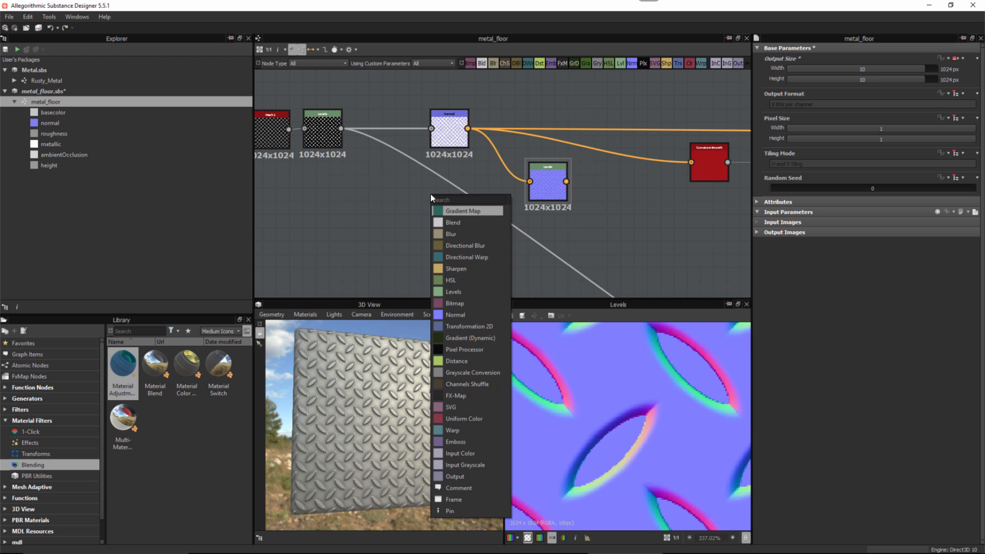
{"action": "type", "text": "n"}
{"action": "key", "text": "BackSpace"}
{"action": "type", "text": "sob"}
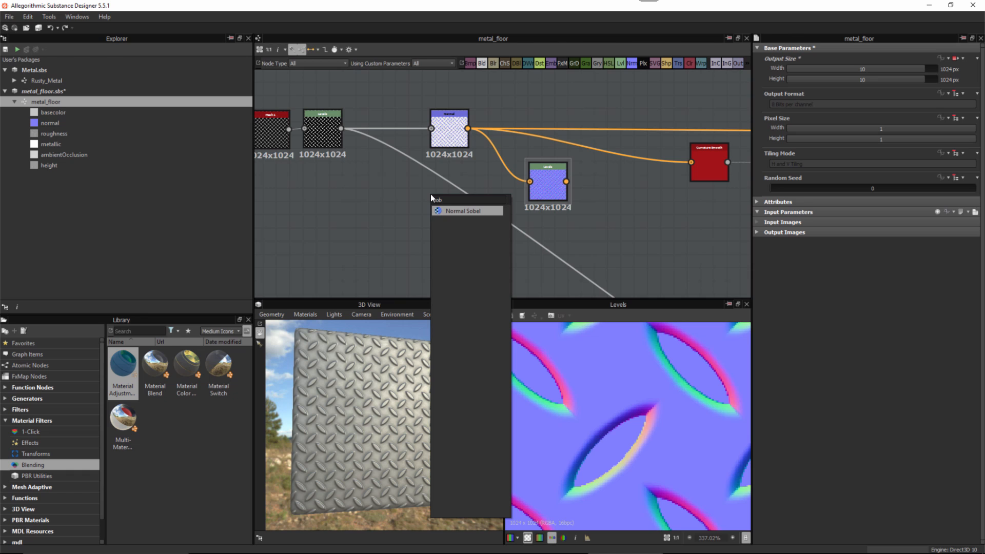
{"action": "left_click", "coordinate": [457, 210]}
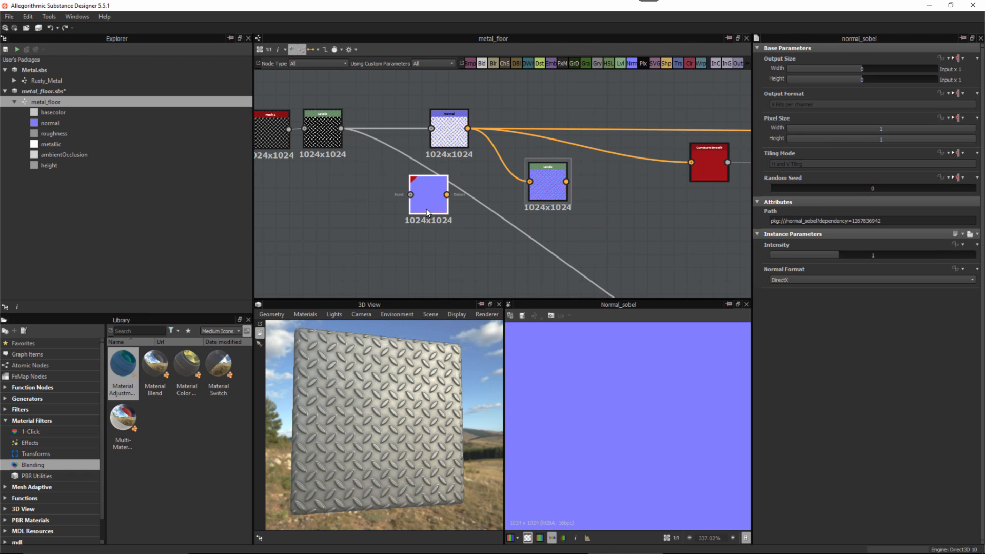
{"action": "left_click_drag", "start_coordinate": [427, 209], "coordinate": [448, 246]}
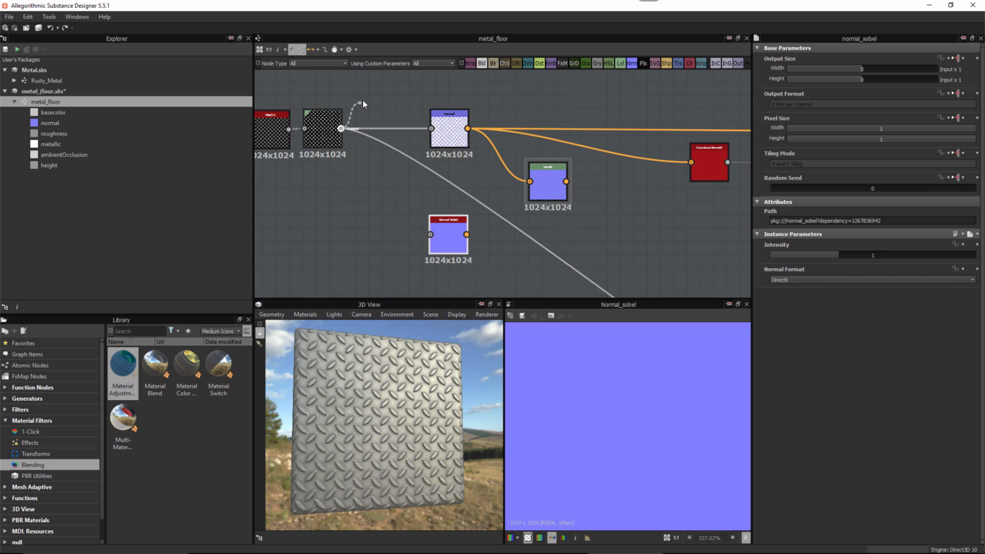
{"action": "left_click_drag", "start_coordinate": [363, 100], "coordinate": [540, 236]}
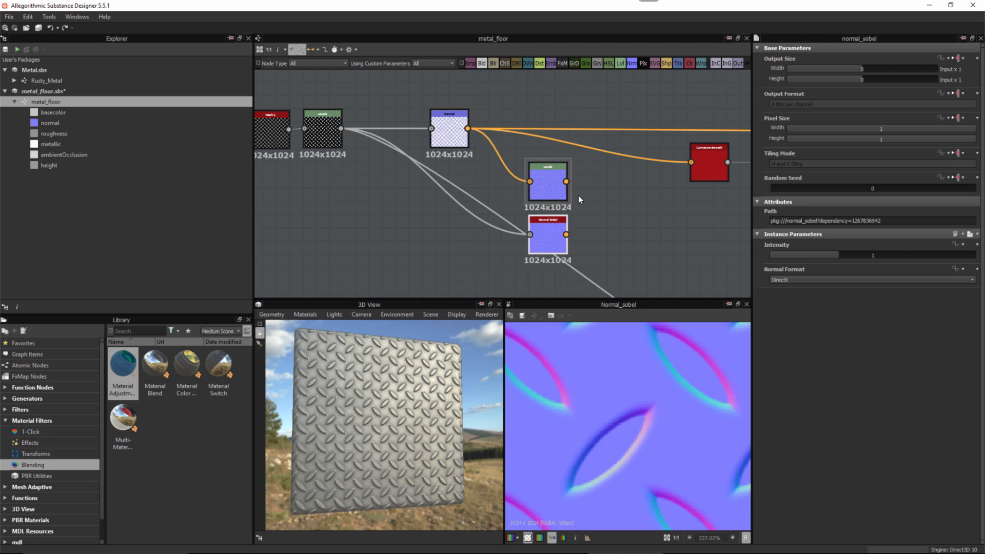
Preview the Levels node above Normal Sobel in the 2D view to compare the two normal maps
{"action": "middle_click_drag", "start_coordinate": [643, 252], "coordinate": [583, 234]}
{"action": "scroll", "coordinate": [583, 234], "scroll_direction": "up", "scroll_amount": 5}
{"action": "double_click", "coordinate": [465, 133]}
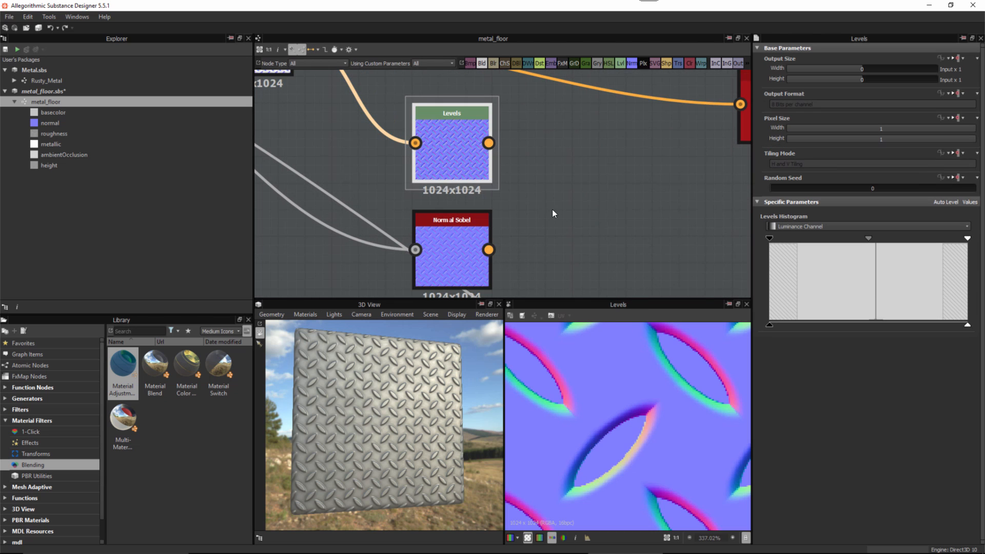
Set the Intensity of both the Normal node and the Normal Sobel node to 3
{"action": "scroll", "coordinate": [553, 214], "scroll_direction": "down", "scroll_amount": 4}
{"action": "double_click", "coordinate": [402, 133]}
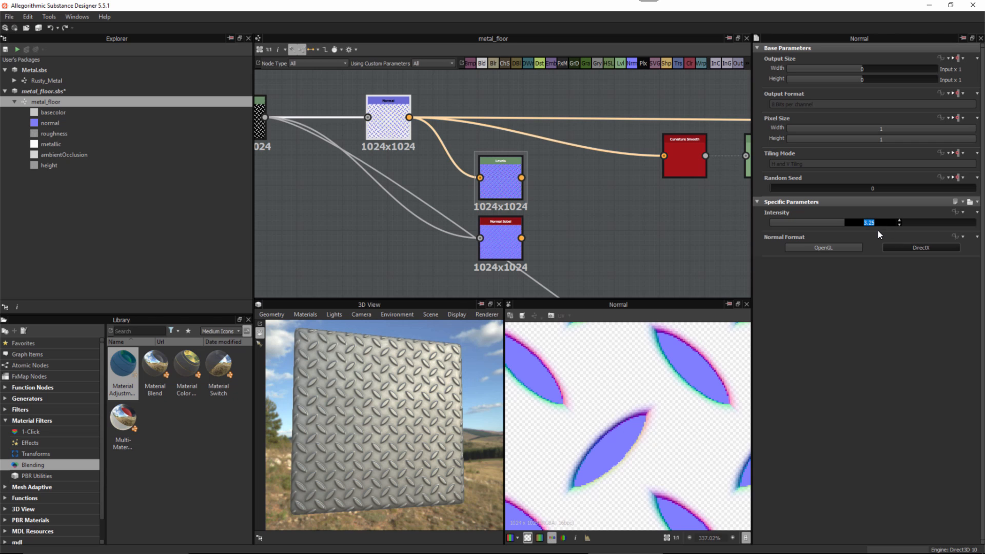
{"action": "type", "text": "3"}
{"action": "key", "text": "Return"}
{"action": "left_click", "coordinate": [506, 232]}
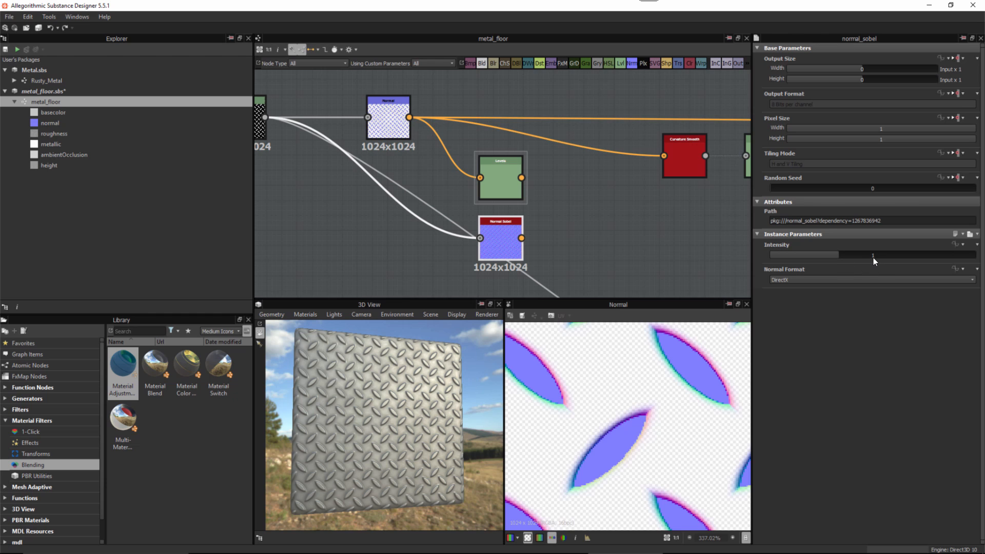
{"action": "type", "text": "3"}
{"action": "key", "text": "Return"}
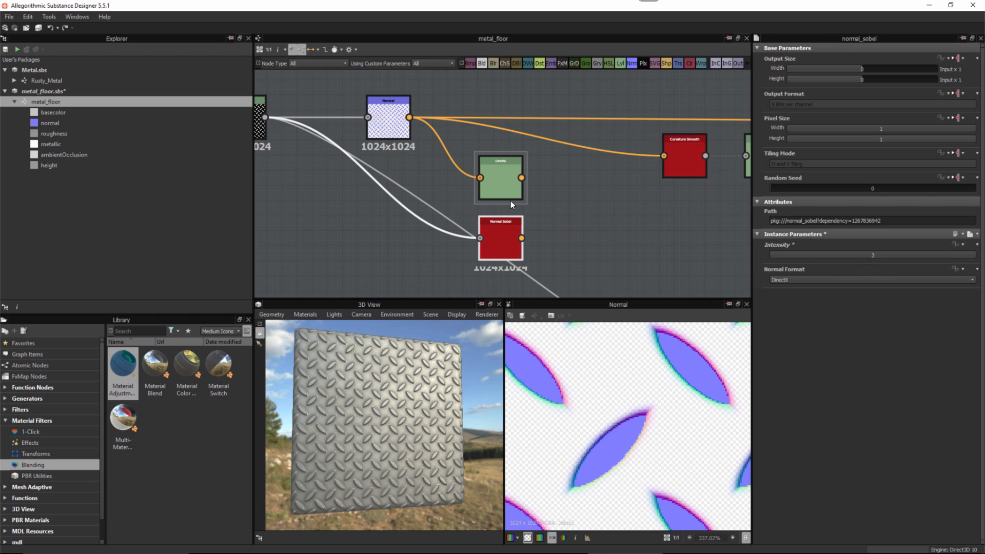
Compare the pattern edges of the Levels-corrected Normal and the Normal Sobel output up close in the 2D view
{"action": "left_click", "coordinate": [502, 175]}
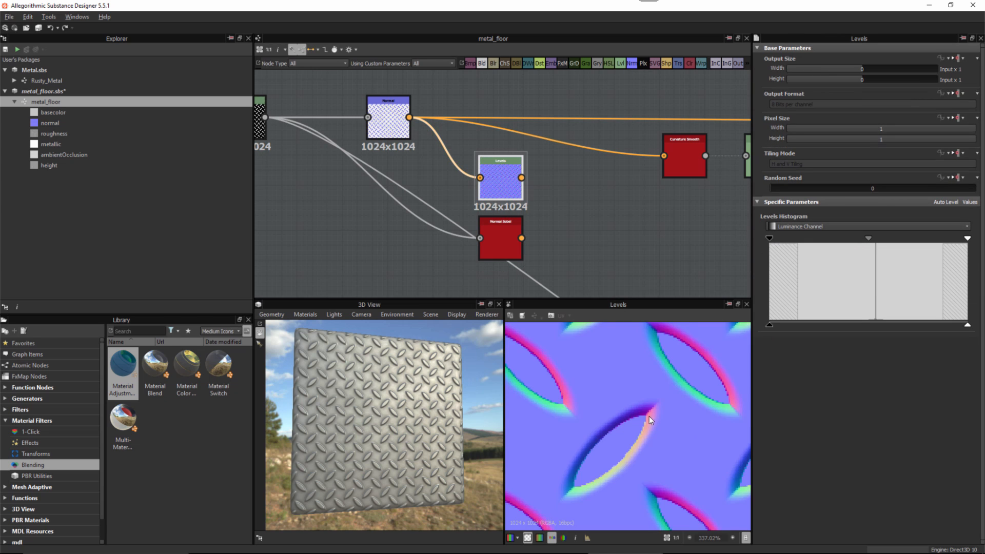
{"action": "scroll", "coordinate": [651, 418], "scroll_direction": "up", "scroll_amount": 2}
{"action": "scroll", "coordinate": [660, 419], "scroll_direction": "up", "scroll_amount": 1}
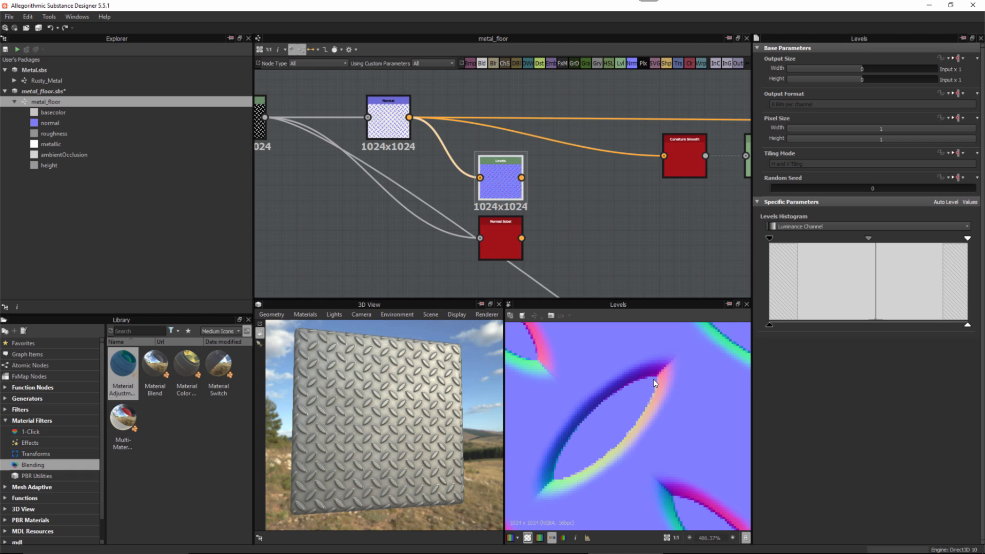
{"action": "scroll", "coordinate": [662, 377], "scroll_direction": "up", "scroll_amount": 1}
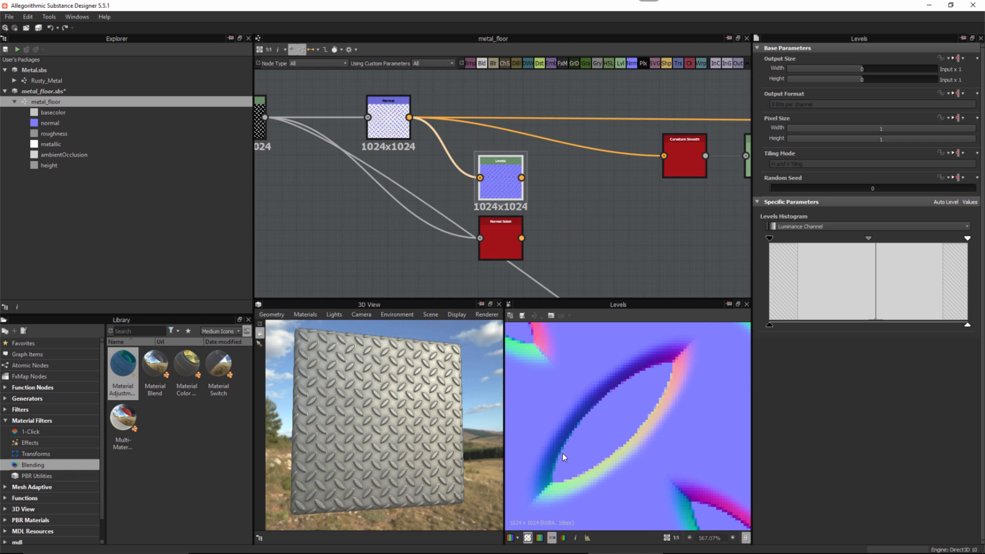
{"action": "left_click", "coordinate": [383, 116]}
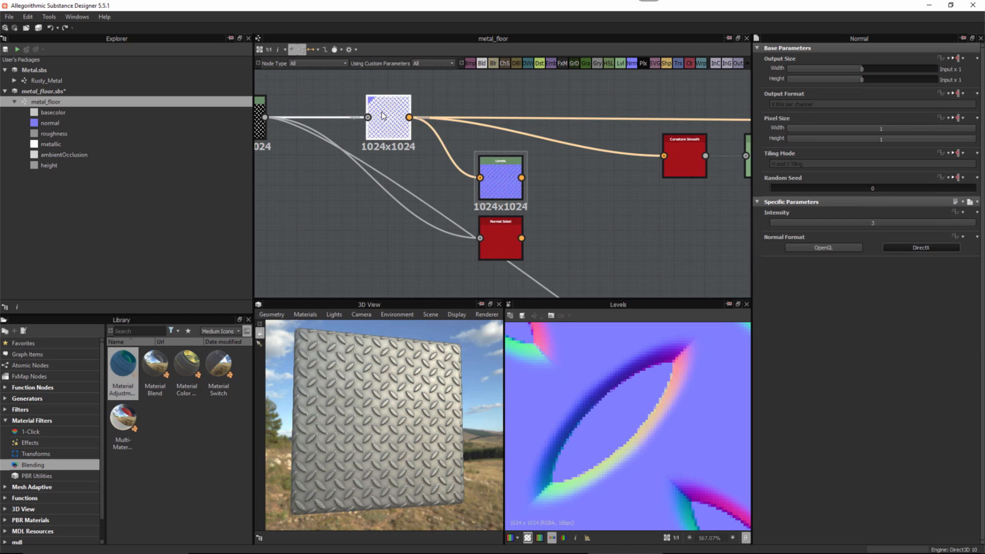
{"action": "left_click", "coordinate": [494, 175]}
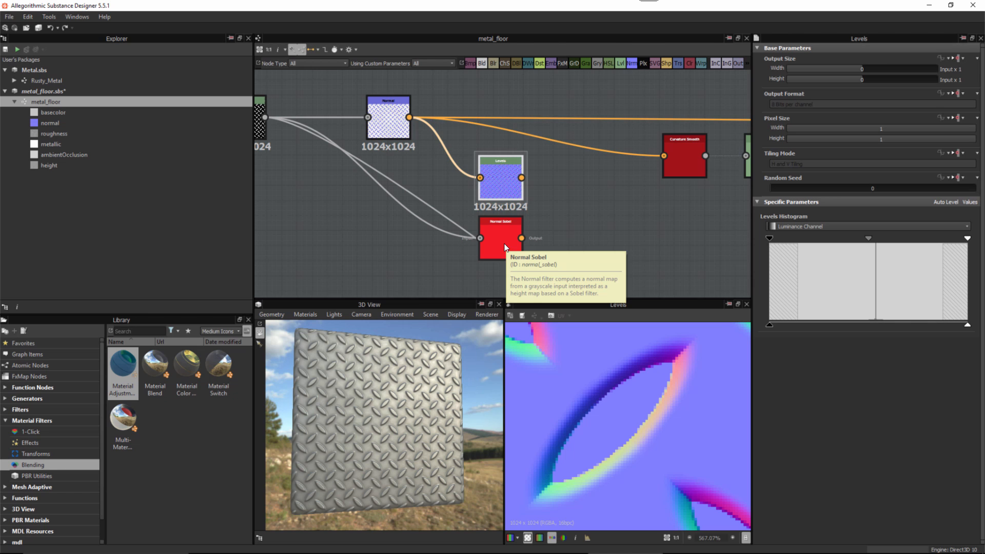
{"action": "double_click", "coordinate": [504, 244]}
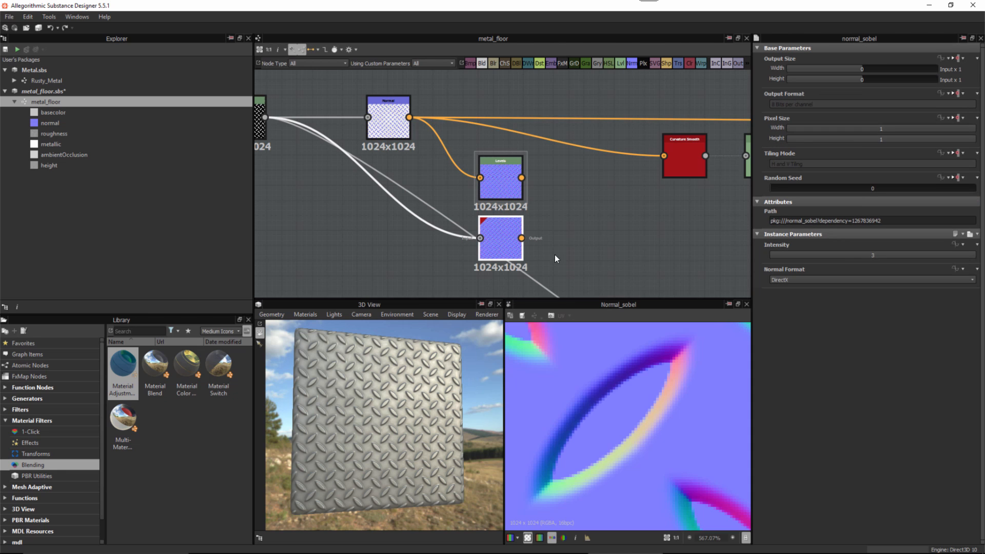
{"action": "scroll", "coordinate": [687, 375], "scroll_direction": "up", "scroll_amount": 1}
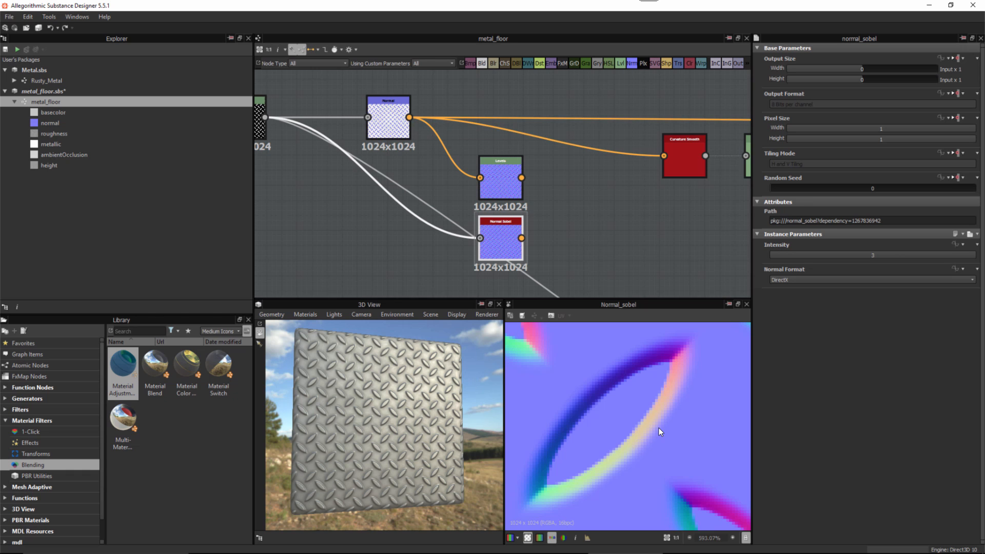
{"action": "scroll", "coordinate": [643, 414], "scroll_direction": "down", "scroll_amount": 2}
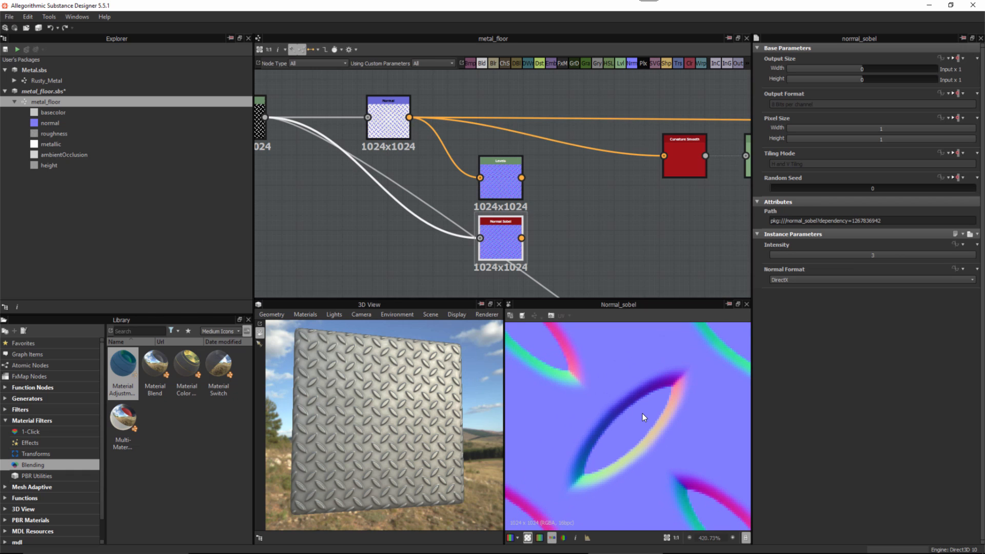
{"action": "scroll", "coordinate": [568, 228], "scroll_direction": "down", "scroll_amount": 1}
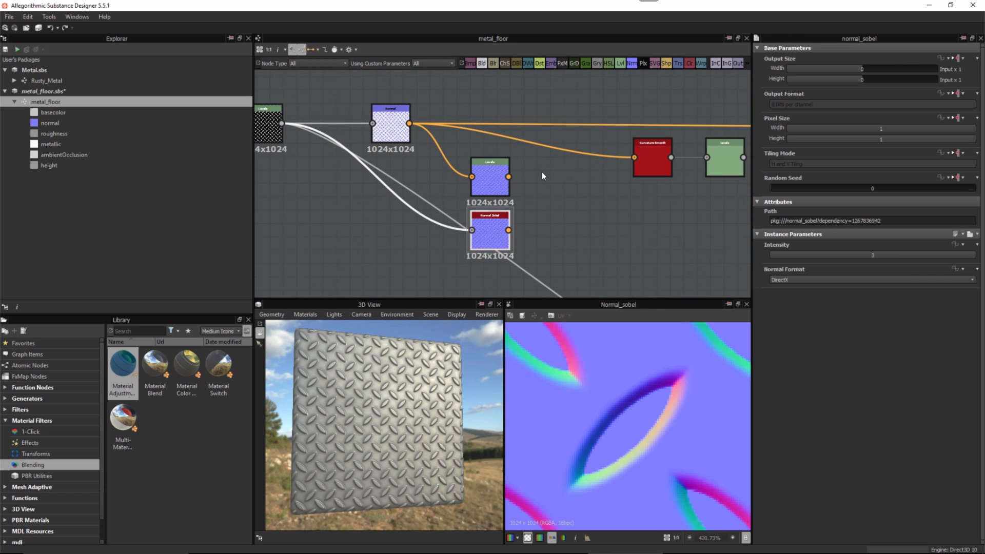
Delete the Levels node that follows Normal and bring the Normal Sobel node close below the Normal node
{"action": "left_click", "coordinate": [489, 186]}
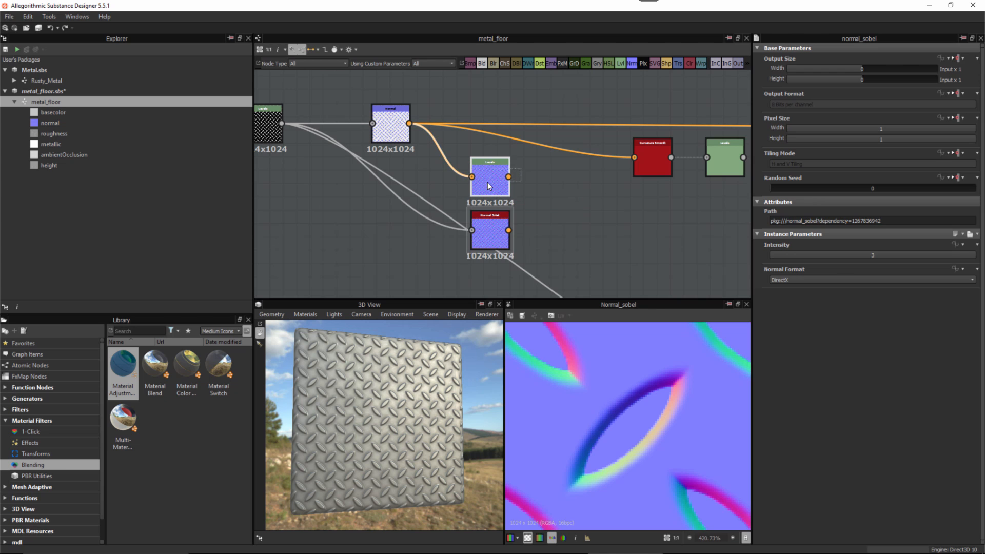
{"action": "key", "text": "Delete"}
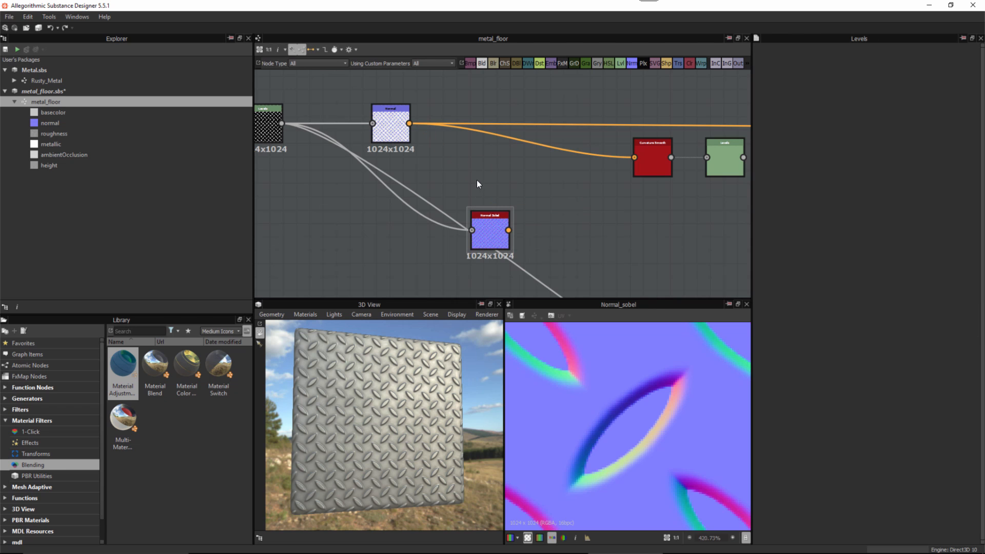
{"action": "left_click_drag", "start_coordinate": [490, 230], "coordinate": [450, 184]}
{"action": "middle_click_drag", "start_coordinate": [574, 213], "coordinate": [486, 241]}
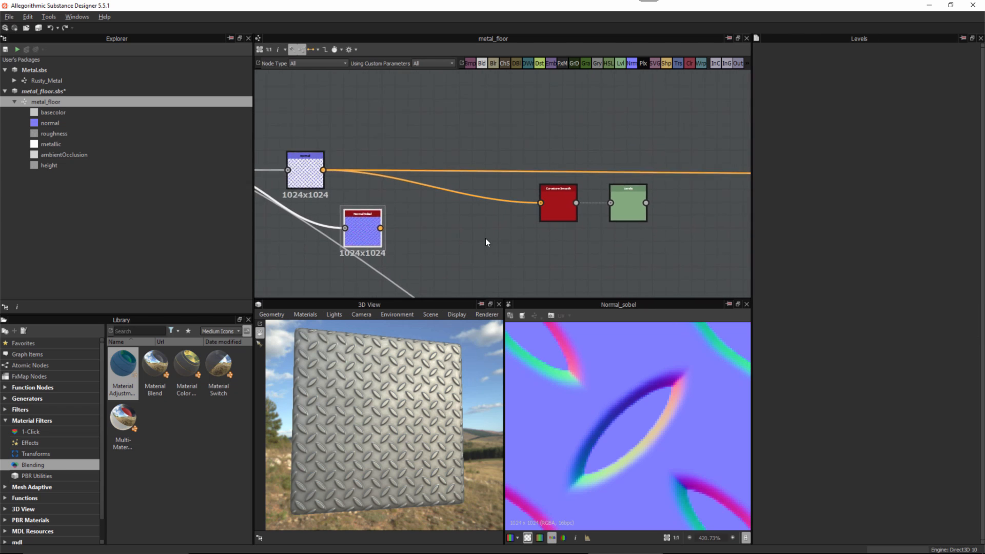
{"action": "scroll", "coordinate": [485, 241], "scroll_direction": "down", "scroll_amount": 2}
{"action": "left_click_drag", "start_coordinate": [351, 181], "coordinate": [385, 181]}
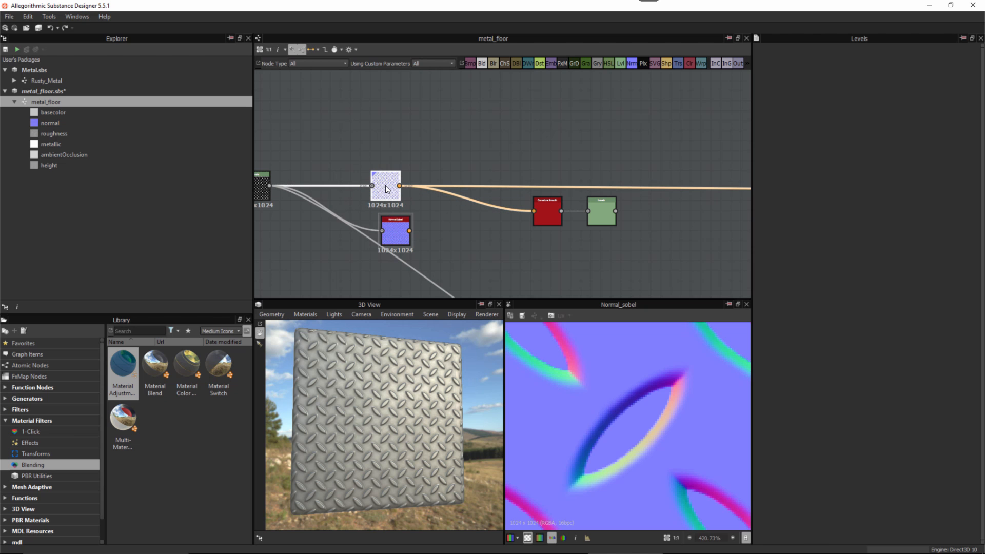
Move Curvature Smooth and its Levels node together, closer to the Normal and Normal Sobel nodes
{"action": "middle_click_drag", "start_coordinate": [533, 250], "coordinate": [436, 234]}
{"action": "right_click_drag", "start_coordinate": [504, 250], "coordinate": [431, 218], "text": "alt"}
{"action": "middle_click_drag", "start_coordinate": [565, 238], "coordinate": [481, 233]}
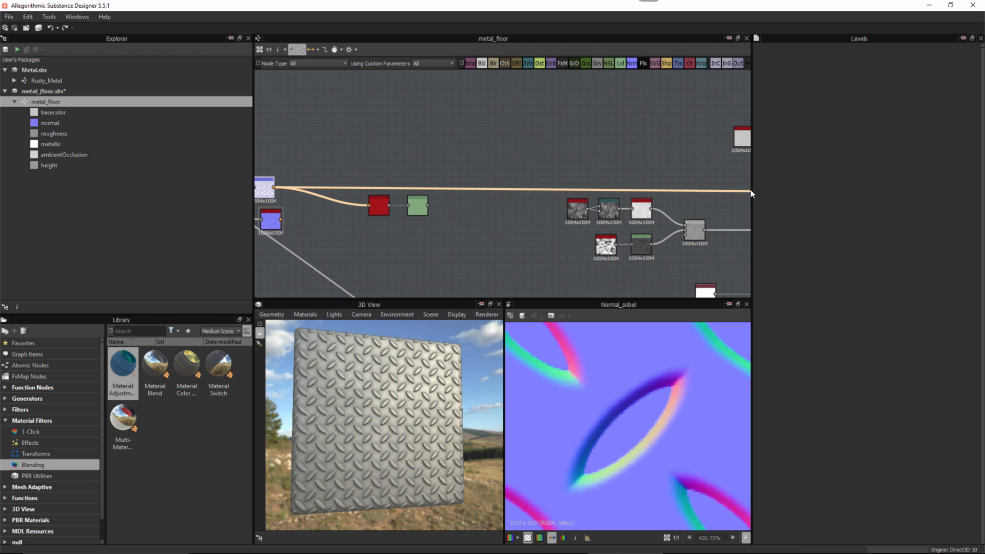
{"action": "scroll", "coordinate": [448, 229], "scroll_direction": "up", "scroll_amount": 2}
{"action": "scroll", "coordinate": [463, 221], "scroll_direction": "up", "scroll_amount": 2}
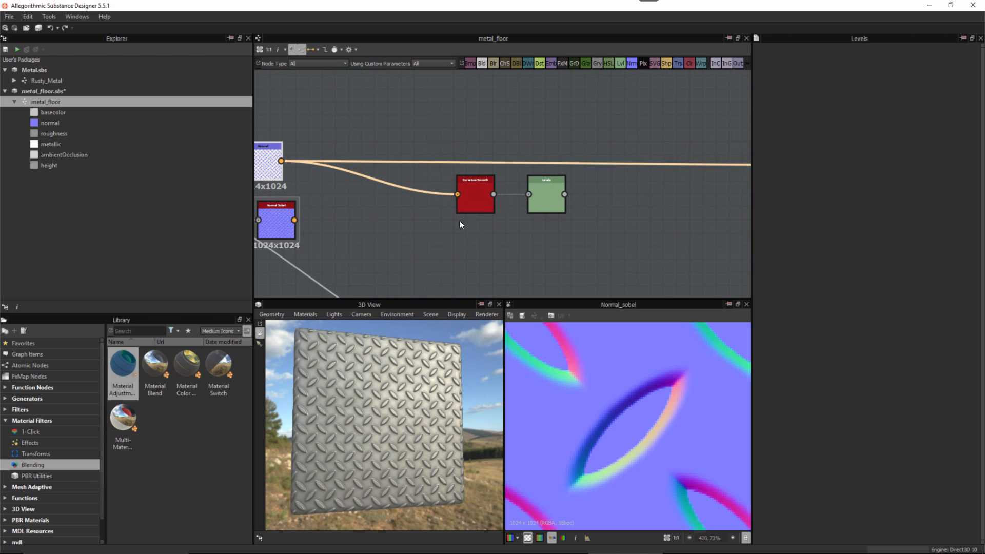
{"action": "left_click_drag", "start_coordinate": [448, 228], "coordinate": [507, 204]}
{"action": "middle_click_drag", "start_coordinate": [354, 215], "coordinate": [437, 238]}
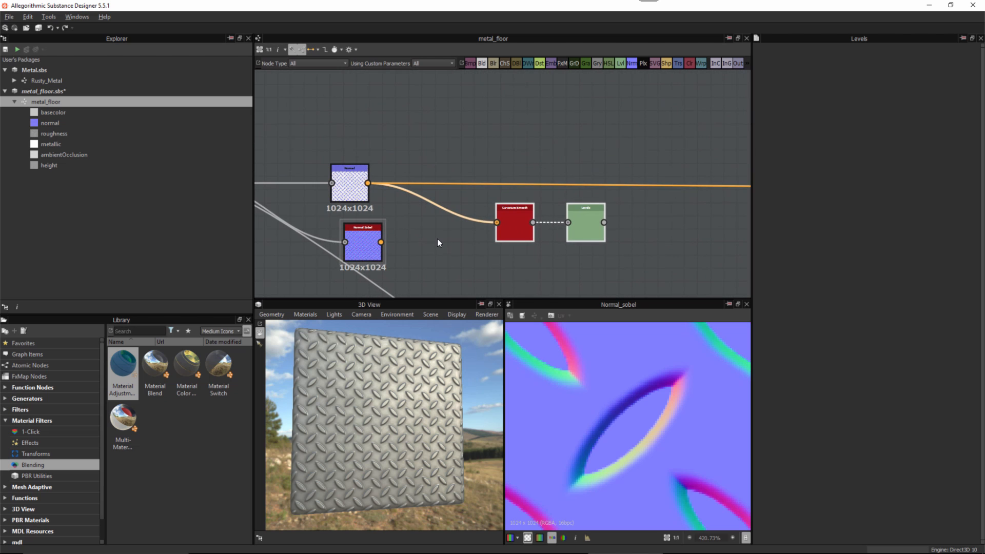
{"action": "right_click_drag", "start_coordinate": [439, 239], "coordinate": [490, 282], "text": "alt"}
{"action": "middle_click_drag", "start_coordinate": [450, 256], "coordinate": [485, 247]}
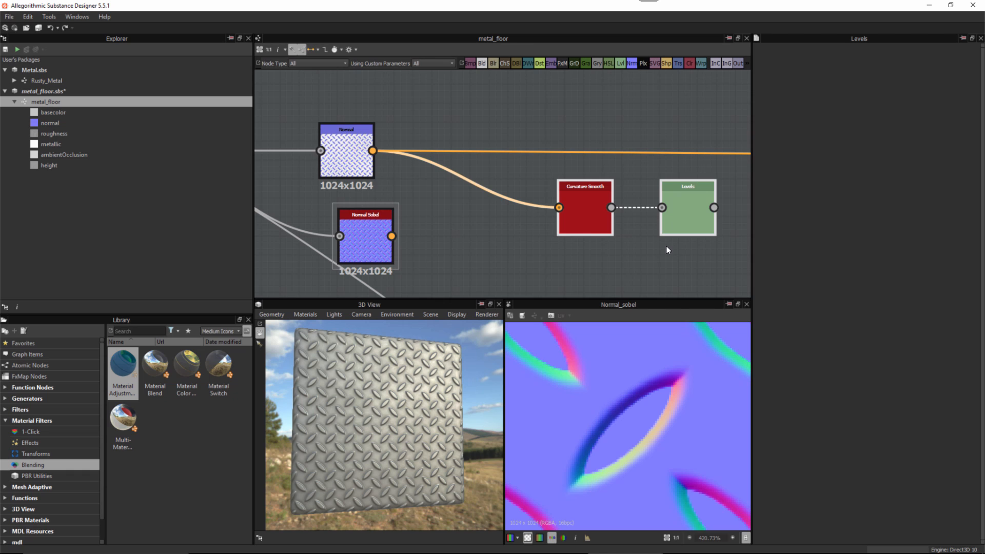
Replace Normal with Normal Sobel by transferring all of its output connections to Normal Sobel and deleting the Normal node
{"action": "left_click_drag", "start_coordinate": [368, 234], "coordinate": [349, 233]}
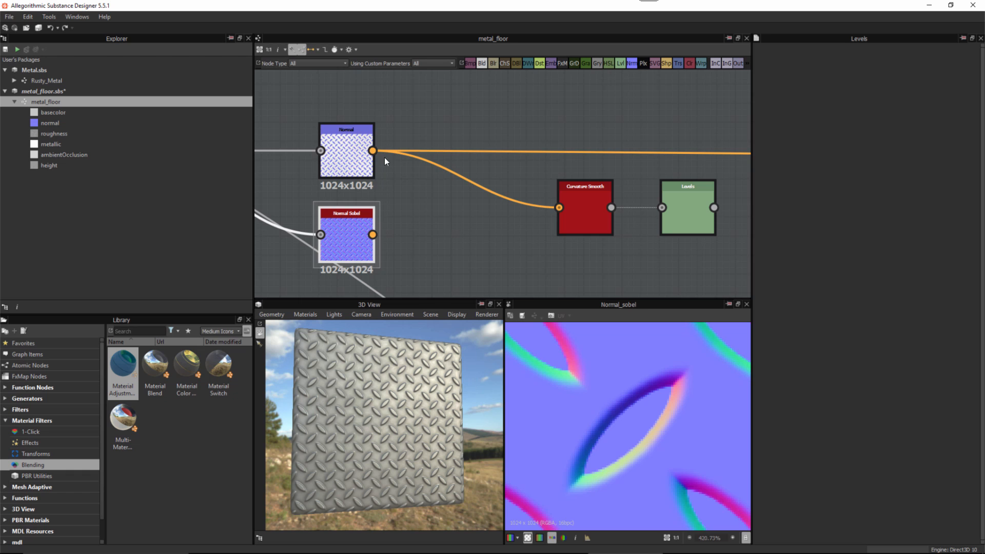
{"action": "left_click_drag", "start_coordinate": [373, 150], "coordinate": [426, 154], "text": "shift"}
{"action": "middle_click_drag", "start_coordinate": [387, 217], "coordinate": [411, 227]}
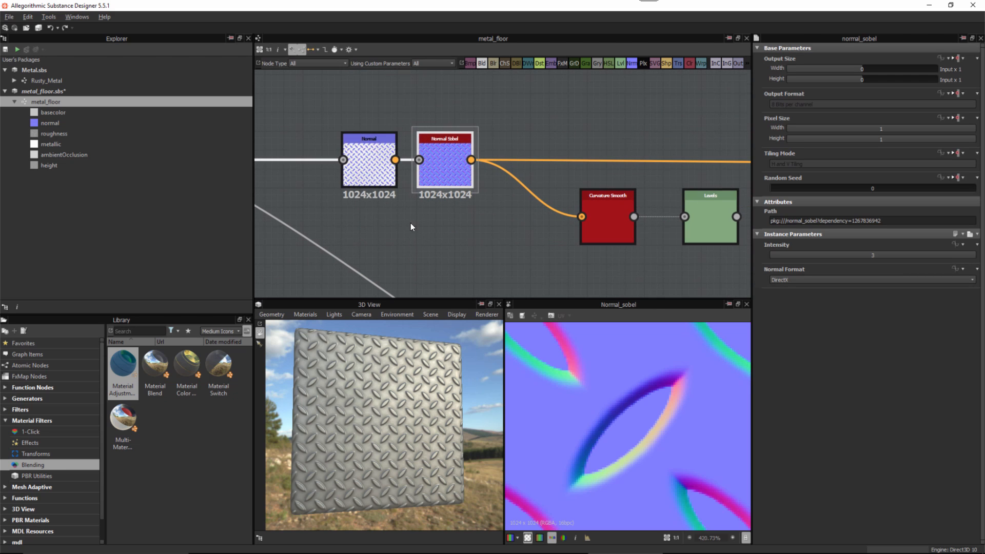
{"action": "left_click_drag", "start_coordinate": [355, 179], "coordinate": [355, 218]}
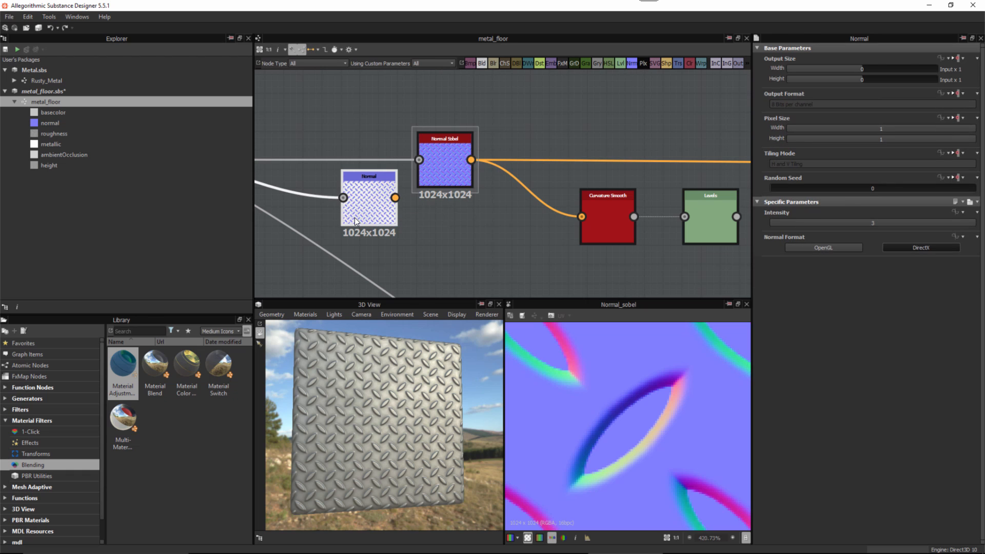
{"action": "key", "text": "Delete"}
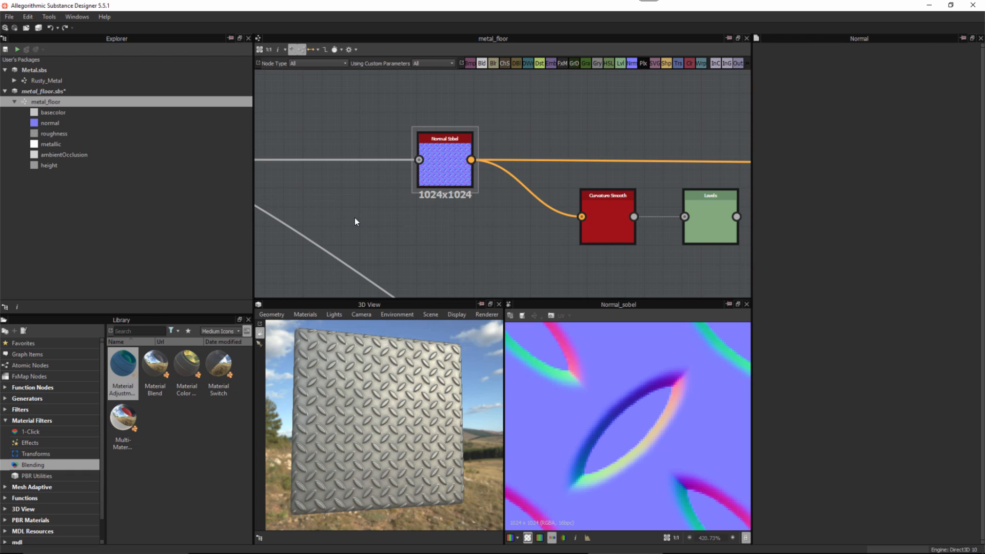
Shift the connected chain from the pattern node through Normal Sobel to the curvature Levels node closer to the outputs
{"action": "scroll", "coordinate": [435, 178], "scroll_direction": "down", "scroll_amount": 4}
{"action": "left_click_drag", "start_coordinate": [435, 177], "coordinate": [409, 176]}
{"action": "middle_click_drag", "start_coordinate": [527, 232], "coordinate": [506, 206]}
{"action": "scroll", "coordinate": [495, 214], "scroll_direction": "down", "scroll_amount": 3}
{"action": "scroll", "coordinate": [506, 206], "scroll_direction": "down", "scroll_amount": 3}
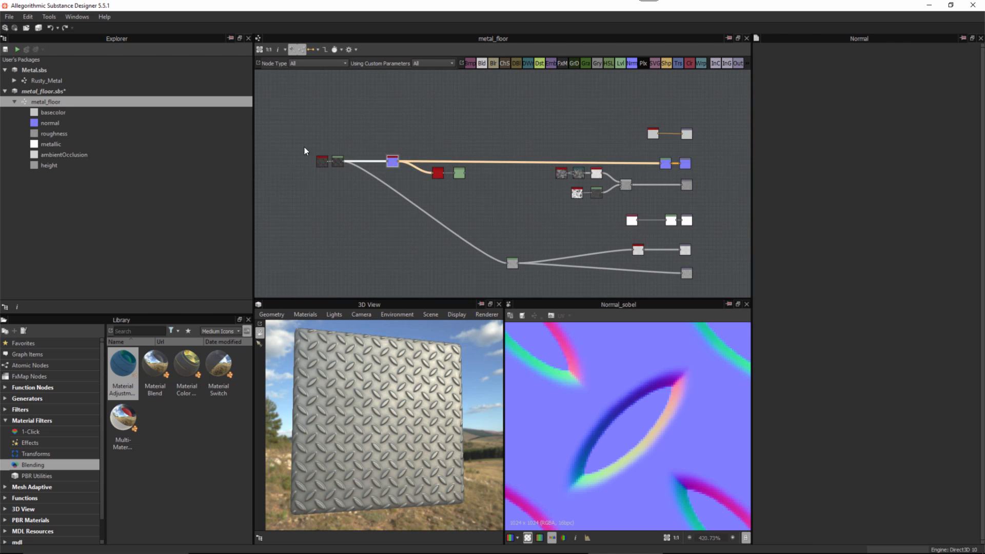
{"action": "left_click_drag", "start_coordinate": [303, 147], "coordinate": [545, 174]}
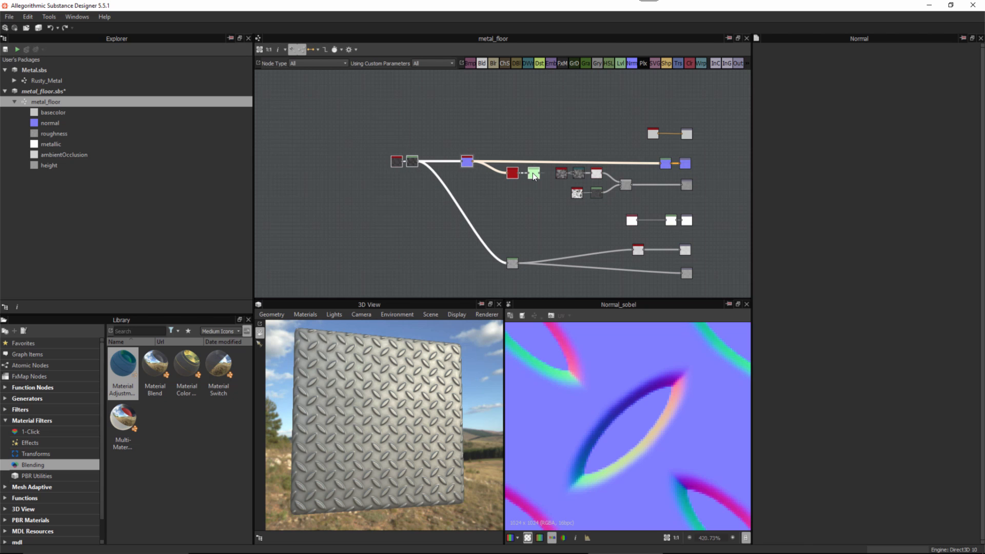
{"action": "left_click", "coordinate": [556, 224]}
{"action": "mouse_move", "coordinate": [580, 228]}
{"action": "middle_mouse_down"}
{"action": "mouse_move", "coordinate": [525, 223]}
{"action": "mouse_move", "coordinate": [508, 211]}
{"action": "mouse_move", "coordinate": [591, 229]}
{"action": "middle_mouse_up"}
{"action": "scroll", "coordinate": [540, 212], "scroll_direction": "up", "scroll_amount": 2}
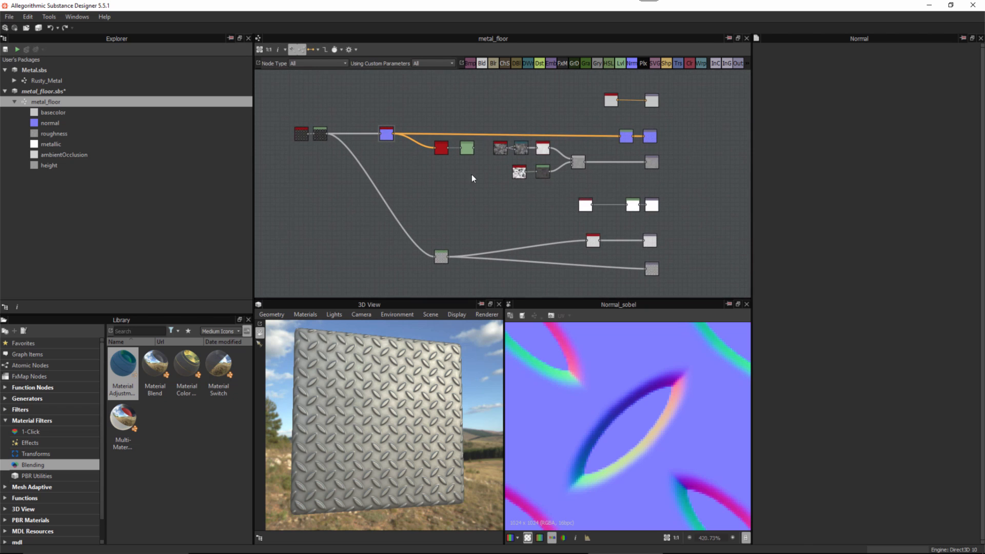
Save the metal_floor.sbs package
{"action": "left_click", "coordinate": [112, 91]}
{"action": "left_click", "coordinate": [5, 49]}
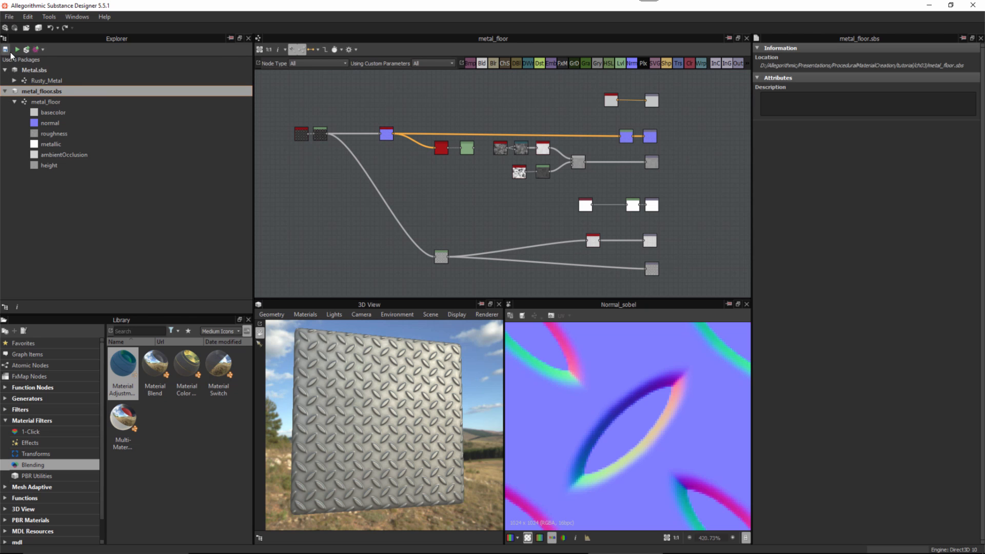
Preview Curvature Smooth and its Levels node in the 2D view, shifting both nodes slightly away from BnW Spots 2
{"action": "scroll", "coordinate": [452, 143], "scroll_direction": "up", "scroll_amount": 6}
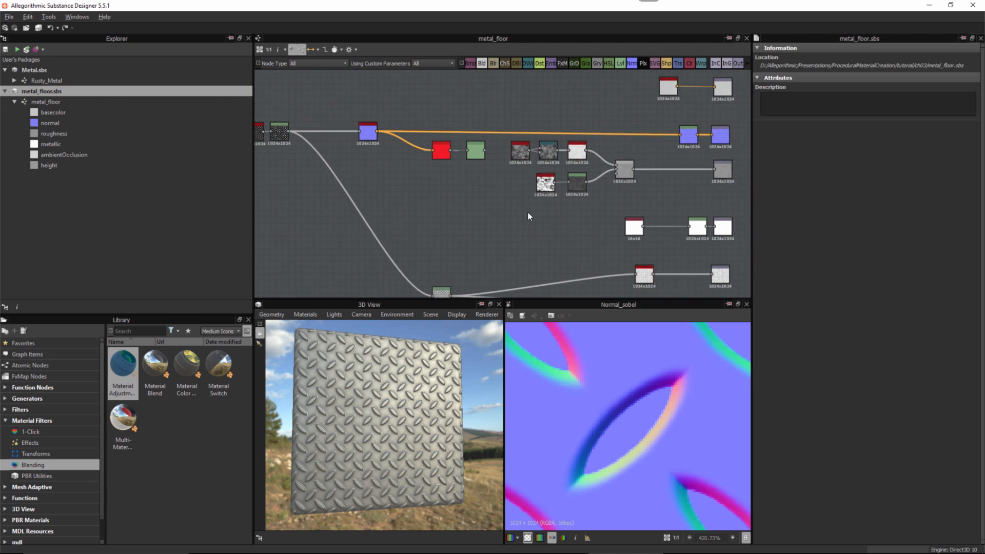
{"action": "double_click", "coordinate": [436, 220]}
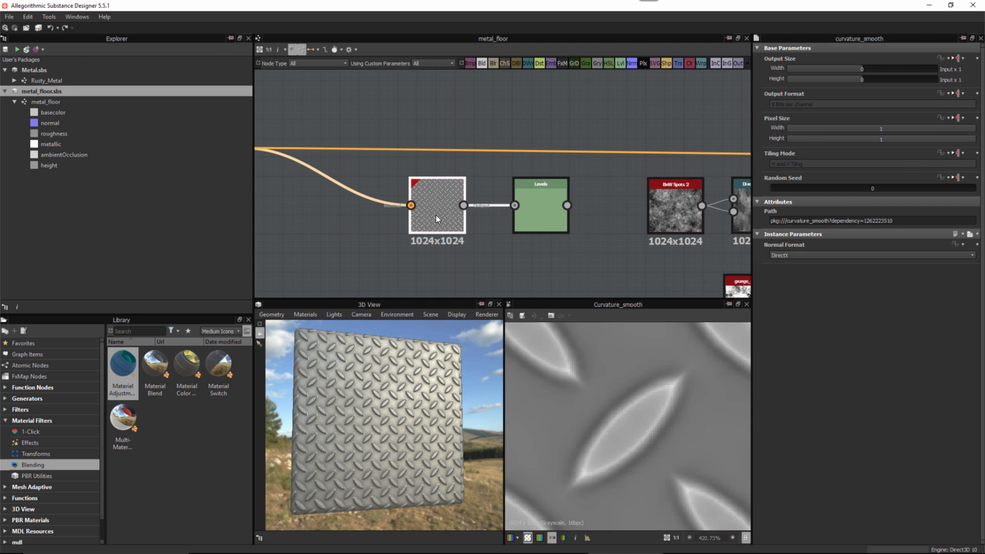
{"action": "left_click_drag", "start_coordinate": [436, 214], "coordinate": [395, 215]}
{"action": "double_click", "coordinate": [537, 209]}
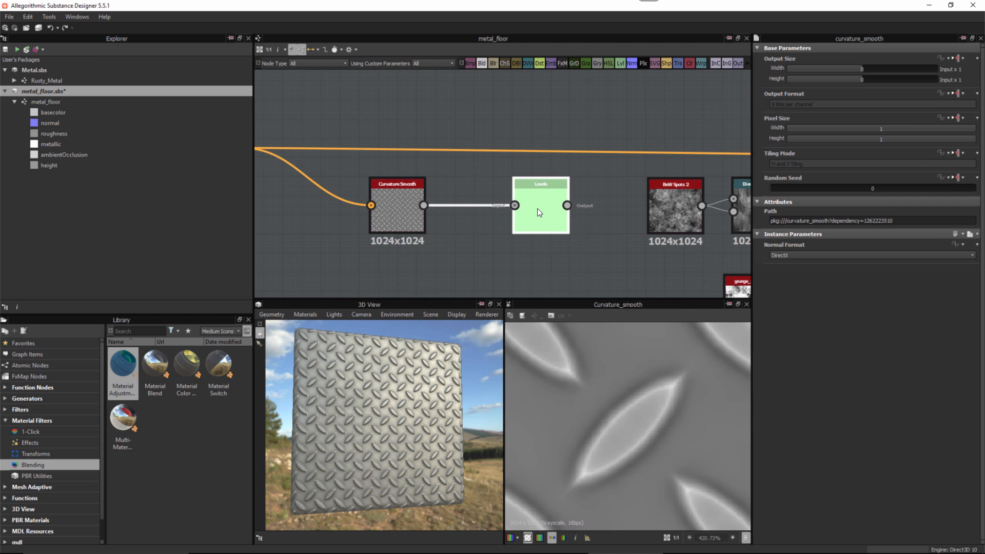
{"action": "left_click_drag", "start_coordinate": [542, 209], "coordinate": [504, 208]}
{"action": "scroll", "coordinate": [636, 396], "scroll_direction": "down", "scroll_amount": 7}
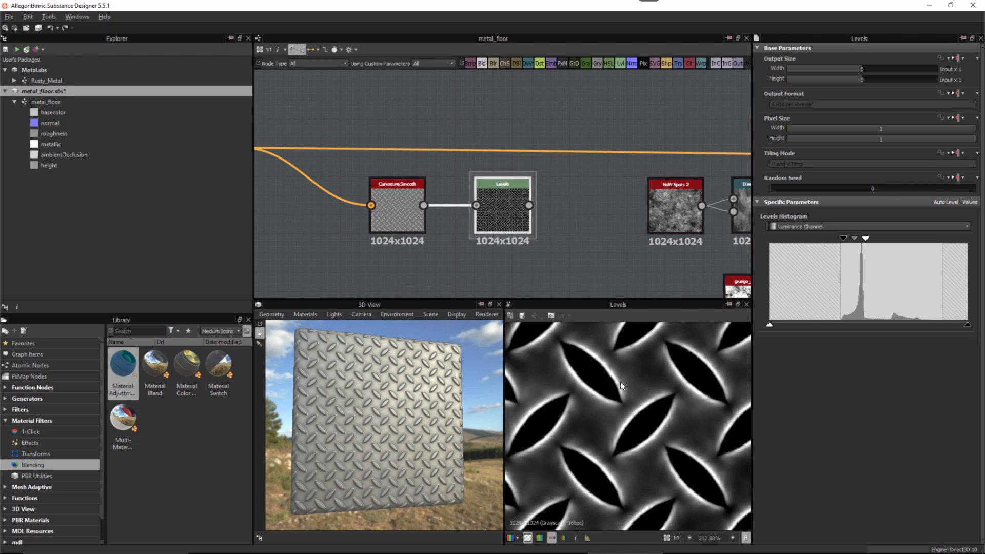
{"action": "scroll", "coordinate": [620, 408], "scroll_direction": "down", "scroll_amount": 1}
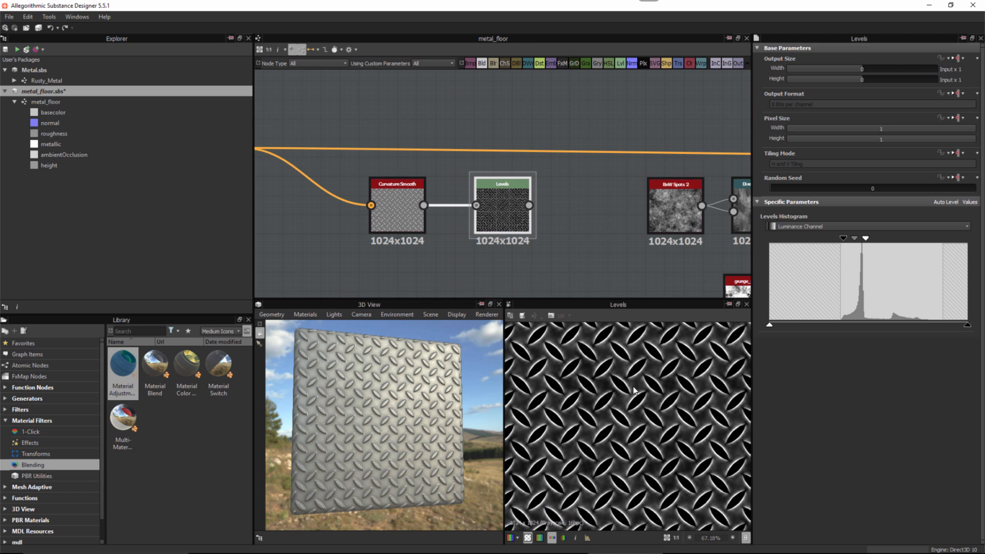
Open the Rusty_Metal graph from the Metal.sbs package for reference
{"action": "scroll", "coordinate": [602, 191], "scroll_direction": "down", "scroll_amount": 4}
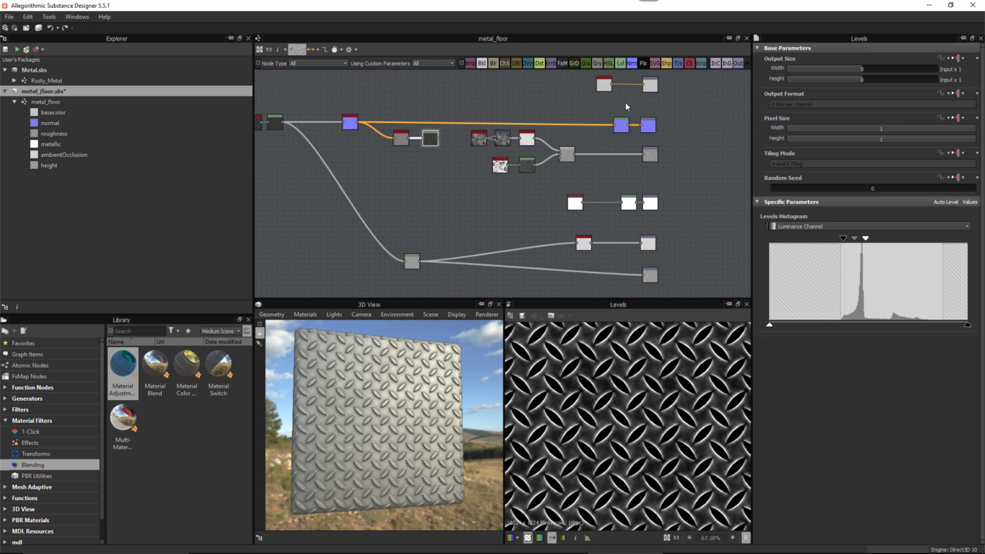
{"action": "left_click", "coordinate": [38, 81]}
{"action": "double_click", "coordinate": [38, 81]}
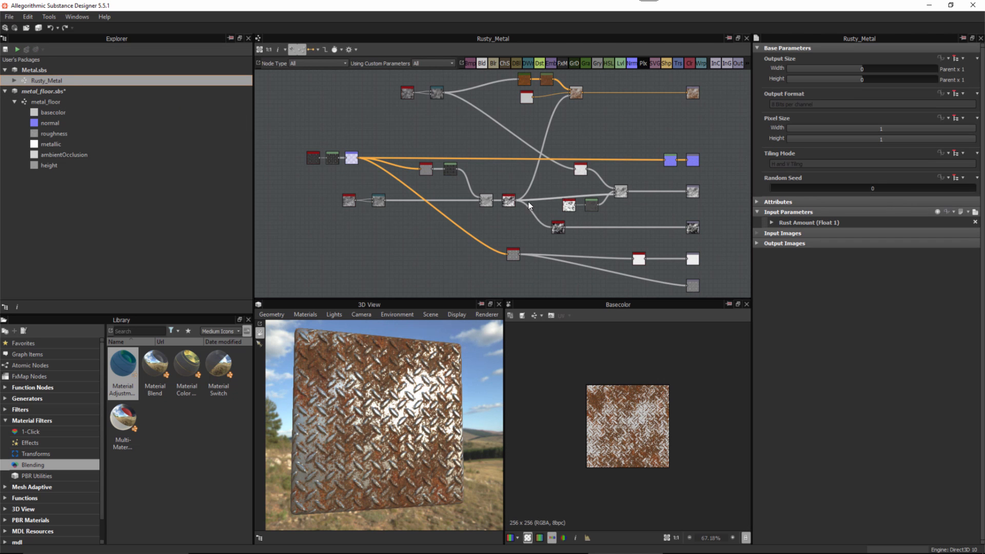
Preview the curvature Levels node in Rusty_Metal and inspect the settings of the Blend node it feeds
{"action": "scroll", "coordinate": [496, 236], "scroll_direction": "up", "scroll_amount": 4}
{"action": "scroll", "coordinate": [454, 201], "scroll_direction": "up", "scroll_amount": 3}
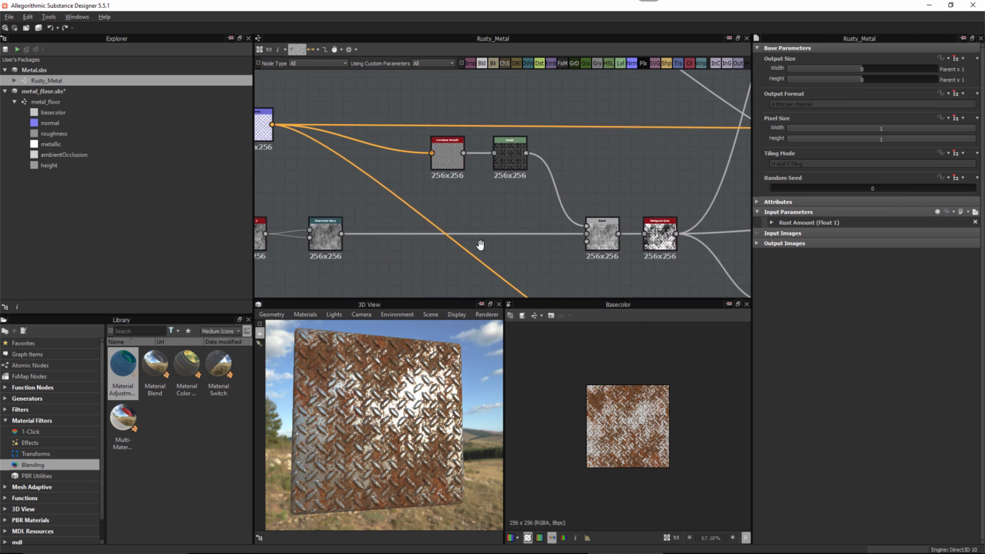
{"action": "left_click", "coordinate": [493, 149]}
{"action": "scroll", "coordinate": [515, 223], "scroll_direction": "up", "scroll_amount": 1}
{"action": "scroll", "coordinate": [645, 442], "scroll_direction": "up", "scroll_amount": 5}
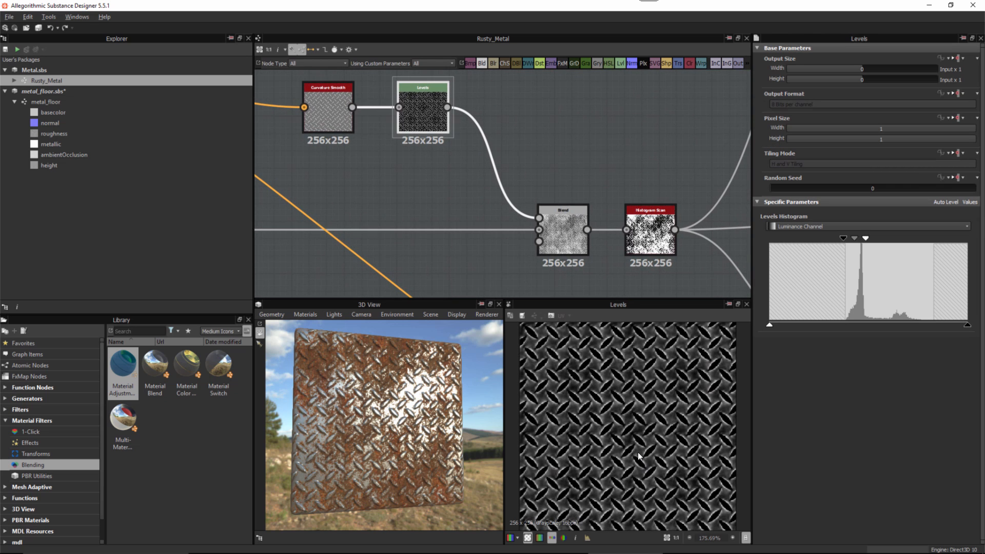
{"action": "left_click", "coordinate": [561, 219]}
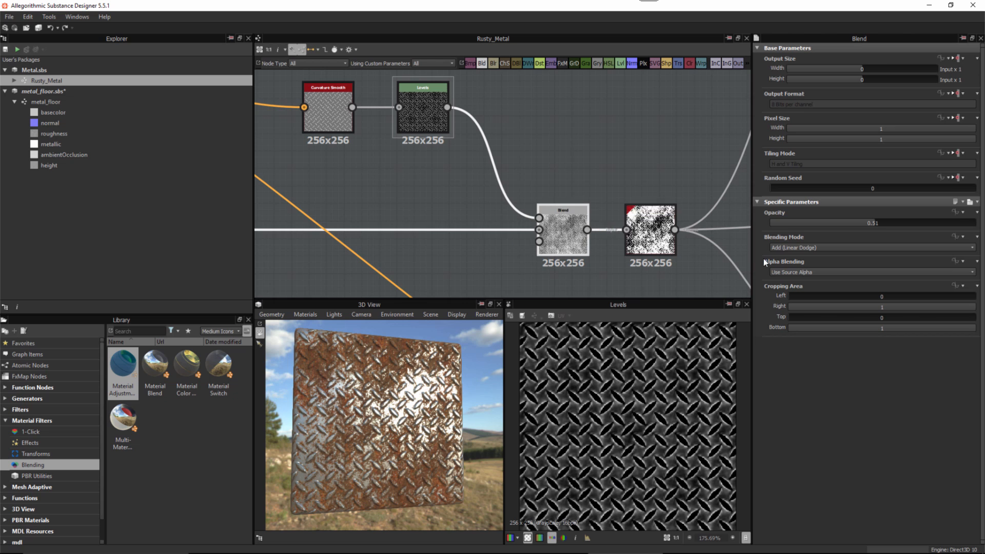
{"action": "middle_click_drag", "start_coordinate": [291, 263], "coordinate": [514, 246]}
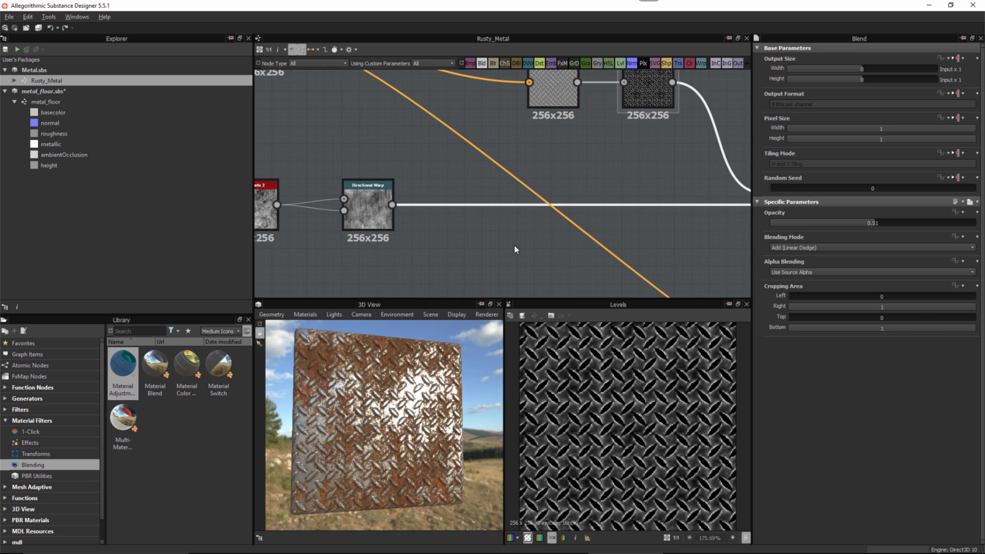
Preview the Directional Warp grunge and the Blend node that combines it with the curvature, examining the result closely
{"action": "left_click", "coordinate": [377, 212]}
{"action": "middle_click_drag", "start_coordinate": [657, 189], "coordinate": [418, 193]}
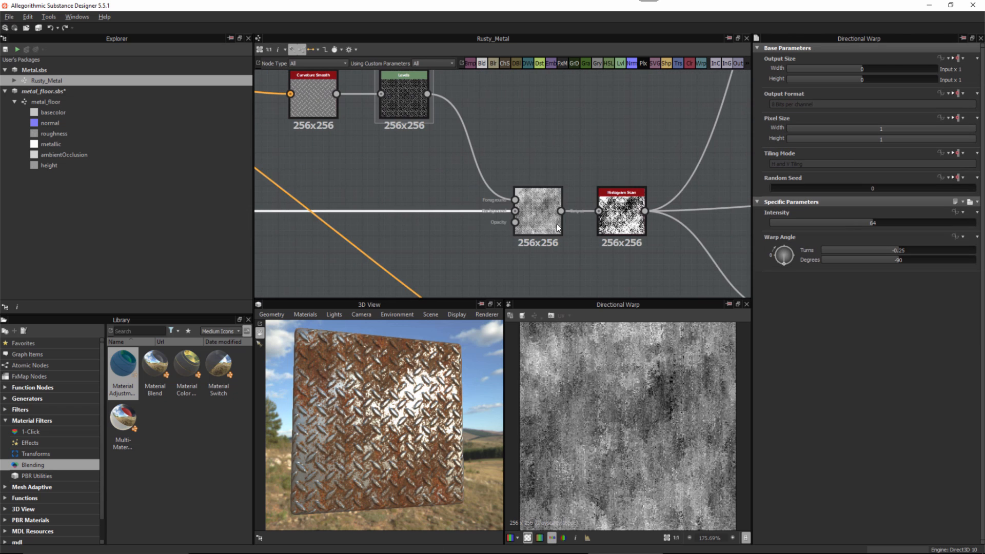
{"action": "left_click", "coordinate": [543, 214]}
{"action": "scroll", "coordinate": [602, 396], "scroll_direction": "up", "scroll_amount": 2}
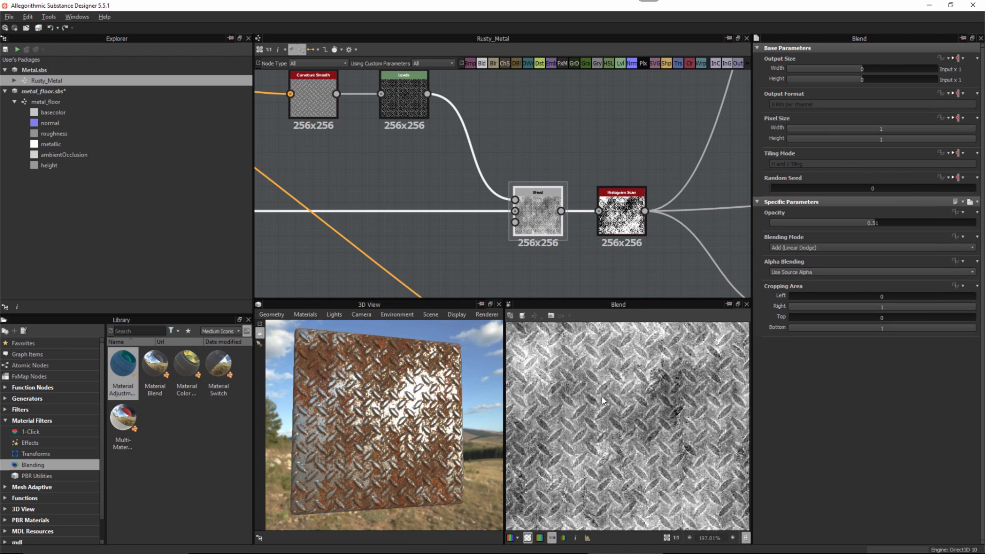
{"action": "scroll", "coordinate": [631, 403], "scroll_direction": "up", "scroll_amount": 1}
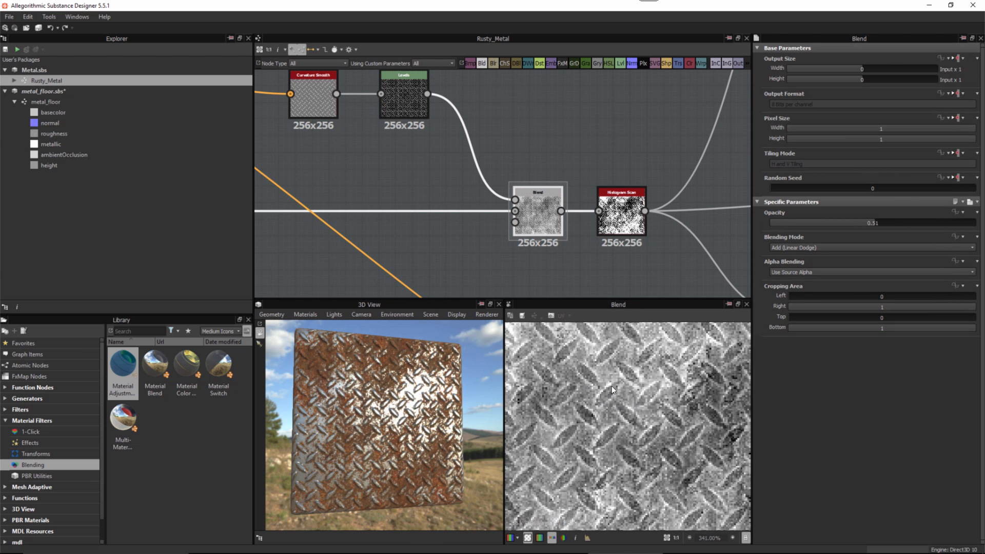
Preview the curvature Levels node again and examine its edge mask up close
{"action": "double_click", "coordinate": [404, 107]}
{"action": "scroll", "coordinate": [624, 391], "scroll_direction": "up", "scroll_amount": 1}
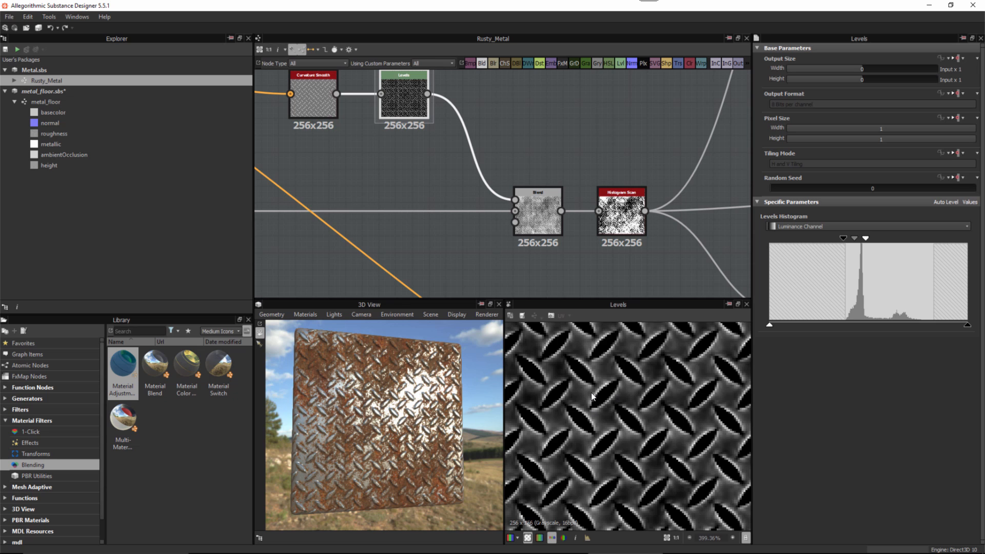
{"action": "scroll", "coordinate": [613, 383], "scroll_direction": "up", "scroll_amount": 1}
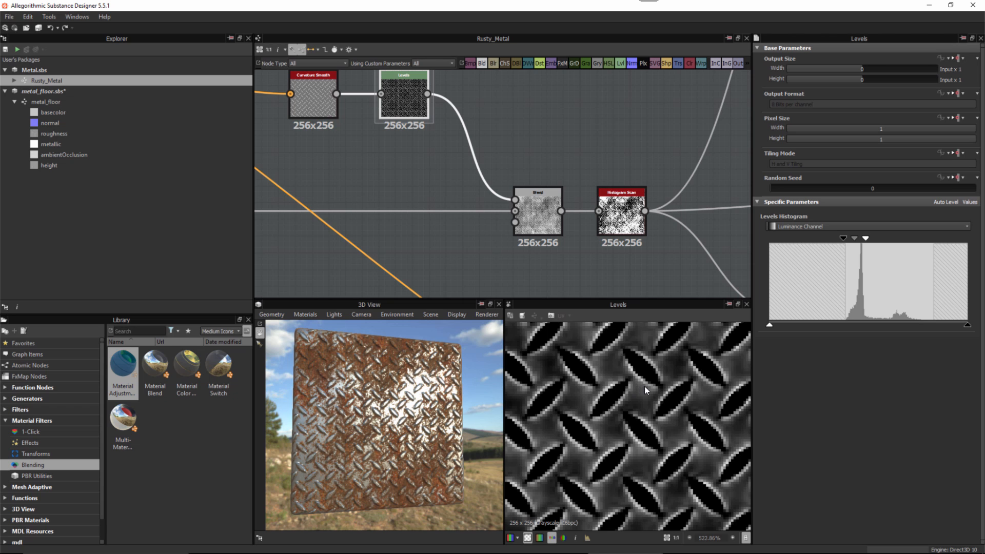
{"action": "scroll", "coordinate": [543, 204], "scroll_direction": "down", "scroll_amount": 4}
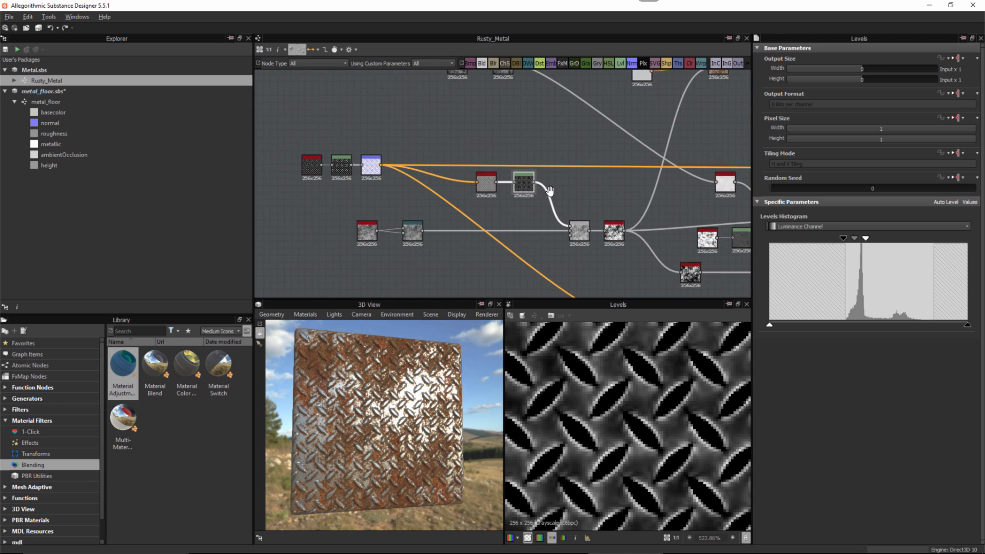
{"action": "middle_click_drag", "start_coordinate": [550, 191], "coordinate": [535, 163]}
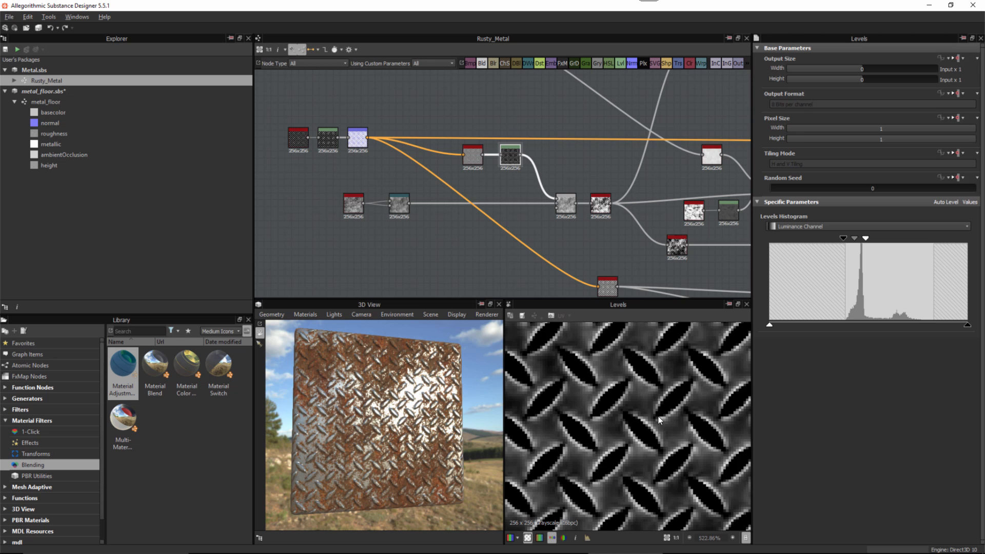
{"action": "scroll", "coordinate": [642, 405], "scroll_direction": "down", "scroll_amount": 1}
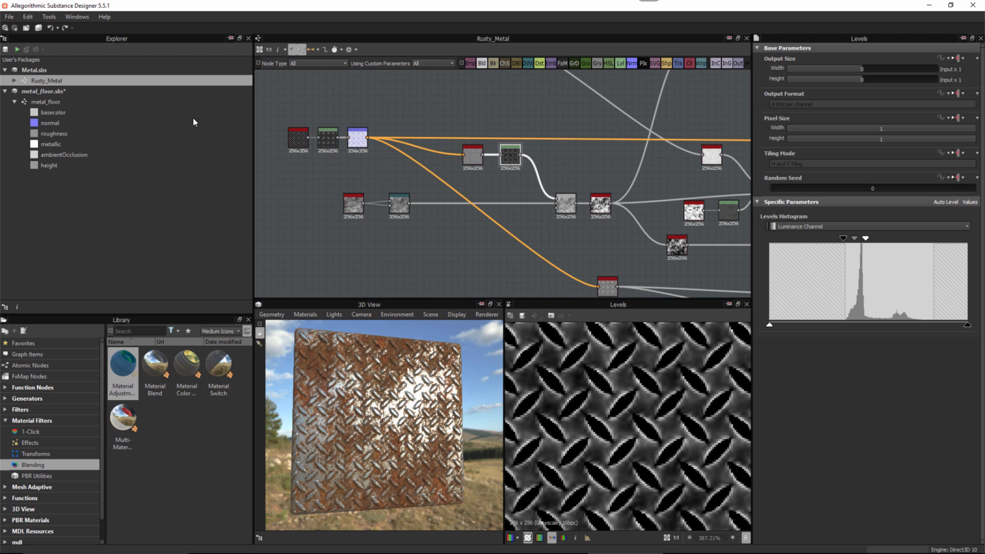
Open the metal_floor graph and preview its Levels node fed by Curvature Smooth for comparison
{"action": "left_click", "coordinate": [50, 102]}
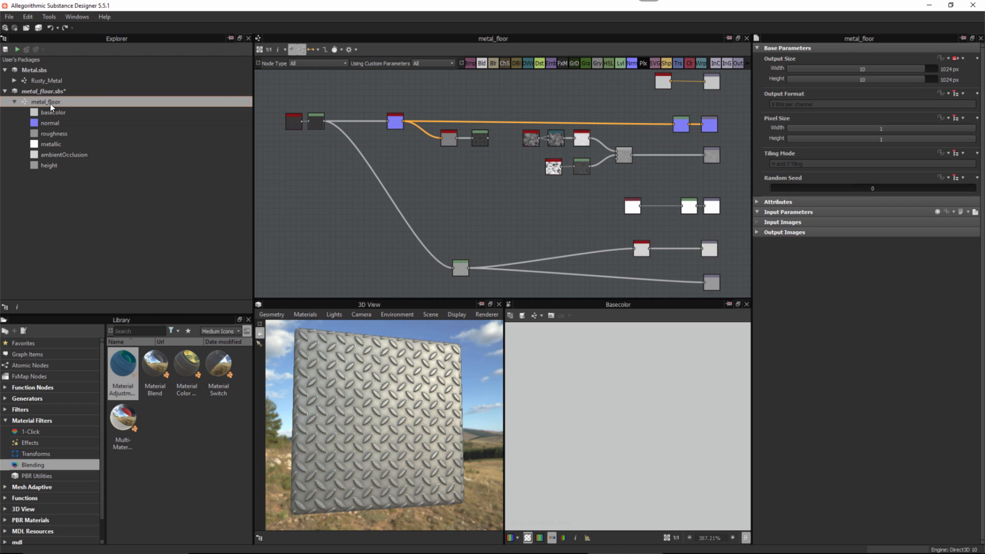
{"action": "left_click", "coordinate": [481, 139]}
{"action": "double_click", "coordinate": [481, 140]}
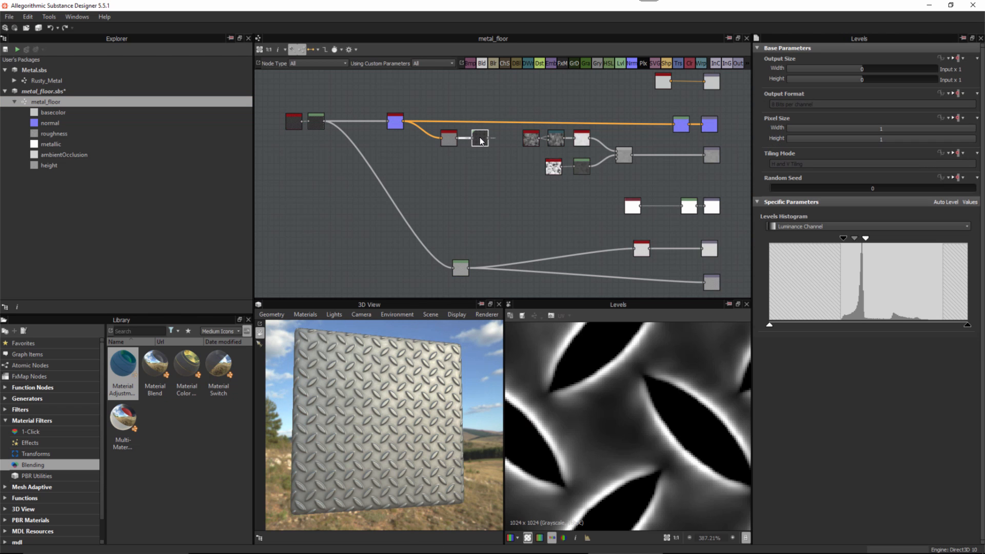
{"action": "scroll", "coordinate": [655, 438], "scroll_direction": "down", "scroll_amount": 4}
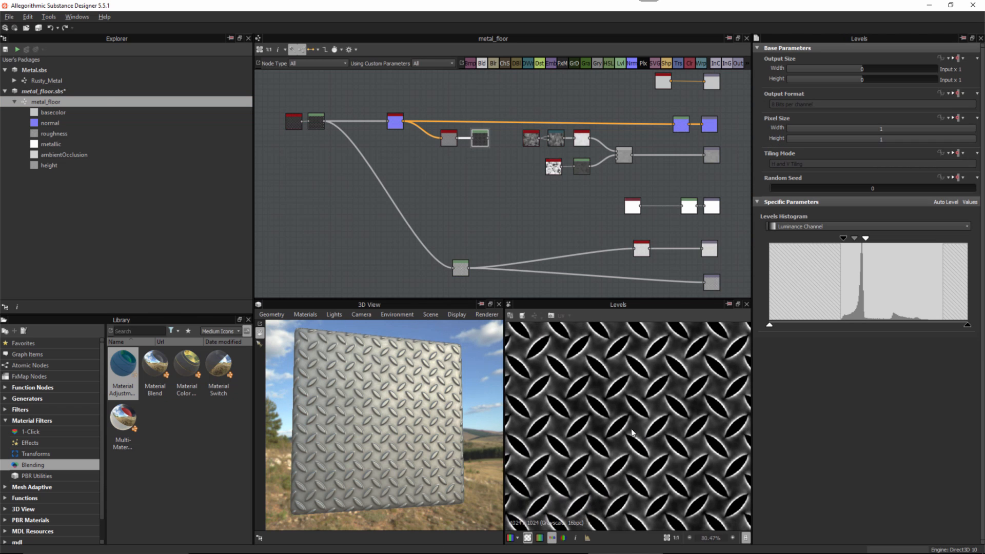
{"action": "middle_click_drag", "start_coordinate": [560, 234], "coordinate": [533, 202]}
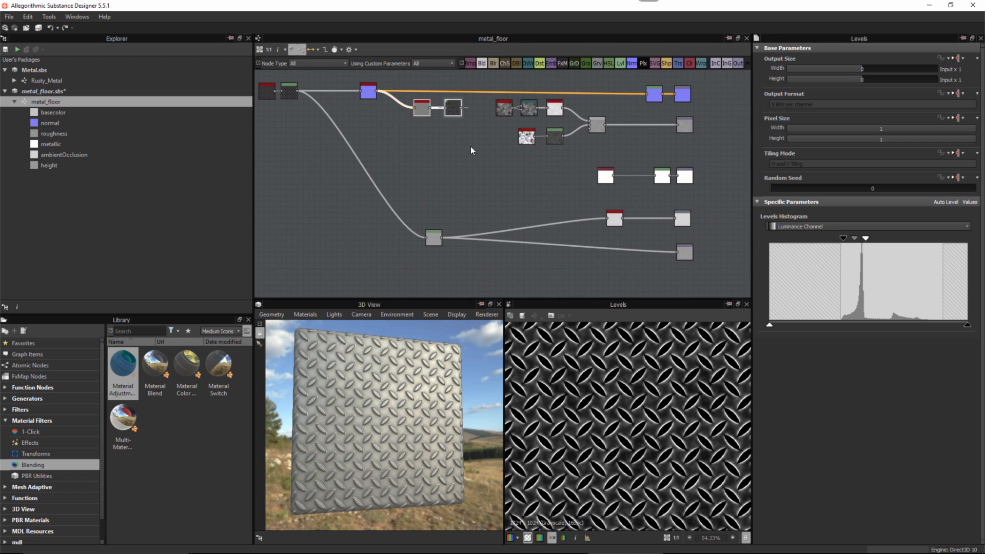
Move the Curvature Smooth and Levels pair below the ambient occlusion and height chain
{"action": "scroll", "coordinate": [471, 147], "scroll_direction": "down", "scroll_amount": 2}
{"action": "left_click_drag", "start_coordinate": [462, 128], "coordinate": [478, 280]}
{"action": "middle_click_drag", "start_coordinate": [542, 267], "coordinate": [465, 271]}
{"action": "scroll", "coordinate": [522, 238], "scroll_direction": "up", "scroll_amount": 2}
{"action": "scroll", "coordinate": [521, 259], "scroll_direction": "down", "scroll_amount": 1}
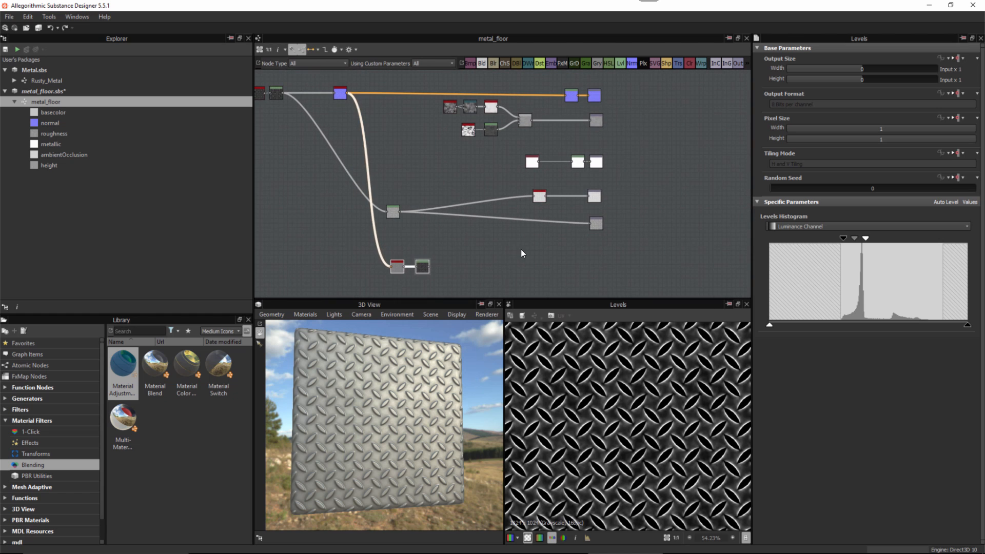
Add an Output node below the height output, with the label Mask and the identifier mask
{"action": "key", "text": "space"}
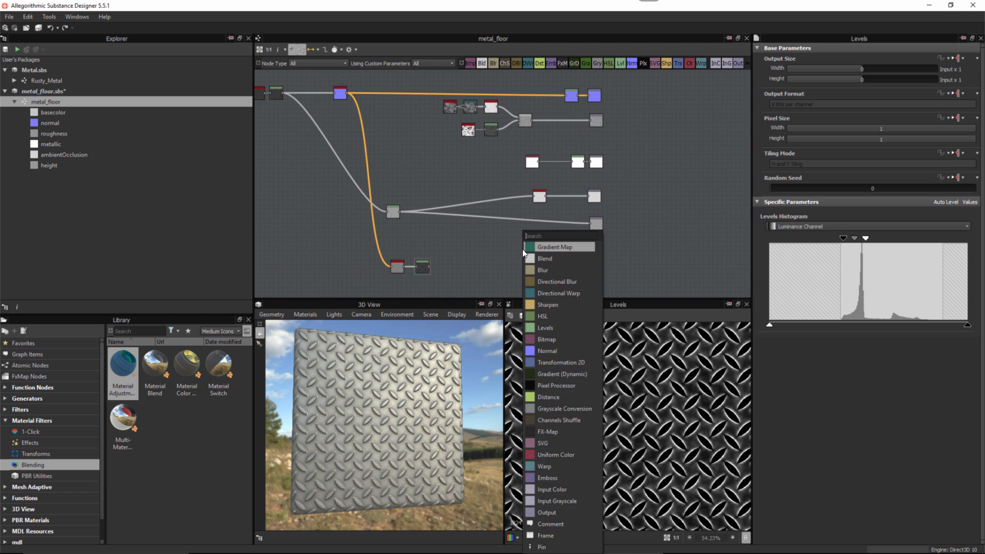
{"action": "left_click", "coordinate": [559, 512]}
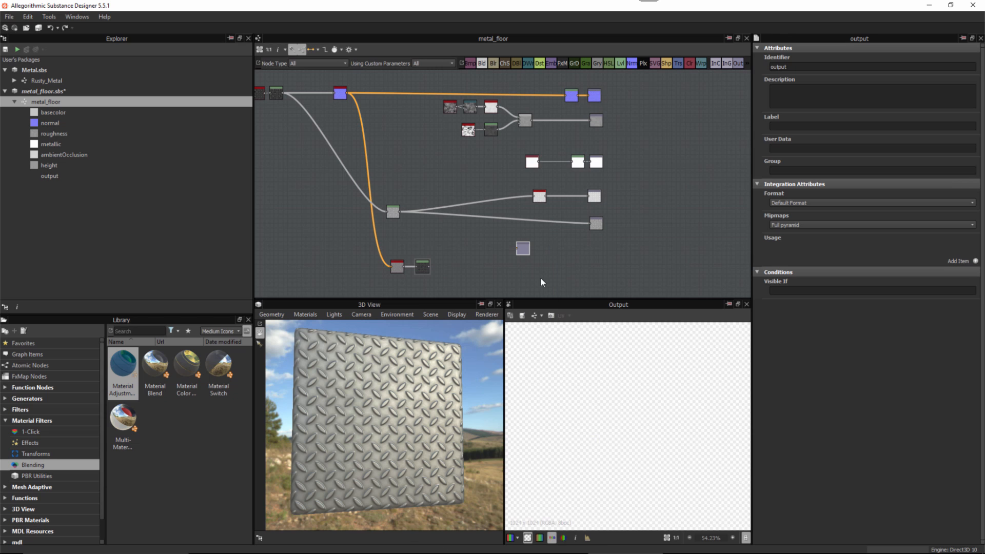
{"action": "left_click", "coordinate": [800, 130]}
{"action": "type", "text": "Mask"}
{"action": "double_click", "coordinate": [798, 66]}
{"action": "type", "text": "mask"}
{"action": "left_click", "coordinate": [569, 276]}
Place the mask output beneath the other outputs and connect the curvature Levels node to it
{"action": "scroll", "coordinate": [524, 260], "scroll_direction": "up", "scroll_amount": 2}
{"action": "middle_click_drag", "start_coordinate": [524, 260], "coordinate": [526, 223]}
{"action": "left_click_drag", "start_coordinate": [525, 214], "coordinate": [637, 236]}
{"action": "scroll", "coordinate": [462, 259], "scroll_direction": "up", "scroll_amount": 2}
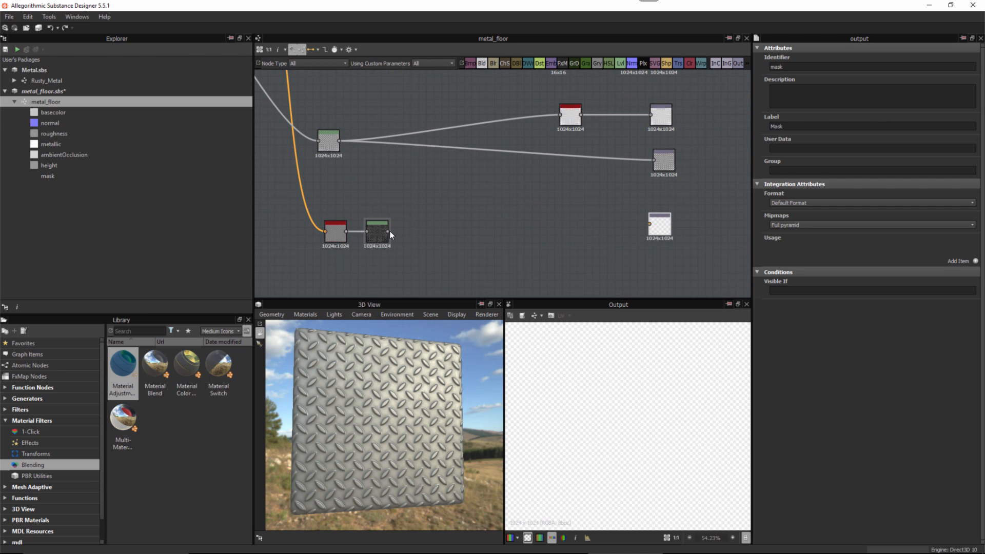
{"action": "left_click_drag", "start_coordinate": [389, 232], "coordinate": [670, 236]}
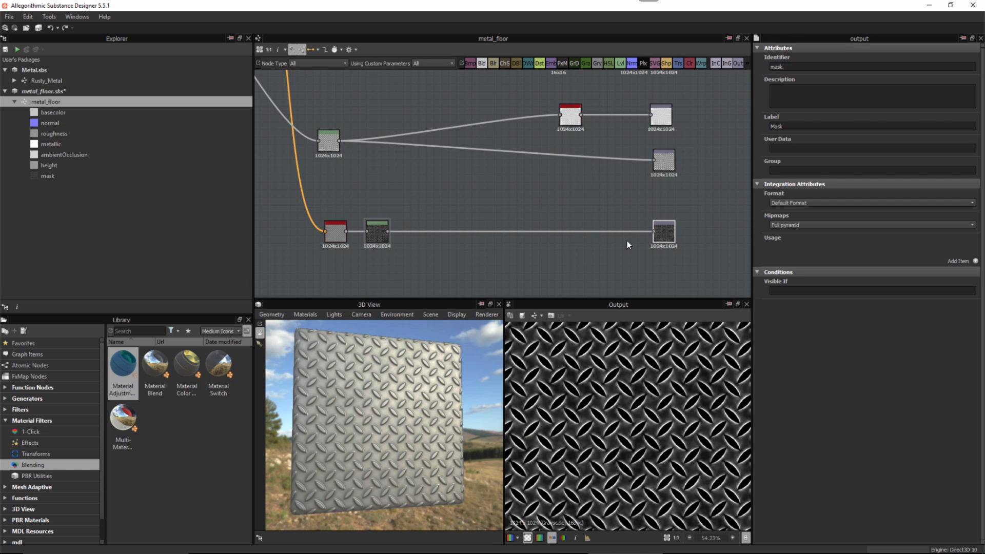
Align the mask output node with the column of other output nodes
{"action": "scroll", "coordinate": [627, 241], "scroll_direction": "down", "scroll_amount": 4}
{"action": "scroll", "coordinate": [577, 213], "scroll_direction": "up", "scroll_amount": 1}
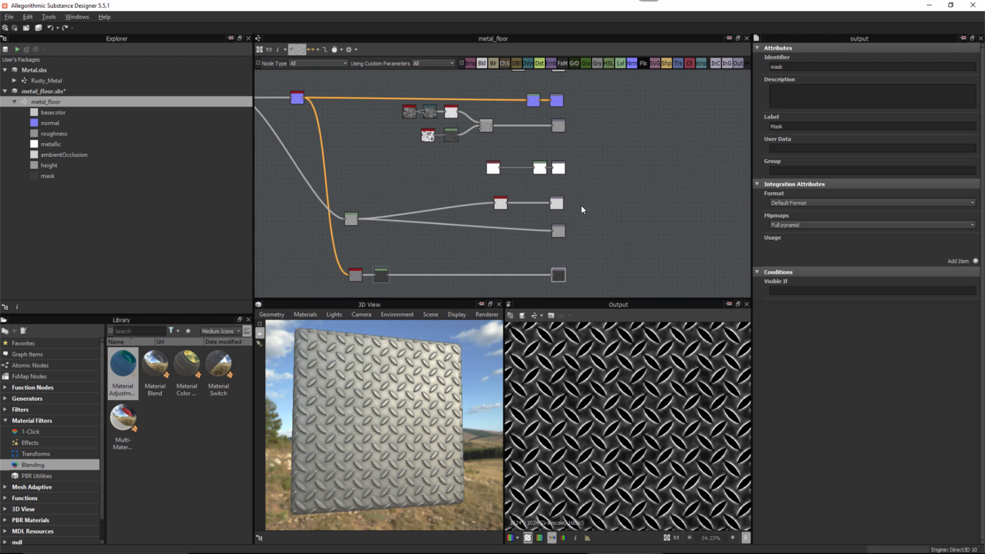
{"action": "scroll", "coordinate": [581, 206], "scroll_direction": "down", "scroll_amount": 1}
{"action": "middle_click_drag", "start_coordinate": [580, 203], "coordinate": [564, 222]}
{"action": "left_click_drag", "start_coordinate": [598, 91], "coordinate": [566, 248]}
{"action": "left_click", "coordinate": [609, 248]}
{"action": "left_click_drag", "start_coordinate": [544, 286], "coordinate": [566, 284]}
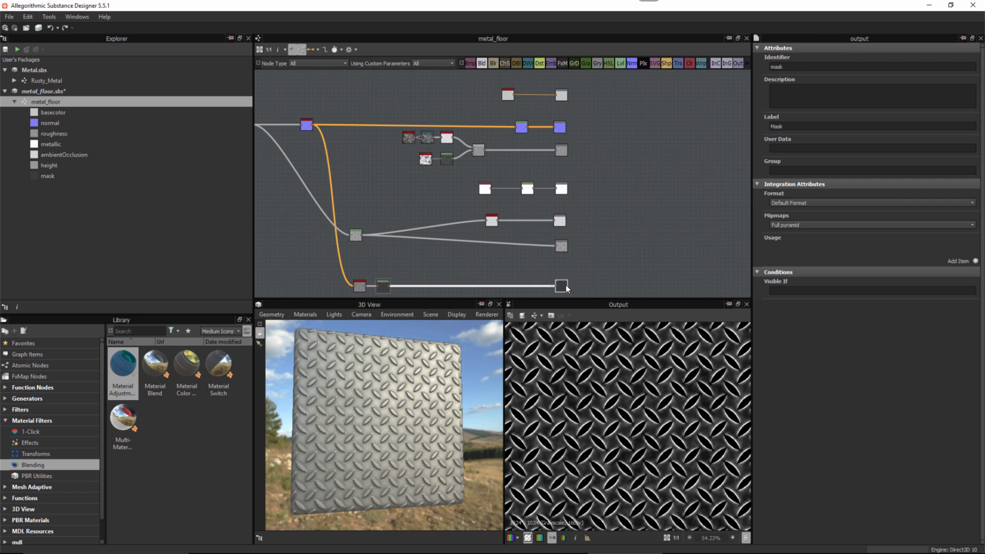
Inspect the group and usage attributes of the height, ambient occlusion and metallic outputs
{"action": "left_click", "coordinate": [565, 246]}
{"action": "scroll", "coordinate": [585, 225], "scroll_direction": "up", "scroll_amount": 2}
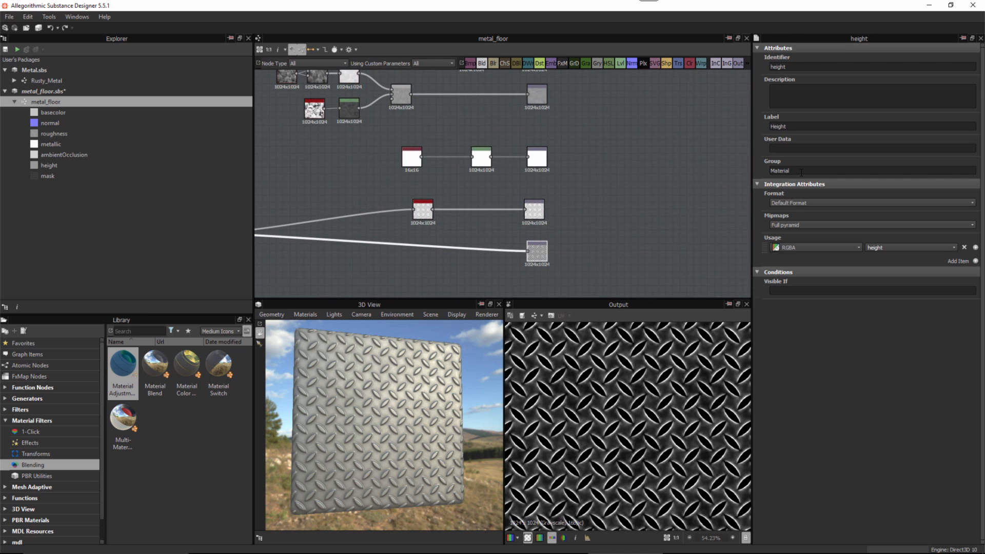
{"action": "left_click", "coordinate": [535, 218]}
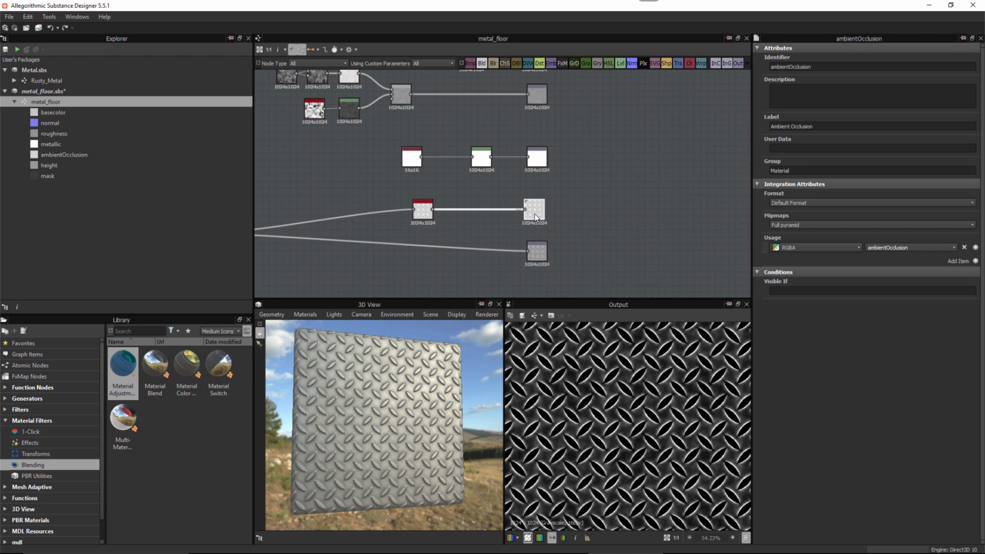
{"action": "left_click", "coordinate": [534, 161]}
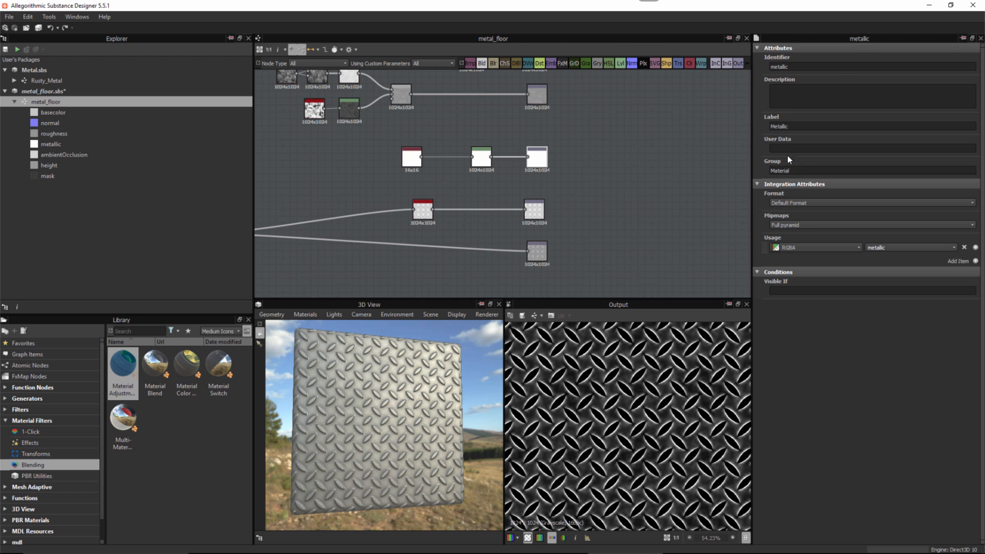
{"action": "scroll", "coordinate": [582, 187], "scroll_direction": "down", "scroll_amount": 3}
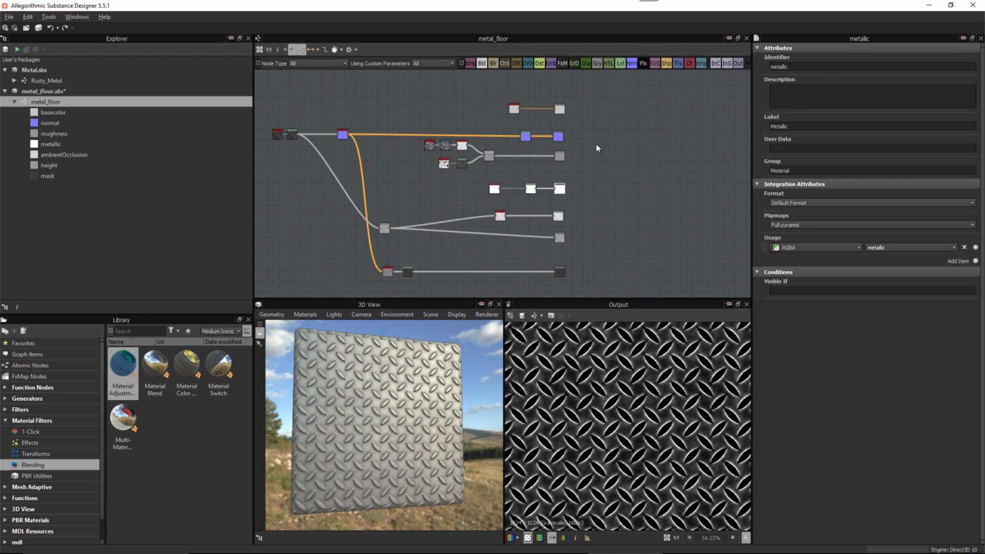
Shift the column of output nodes slightly farther from their chains and bring the mask output in line
{"action": "left_click_drag", "start_coordinate": [615, 105], "coordinate": [570, 237]}
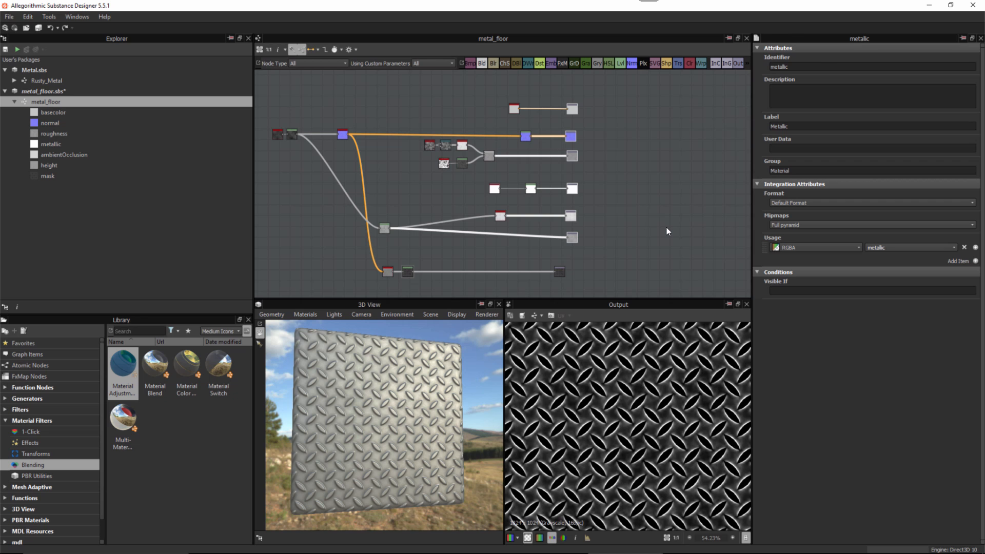
{"action": "left_click", "coordinate": [667, 227]}
{"action": "scroll", "coordinate": [592, 255], "scroll_direction": "up", "scroll_amount": 3}
{"action": "left_click_drag", "start_coordinate": [559, 246], "coordinate": [582, 246]}
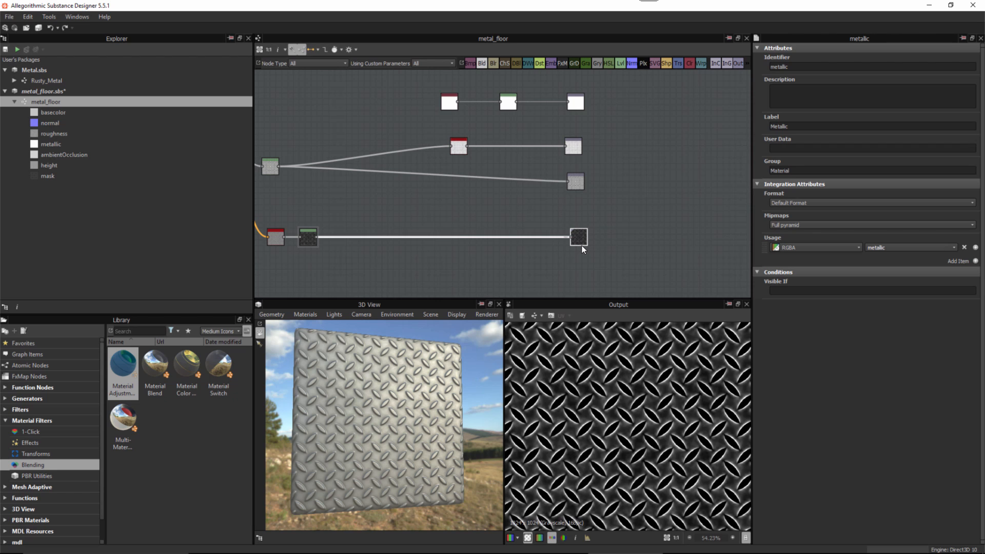
Review the mask output's group and usage attributes and the layout of the whole metal_floor graph
{"action": "left_click", "coordinate": [583, 238]}
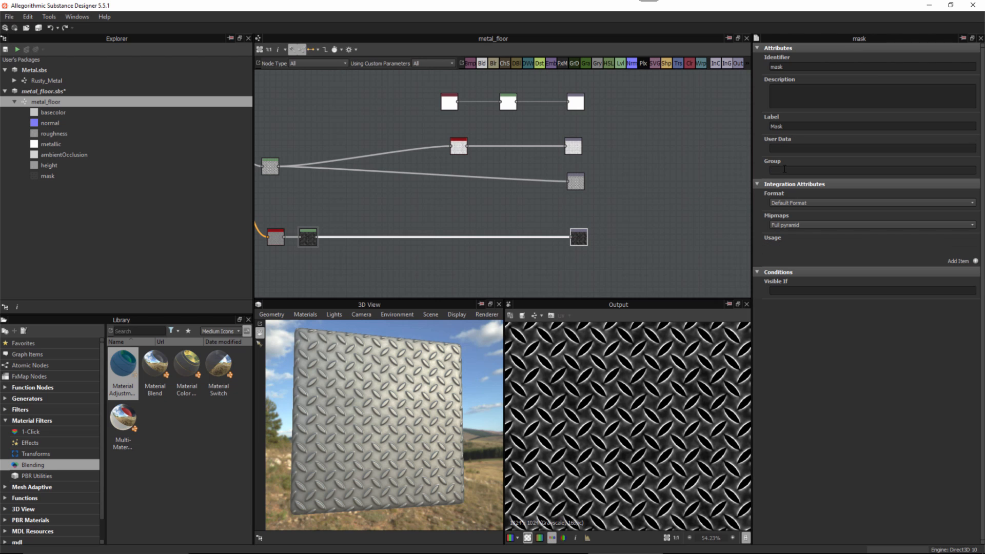
{"action": "left_click", "coordinate": [644, 227]}
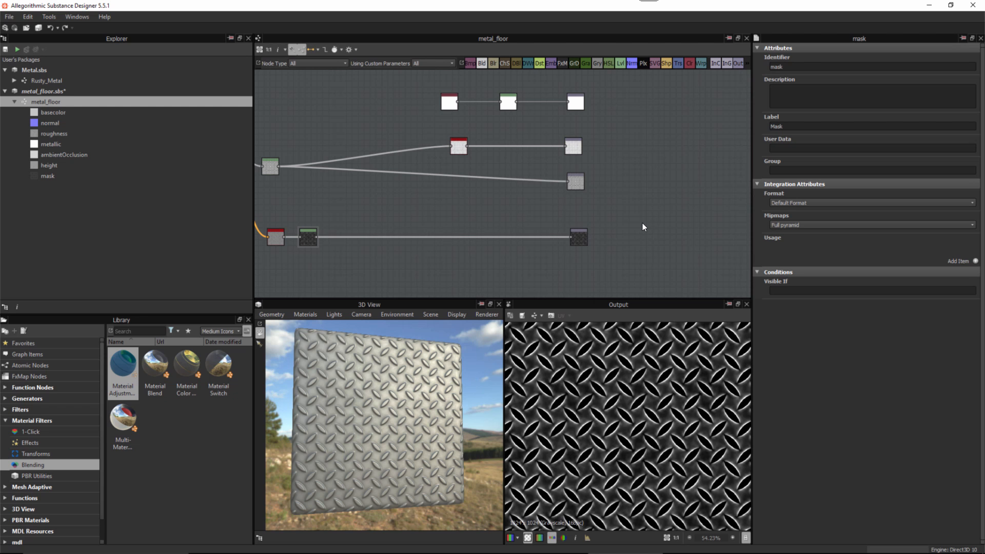
{"action": "middle_click_drag", "start_coordinate": [631, 171], "coordinate": [613, 270]}
{"action": "scroll", "coordinate": [619, 127], "scroll_direction": "down", "scroll_amount": 2}
{"action": "middle_click_drag", "start_coordinate": [658, 235], "coordinate": [664, 218]}
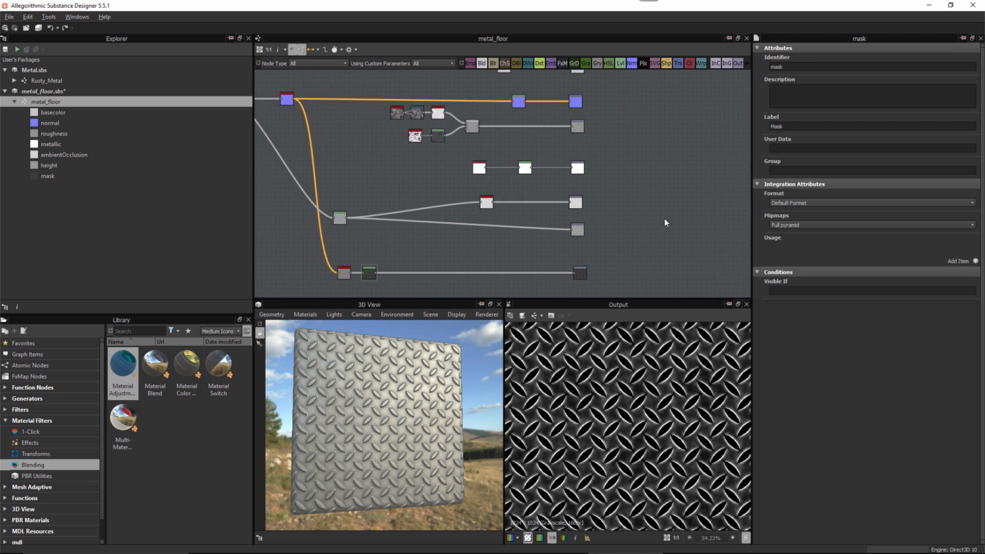
{"action": "scroll", "coordinate": [664, 219], "scroll_direction": "down", "scroll_amount": 2}
{"action": "middle_click_drag", "start_coordinate": [521, 208], "coordinate": [556, 220]}
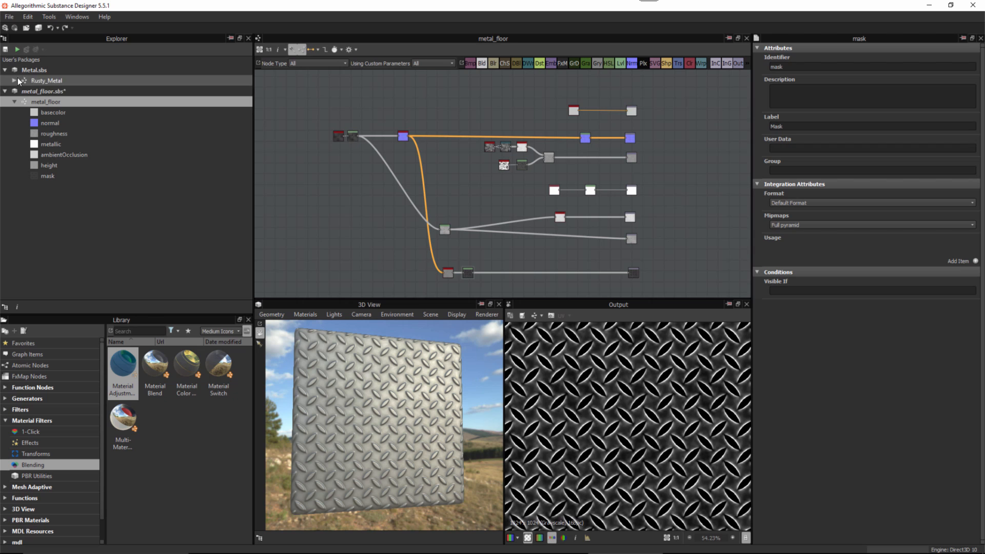
Save the metal_floor.sbs package and reopen the Rusty_Metal graph
{"action": "left_click", "coordinate": [5, 50]}
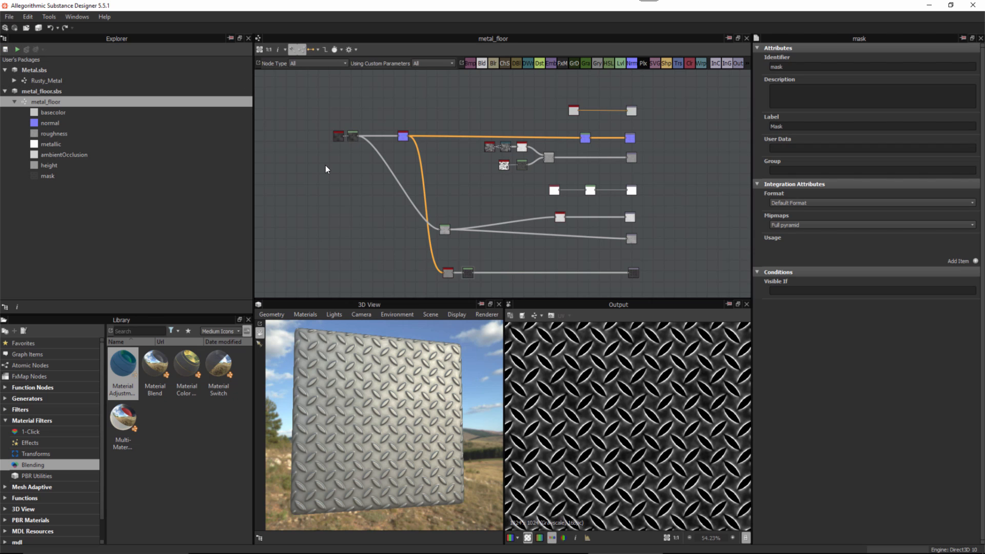
{"action": "left_click", "coordinate": [40, 82]}
{"action": "double_click", "coordinate": [40, 81]}
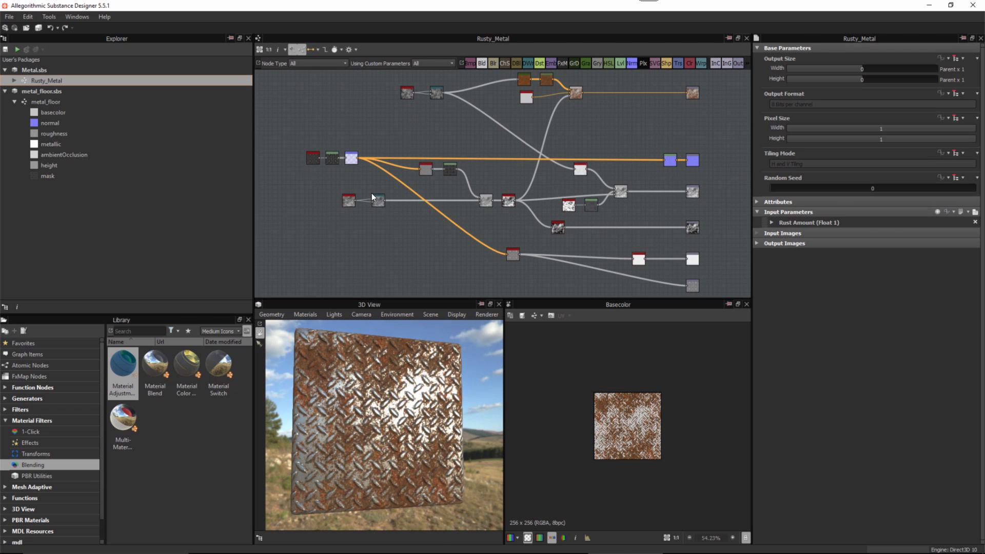
Place an instance of the metal_floor graph in the empty area beside the existing nodes of the Rusty_Metal graph
{"action": "middle_click_drag", "start_coordinate": [426, 218], "coordinate": [569, 217]}
{"action": "middle_click_drag", "start_coordinate": [394, 207], "coordinate": [539, 213]}
{"action": "scroll", "coordinate": [525, 208], "scroll_direction": "up", "scroll_amount": 1}
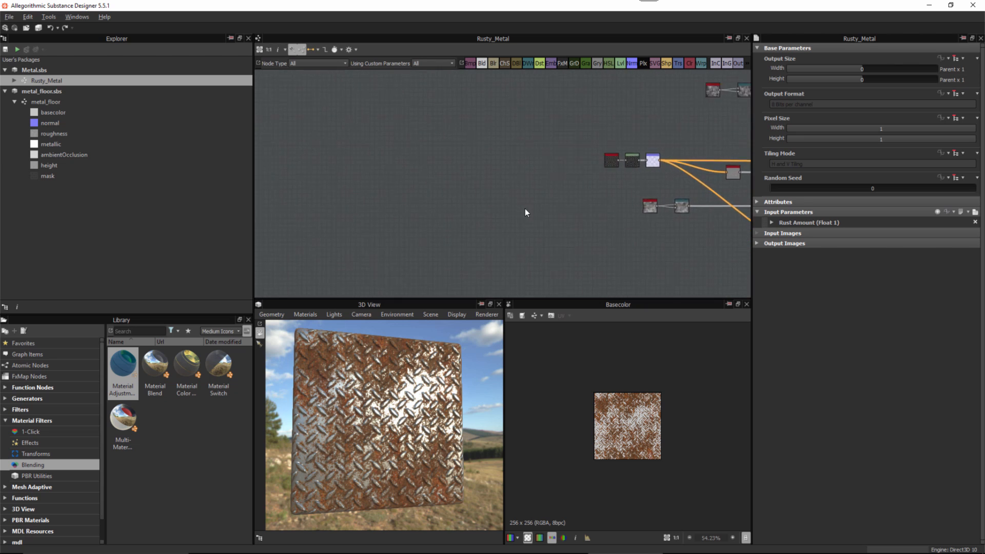
{"action": "scroll", "coordinate": [525, 208], "scroll_direction": "up", "scroll_amount": 1}
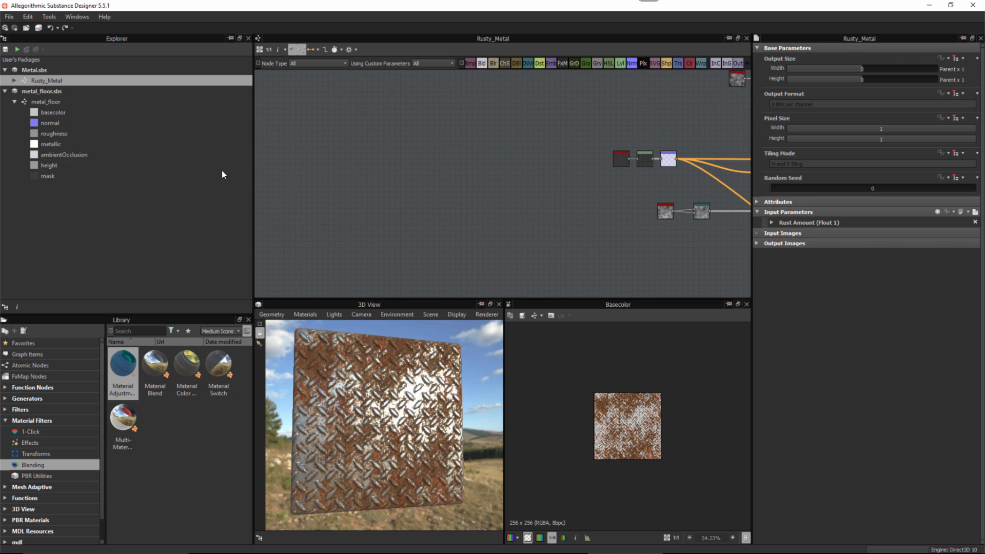
{"action": "left_click", "coordinate": [39, 102]}
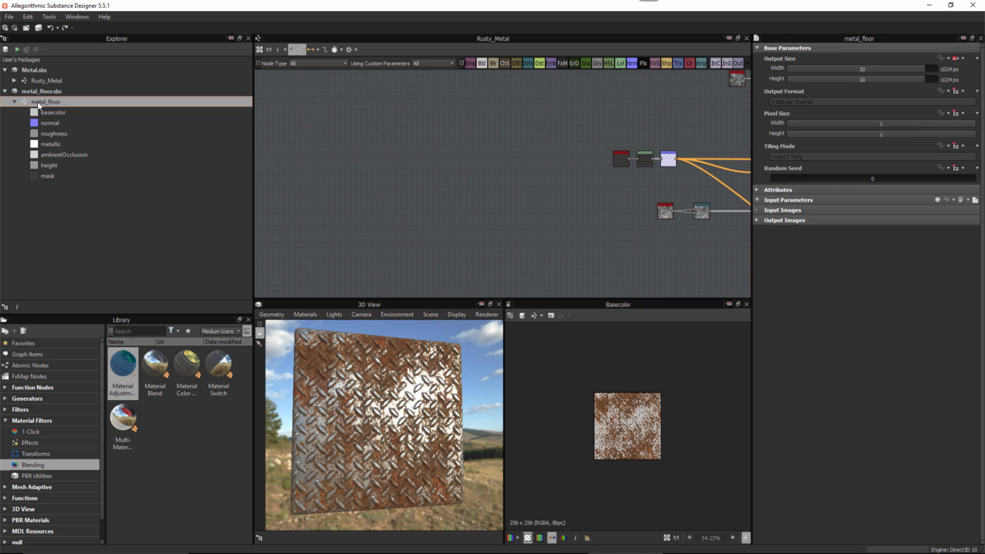
{"action": "left_click_drag", "start_coordinate": [38, 102], "coordinate": [397, 138]}
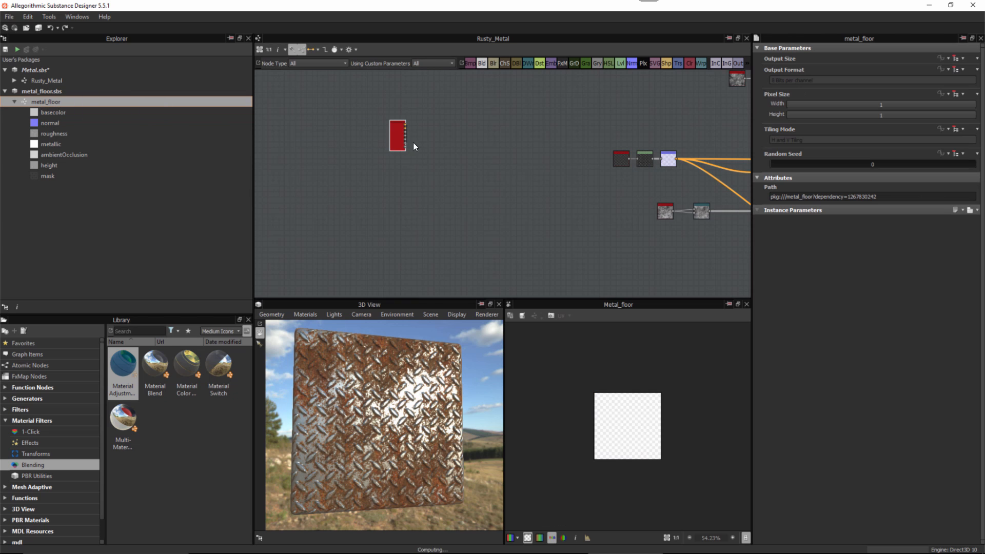
Switch the graph's link creation mode to Compact Material and try pulling a link from the metal_floor node's material output
{"action": "scroll", "coordinate": [435, 203], "scroll_direction": "up", "scroll_amount": 5}
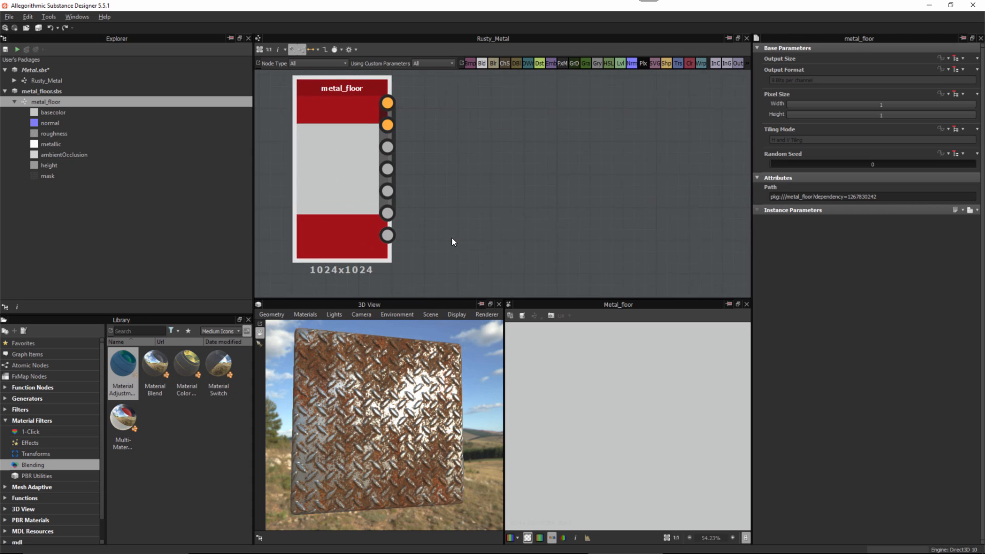
{"action": "scroll", "coordinate": [452, 238], "scroll_direction": "down", "scroll_amount": 1}
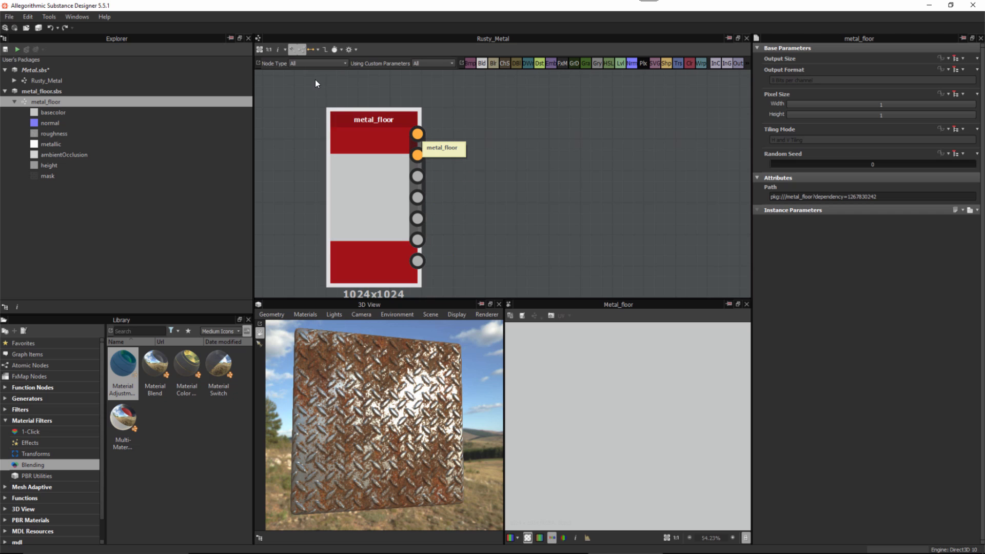
{"action": "left_click", "coordinate": [317, 50]}
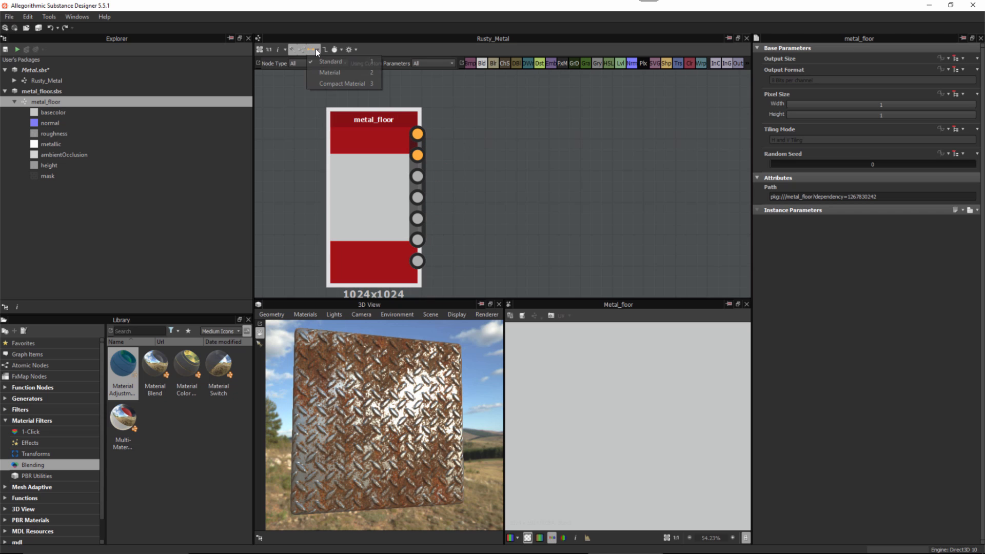
{"action": "left_click", "coordinate": [335, 83]}
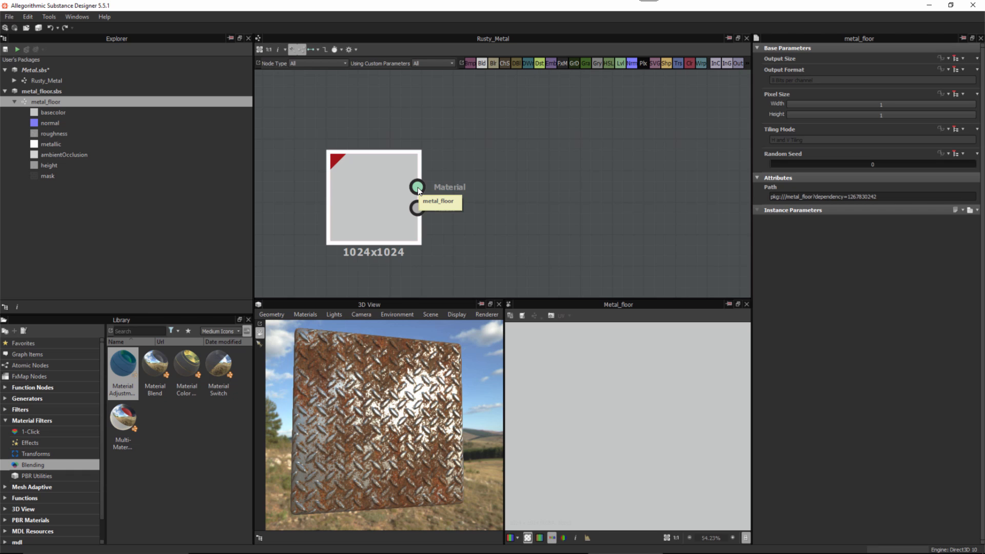
{"action": "left_click_drag", "start_coordinate": [418, 189], "coordinate": [493, 148]}
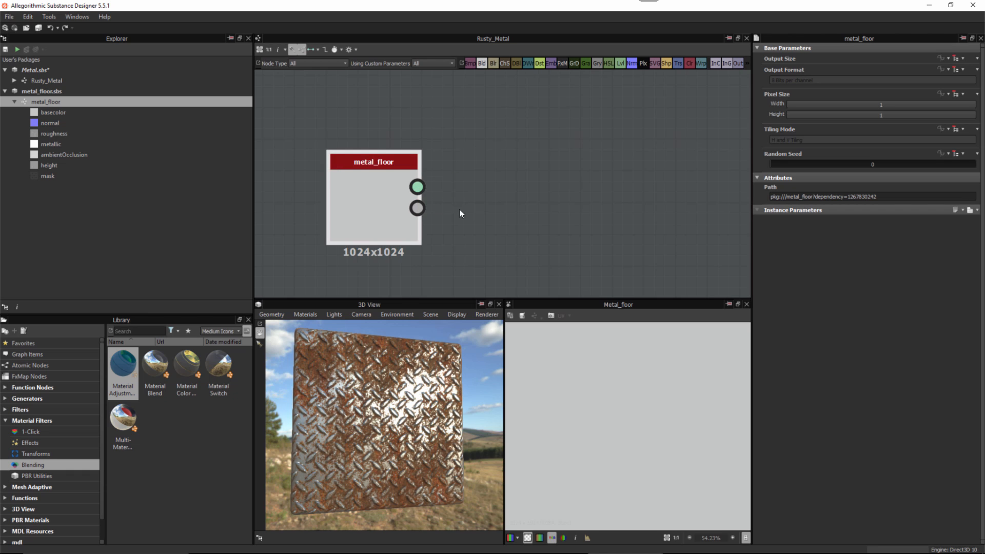
Preview the metal_floor node's mask output in the 2D view and delete the node from the Rusty_Metal graph
{"action": "left_click", "coordinate": [418, 208]}
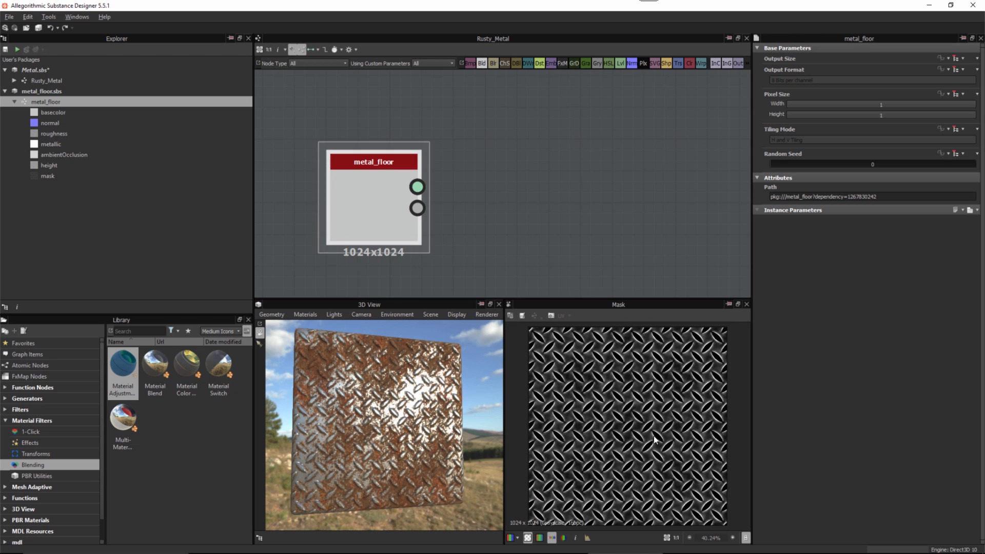
{"action": "scroll", "coordinate": [655, 439], "scroll_direction": "down", "scroll_amount": 1}
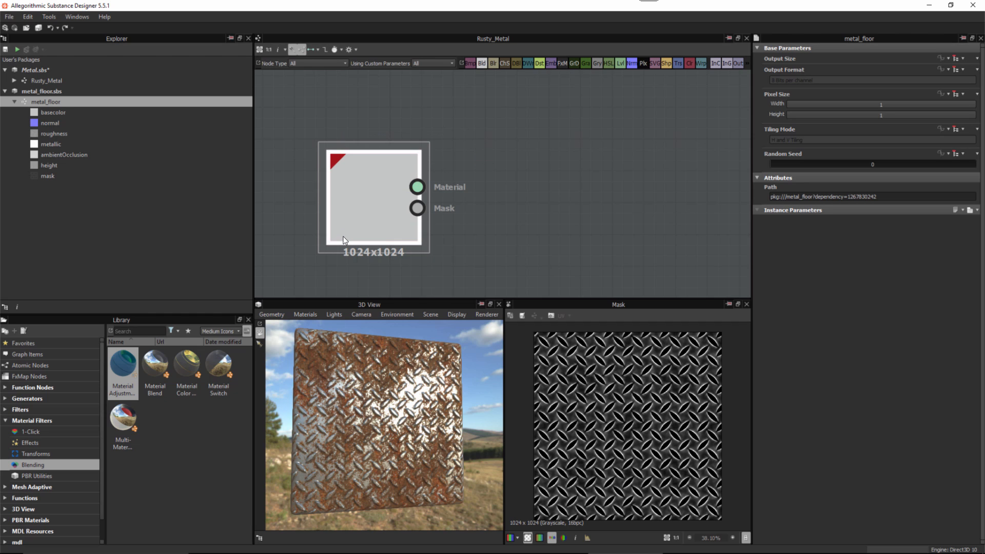
{"action": "key", "text": "Delete"}
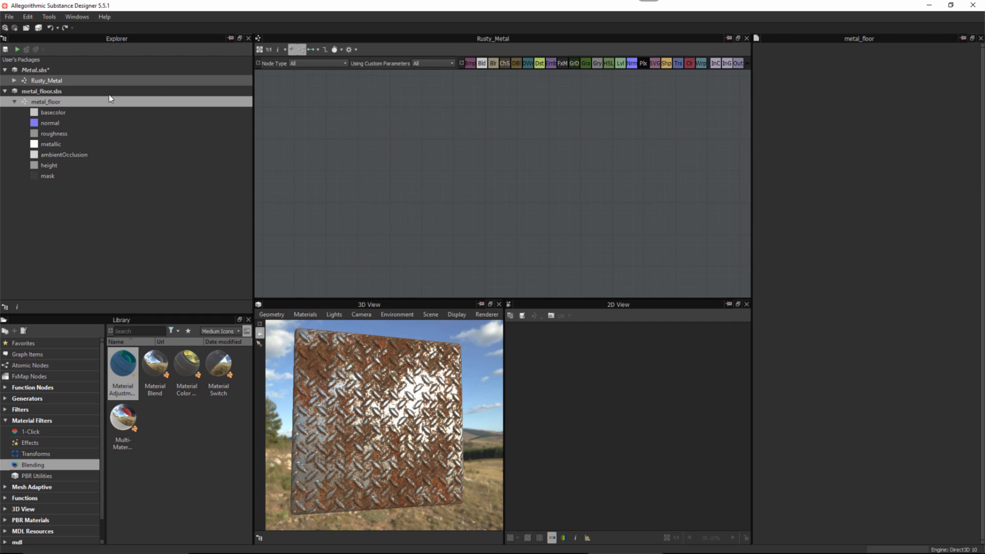
In the metal_floor graph, expose the PBR Metal Reflectance node's Metal Color as metal_colors and review that input's settings at graph level
{"action": "double_click", "coordinate": [37, 101]}
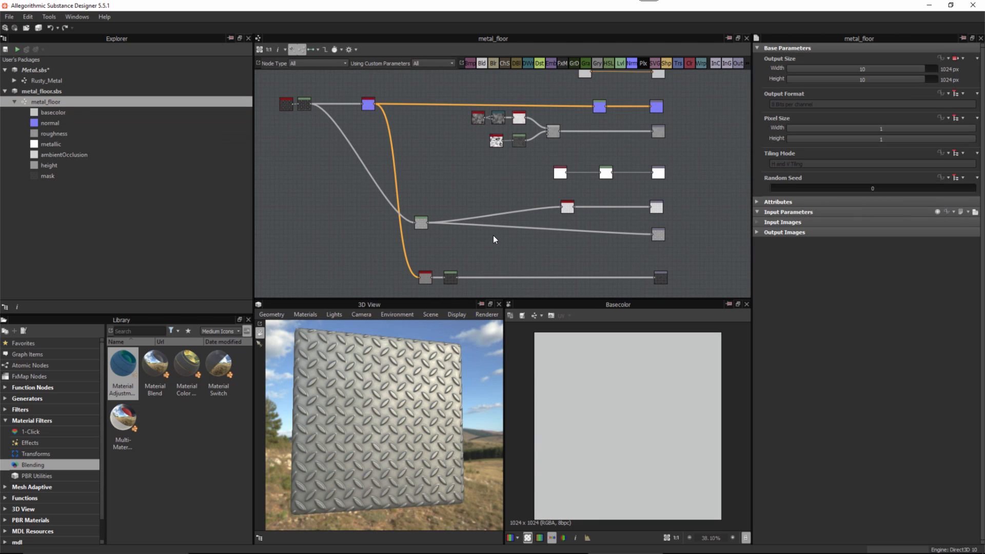
{"action": "scroll", "coordinate": [571, 190], "scroll_direction": "up", "scroll_amount": 8}
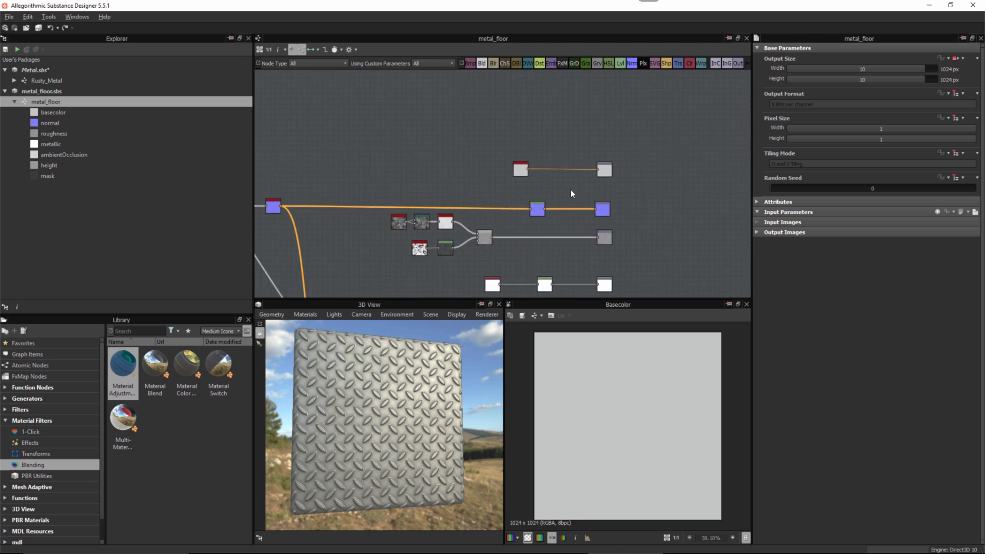
{"action": "middle_click_drag", "start_coordinate": [539, 207], "coordinate": [444, 182]}
{"action": "left_click", "coordinate": [419, 161]}
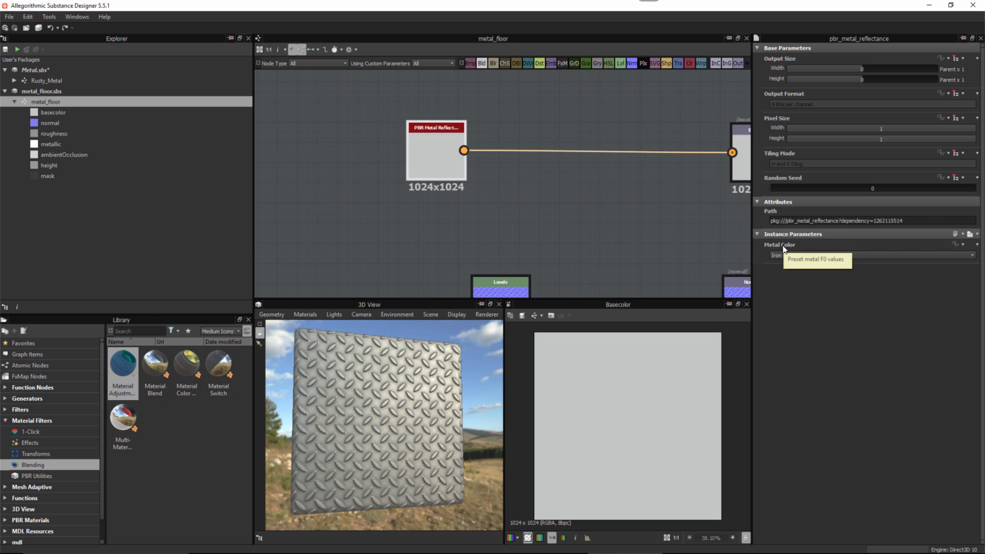
{"action": "left_click", "coordinate": [962, 244]}
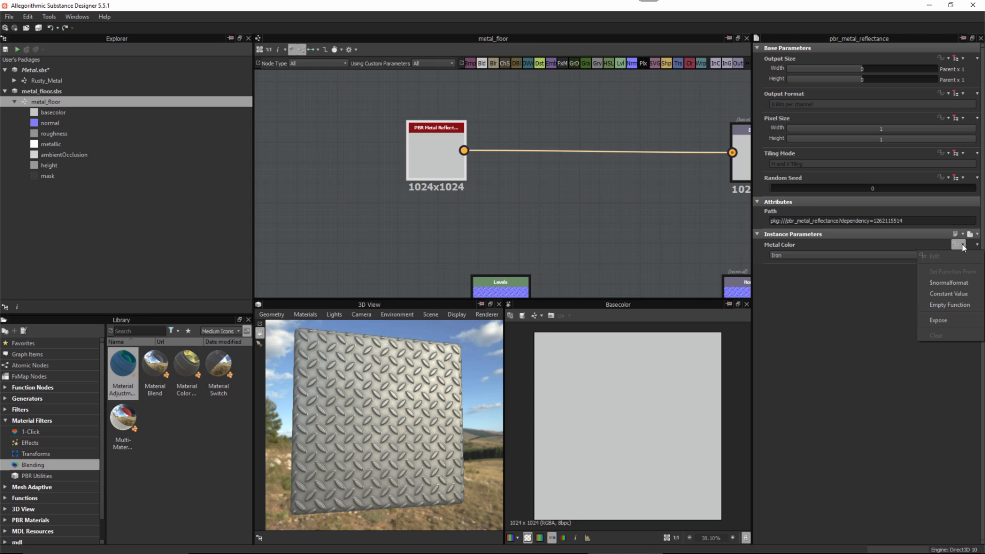
{"action": "left_click", "coordinate": [939, 321]}
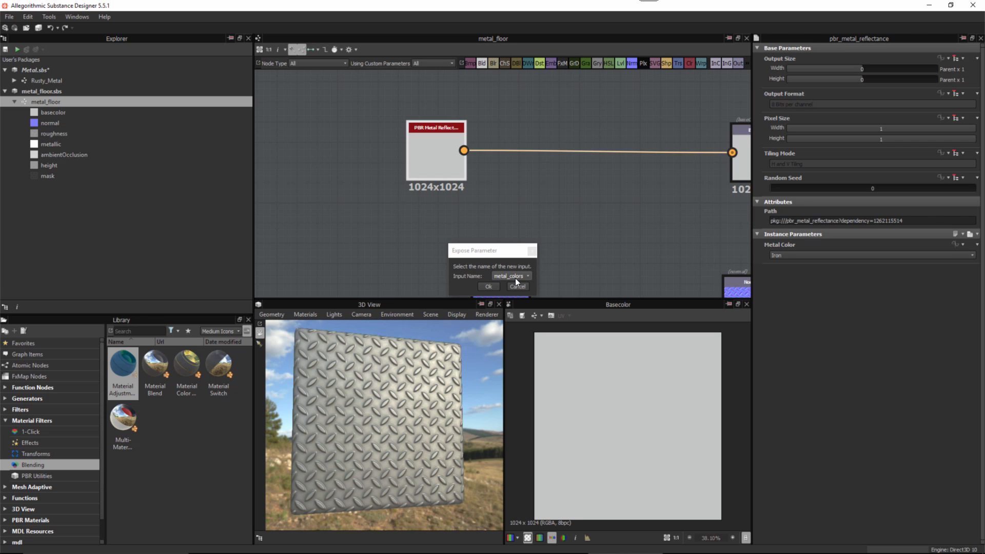
{"action": "left_click", "coordinate": [489, 286]}
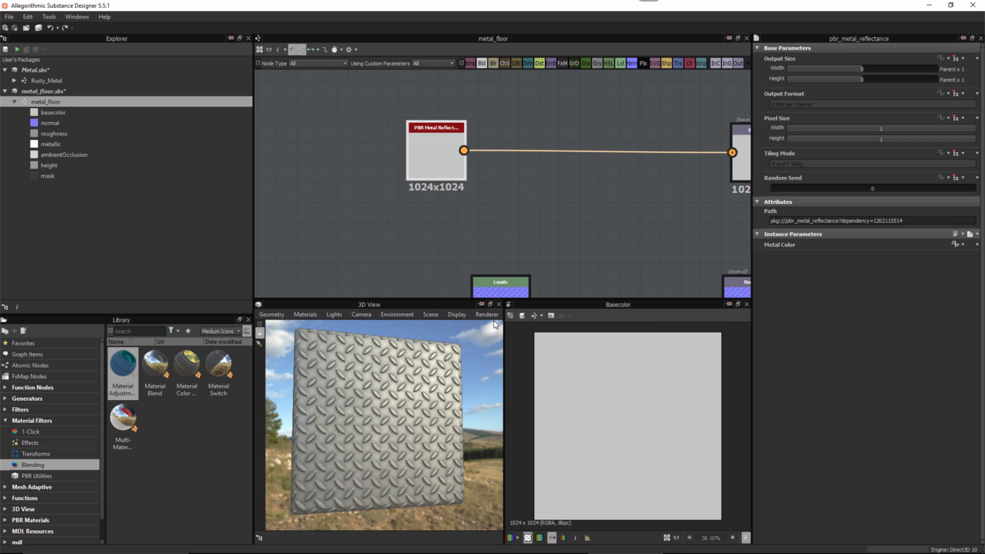
{"action": "left_click", "coordinate": [544, 217]}
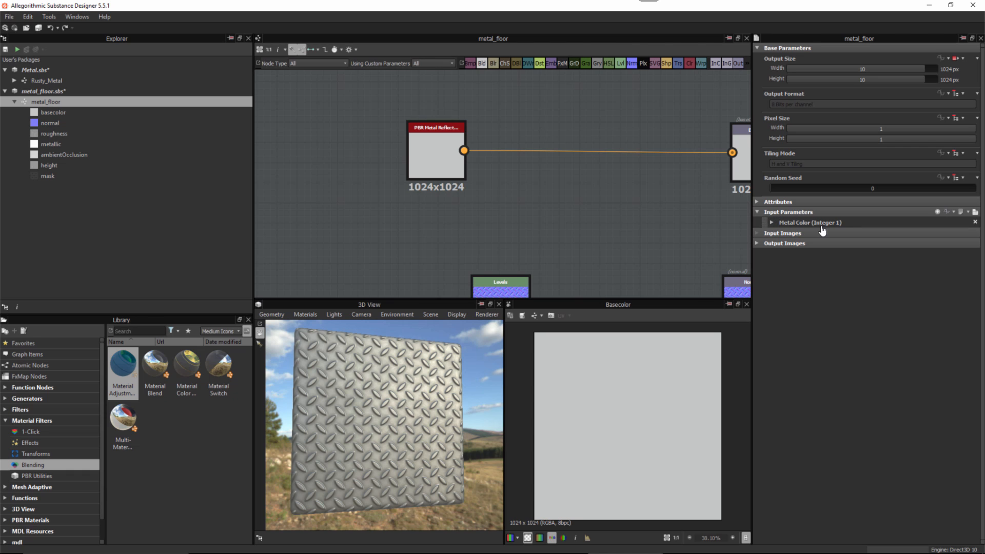
{"action": "left_click", "coordinate": [772, 222]}
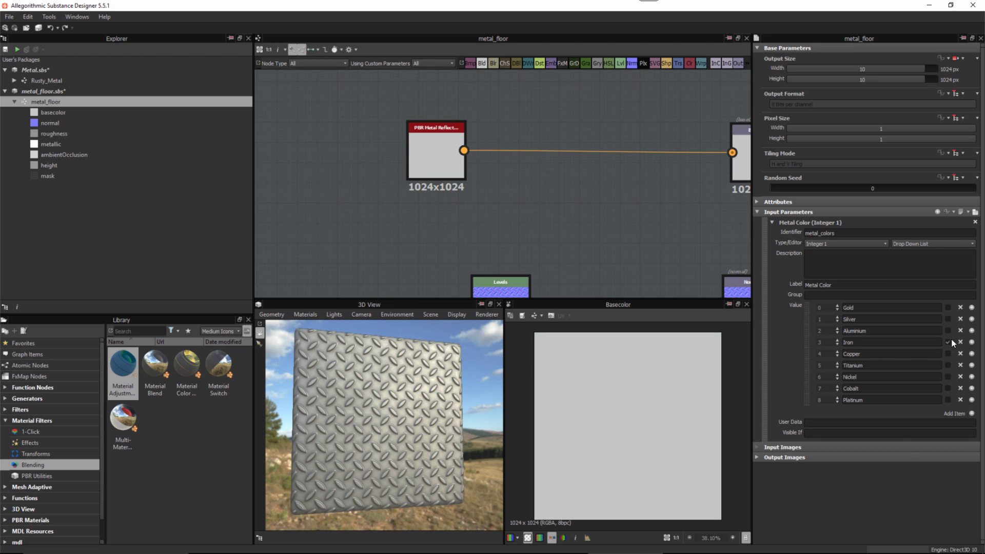
{"action": "left_click", "coordinate": [772, 222]}
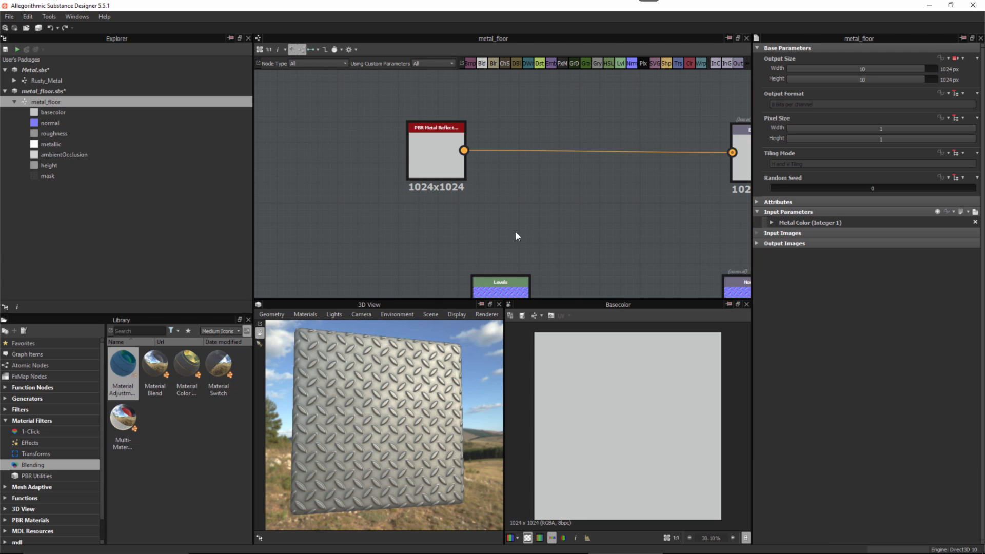
Preview the Blend node that feeds the roughness output and examine its parameters and incoming connections
{"action": "scroll", "coordinate": [583, 232], "scroll_direction": "down", "scroll_amount": 6}
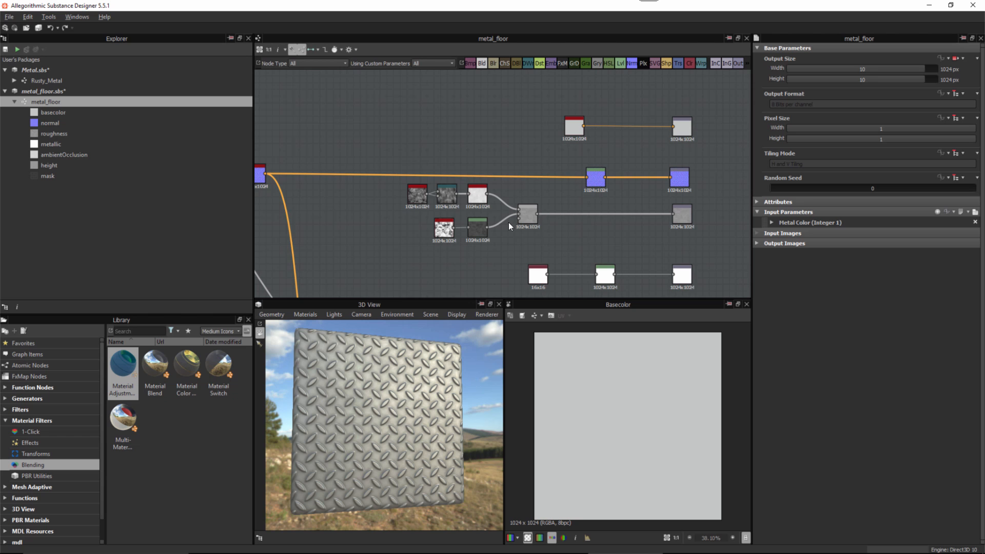
{"action": "scroll", "coordinate": [509, 223], "scroll_direction": "up", "scroll_amount": 3}
{"action": "left_click", "coordinate": [547, 214]}
{"action": "double_click", "coordinate": [548, 215]}
{"action": "scroll", "coordinate": [599, 241], "scroll_direction": "up", "scroll_amount": 3}
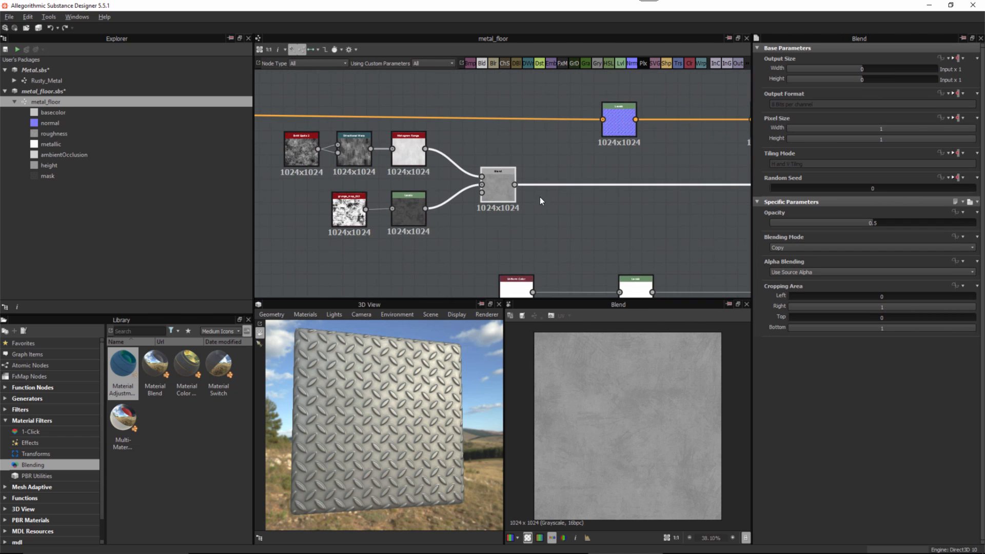
{"action": "scroll", "coordinate": [644, 236], "scroll_direction": "down", "scroll_amount": 4}
{"action": "left_click_drag", "start_coordinate": [396, 174], "coordinate": [609, 221]}
{"action": "scroll", "coordinate": [683, 241], "scroll_direction": "up", "scroll_amount": 1}
{"action": "scroll", "coordinate": [691, 274], "scroll_direction": "up", "scroll_amount": 2}
{"action": "middle_click_drag", "start_coordinate": [691, 274], "coordinate": [629, 273]}
{"action": "left_click", "coordinate": [621, 264]}
{"action": "scroll", "coordinate": [600, 246], "scroll_direction": "up", "scroll_amount": 2}
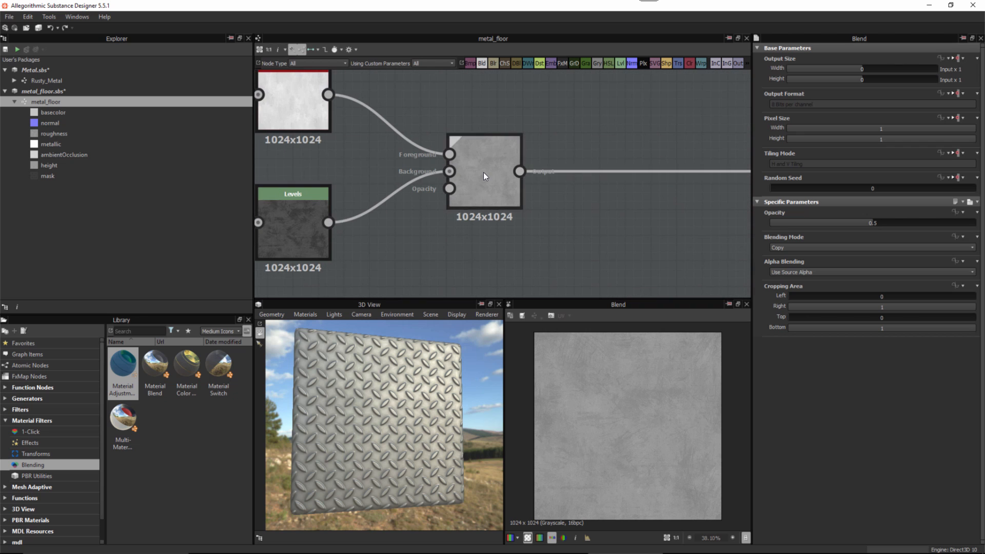
{"action": "left_click", "coordinate": [483, 171]}
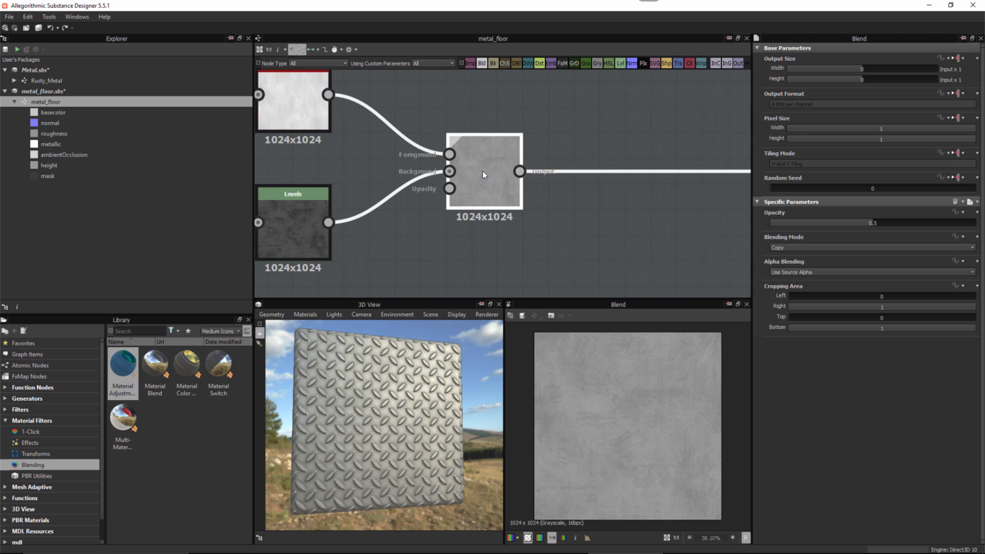
{"action": "left_click", "coordinate": [616, 211]}
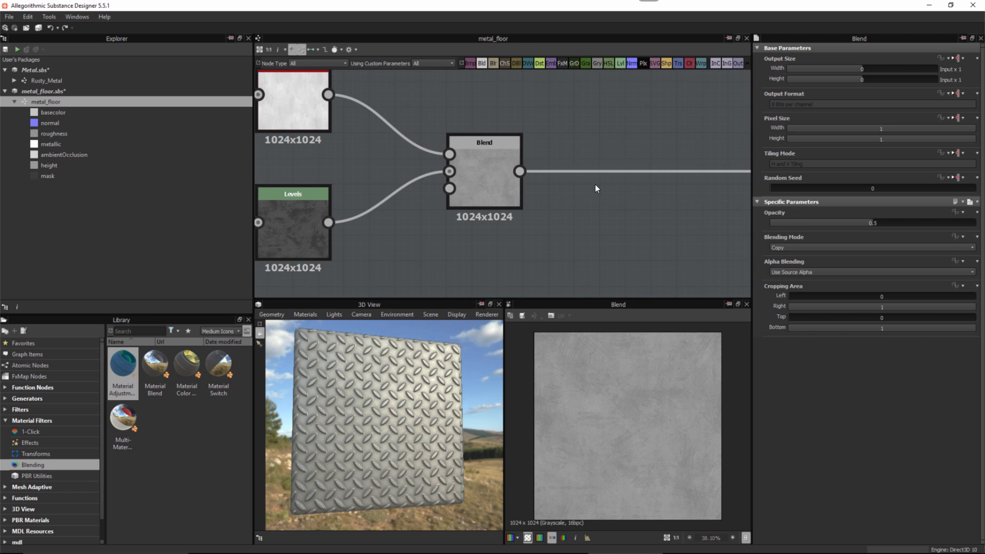
Insert a Histogram Range node into the link between the Blend node and the roughness output
{"action": "left_click_drag", "start_coordinate": [573, 136], "coordinate": [608, 222]}
{"action": "middle_click_drag", "start_coordinate": [661, 236], "coordinate": [562, 255]}
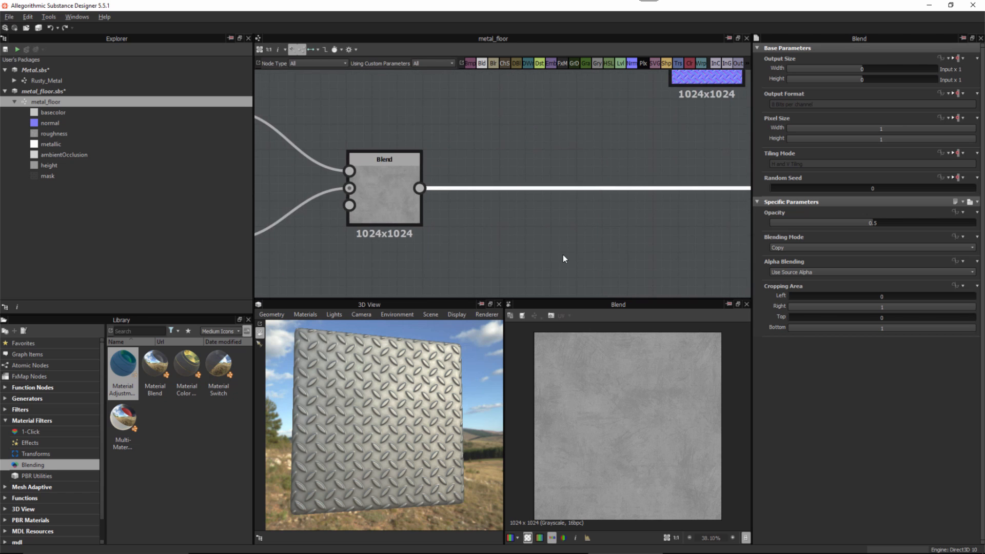
{"action": "right_click_drag", "start_coordinate": [562, 254], "coordinate": [514, 227], "text": "alt"}
{"action": "key", "text": "space"}
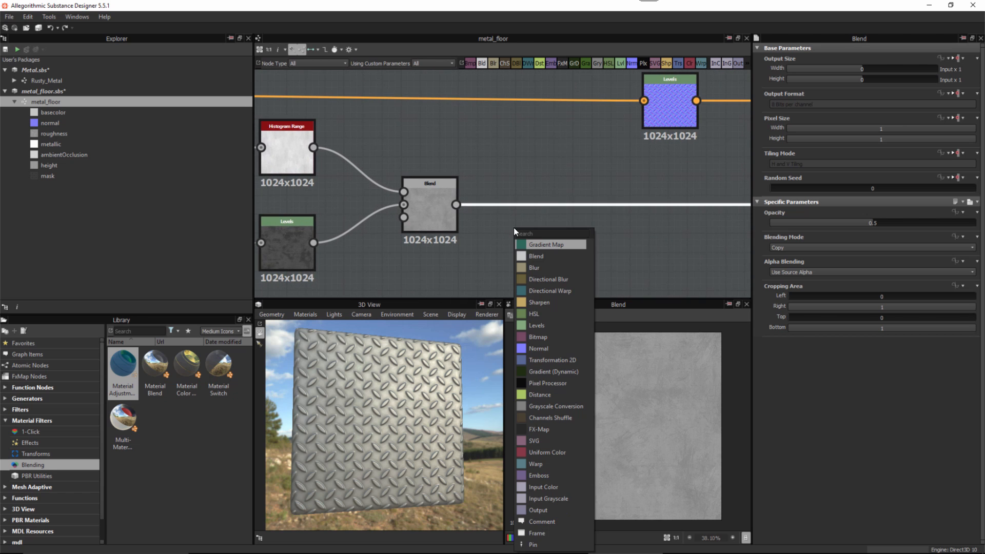
{"action": "type", "text": "his"}
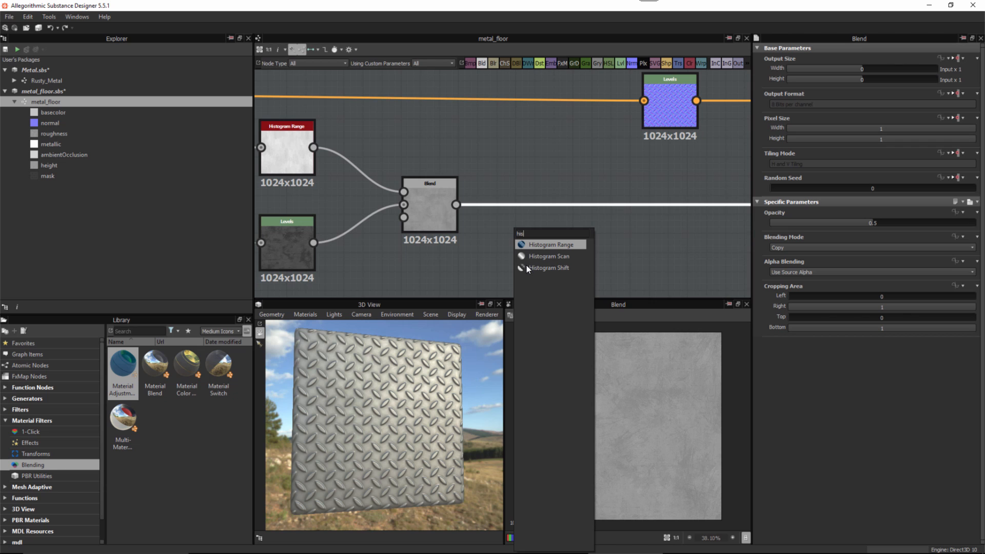
{"action": "left_click", "coordinate": [548, 245]}
{"action": "left_click_drag", "start_coordinate": [684, 205], "coordinate": [546, 200]}
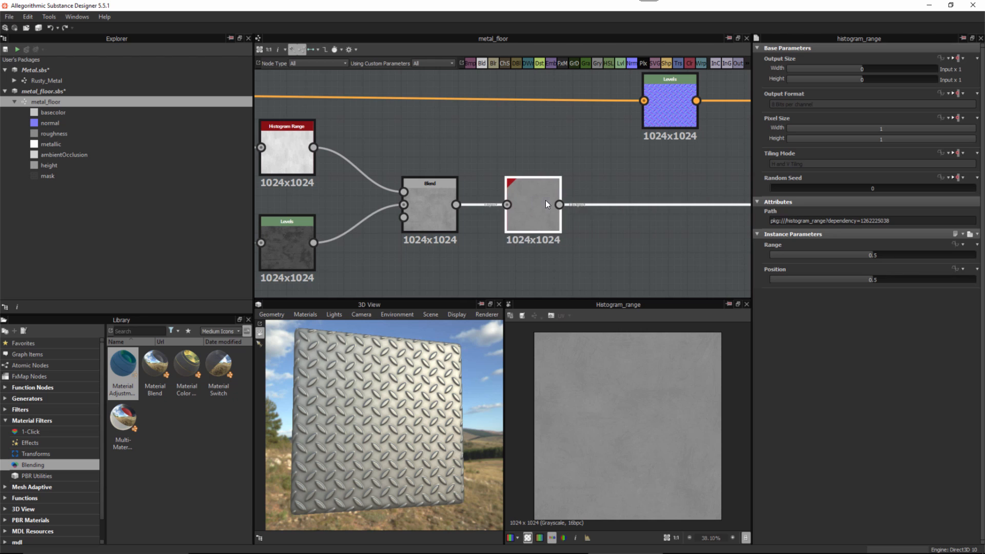
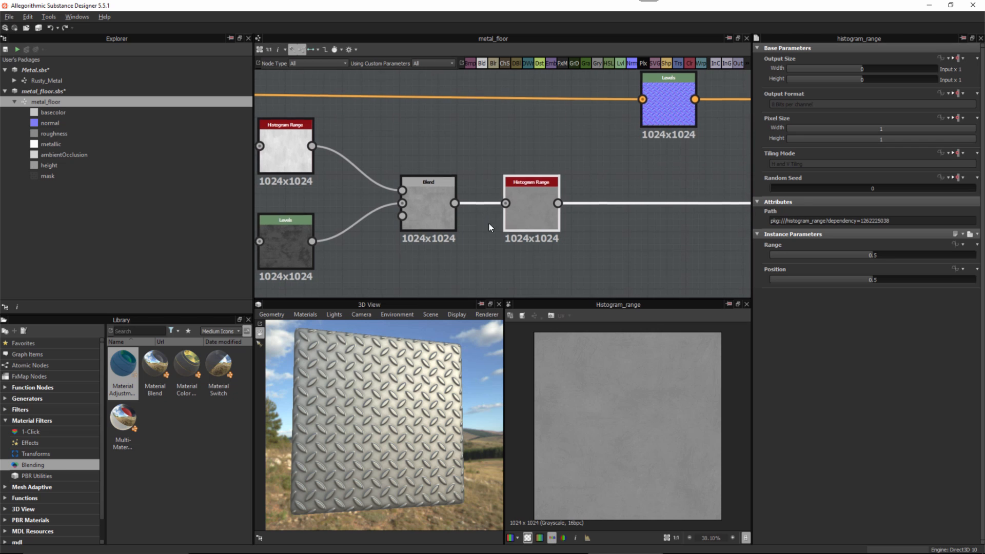
Set the new Histogram Range node's Range to 1 and compare its output with the Blend node's
{"action": "left_click", "coordinate": [427, 202]}
{"action": "left_click", "coordinate": [534, 205]}
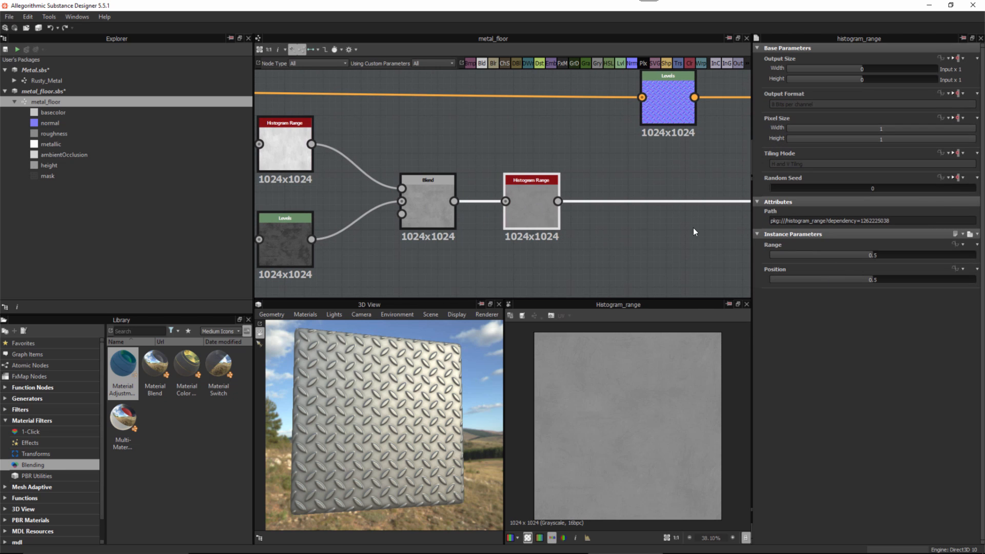
{"action": "scroll", "coordinate": [565, 232], "scroll_direction": "up", "scroll_amount": 2}
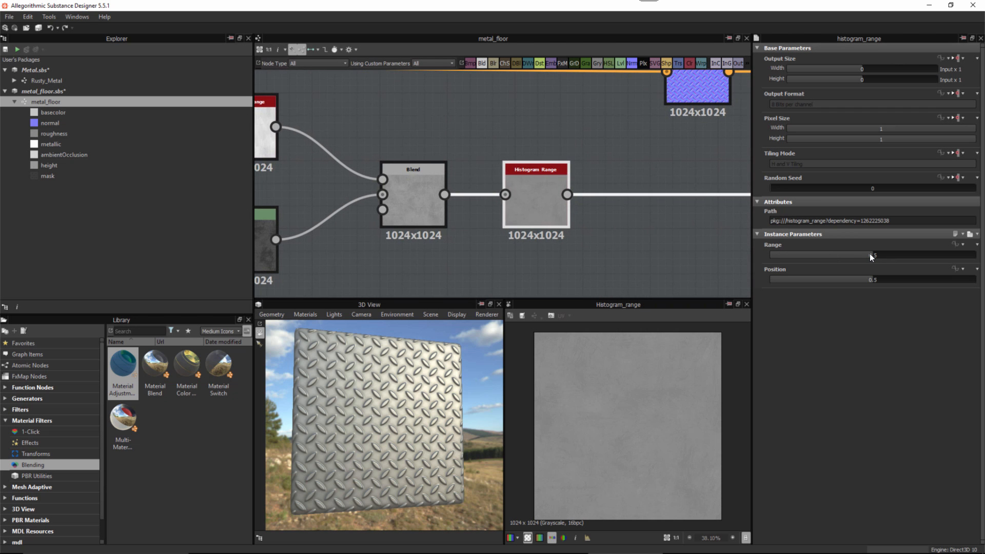
{"action": "left_click_drag", "start_coordinate": [870, 254], "coordinate": [978, 261]}
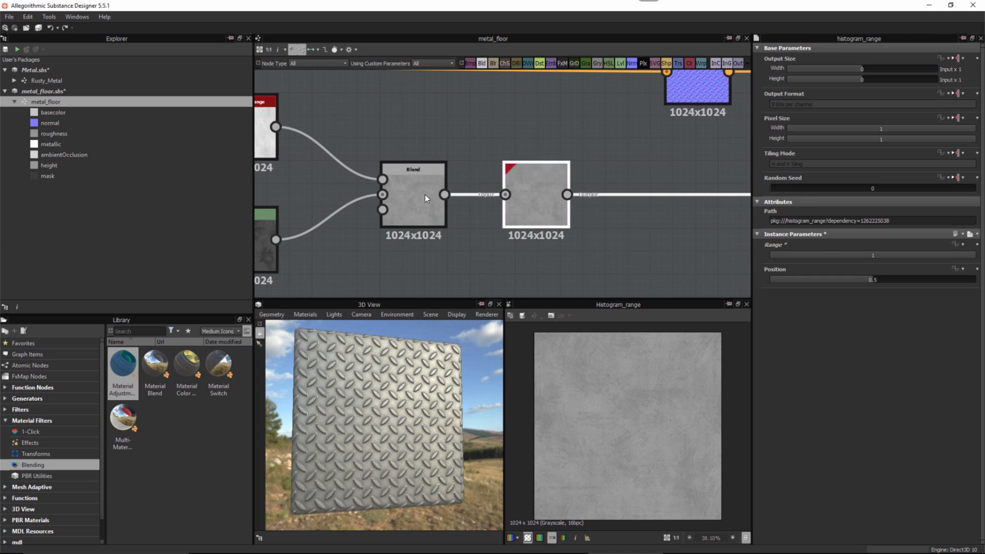
{"action": "double_click", "coordinate": [410, 192]}
{"action": "left_click", "coordinate": [537, 200]}
{"action": "double_click", "coordinate": [537, 198]}
{"action": "left_click", "coordinate": [409, 182]}
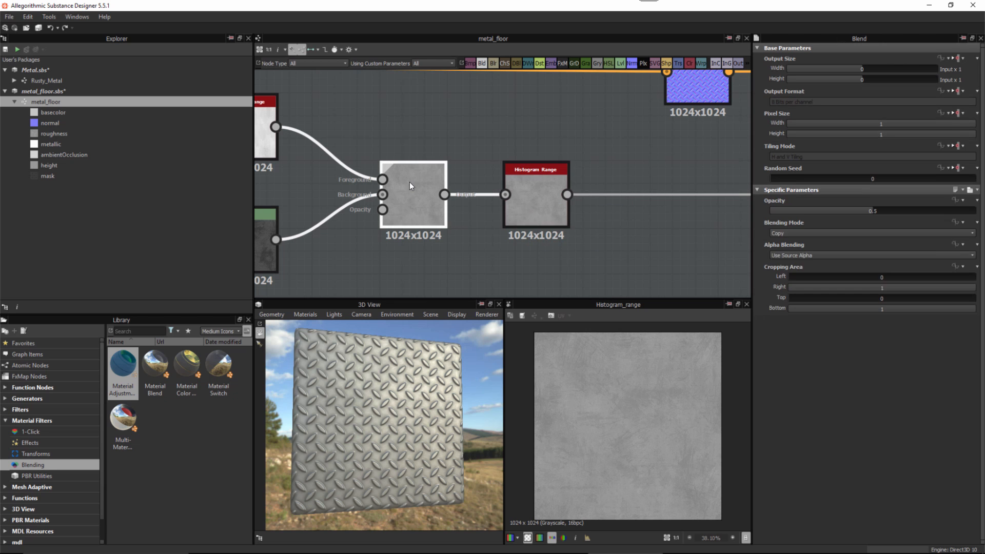
{"action": "left_click", "coordinate": [537, 195]}
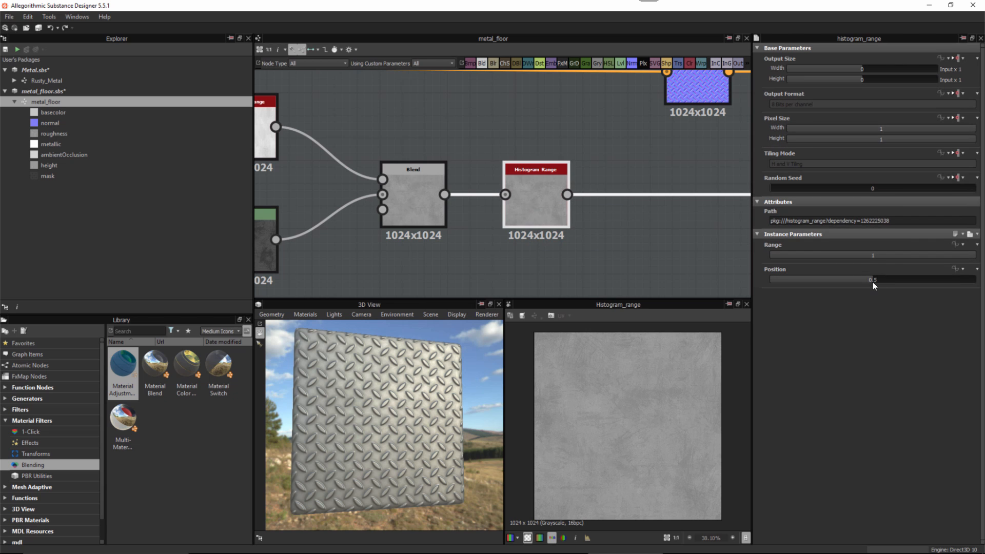
Test the Histogram Range Position at 0.33 and 0.67 on the 3D preview, and return it to 0.5
{"action": "left_click_drag", "start_coordinate": [873, 282], "coordinate": [839, 284]}
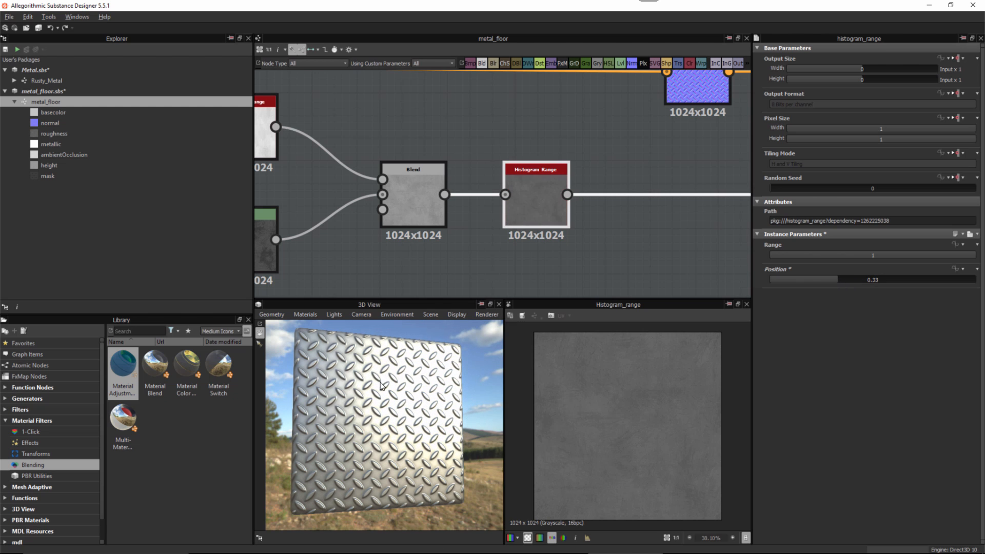
{"action": "left_click_drag", "start_coordinate": [379, 383], "coordinate": [668, 369]}
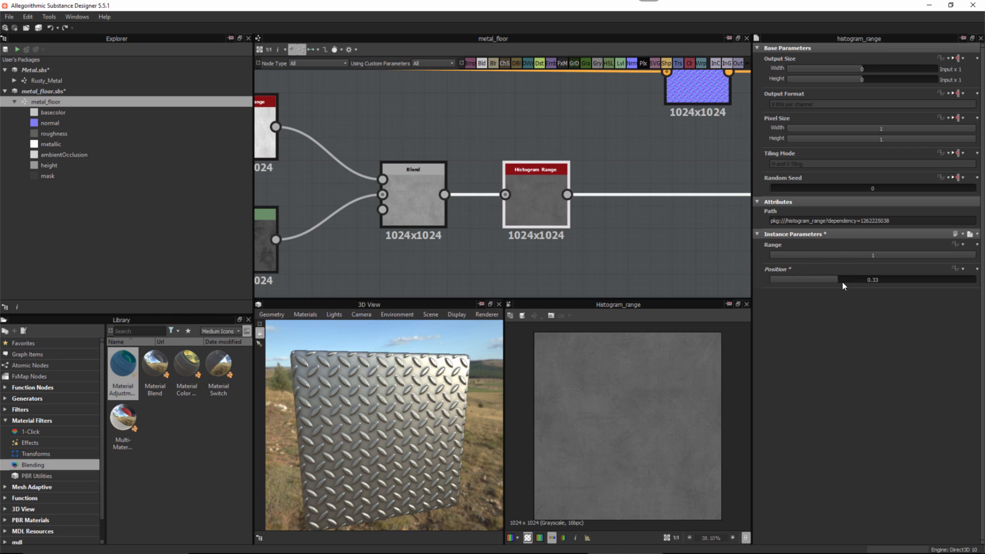
{"action": "left_click_drag", "start_coordinate": [840, 279], "coordinate": [907, 280]}
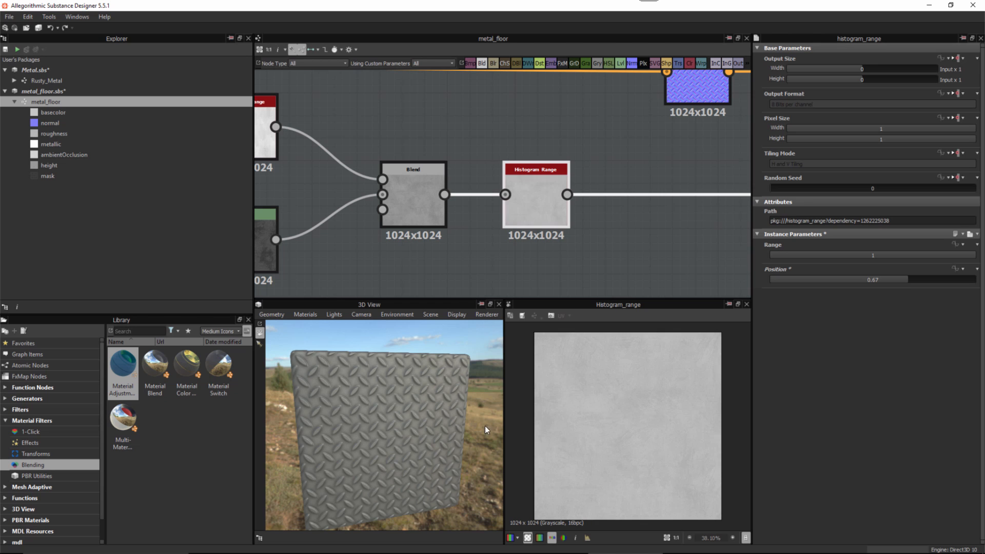
{"action": "left_click_drag", "start_coordinate": [441, 449], "coordinate": [405, 463]}
{"action": "left_click", "coordinate": [873, 281]}
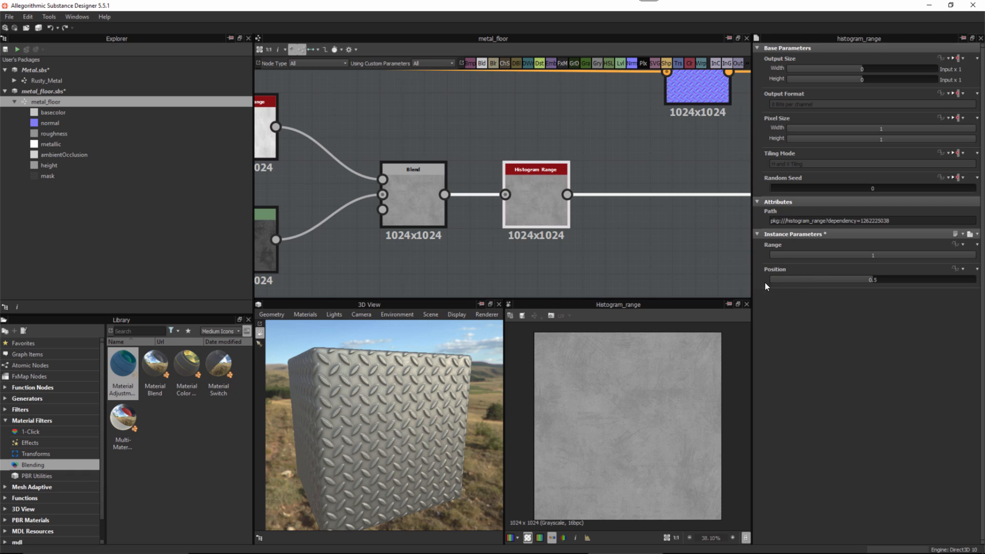
Expose the Histogram Range node's Position parameter as a new graph input named roughness_amount
{"action": "left_click", "coordinate": [962, 270]}
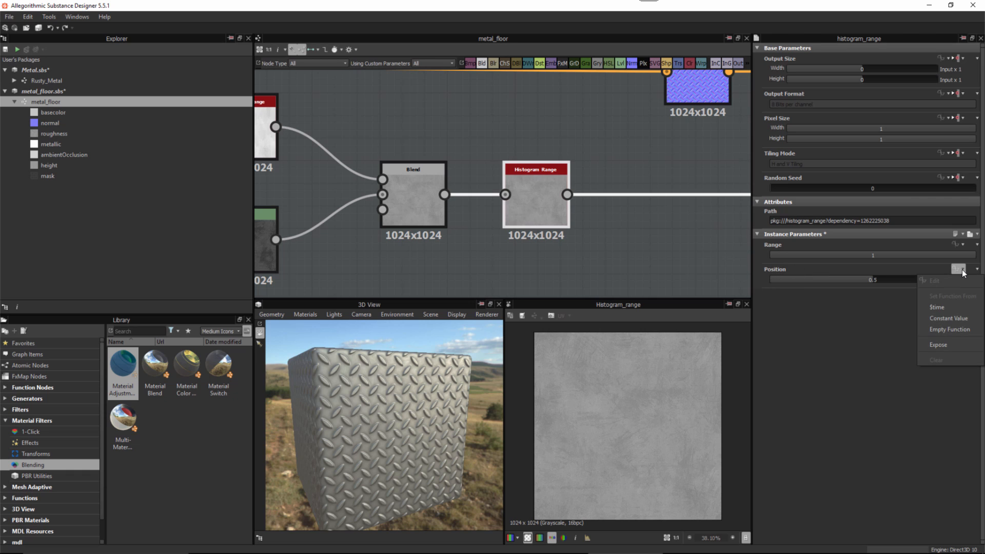
{"action": "left_click", "coordinate": [937, 347]}
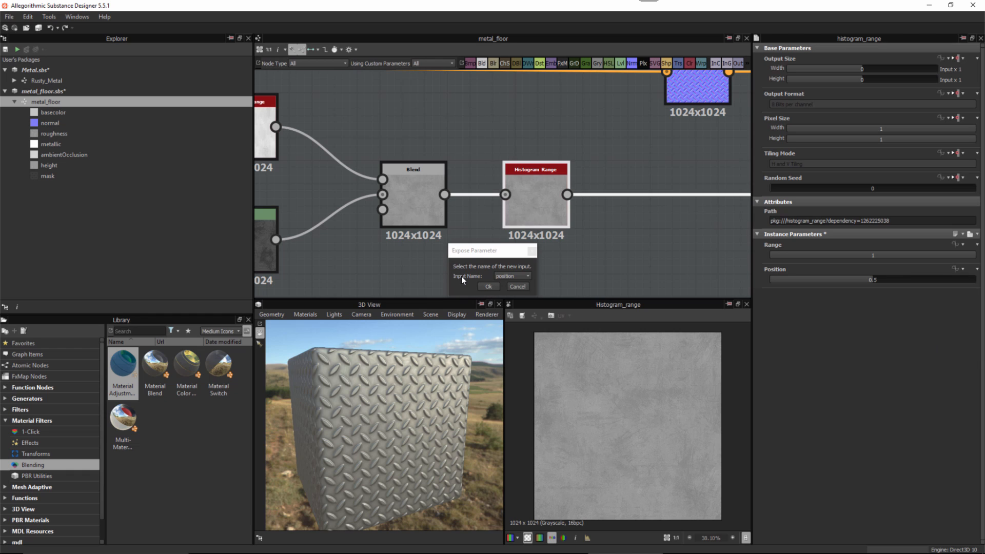
{"action": "left_click", "coordinate": [524, 277]}
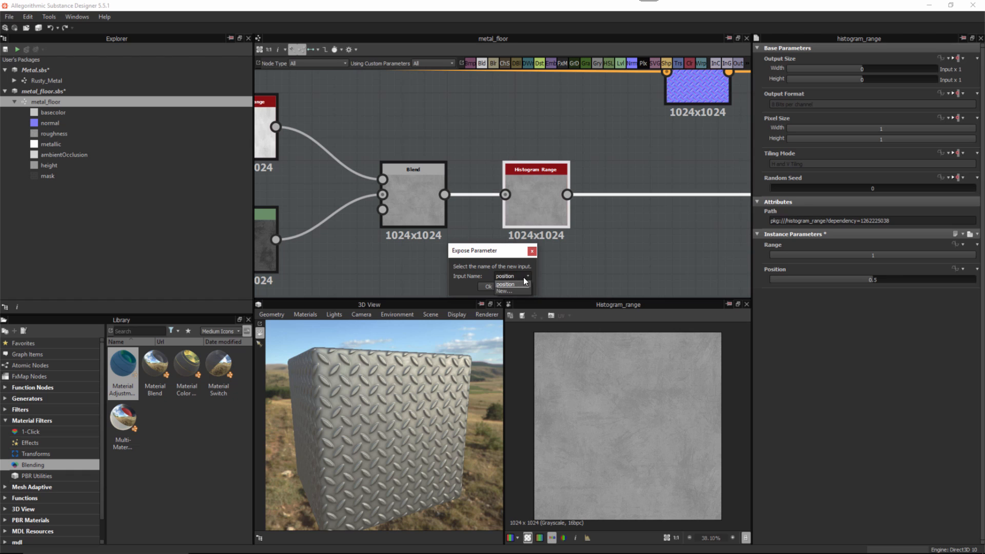
{"action": "left_click", "coordinate": [507, 291]}
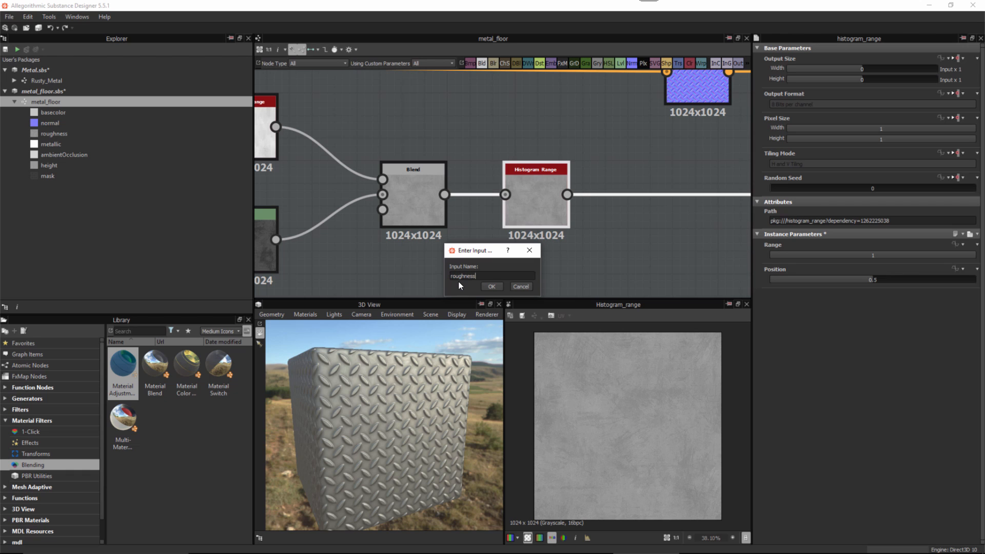
{"action": "type", "text": "roughness_amount"}
{"action": "left_click", "coordinate": [491, 285]}
{"action": "left_click", "coordinate": [490, 286]}
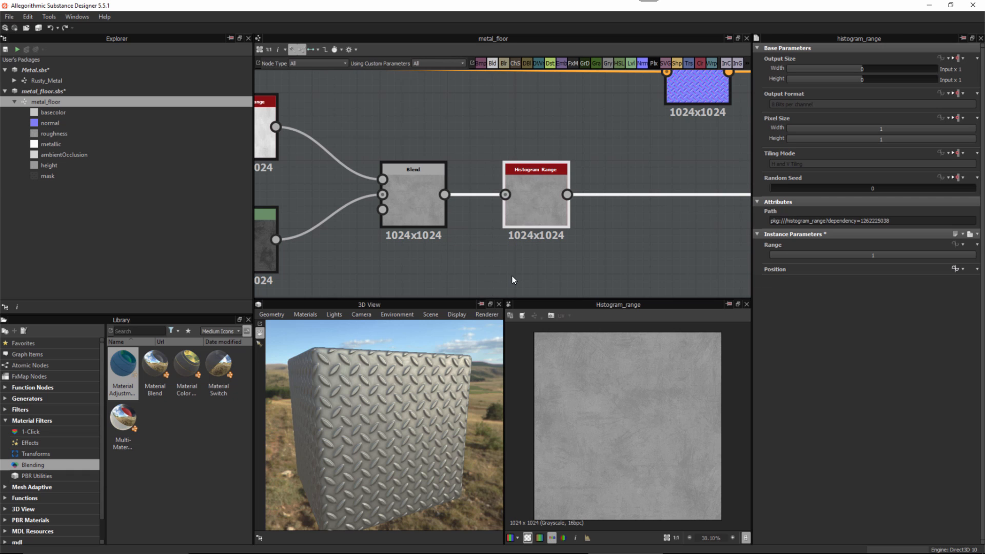
Change the label of the roughness_amount graph input from its default to "Roughness Amount"
{"action": "left_click", "coordinate": [622, 250]}
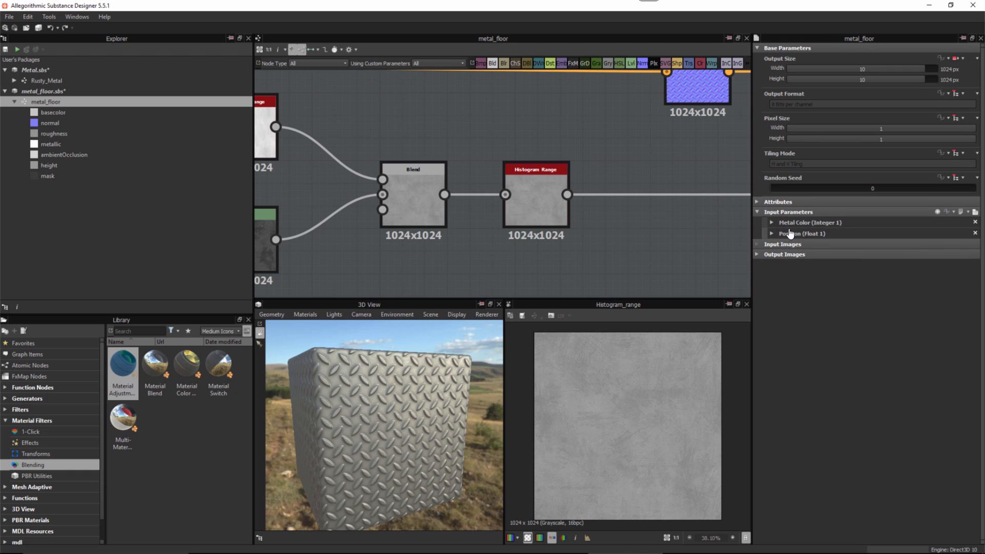
{"action": "left_click", "coordinate": [772, 234]}
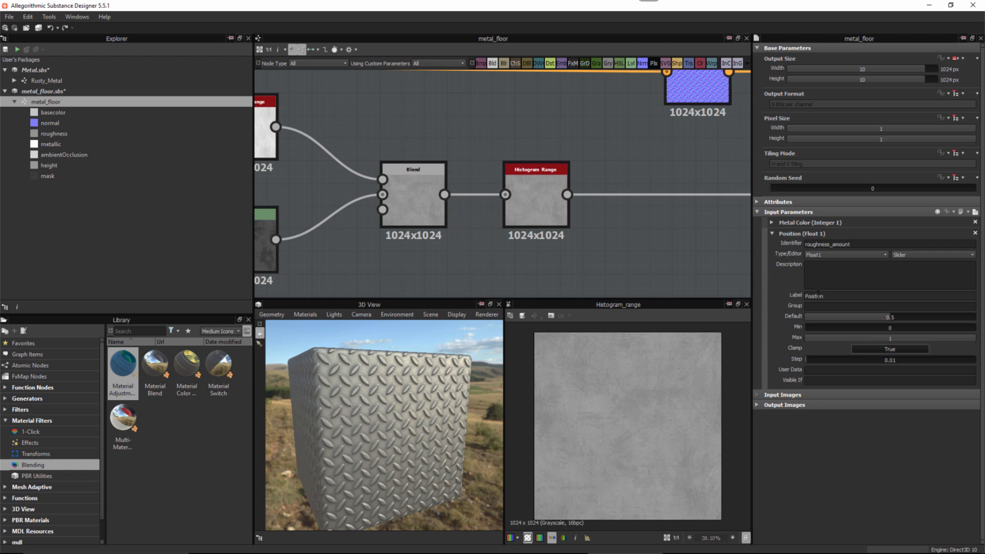
{"action": "left_click", "coordinate": [867, 296]}
{"action": "type", "text": "Roughness Amount"}
{"action": "key", "text": "Return"}
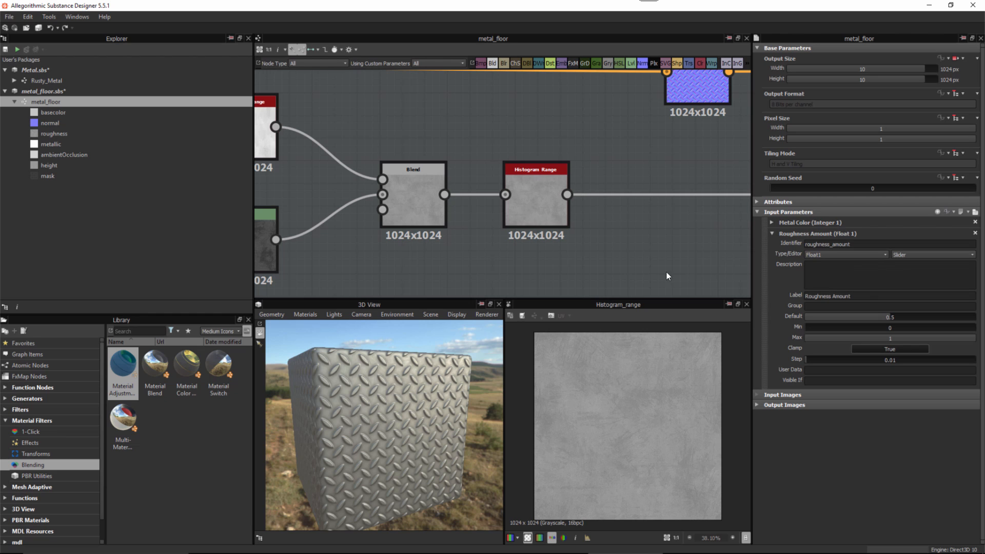
Review the Metal Color input's settings and preview how the graph's exposed parameters are presented, including the metal choices
{"action": "left_click", "coordinate": [772, 223]}
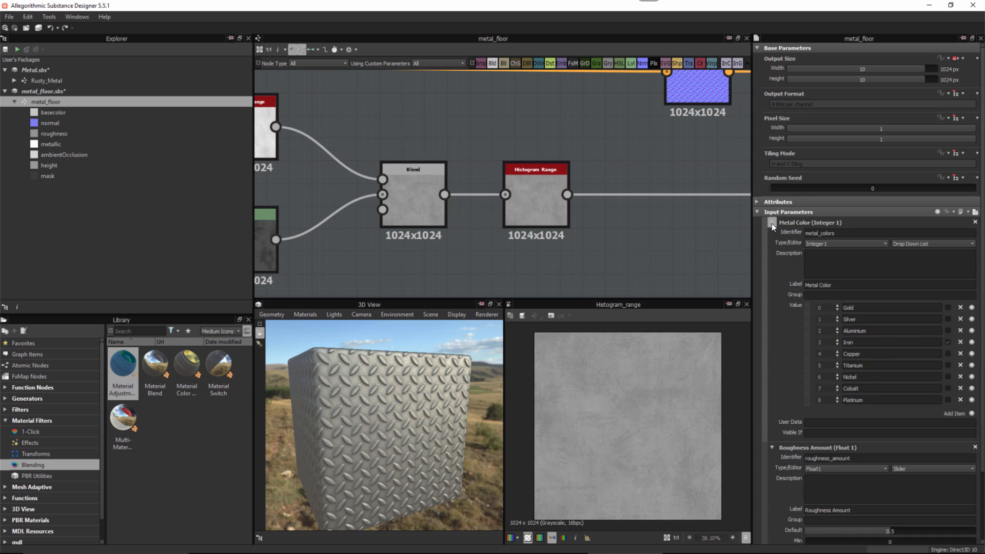
{"action": "left_click", "coordinate": [772, 223]}
{"action": "left_click", "coordinate": [772, 233]}
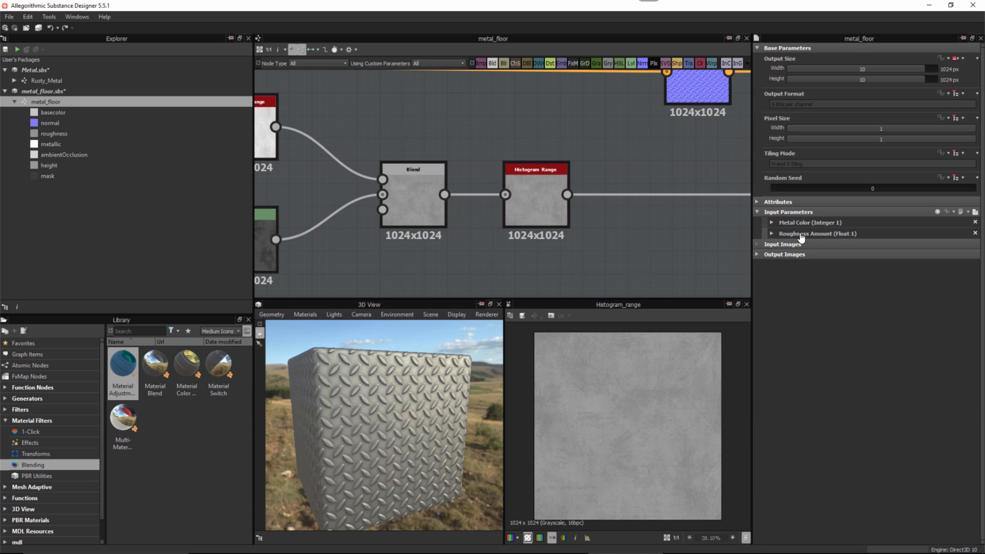
{"action": "left_click", "coordinate": [976, 212]}
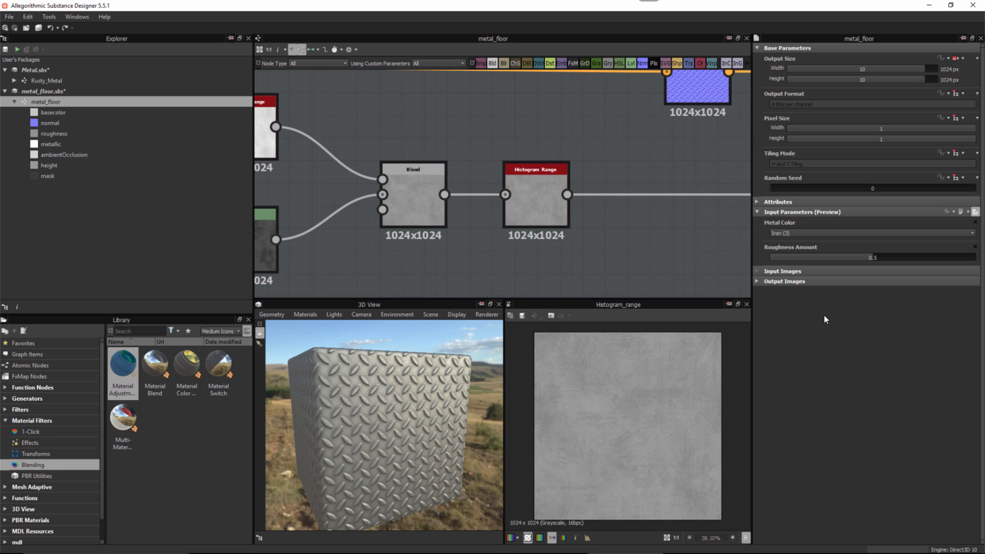
{"action": "left_click", "coordinate": [783, 234]}
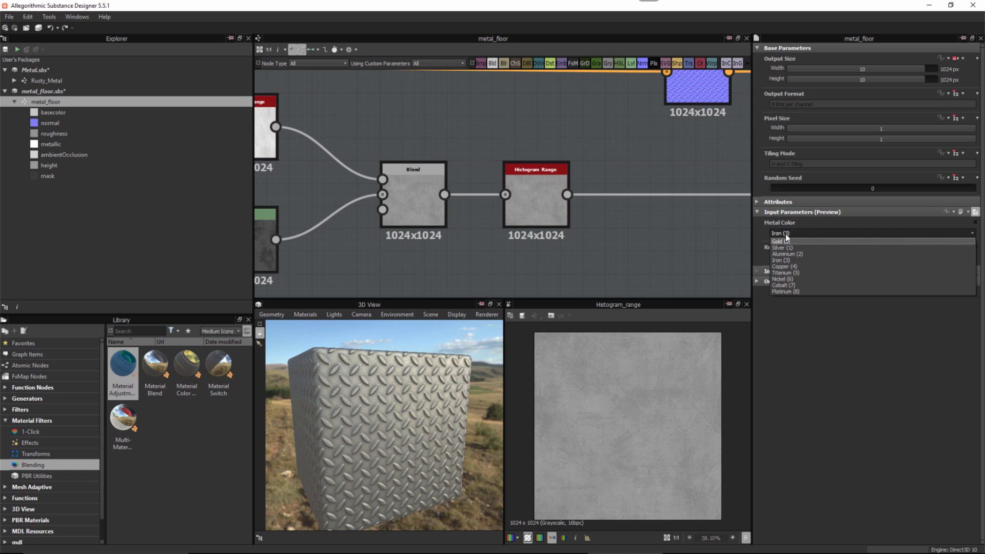
{"action": "left_click", "coordinate": [761, 239]}
{"action": "mouse_move", "coordinate": [873, 258]}
{"action": "left_mouse_down"}
{"action": "mouse_move", "coordinate": [892, 257]}
{"action": "mouse_move", "coordinate": [844, 257]}
{"action": "mouse_move", "coordinate": [875, 260]}
{"action": "left_mouse_up"}
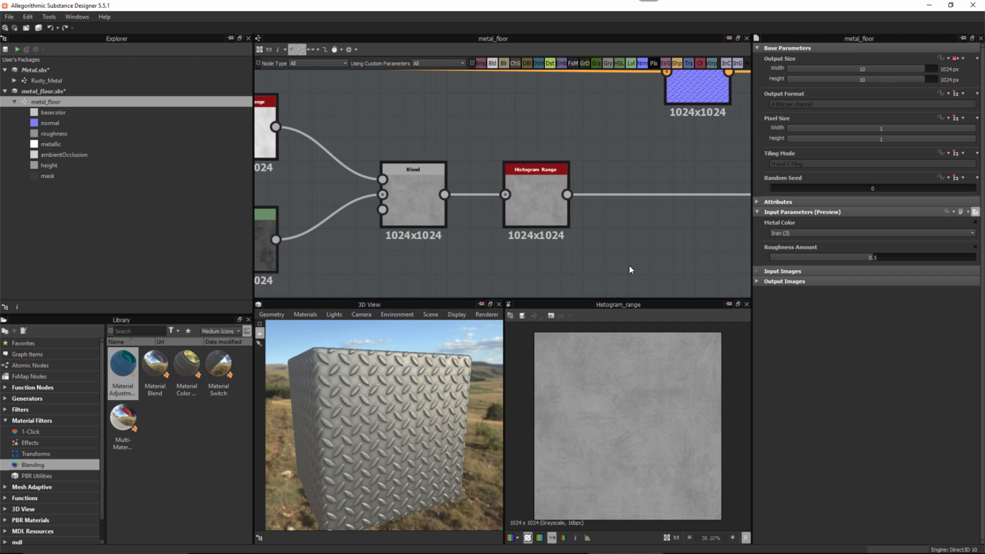
{"action": "scroll", "coordinate": [585, 226], "scroll_direction": "down", "scroll_amount": 2}
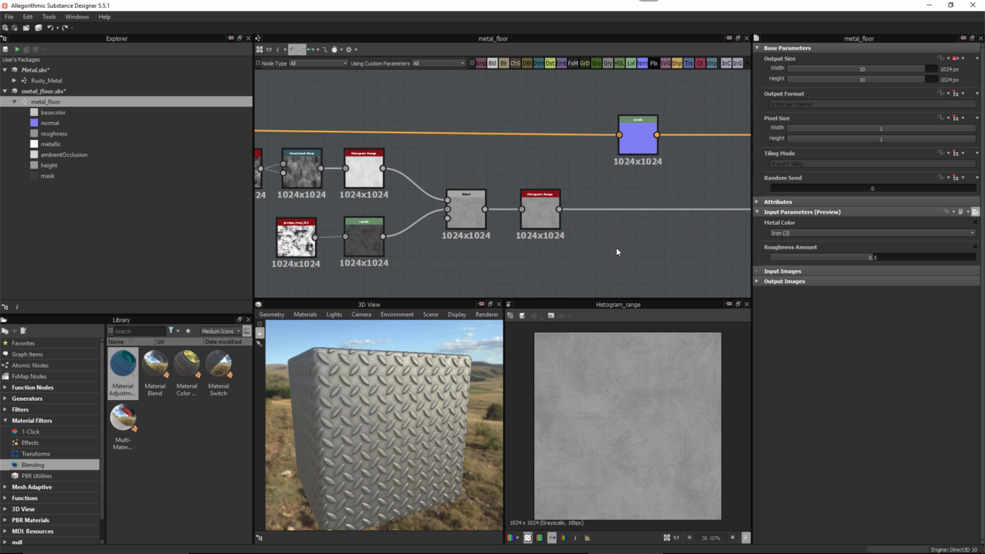
{"action": "left_click", "coordinate": [975, 212]}
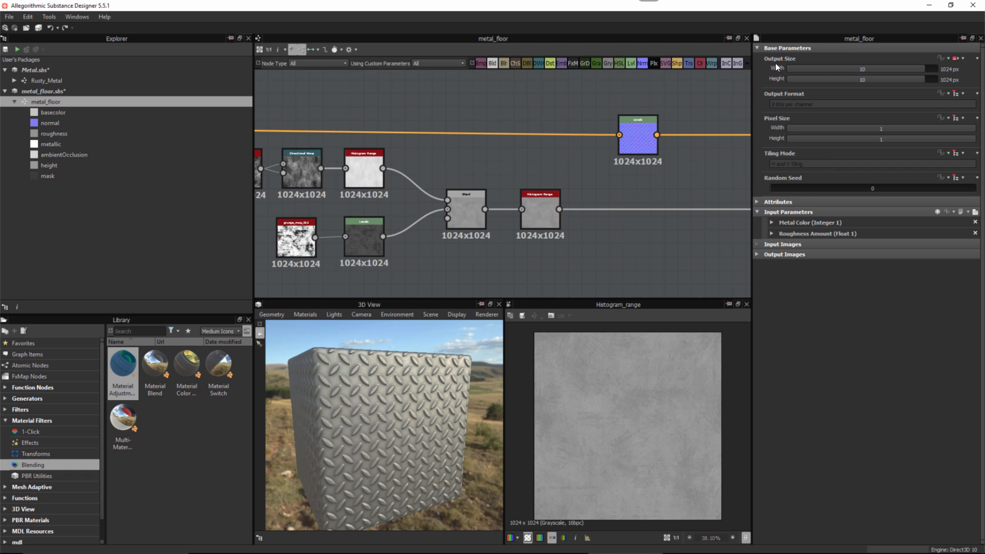
Set the metal_floor graph's Output Size to Relative to Parent
{"action": "left_click", "coordinate": [961, 58]}
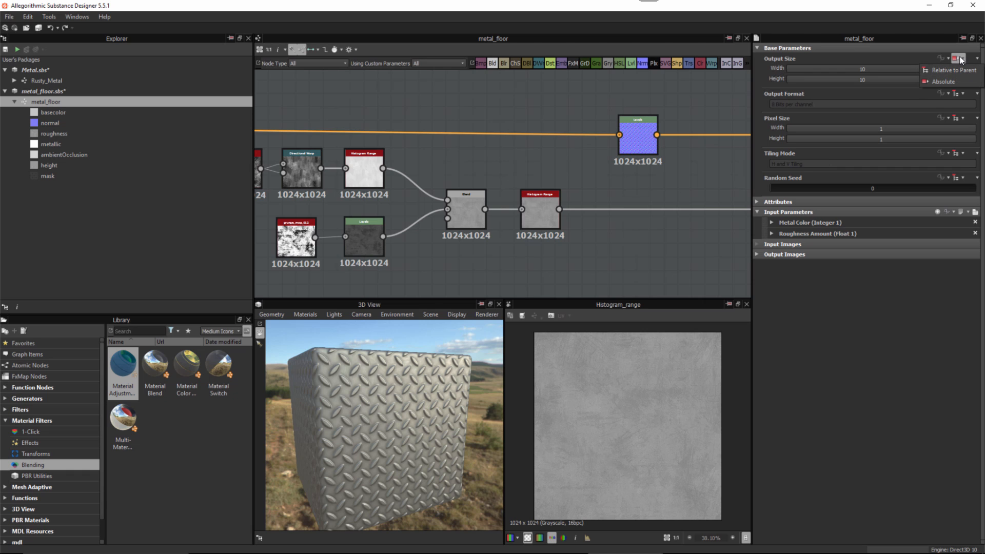
{"action": "left_click", "coordinate": [948, 71]}
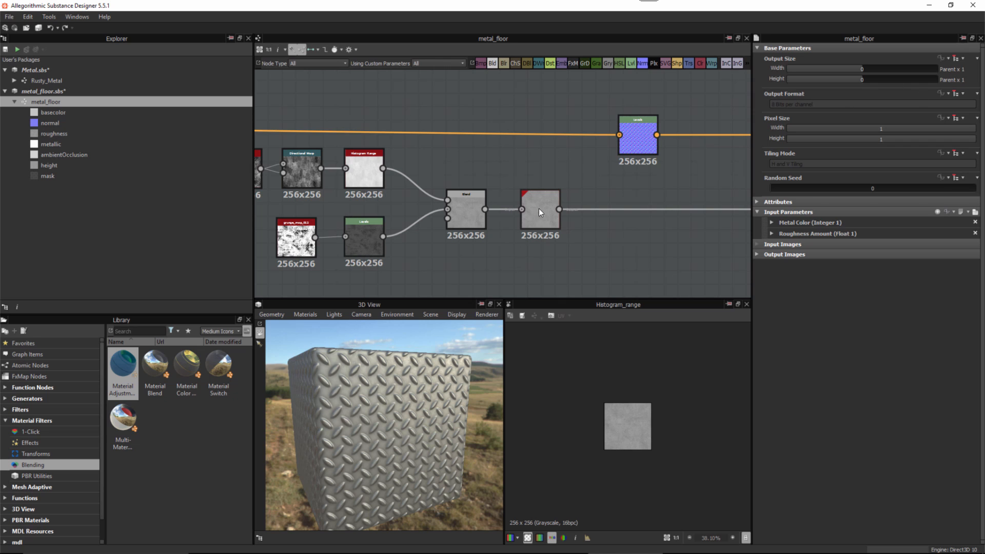
{"action": "scroll", "coordinate": [566, 190], "scroll_direction": "down", "scroll_amount": 6}
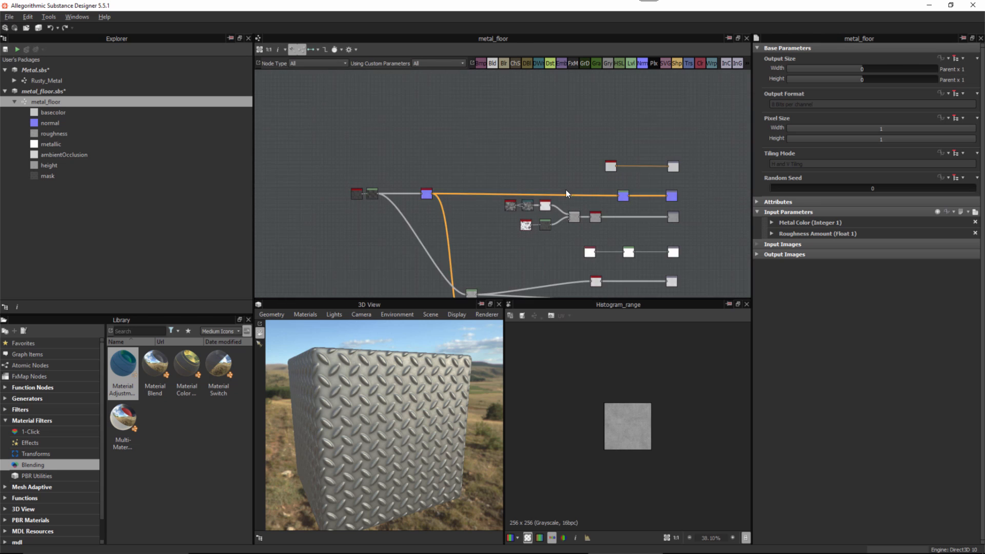
{"action": "middle_click_drag", "start_coordinate": [595, 209], "coordinate": [560, 179]}
{"action": "scroll", "coordinate": [570, 189], "scroll_direction": "down", "scroll_amount": 1}
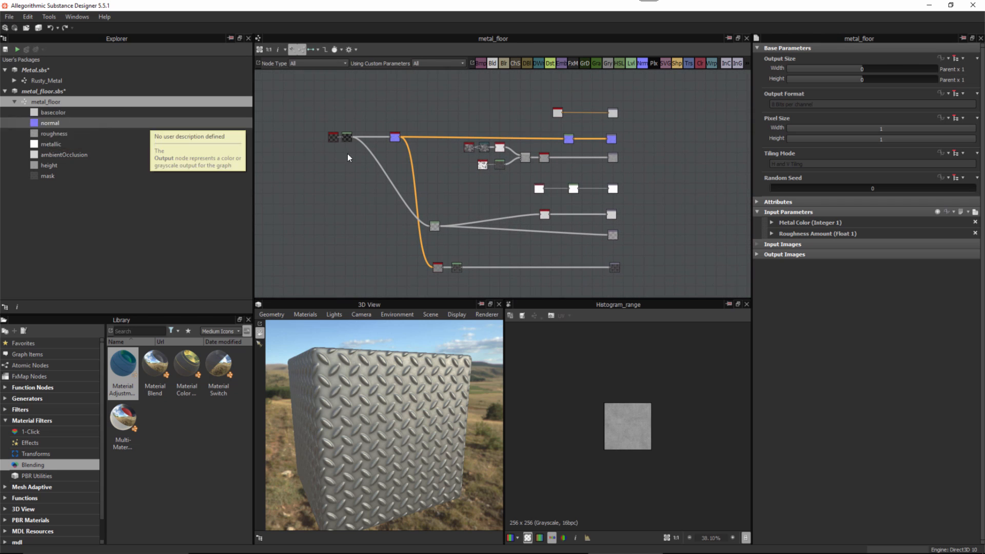
Save the metal_floor.sbs package and collapse the metal_floor graph's list of outputs
{"action": "left_click", "coordinate": [35, 94]}
{"action": "left_click", "coordinate": [6, 49]}
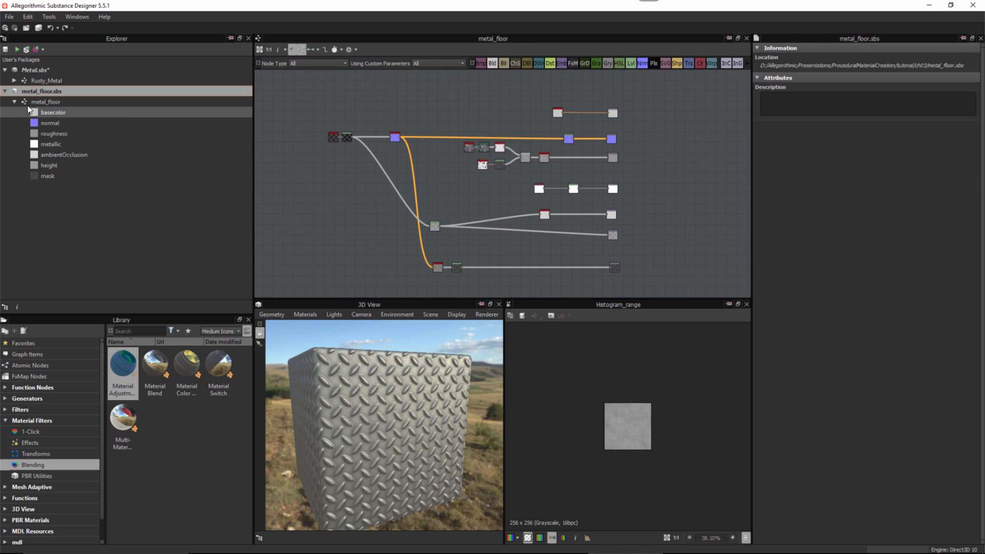
{"action": "left_click", "coordinate": [14, 102]}
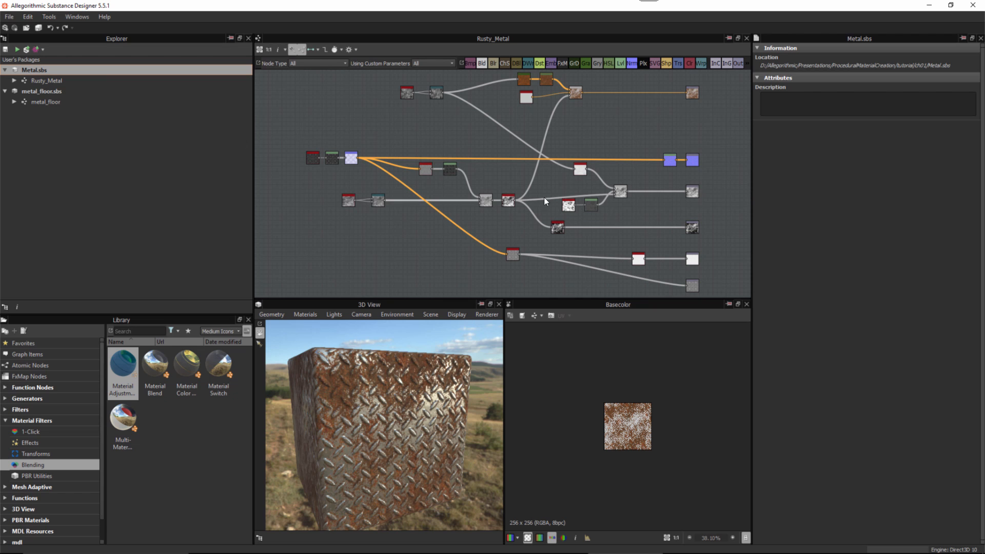
Select and copy all nodes of the Rusty_Metal graph
{"action": "middle_click_drag", "start_coordinate": [612, 218], "coordinate": [575, 223]}
{"action": "scroll", "coordinate": [574, 222], "scroll_direction": "down", "scroll_amount": 3}
{"action": "left_click_drag", "start_coordinate": [340, 96], "coordinate": [670, 280]}
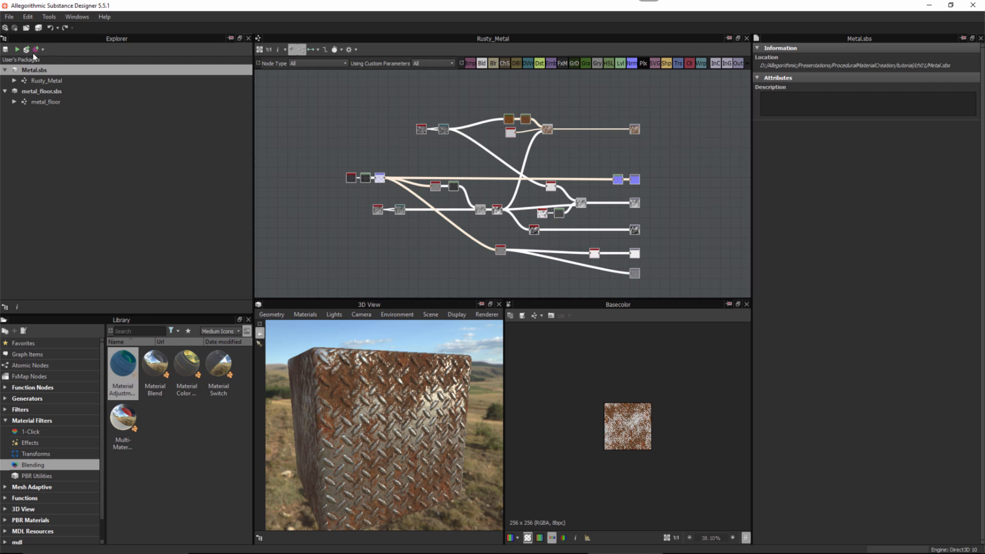
Create a new Substance graph named rust from the Empty template
{"action": "left_click", "coordinate": [9, 17]}
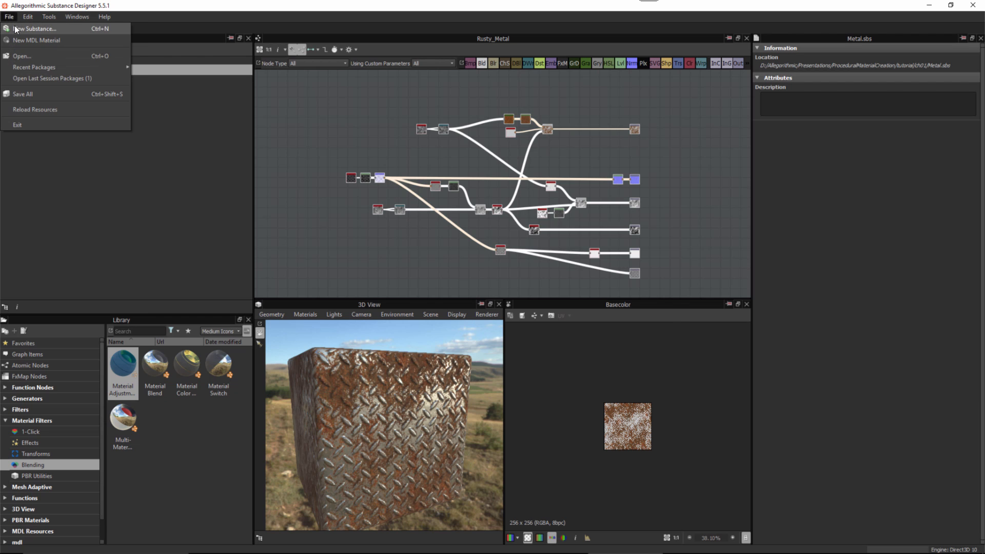
{"action": "left_click", "coordinate": [31, 28]}
{"action": "left_click", "coordinate": [343, 198]}
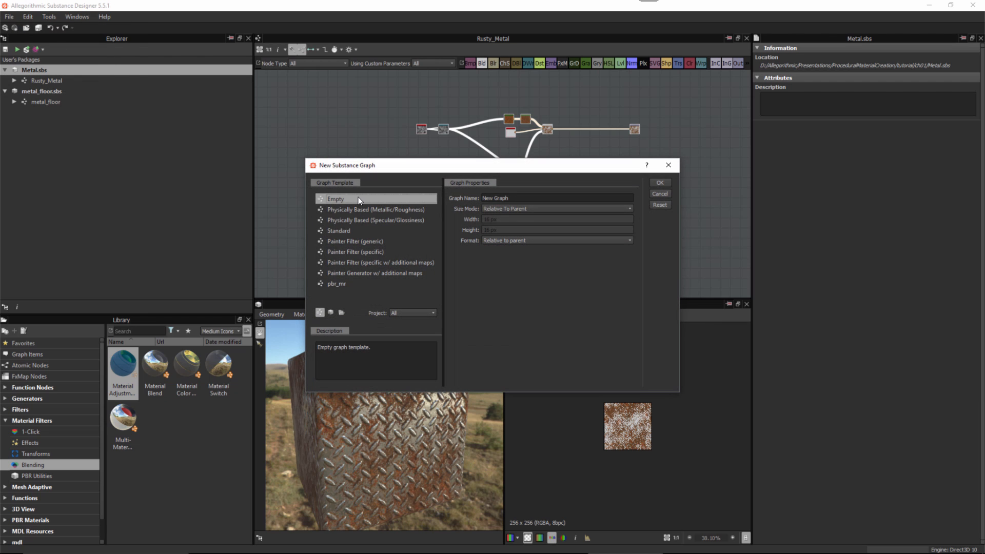
{"action": "left_click_drag", "start_coordinate": [511, 198], "coordinate": [472, 197]}
{"action": "type", "text": "rust"}
{"action": "left_click", "coordinate": [660, 183]}
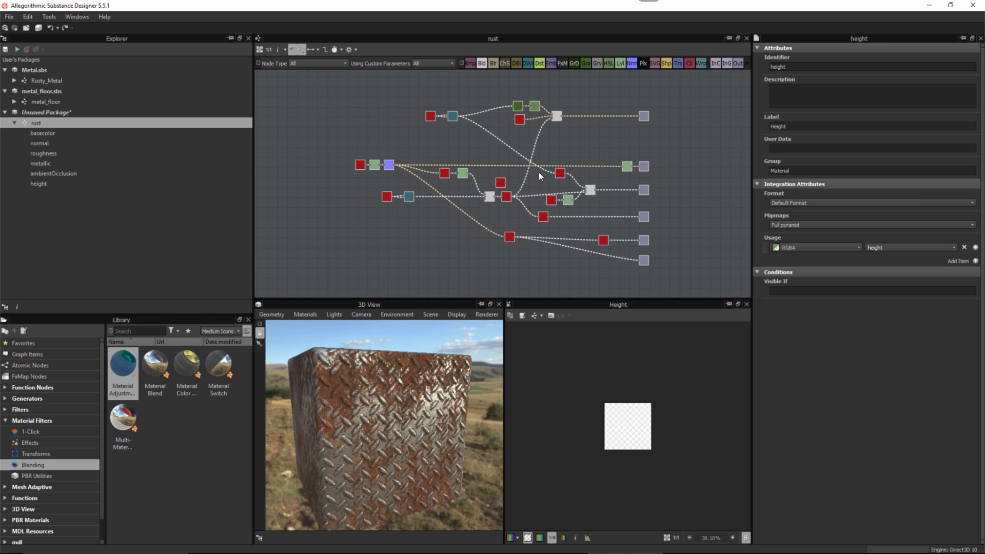
Inspect the basecolor output and its Blend node in the rust graph, and compute the node thumbnails
{"action": "scroll", "coordinate": [652, 139], "scroll_direction": "up", "scroll_amount": 1}
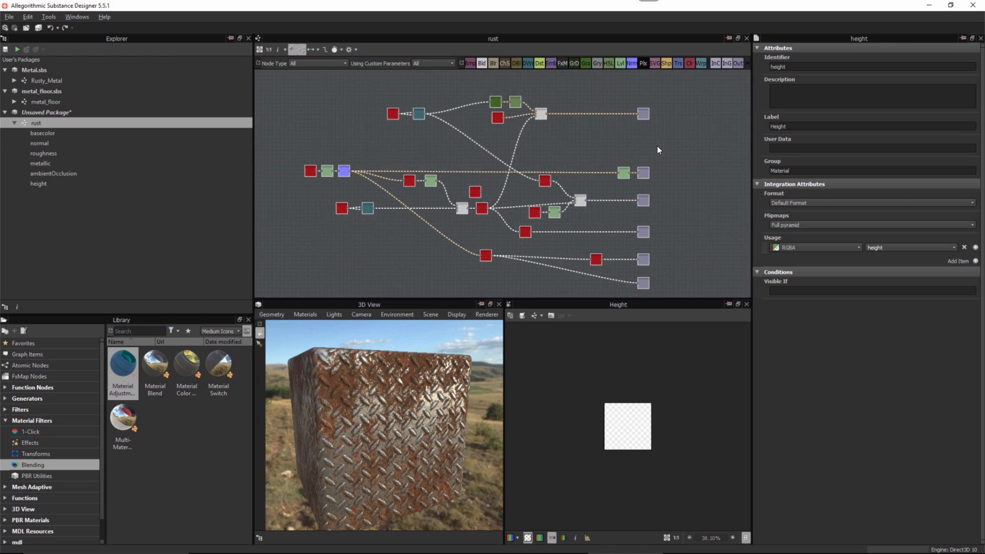
{"action": "left_click", "coordinate": [643, 114]}
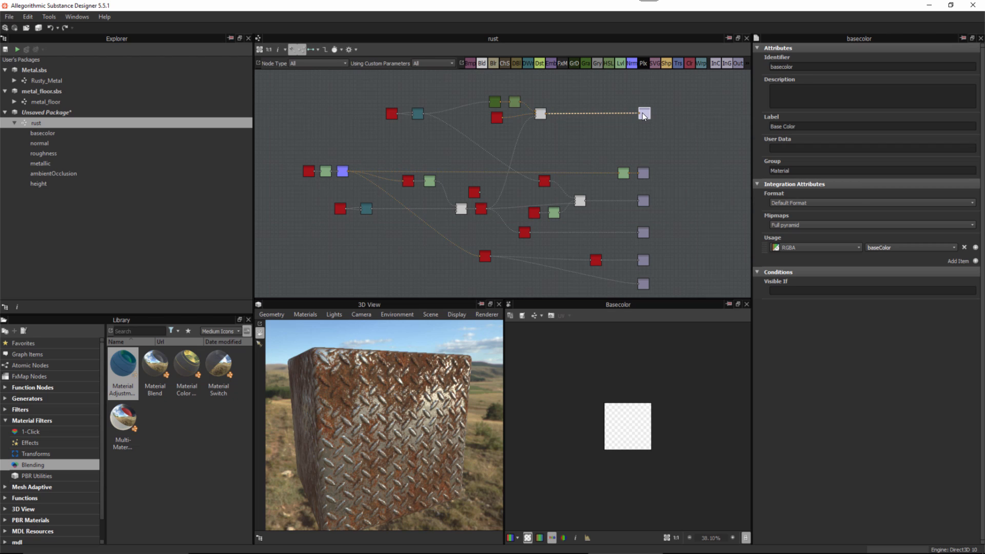
{"action": "left_click", "coordinate": [539, 114]}
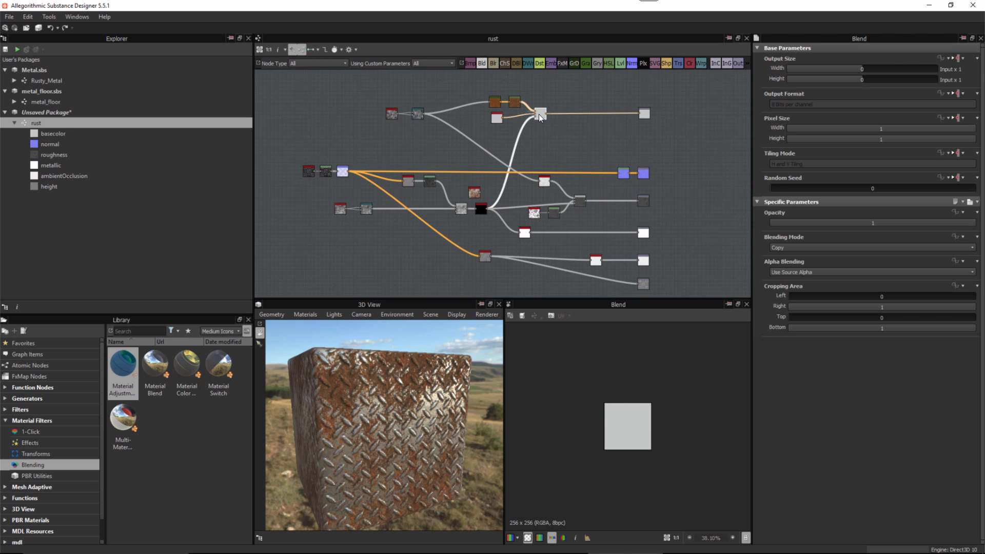
{"action": "scroll", "coordinate": [444, 149], "scroll_direction": "up", "scroll_amount": 3}
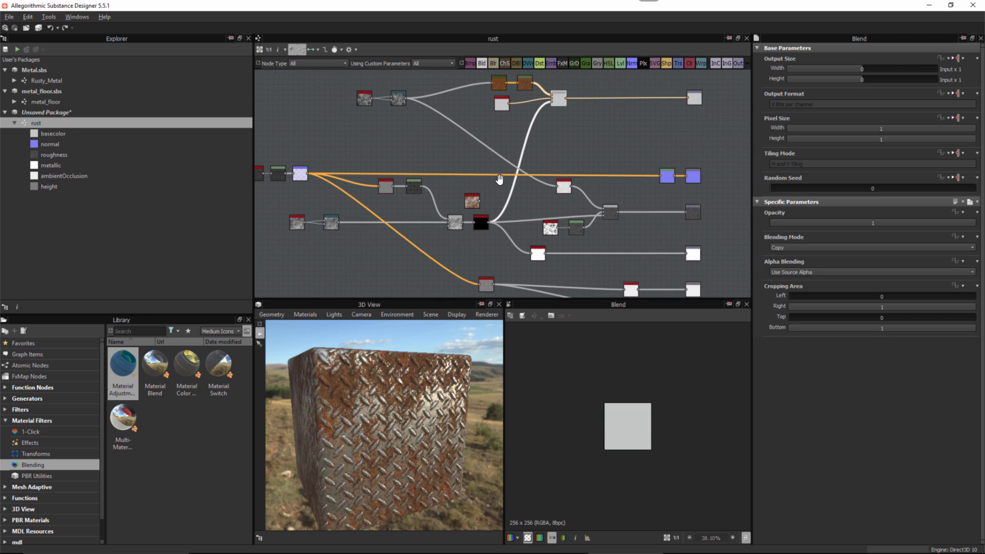
{"action": "right_click", "coordinate": [442, 142]}
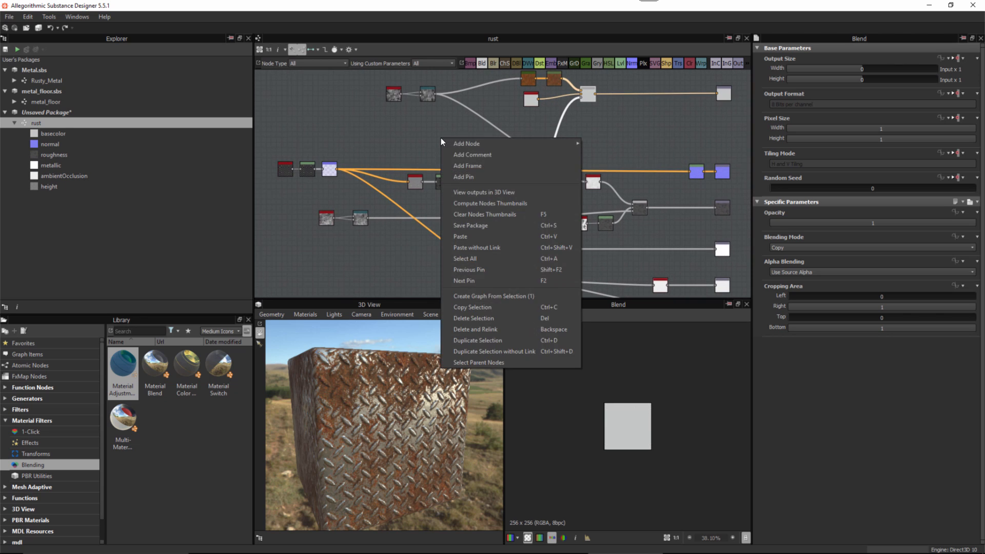
{"action": "left_click", "coordinate": [493, 203]}
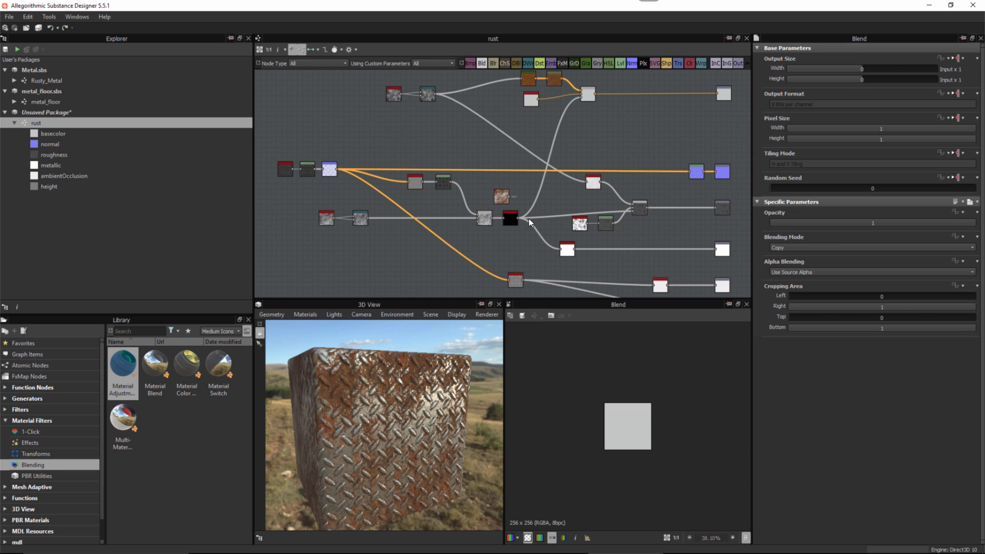
Delete the unconnected Rusty_Metal instance node from the rust graph
{"action": "scroll", "coordinate": [506, 216], "scroll_direction": "up", "scroll_amount": 5}
{"action": "scroll", "coordinate": [549, 228], "scroll_direction": "up", "scroll_amount": 2}
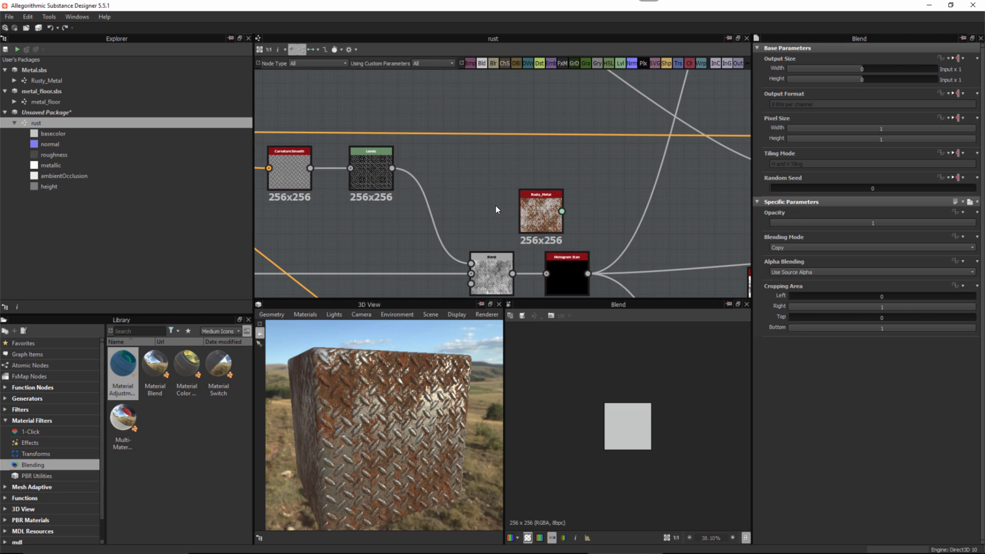
{"action": "left_click", "coordinate": [536, 191]}
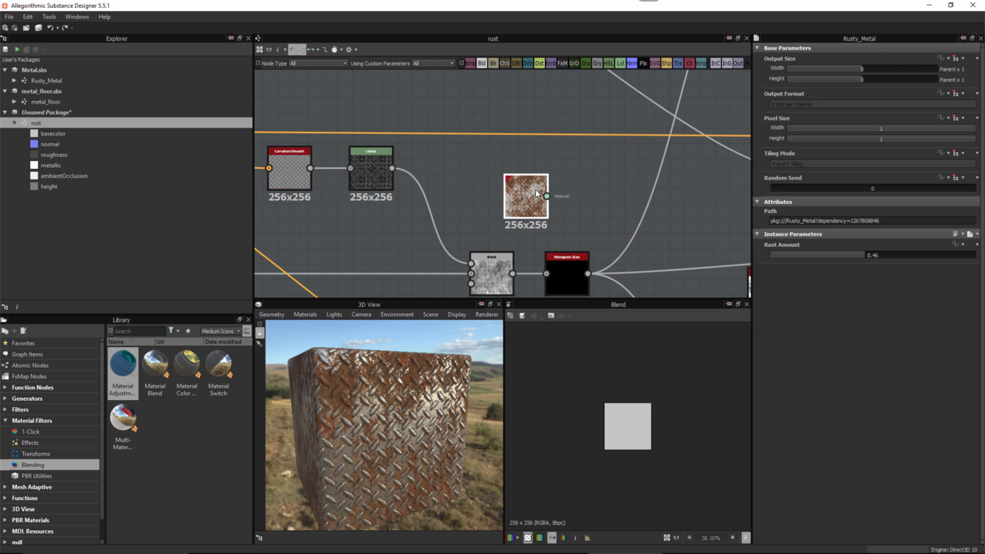
{"action": "key", "text": "Delete"}
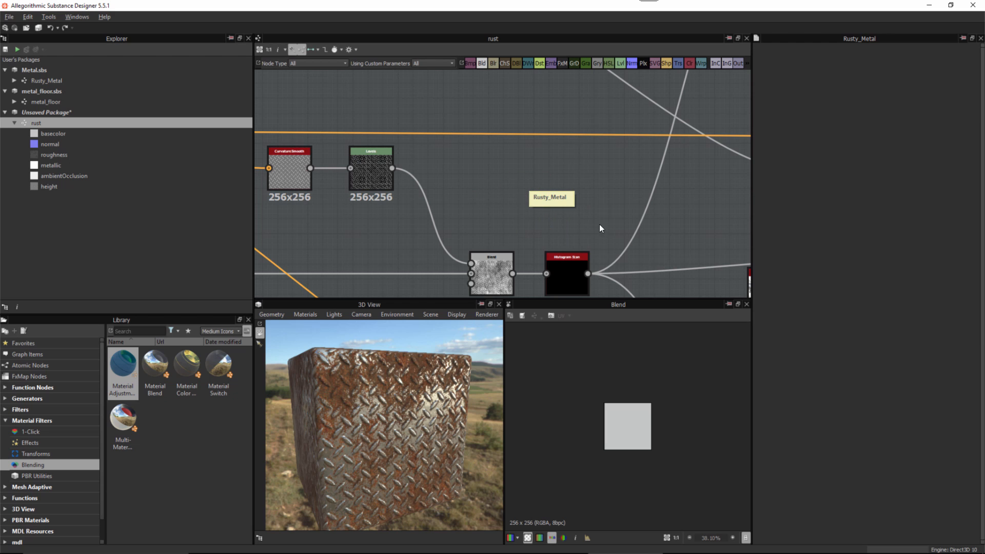
Delete the PBR Metal Reflectance node and the Blend node that feed the rust graph's basecolor output
{"action": "scroll", "coordinate": [599, 224], "scroll_direction": "down", "scroll_amount": 3}
{"action": "middle_click_drag", "start_coordinate": [584, 177], "coordinate": [550, 201]}
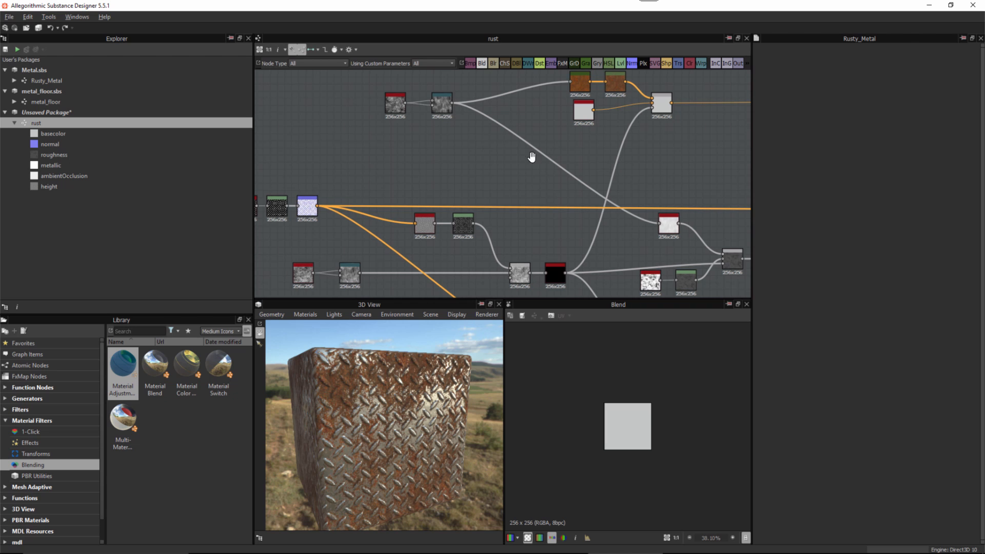
{"action": "middle_click_drag", "start_coordinate": [611, 128], "coordinate": [515, 172]}
{"action": "scroll", "coordinate": [509, 169], "scroll_direction": "up", "scroll_amount": 1}
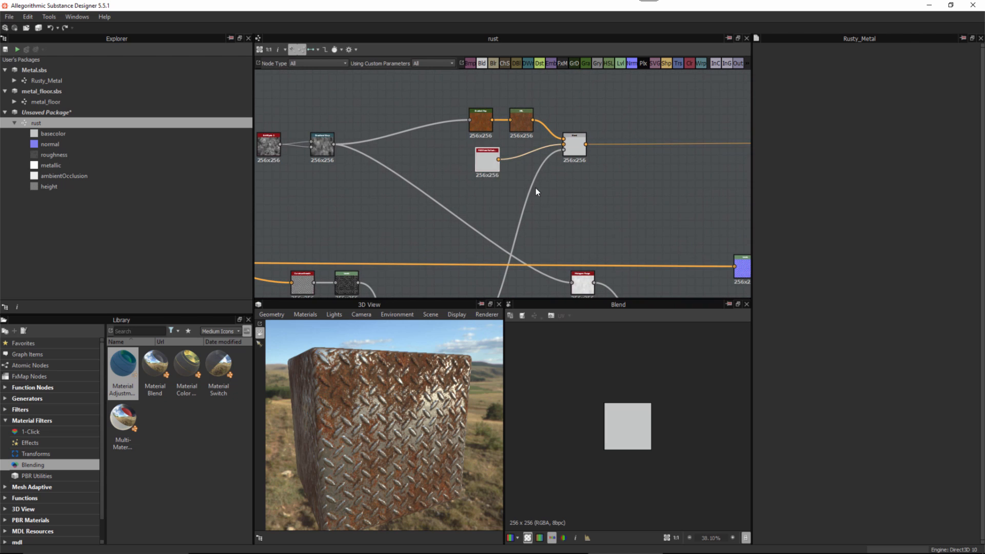
{"action": "scroll", "coordinate": [478, 187], "scroll_direction": "up", "scroll_amount": 1}
{"action": "left_click", "coordinate": [489, 165]}
{"action": "key", "text": "Delete"}
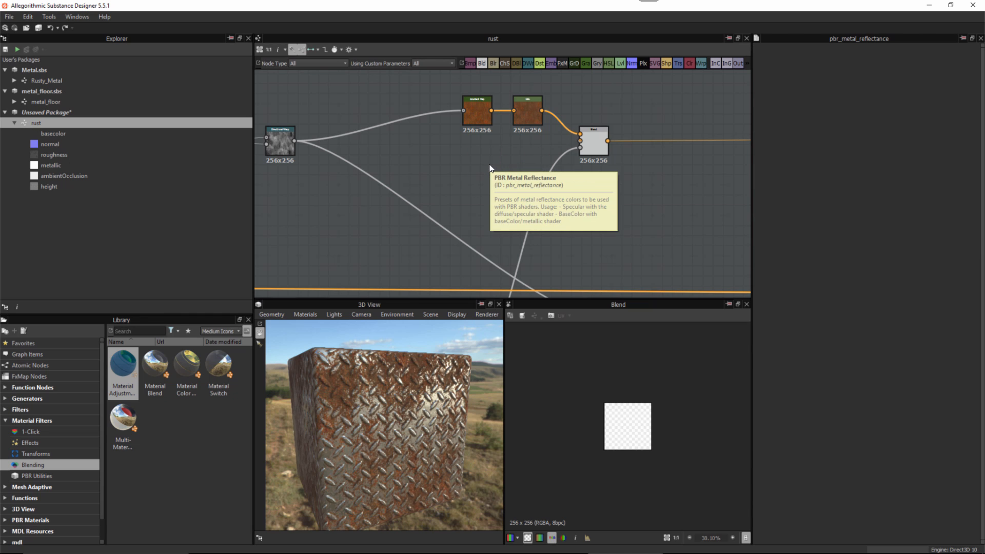
{"action": "left_click", "coordinate": [594, 141]}
{"action": "key", "text": "Delete"}
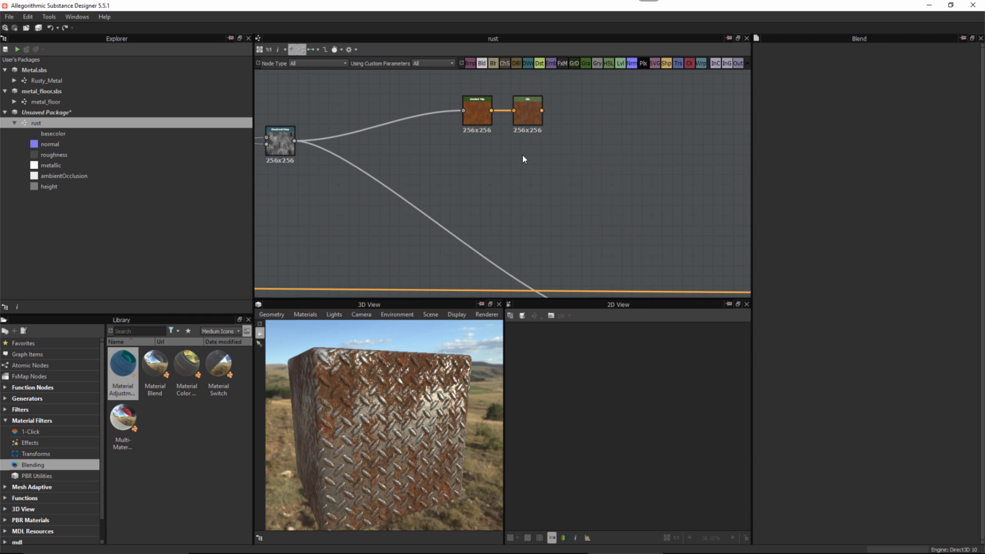
Connect the HSL node directly to the basecolor output and line the output node up with it
{"action": "left_click_drag", "start_coordinate": [459, 157], "coordinate": [531, 111]}
{"action": "middle_click_drag", "start_coordinate": [531, 112], "coordinate": [606, 158]}
{"action": "scroll", "coordinate": [615, 211], "scroll_direction": "down", "scroll_amount": 1}
{"action": "middle_click_drag", "start_coordinate": [543, 210], "coordinate": [350, 200]}
{"action": "left_click_drag", "start_coordinate": [429, 160], "coordinate": [673, 184]}
{"action": "left_click_drag", "start_coordinate": [683, 185], "coordinate": [671, 159]}
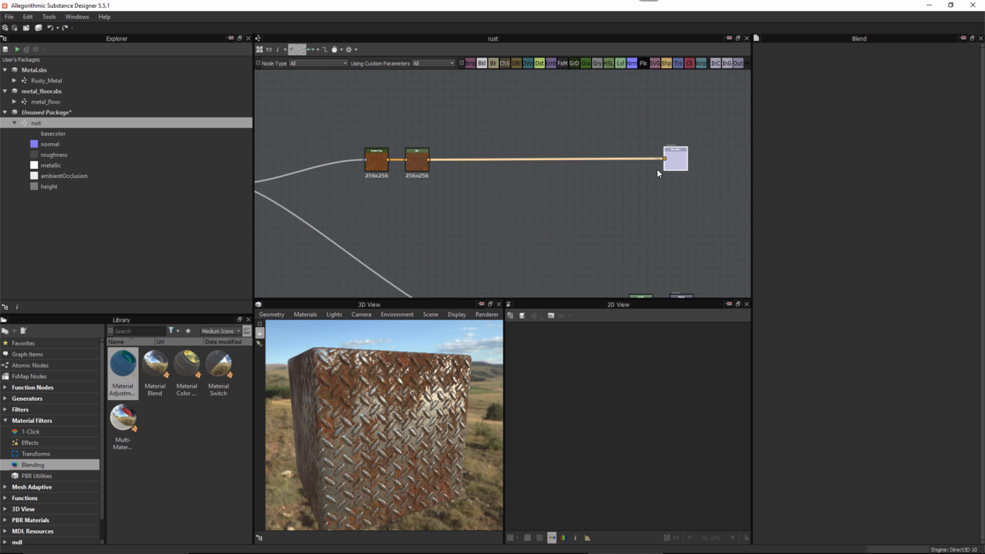
Move the orange gradient and HSL nodes closer to the basecolor output, and shift the BnW Spots 2 and Directional Warp pair nearer to them
{"action": "middle_click_drag", "start_coordinate": [464, 204], "coordinate": [519, 207]}
{"action": "left_click_drag", "start_coordinate": [433, 194], "coordinate": [494, 159]}
{"action": "left_click_drag", "start_coordinate": [476, 165], "coordinate": [588, 167]}
{"action": "middle_click_drag", "start_coordinate": [421, 209], "coordinate": [542, 200]}
{"action": "left_click_drag", "start_coordinate": [328, 212], "coordinate": [414, 176]}
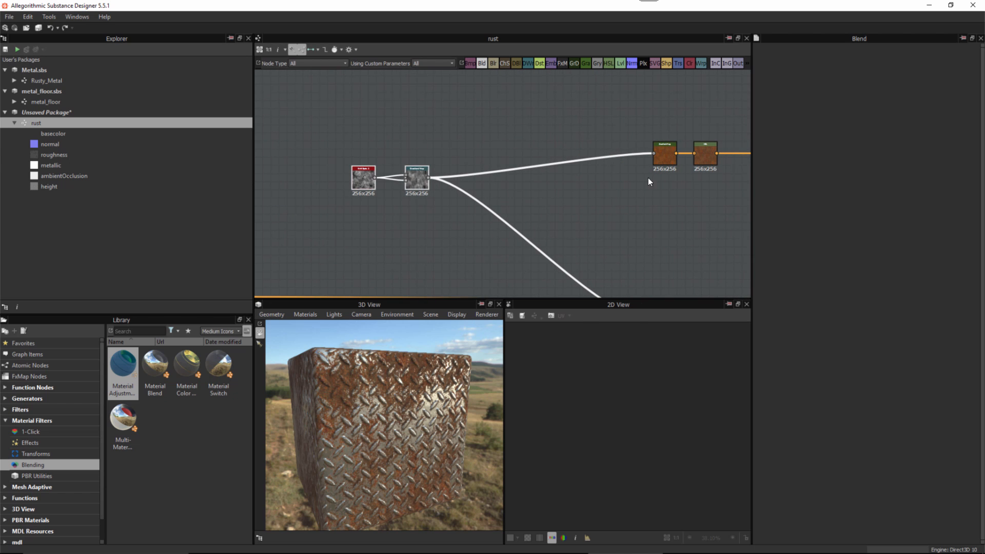
Delete all the nodes feeding the normal, roughness, metallic, ambientOcclusion and height outputs, keeping the output nodes and the basecolor chain
{"action": "middle_click_drag", "start_coordinate": [577, 196], "coordinate": [627, 144]}
{"action": "scroll", "coordinate": [672, 184], "scroll_direction": "up", "scroll_amount": 5}
{"action": "scroll", "coordinate": [467, 237], "scroll_direction": "down", "scroll_amount": 3}
{"action": "scroll", "coordinate": [593, 135], "scroll_direction": "down", "scroll_amount": 2}
{"action": "middle_click_drag", "start_coordinate": [547, 260], "coordinate": [540, 181]}
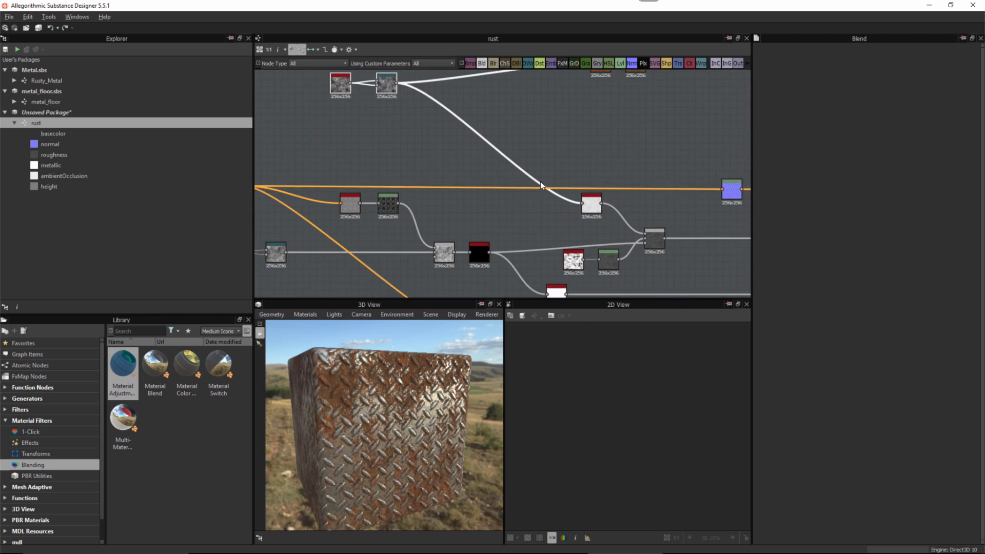
{"action": "scroll", "coordinate": [541, 182], "scroll_direction": "down", "scroll_amount": 2}
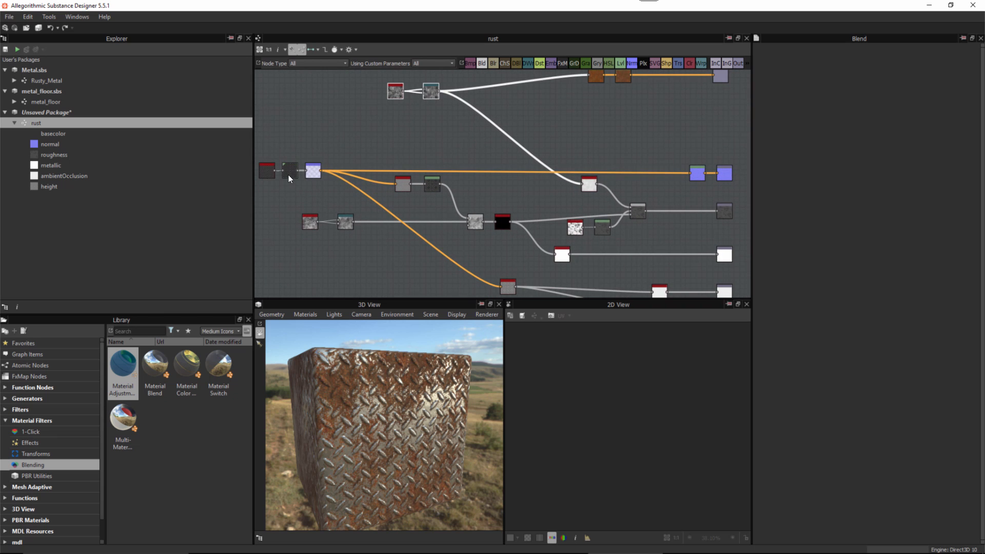
{"action": "scroll", "coordinate": [437, 186], "scroll_direction": "down", "scroll_amount": 2}
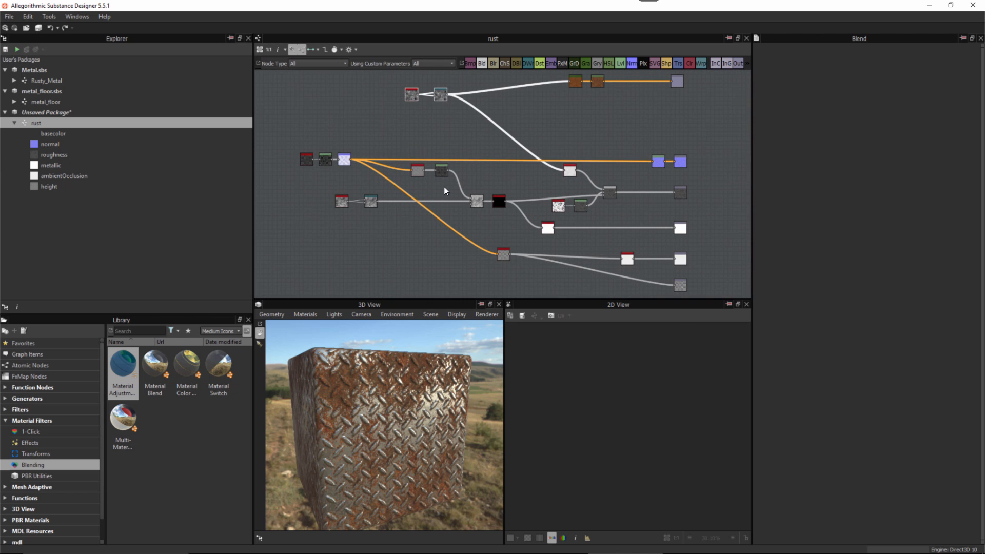
{"action": "scroll", "coordinate": [611, 235], "scroll_direction": "up", "scroll_amount": 2}
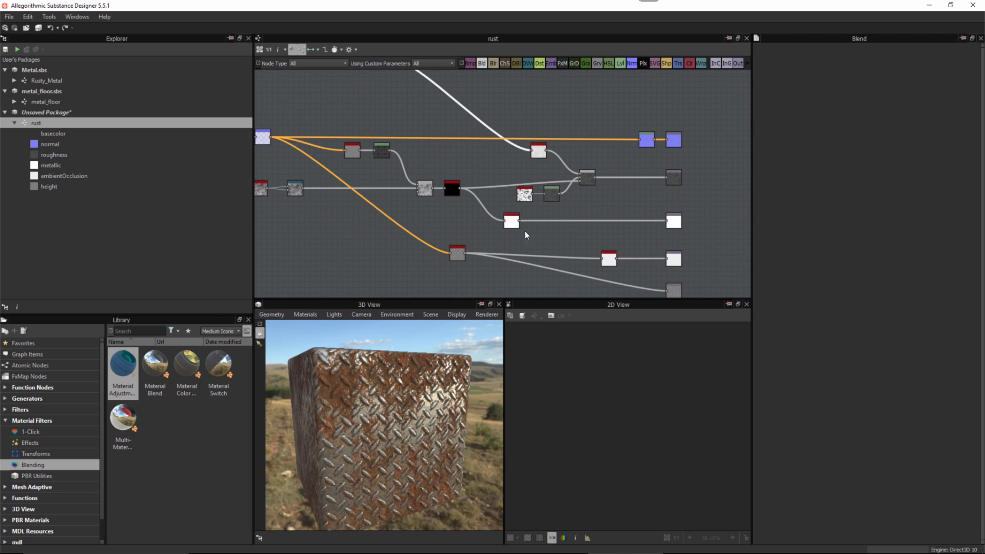
{"action": "left_click_drag", "start_coordinate": [543, 226], "coordinate": [629, 226]}
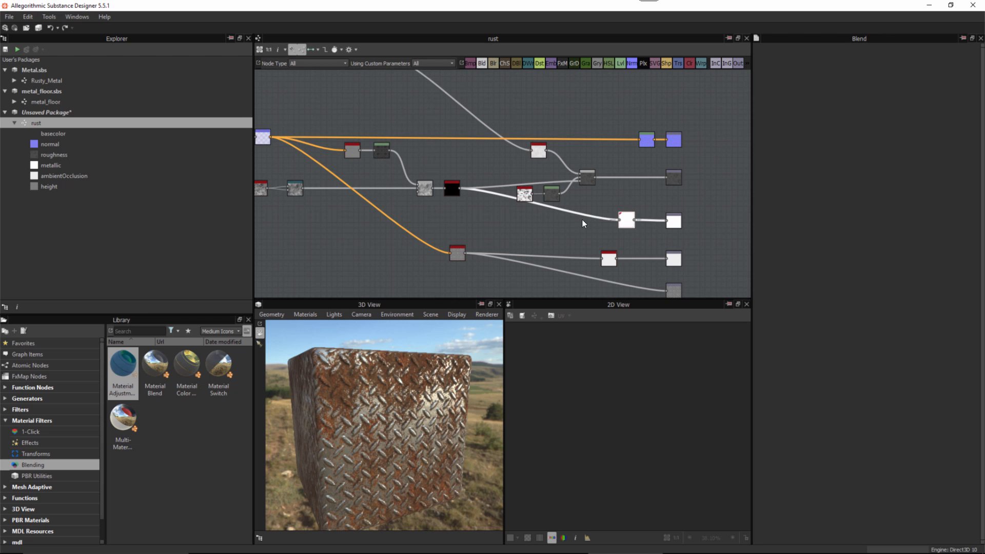
{"action": "scroll", "coordinate": [582, 220], "scroll_direction": "down", "scroll_amount": 3}
{"action": "left_click_drag", "start_coordinate": [345, 157], "coordinate": [636, 269]}
{"action": "key", "text": "Delete"}
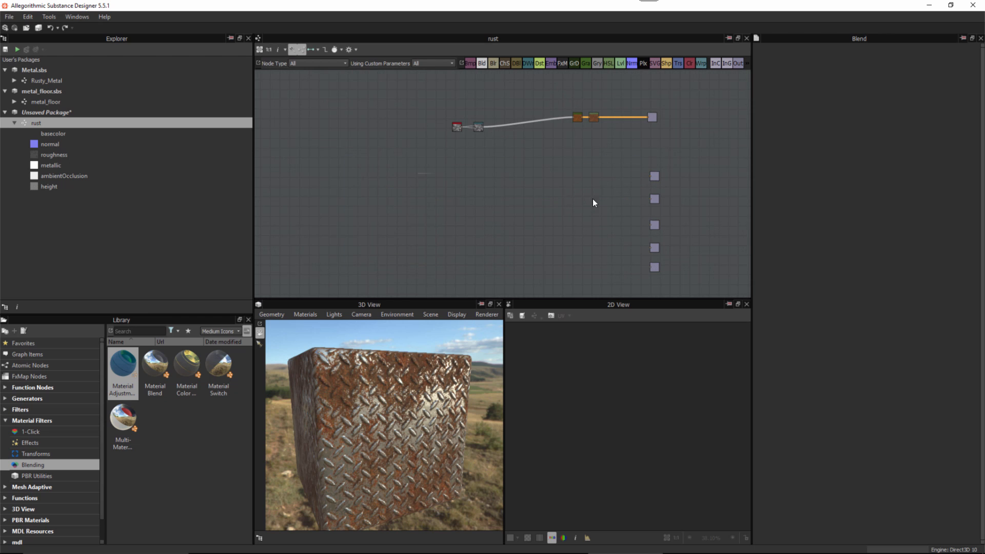
Move the BnW Spots 2 and Directional Warp nodes below the basecolor chain and preview the Directional Warp in the 2D view
{"action": "scroll", "coordinate": [487, 144], "scroll_direction": "up", "scroll_amount": 2}
{"action": "left_click_drag", "start_coordinate": [458, 146], "coordinate": [434, 236]}
{"action": "double_click", "coordinate": [434, 236]}
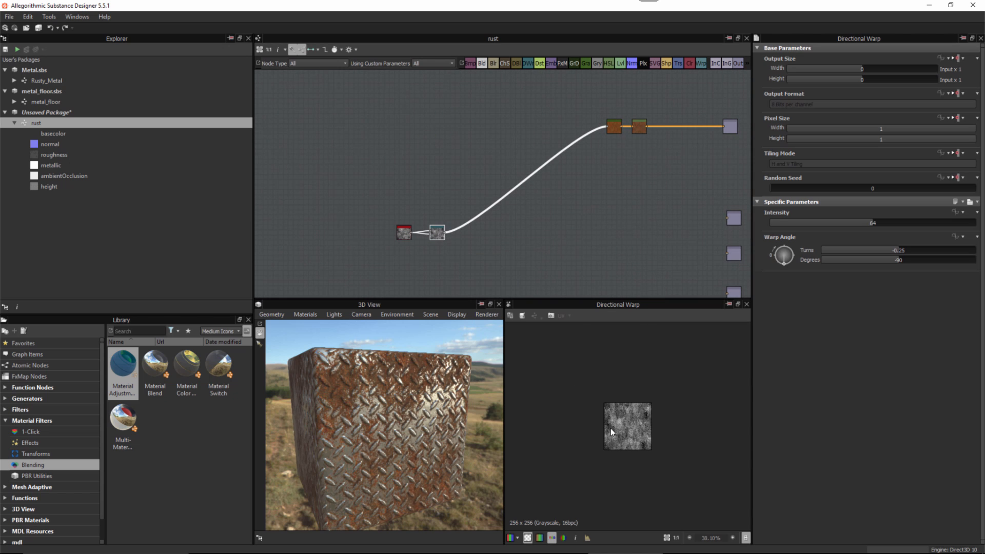
{"action": "scroll", "coordinate": [628, 441], "scroll_direction": "up", "scroll_amount": 3}
{"action": "middle_click_drag", "start_coordinate": [581, 150], "coordinate": [532, 139]}
{"action": "scroll", "coordinate": [564, 137], "scroll_direction": "up", "scroll_amount": 1}
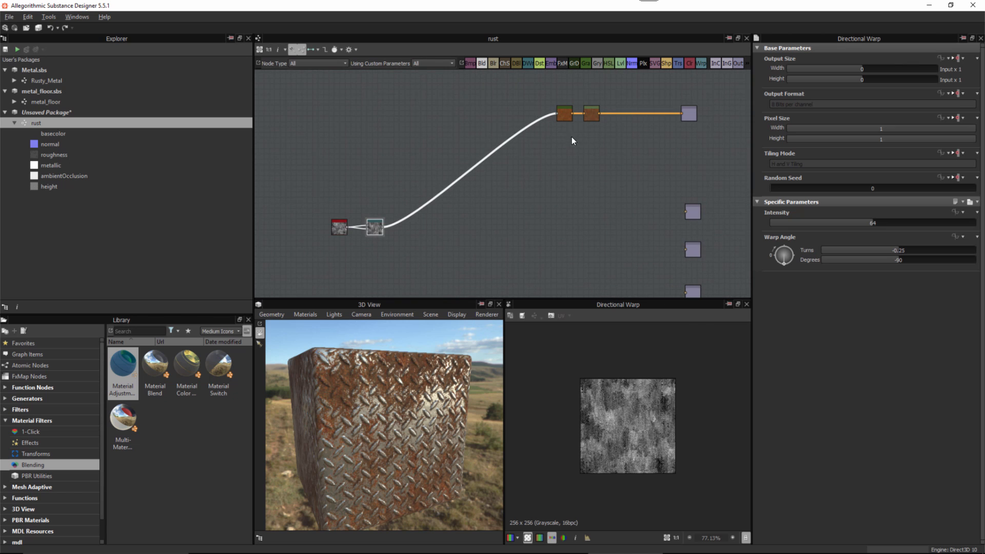
Tidy the orange gradient and HSL nodes and align the remaining output nodes in a column beneath the basecolor output
{"action": "left_click_drag", "start_coordinate": [560, 134], "coordinate": [613, 115]}
{"action": "scroll", "coordinate": [601, 122], "scroll_direction": "up", "scroll_amount": 1}
{"action": "middle_click_drag", "start_coordinate": [632, 235], "coordinate": [585, 205]}
{"action": "right_click_drag", "start_coordinate": [585, 204], "coordinate": [601, 199], "text": "alt"}
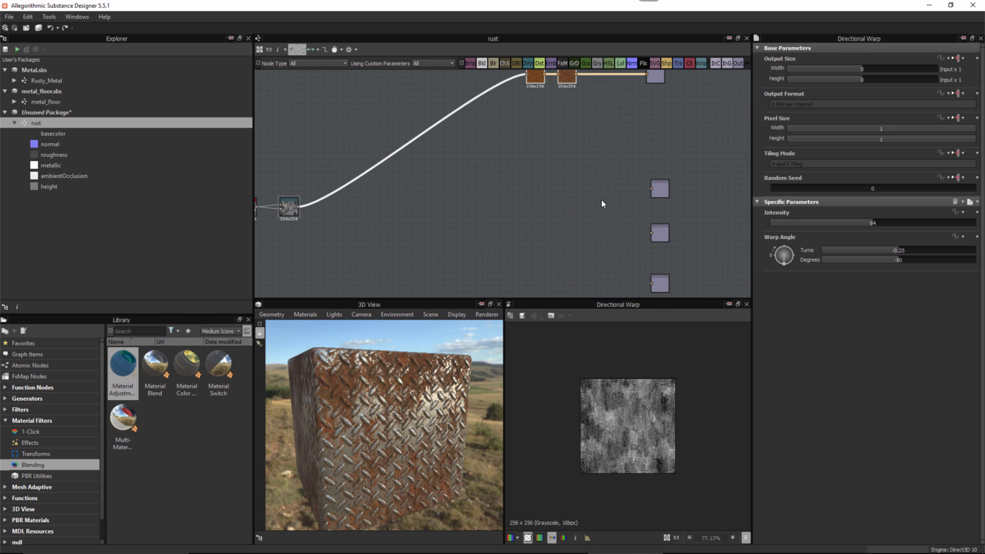
{"action": "right_click_drag", "start_coordinate": [659, 230], "coordinate": [621, 220], "text": "alt"}
{"action": "middle_click_drag", "start_coordinate": [638, 250], "coordinate": [632, 208]}
{"action": "right_click_drag", "start_coordinate": [632, 207], "coordinate": [603, 174], "text": "alt"}
{"action": "left_click_drag", "start_coordinate": [605, 156], "coordinate": [648, 252]}
{"action": "scroll", "coordinate": [542, 186], "scroll_direction": "up", "scroll_amount": 2}
{"action": "middle_click_drag", "start_coordinate": [473, 175], "coordinate": [465, 204]}
{"action": "scroll", "coordinate": [465, 208], "scroll_direction": "up", "scroll_amount": 1}
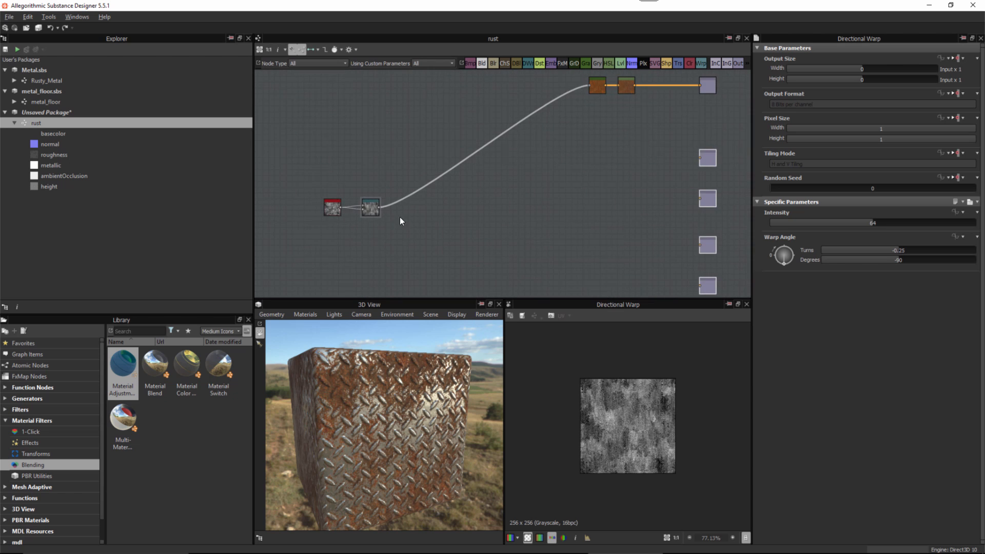
Set the rust graph's output size to Absolute at 1024 by 1024 px and check the Directional Warp preview
{"action": "scroll", "coordinate": [400, 217], "scroll_direction": "up", "scroll_amount": 1}
{"action": "left_click", "coordinate": [365, 206]}
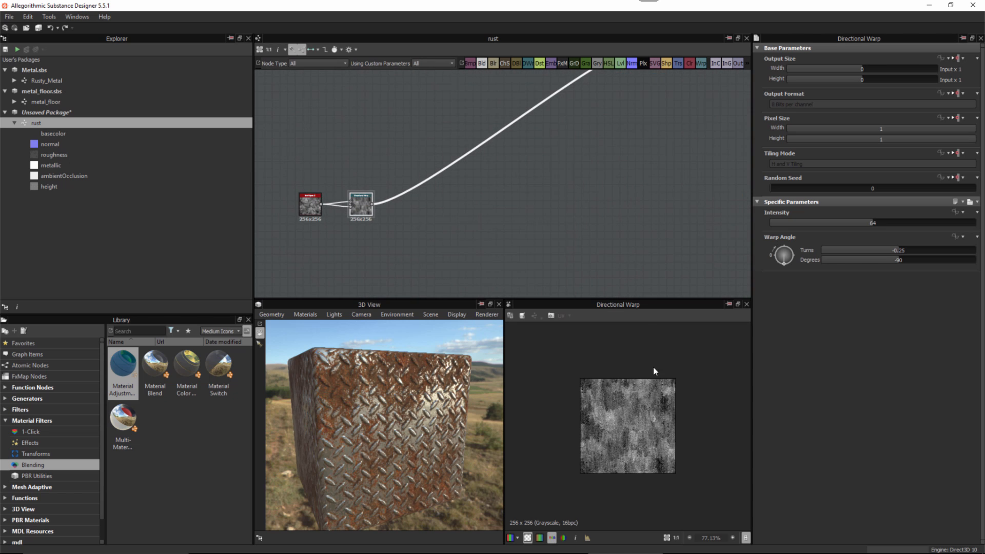
{"action": "scroll", "coordinate": [651, 410], "scroll_direction": "up", "scroll_amount": 3}
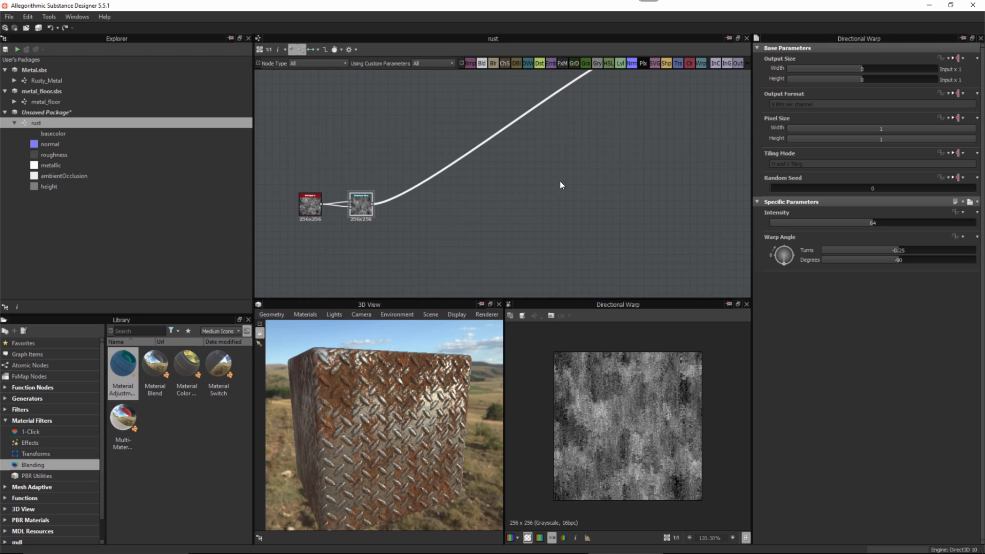
{"action": "left_click", "coordinate": [574, 168]}
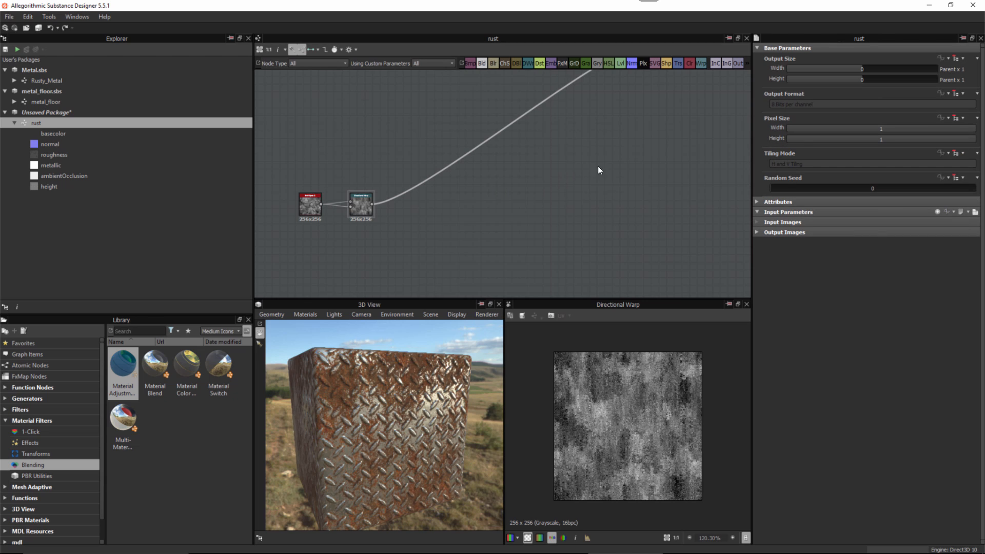
{"action": "left_click", "coordinate": [961, 60]}
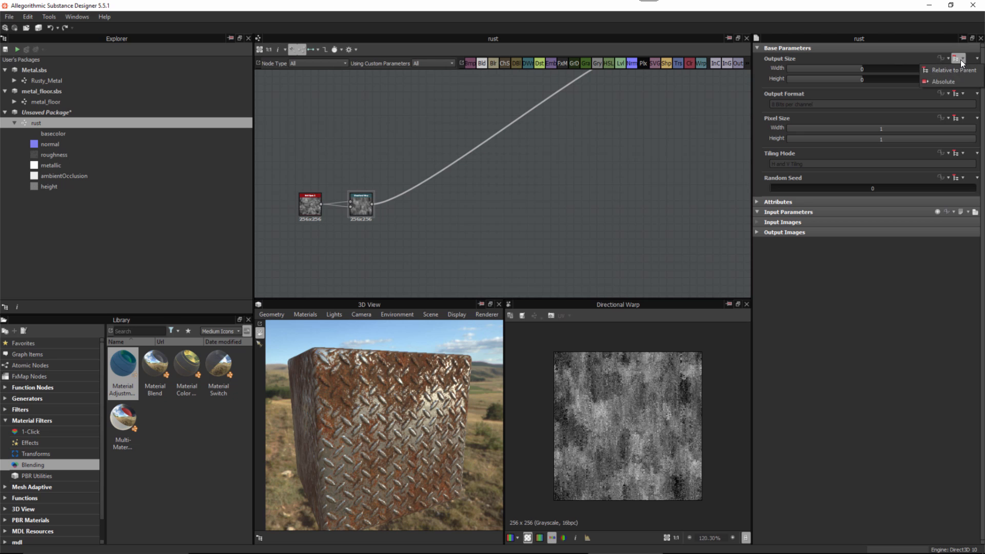
{"action": "left_click", "coordinate": [944, 82]}
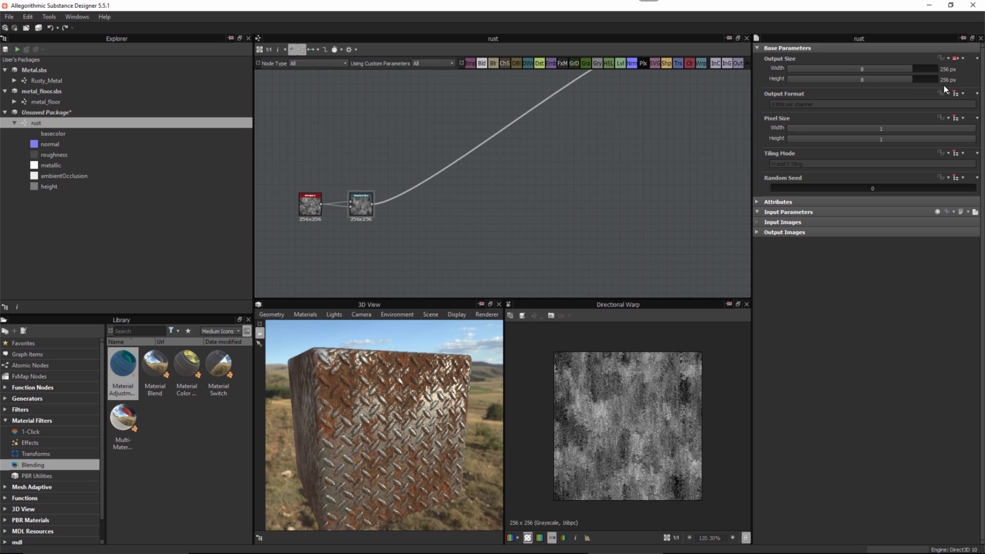
{"action": "left_click", "coordinate": [925, 70]}
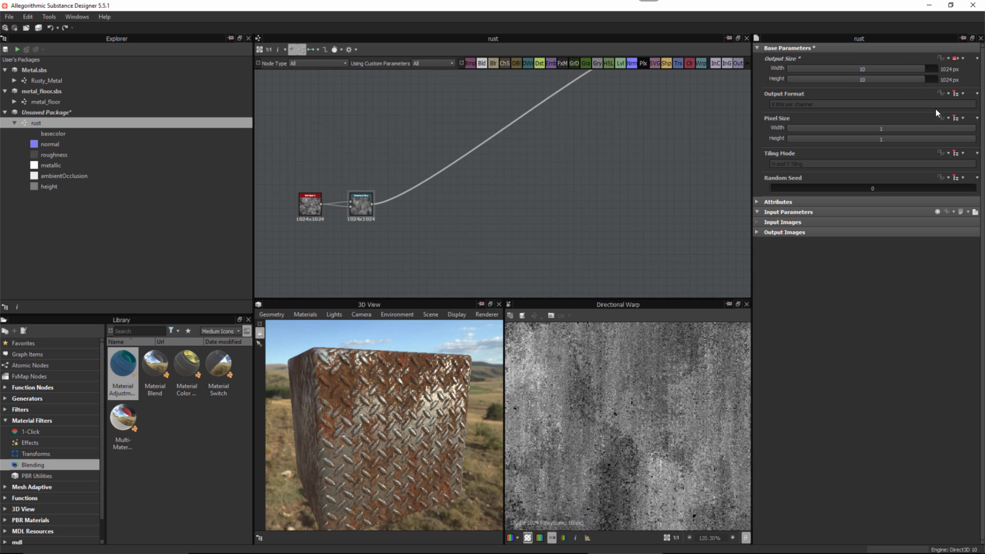
{"action": "scroll", "coordinate": [641, 423], "scroll_direction": "down", "scroll_amount": 5}
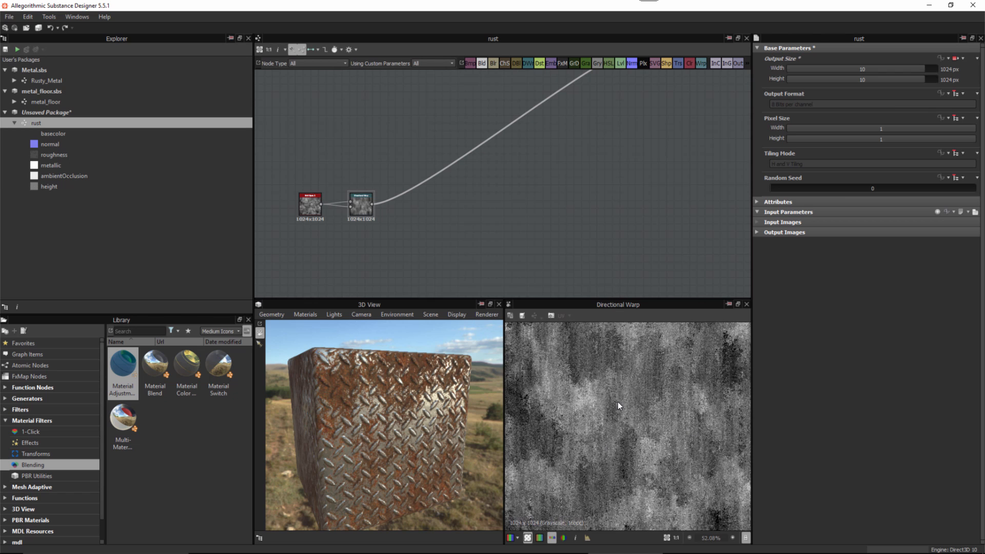
Add a Clouds 2 noise node to the rust graph above the Directional Warp and fit its preview in view
{"action": "middle_click_drag", "start_coordinate": [413, 220], "coordinate": [473, 211]}
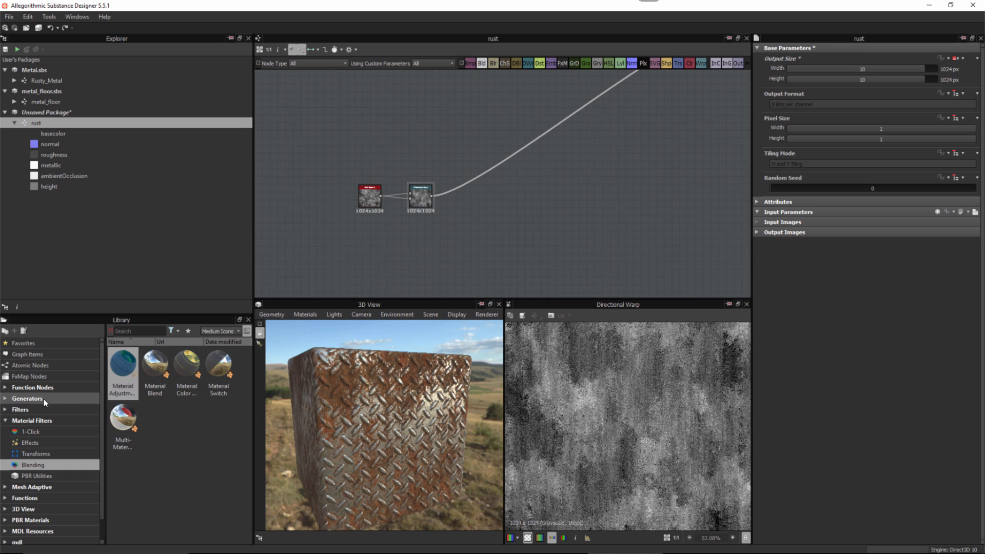
{"action": "left_click", "coordinate": [10, 402]}
{"action": "left_click", "coordinate": [30, 409]}
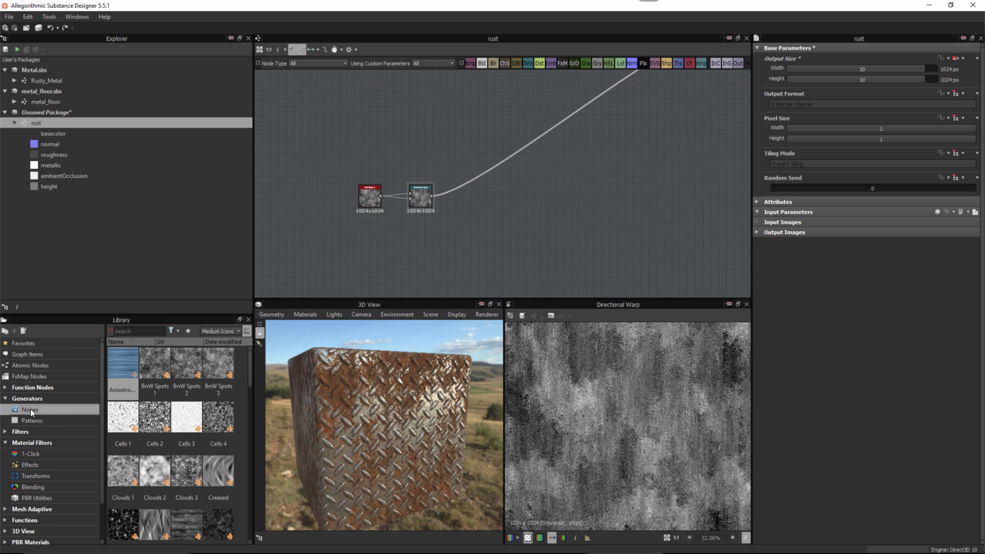
{"action": "left_click", "coordinate": [156, 475]}
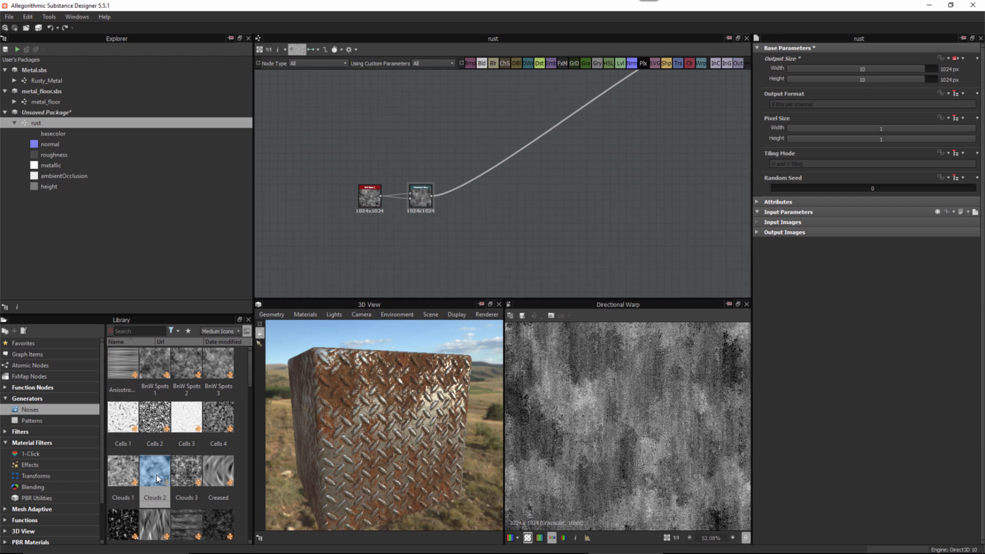
{"action": "left_click_drag", "start_coordinate": [156, 476], "coordinate": [426, 143]}
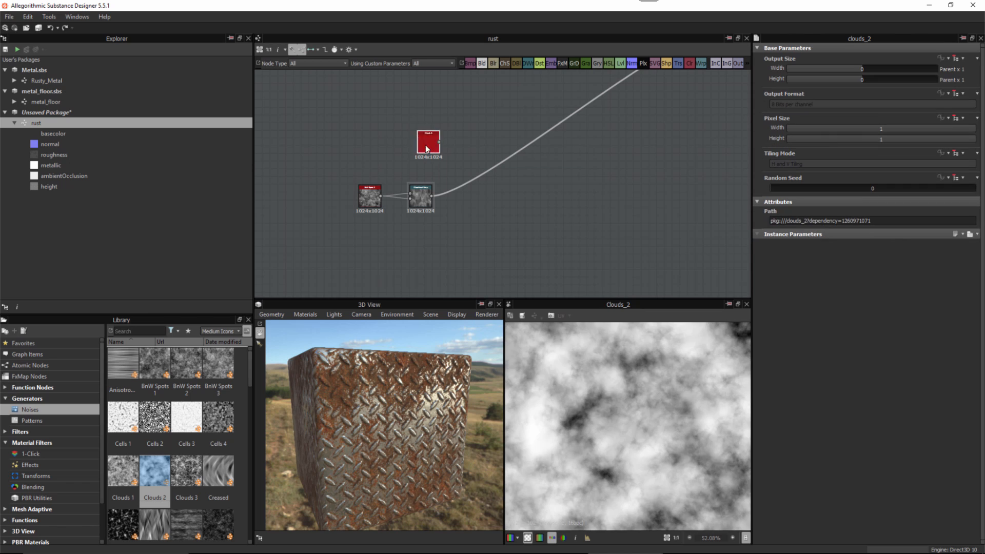
{"action": "scroll", "coordinate": [633, 429], "scroll_direction": "down", "scroll_amount": 2}
{"action": "middle_click_drag", "start_coordinate": [506, 153], "coordinate": [509, 149]}
{"action": "scroll", "coordinate": [599, 368], "scroll_direction": "up", "scroll_amount": 1}
{"action": "middle_click_drag", "start_coordinate": [599, 369], "coordinate": [593, 375]}
{"action": "scroll", "coordinate": [595, 380], "scroll_direction": "down", "scroll_amount": 1}
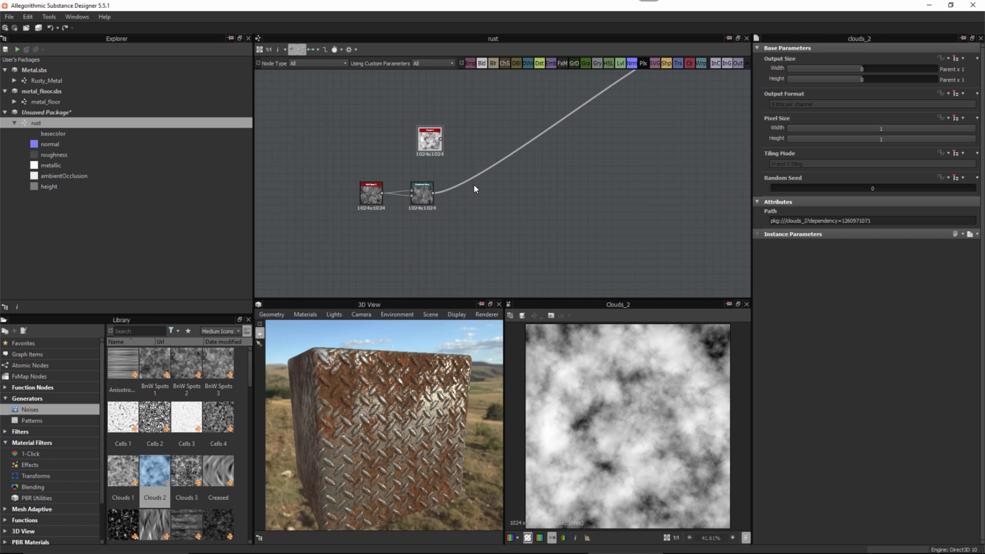
Add a Levels node beside Clouds 2 and feed the Clouds 2 output into it
{"action": "scroll", "coordinate": [475, 154], "scroll_direction": "up", "scroll_amount": 2}
{"action": "right_click", "coordinate": [459, 146]}
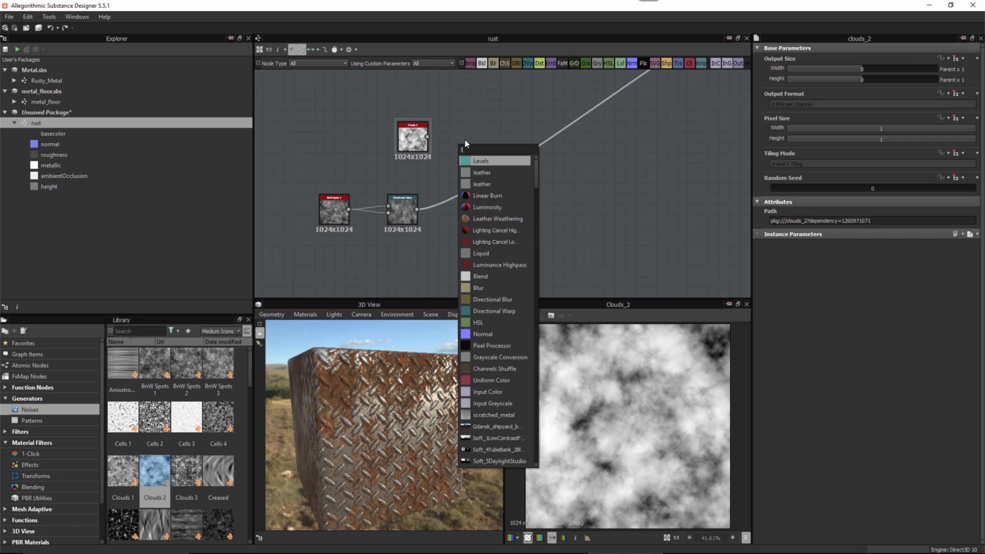
{"action": "left_click", "coordinate": [470, 160]}
{"action": "left_click_drag", "start_coordinate": [415, 136], "coordinate": [440, 147]}
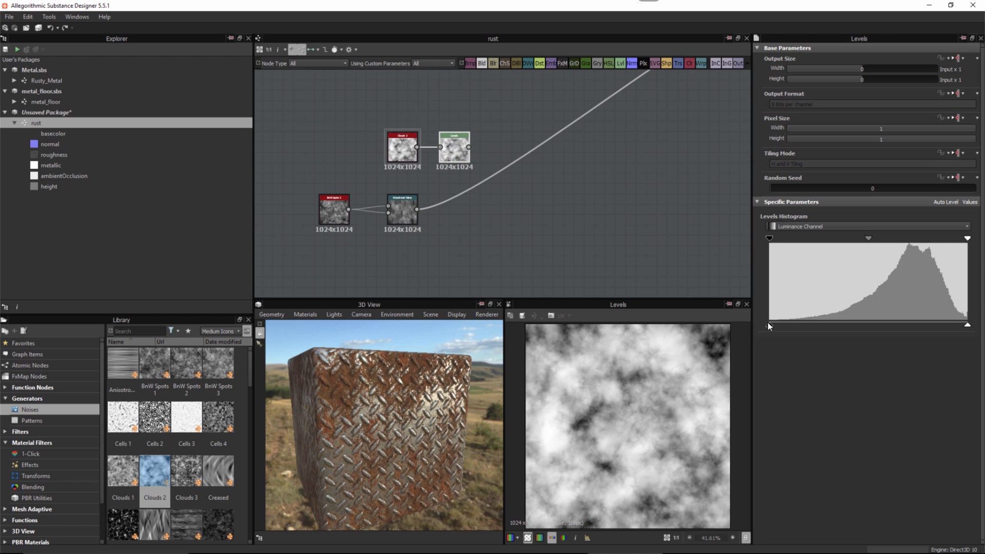
Darken the Levels midtones, raise the output black level slightly, and raise the input black level for more contrast
{"action": "left_click_drag", "start_coordinate": [870, 238], "coordinate": [879, 244]}
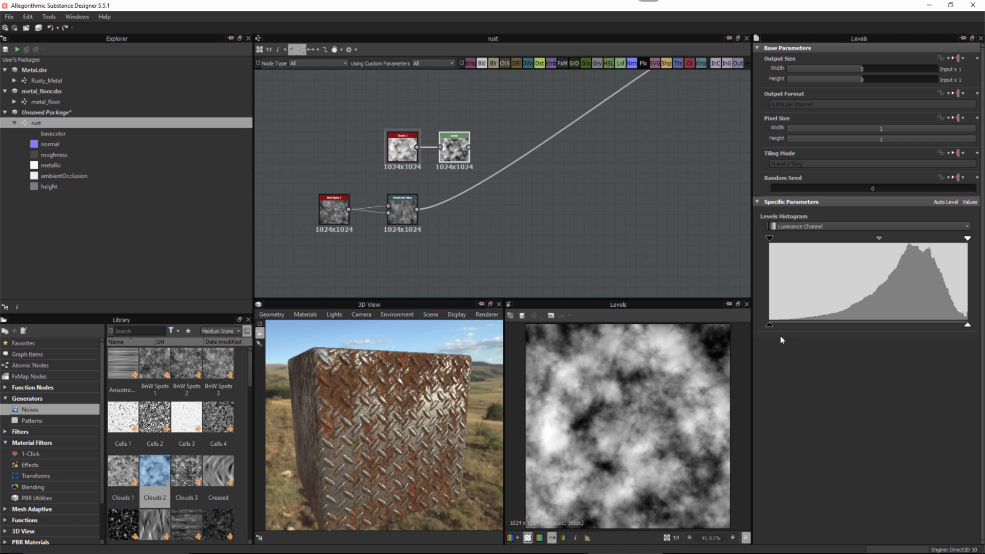
{"action": "mouse_move", "coordinate": [779, 327]}
{"action": "left_mouse_down"}
{"action": "mouse_move", "coordinate": [811, 332]}
{"action": "mouse_move", "coordinate": [796, 329]}
{"action": "left_mouse_up"}
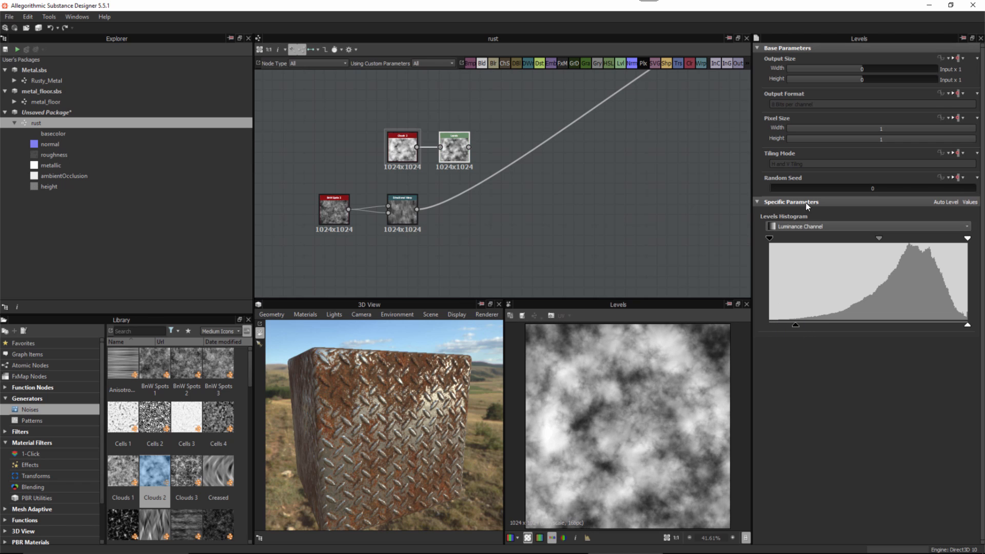
{"action": "left_click_drag", "start_coordinate": [774, 241], "coordinate": [813, 247]}
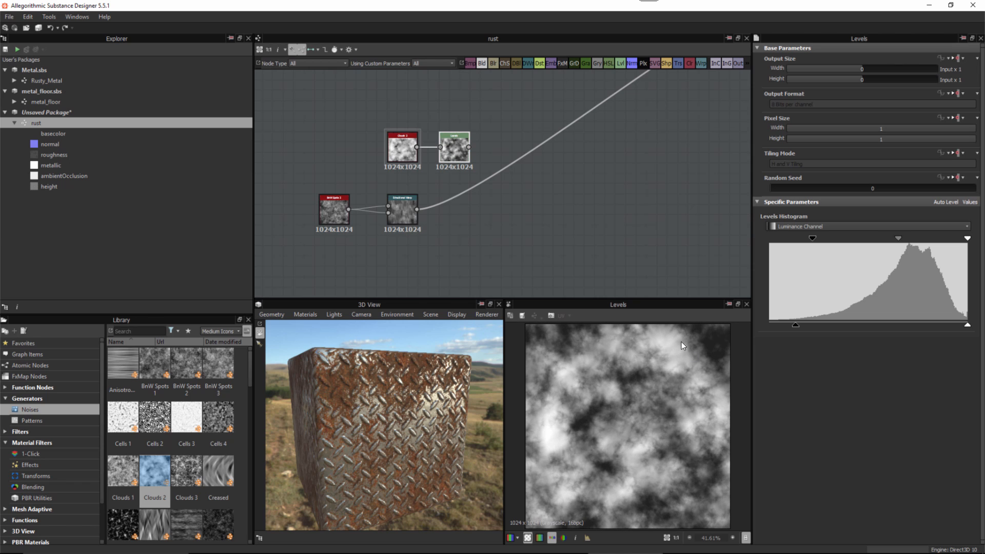
Shift the Clouds 2 and Levels nodes away from the Directional Warp wire and add a Blend node beside Levels
{"action": "middle_click_drag", "start_coordinate": [472, 196], "coordinate": [496, 195]}
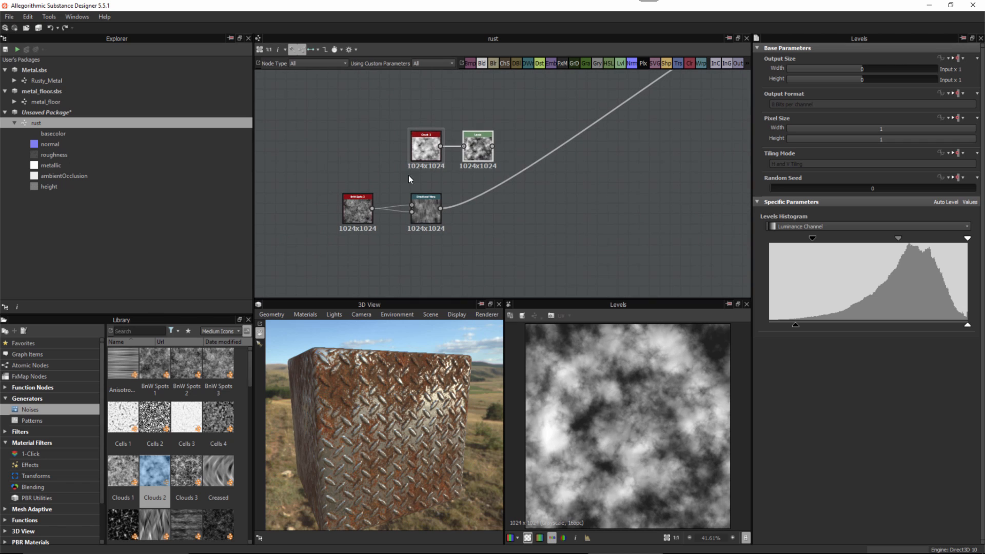
{"action": "left_click_drag", "start_coordinate": [465, 147], "coordinate": [424, 137]}
{"action": "left_click", "coordinate": [486, 147]}
{"action": "key", "text": "space"}
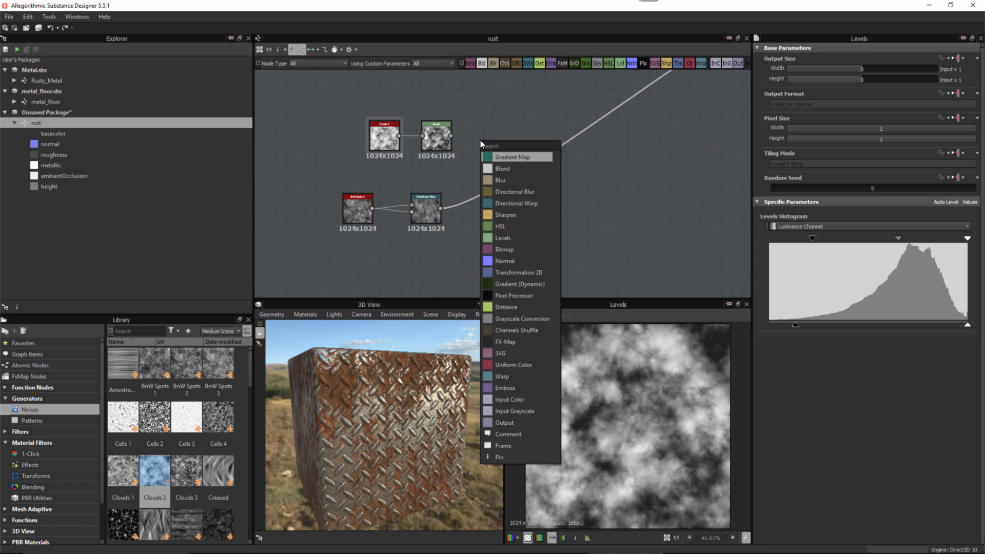
{"action": "type", "text": "bl"}
{"action": "key", "text": "Return"}
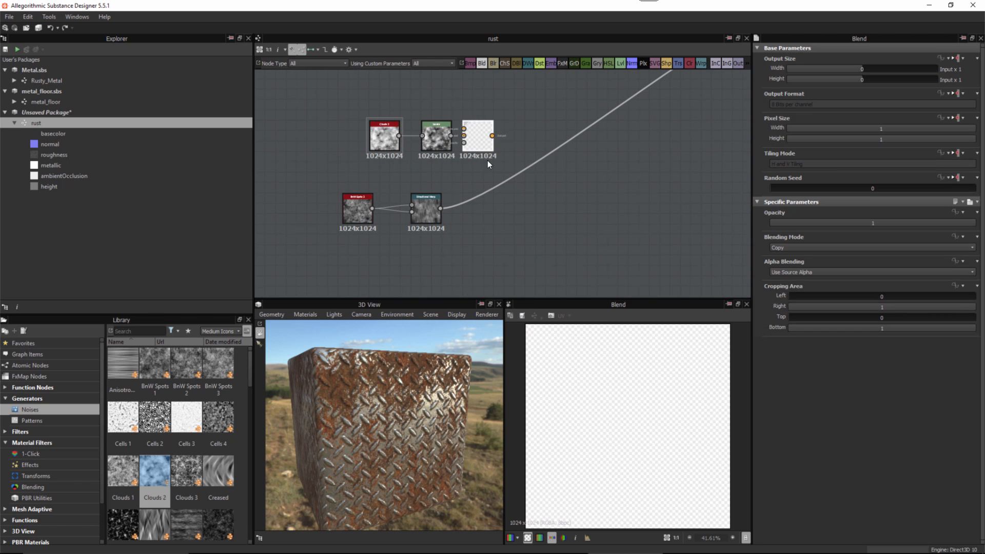
Reposition the Blend node beyond the Directional Warp, then connect Levels to its Foreground input and Directional Warp to its Background input
{"action": "scroll", "coordinate": [471, 167], "scroll_direction": "up", "scroll_amount": 1}
{"action": "left_click", "coordinate": [437, 135]}
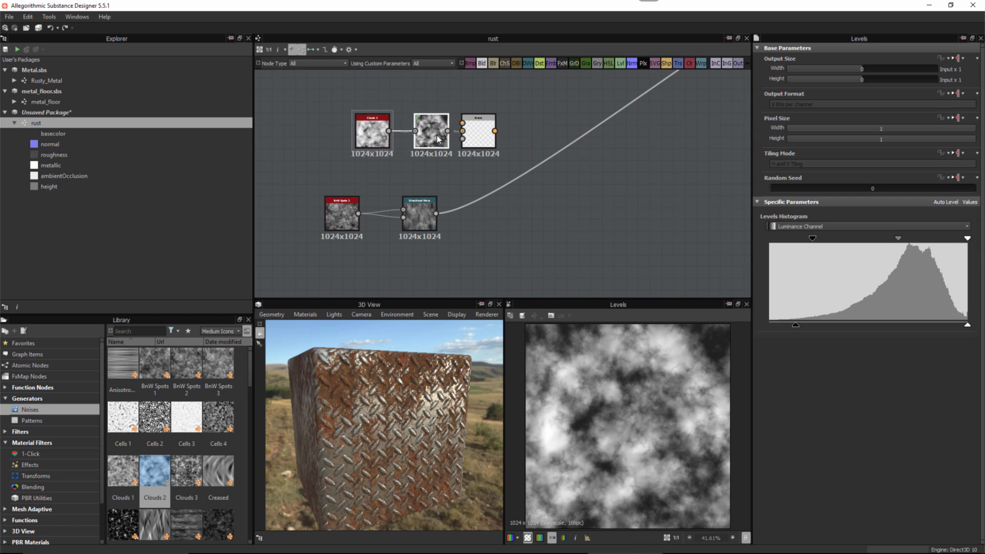
{"action": "left_click", "coordinate": [419, 219]}
{"action": "left_click_drag", "start_coordinate": [496, 138], "coordinate": [541, 189]}
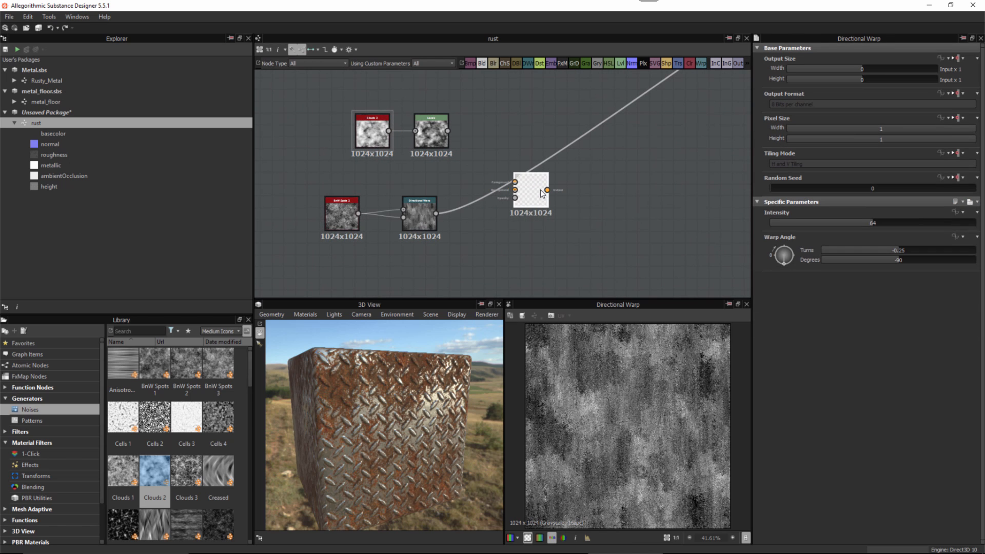
{"action": "left_click_drag", "start_coordinate": [448, 131], "coordinate": [535, 203]}
{"action": "middle_click_drag", "start_coordinate": [475, 198], "coordinate": [466, 195]}
{"action": "scroll", "coordinate": [466, 196], "scroll_direction": "up", "scroll_amount": 2}
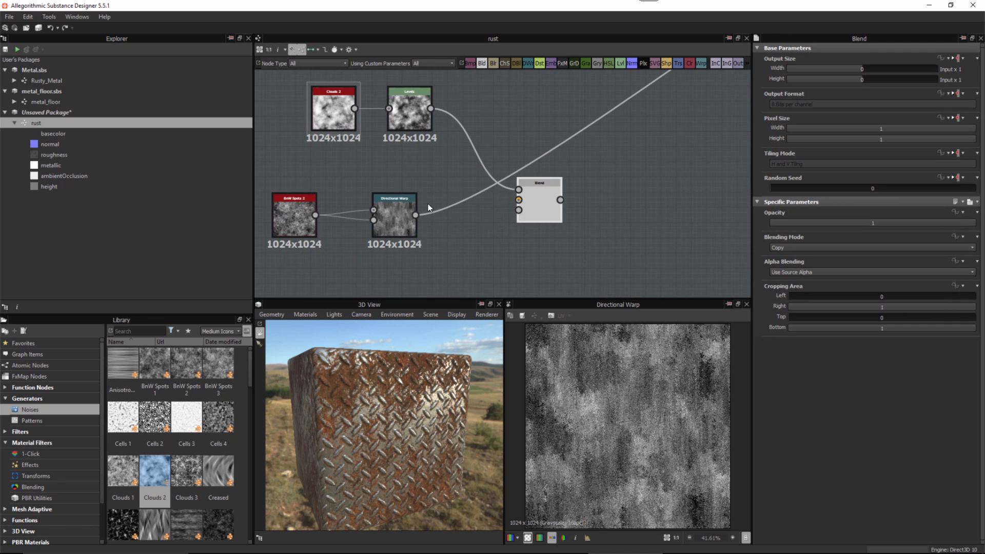
{"action": "left_click_drag", "start_coordinate": [444, 160], "coordinate": [519, 200]}
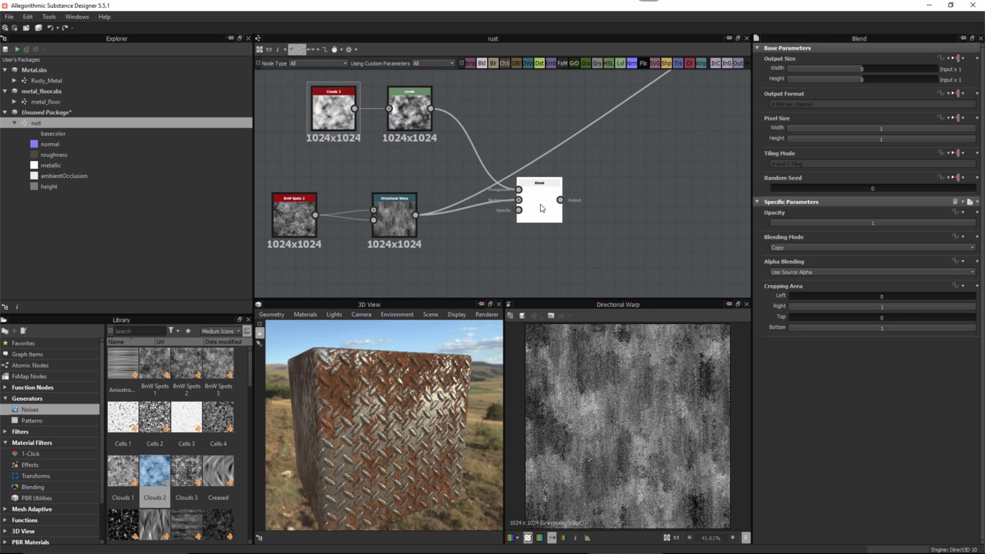
Preview the Blend node's output and align the node level with the Directional Warp
{"action": "double_click", "coordinate": [541, 204]}
{"action": "left_click_drag", "start_coordinate": [541, 204], "coordinate": [566, 222]}
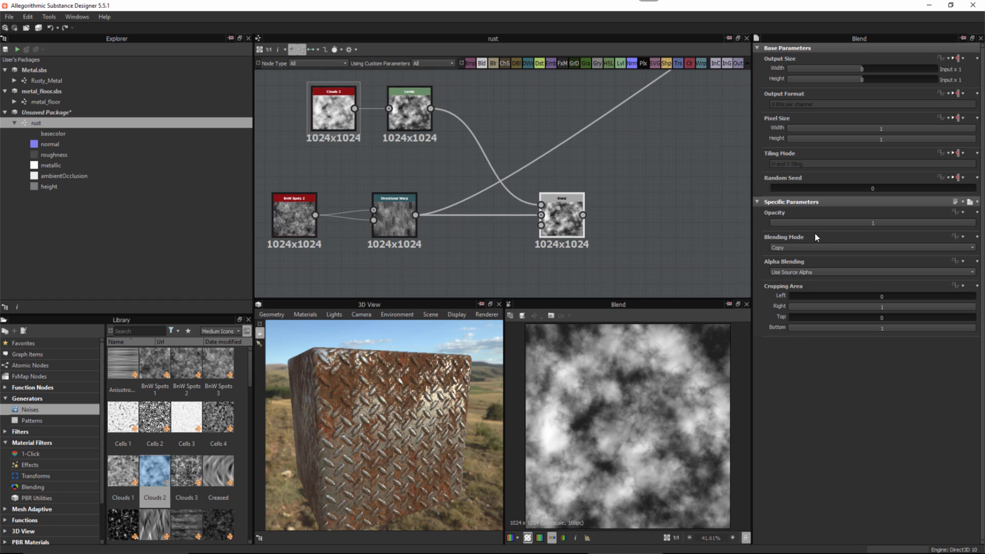
Try the Max (Lighten) blending mode on the Blend node and return it to Copy
{"action": "left_click", "coordinate": [799, 247]}
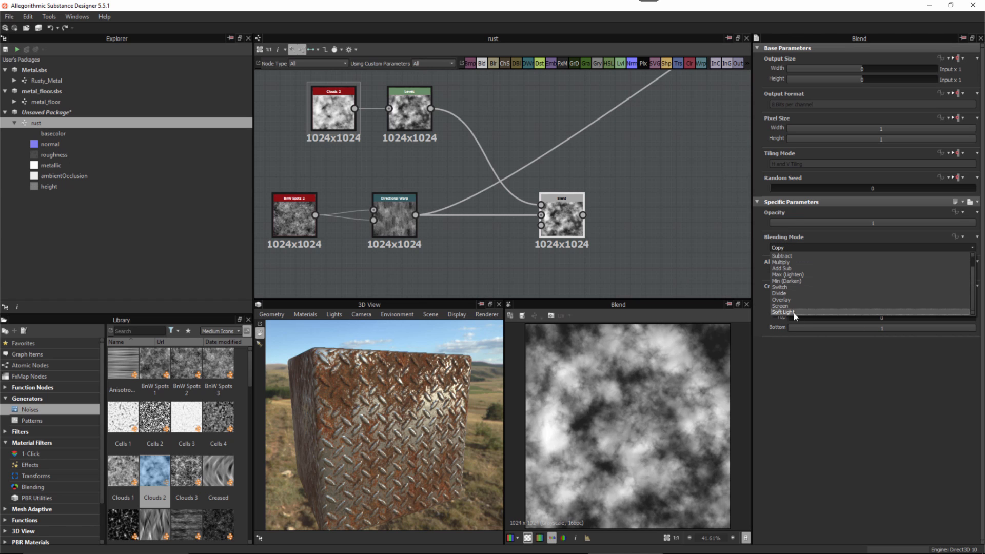
{"action": "left_click", "coordinate": [802, 274]}
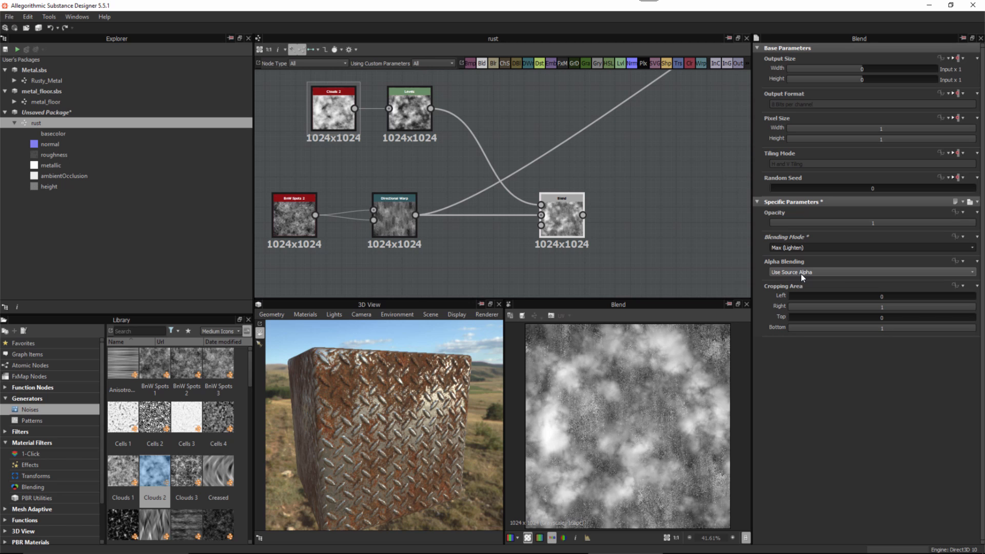
{"action": "left_click", "coordinate": [800, 247]}
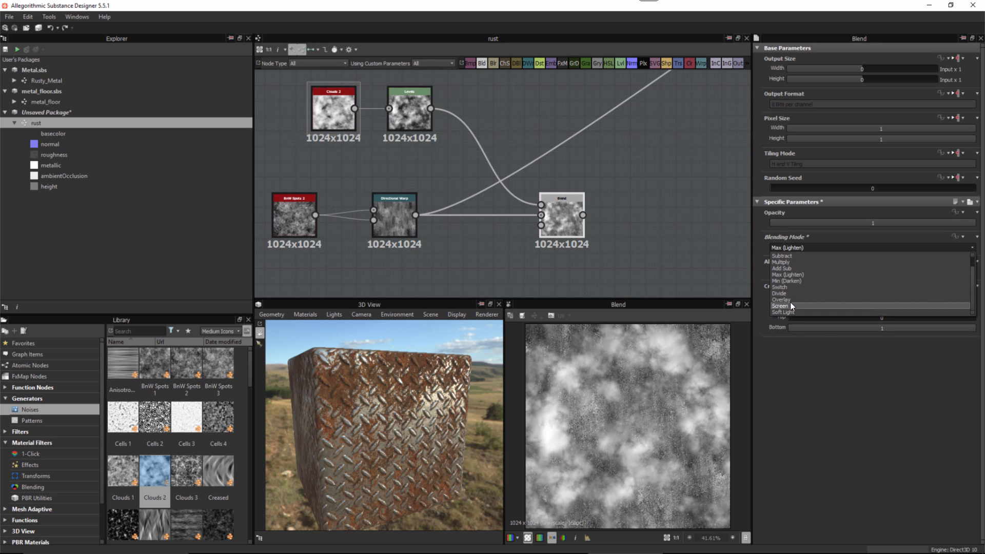
{"action": "scroll", "coordinate": [790, 303], "scroll_direction": "up", "scroll_amount": 1}
{"action": "left_click", "coordinate": [783, 257]}
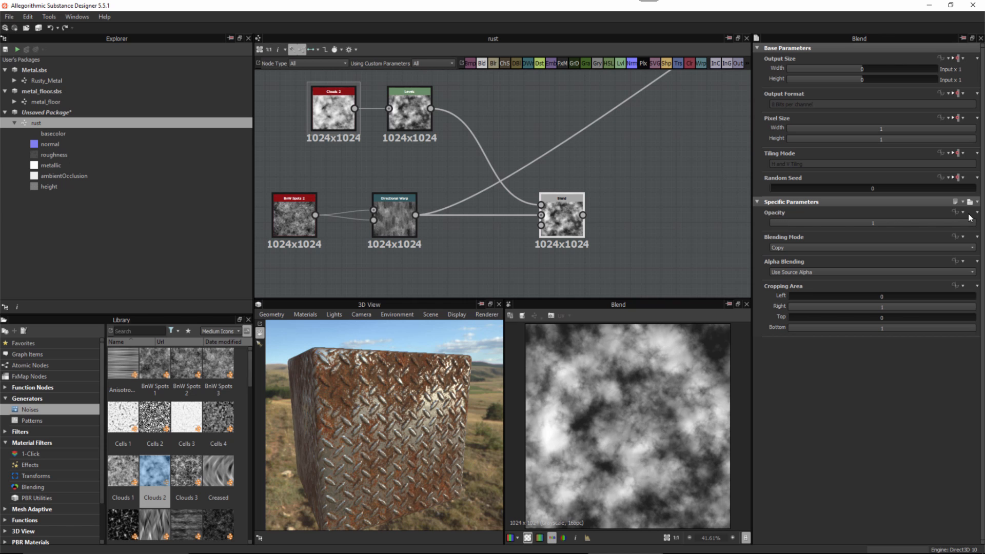
Lower the Blend node's opacity to 0.42 so the clouds mix softly with the streaked rust texture
{"action": "left_click_drag", "start_coordinate": [959, 223], "coordinate": [829, 229]}
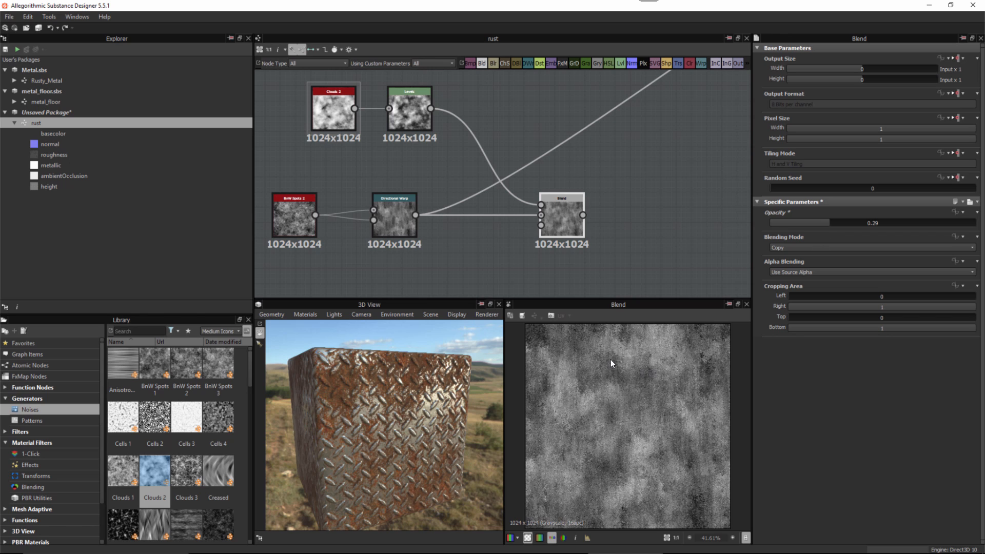
{"action": "left_click_drag", "start_coordinate": [832, 223], "coordinate": [859, 227]}
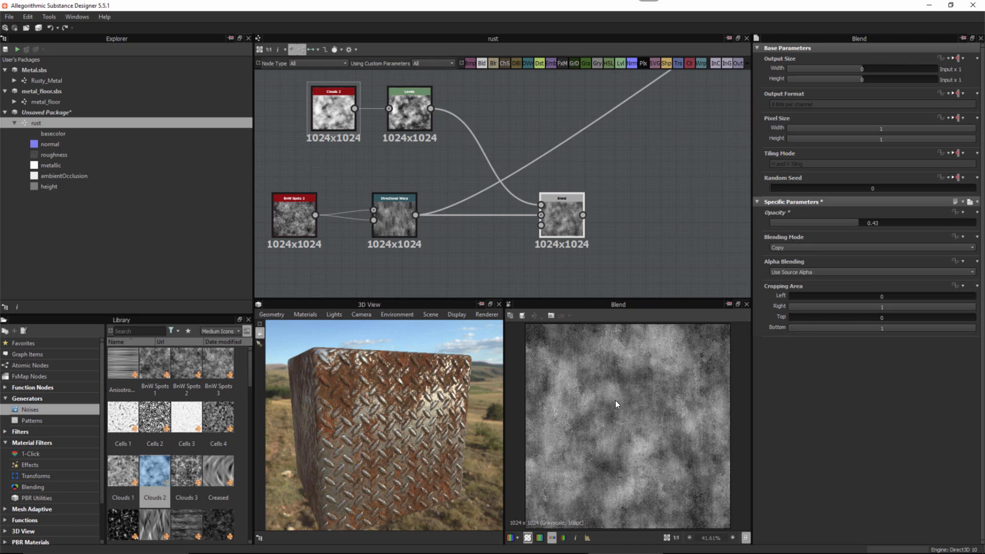
{"action": "scroll", "coordinate": [662, 406], "scroll_direction": "up", "scroll_amount": 2}
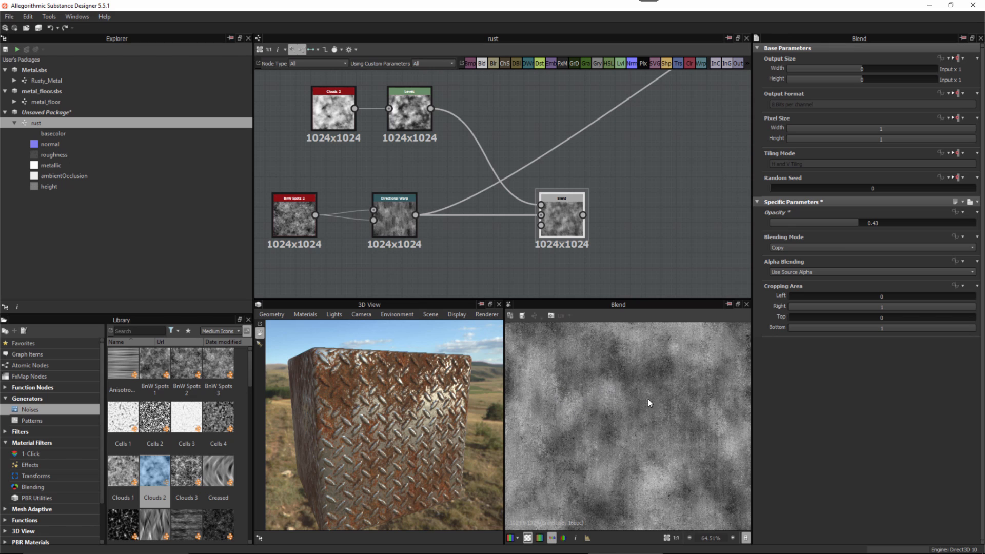
{"action": "scroll", "coordinate": [664, 431], "scroll_direction": "down", "scroll_amount": 1}
{"action": "mouse_move", "coordinate": [865, 223]}
{"action": "left_mouse_down"}
{"action": "mouse_move", "coordinate": [875, 223]}
{"action": "mouse_move", "coordinate": [857, 219]}
{"action": "left_mouse_up"}
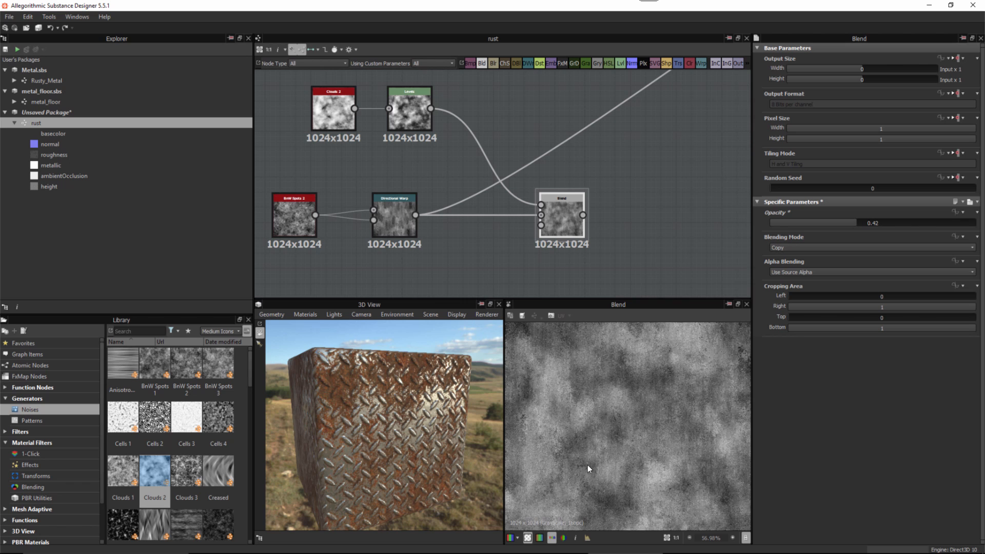
{"action": "scroll", "coordinate": [587, 465], "scroll_direction": "down", "scroll_amount": 2}
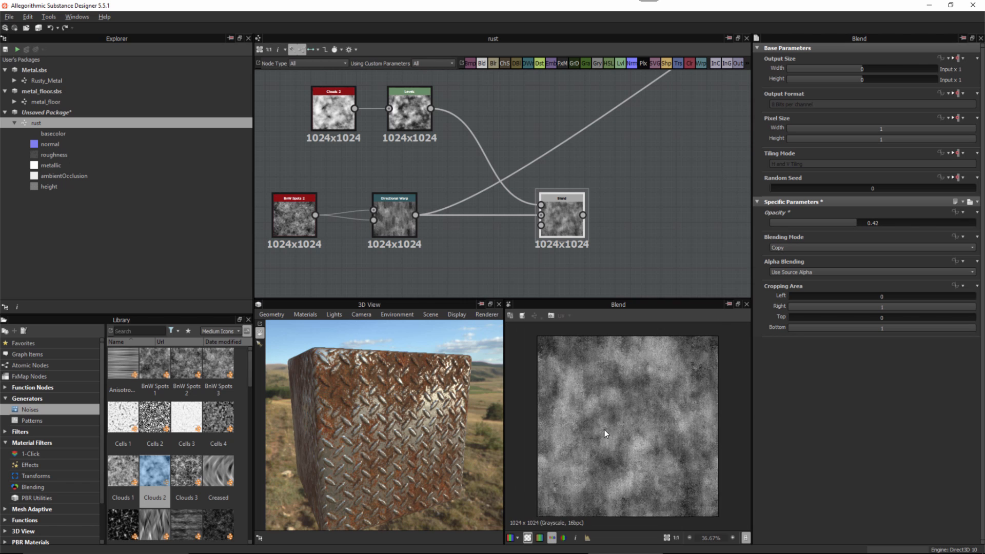
Compare the Directional Warp texture with the blended result in the 2D view
{"action": "left_click", "coordinate": [538, 205]}
{"action": "scroll", "coordinate": [556, 224], "scroll_direction": "up", "scroll_amount": 2}
{"action": "left_click", "coordinate": [536, 212]}
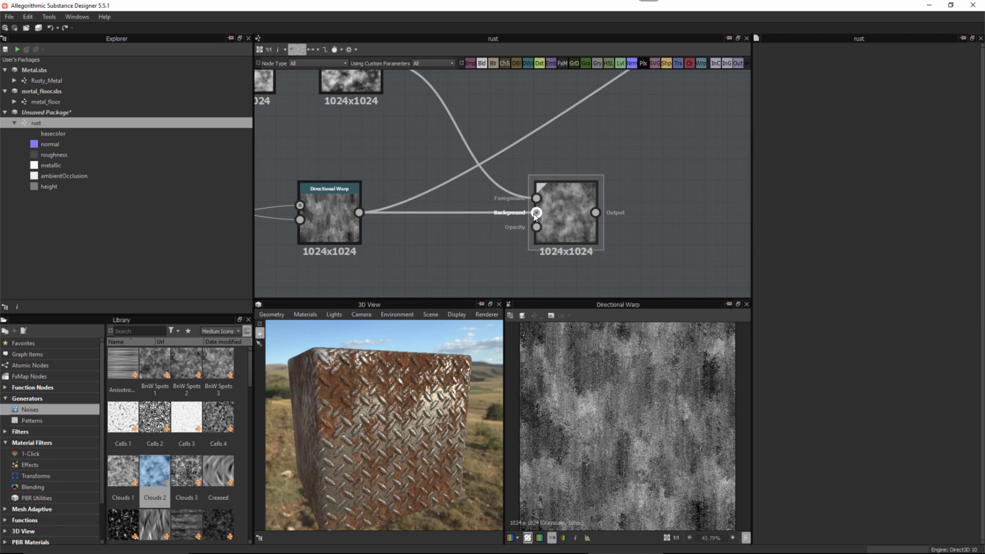
{"action": "double_click", "coordinate": [574, 207]}
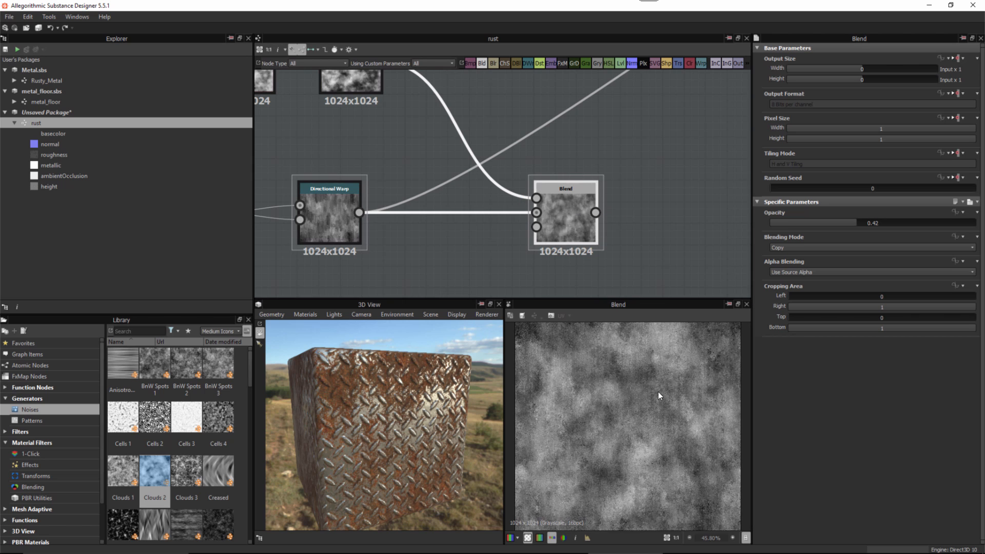
{"action": "scroll", "coordinate": [667, 405], "scroll_direction": "up", "scroll_amount": 1}
{"action": "scroll", "coordinate": [683, 436], "scroll_direction": "down", "scroll_amount": 2}
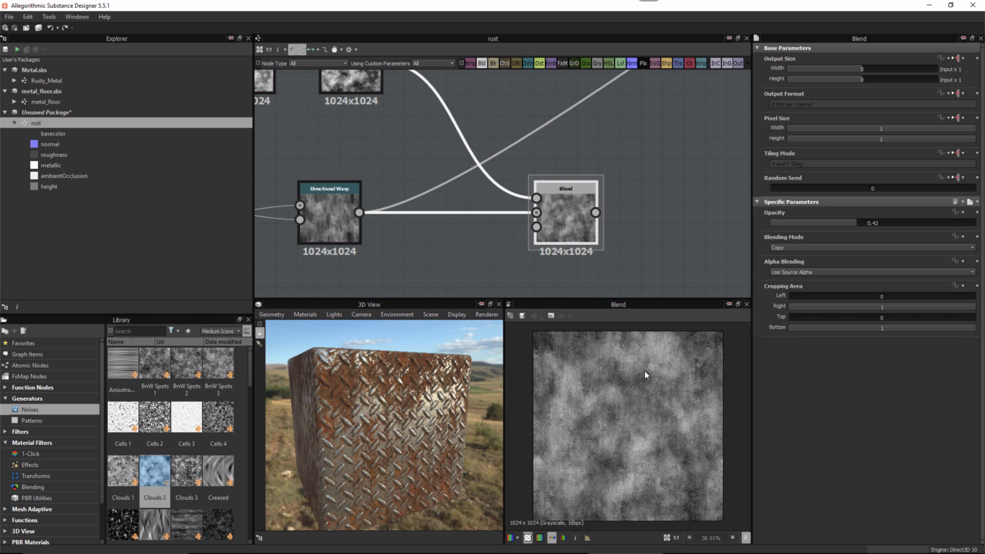
Feed the Blend output into the Gradient Map in place of the Directional Warp and preview the basecolor output
{"action": "scroll", "coordinate": [543, 143], "scroll_direction": "down", "scroll_amount": 6}
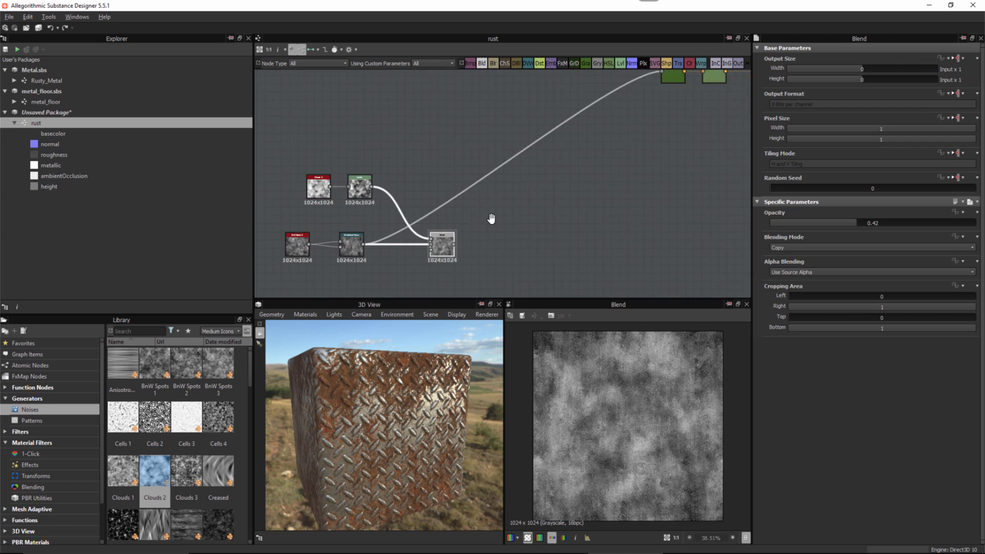
{"action": "scroll", "coordinate": [575, 201], "scroll_direction": "down", "scroll_amount": 3}
{"action": "scroll", "coordinate": [506, 226], "scroll_direction": "up", "scroll_amount": 2}
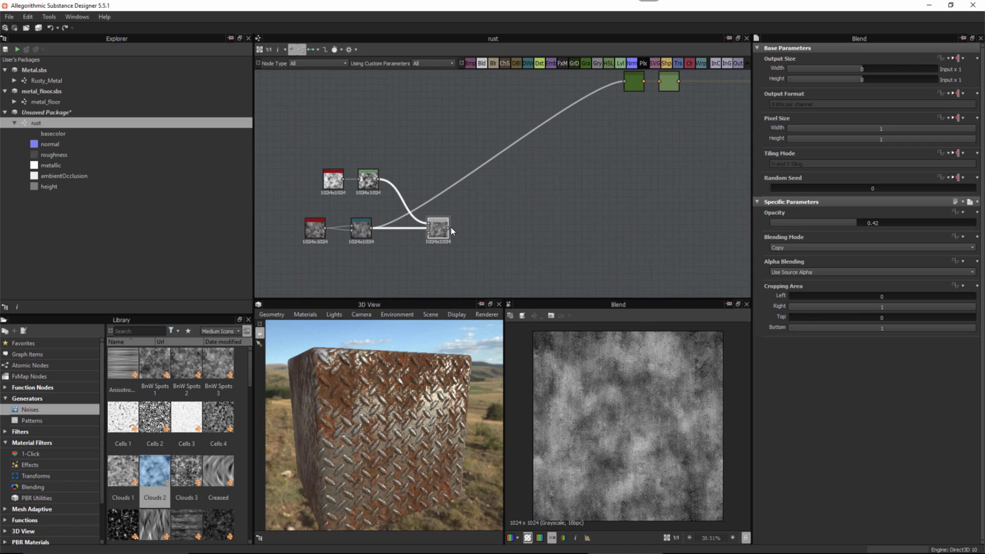
{"action": "left_click_drag", "start_coordinate": [449, 228], "coordinate": [624, 81]}
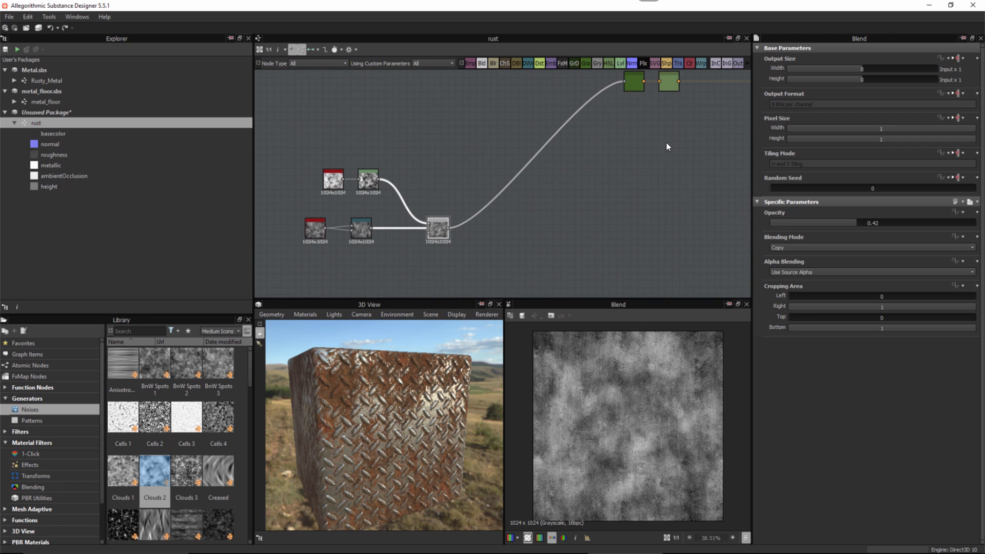
{"action": "middle_click_drag", "start_coordinate": [667, 143], "coordinate": [615, 168]}
{"action": "double_click", "coordinate": [678, 118]}
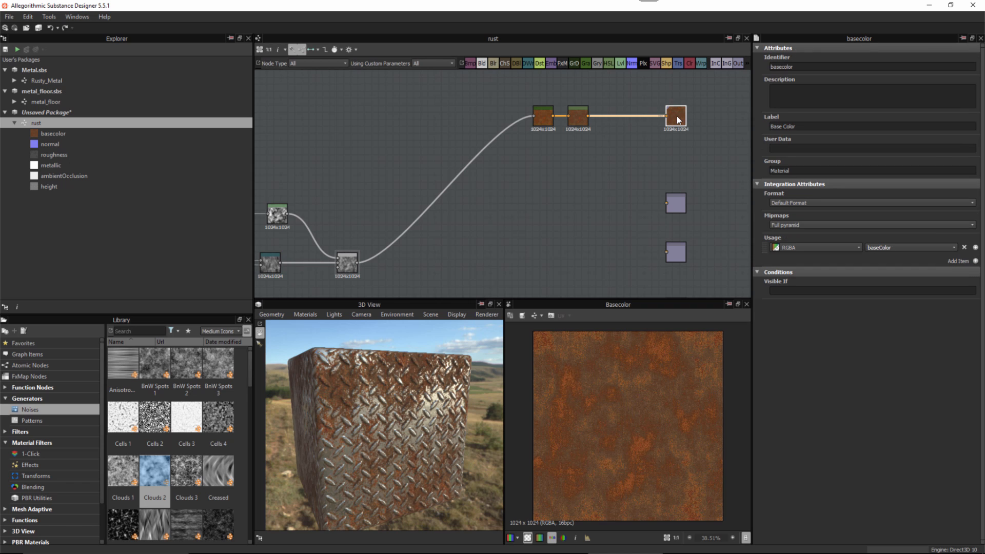
{"action": "scroll", "coordinate": [630, 401], "scroll_direction": "up", "scroll_amount": 1}
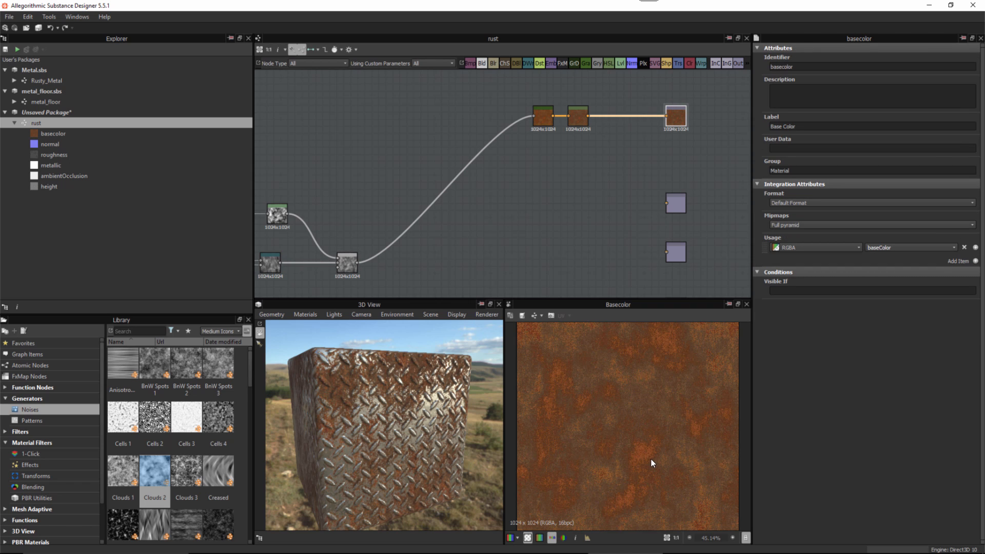
{"action": "middle_click_drag", "start_coordinate": [643, 450], "coordinate": [638, 440]}
Examine the rust graph's layout and its remaining unconnected output nodes
{"action": "middle_click_drag", "start_coordinate": [574, 224], "coordinate": [615, 222]}
{"action": "scroll", "coordinate": [616, 222], "scroll_direction": "down", "scroll_amount": 2}
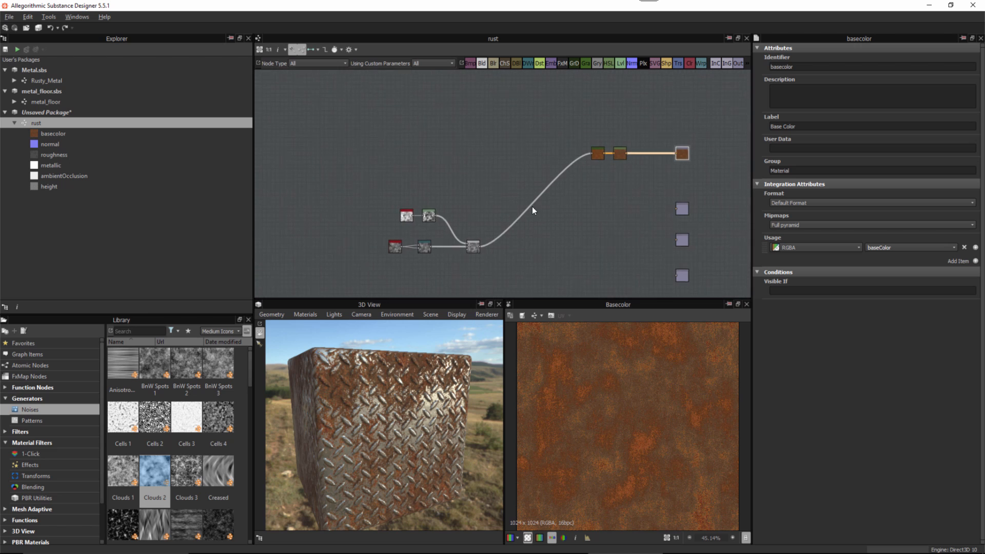
{"action": "scroll", "coordinate": [532, 207], "scroll_direction": "down", "scroll_amount": 2}
{"action": "middle_click_drag", "start_coordinate": [491, 219], "coordinate": [467, 206]}
{"action": "scroll", "coordinate": [538, 247], "scroll_direction": "up", "scroll_amount": 3}
{"action": "middle_click_drag", "start_coordinate": [617, 227], "coordinate": [600, 184]}
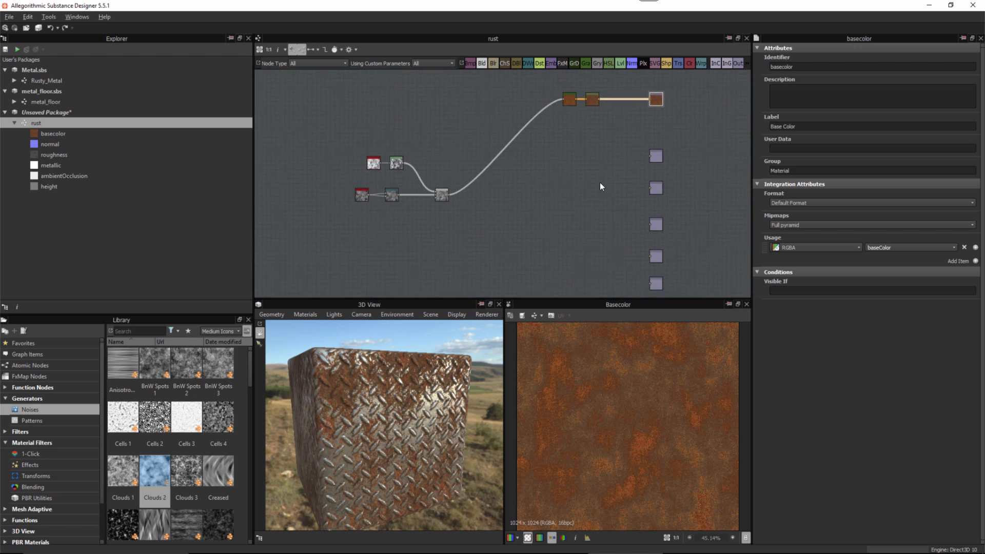
{"action": "scroll", "coordinate": [632, 210], "scroll_direction": "down", "scroll_amount": 2}
{"action": "scroll", "coordinate": [611, 242], "scroll_direction": "up", "scroll_amount": 1}
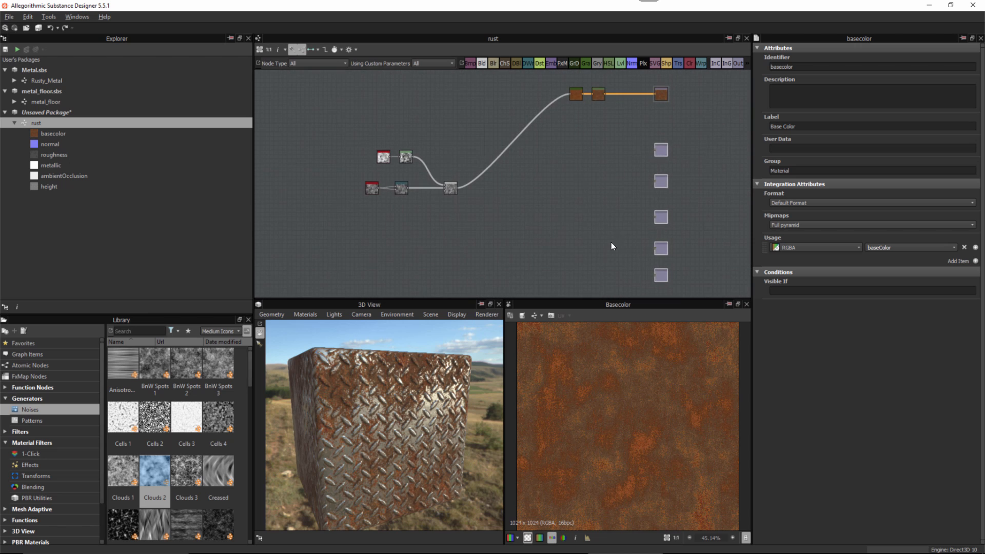
Add a Normal Sobel node beyond the Blend node and feed the Blend output into it
{"action": "scroll", "coordinate": [642, 182], "scroll_direction": "up", "scroll_amount": 2}
{"action": "mouse_move", "coordinate": [515, 218]}
{"action": "middle_mouse_down"}
{"action": "mouse_move", "coordinate": [524, 219]}
{"action": "mouse_move", "coordinate": [518, 235]}
{"action": "middle_mouse_up"}
{"action": "scroll", "coordinate": [517, 235], "scroll_direction": "up", "scroll_amount": 1}
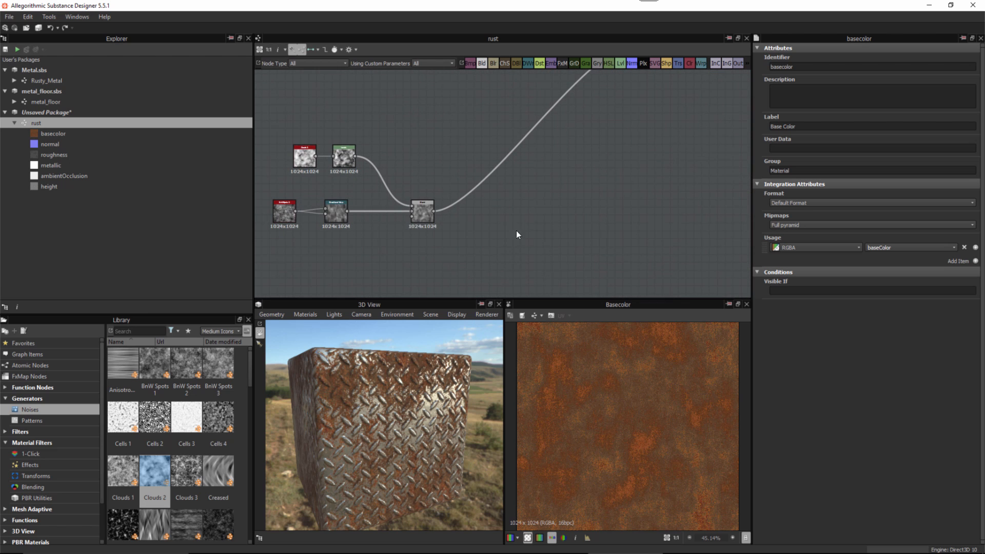
{"action": "left_click", "coordinate": [417, 209]}
{"action": "key", "text": "space"}
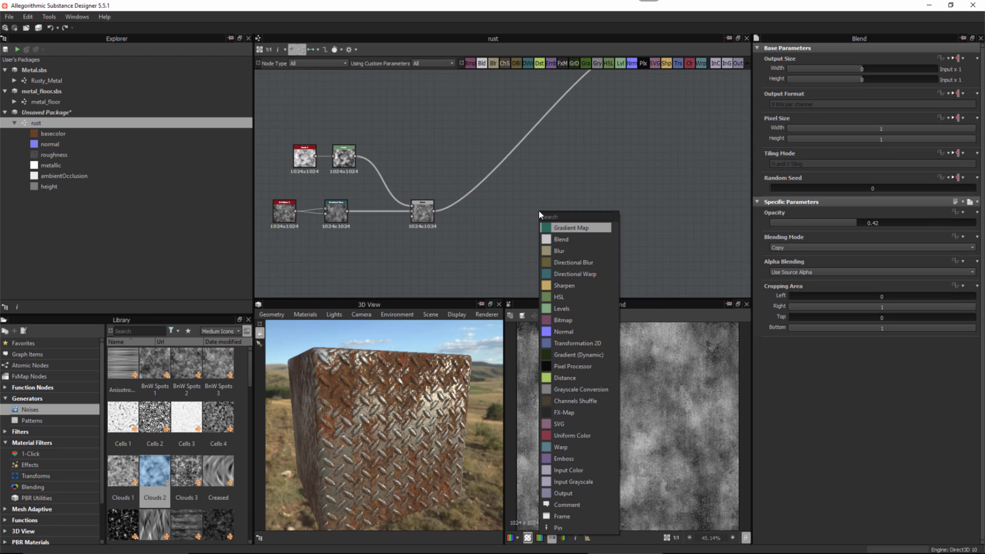
{"action": "type", "text": "no"}
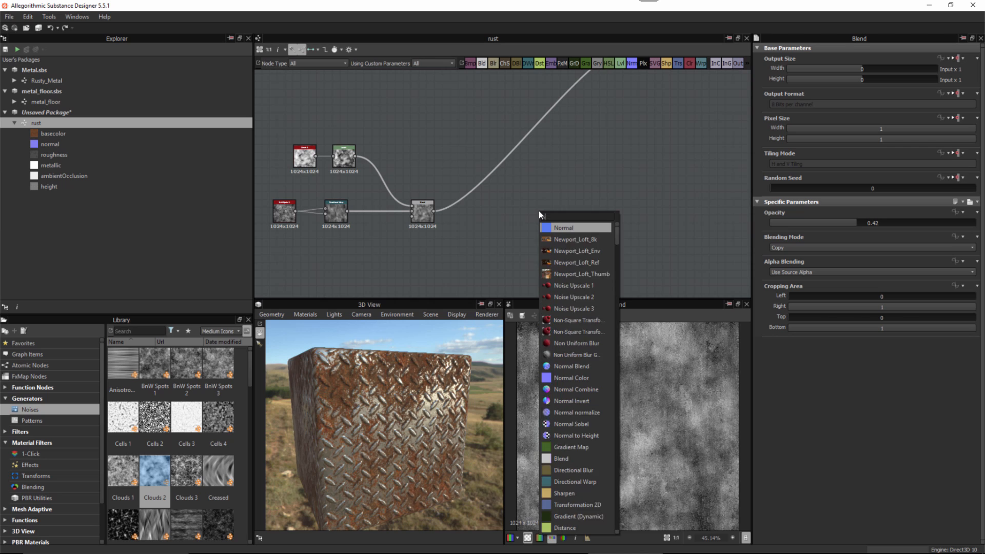
{"action": "key", "text": "BackSpace"}
{"action": "key", "text": "BackSpace"}
{"action": "type", "text": "so"}
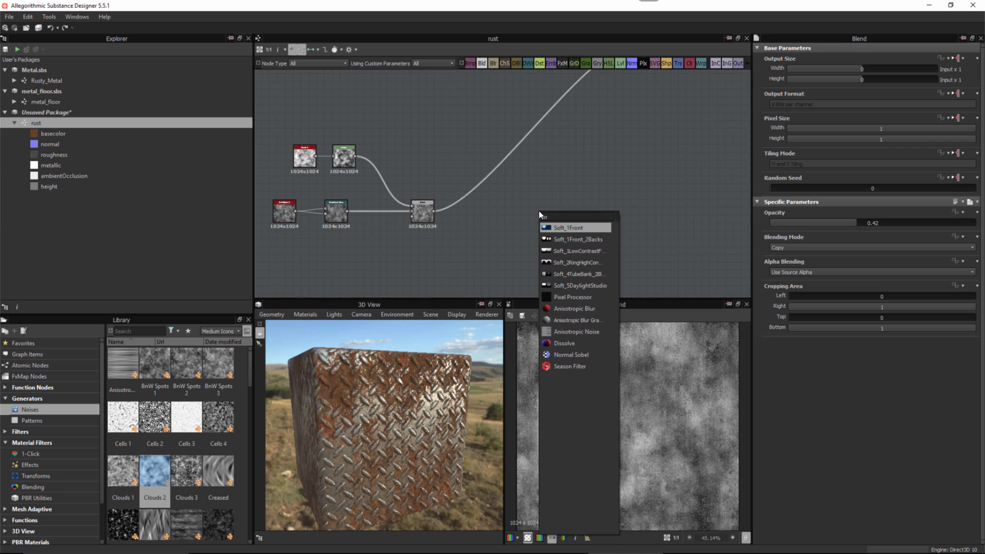
{"action": "type", "text": "b"}
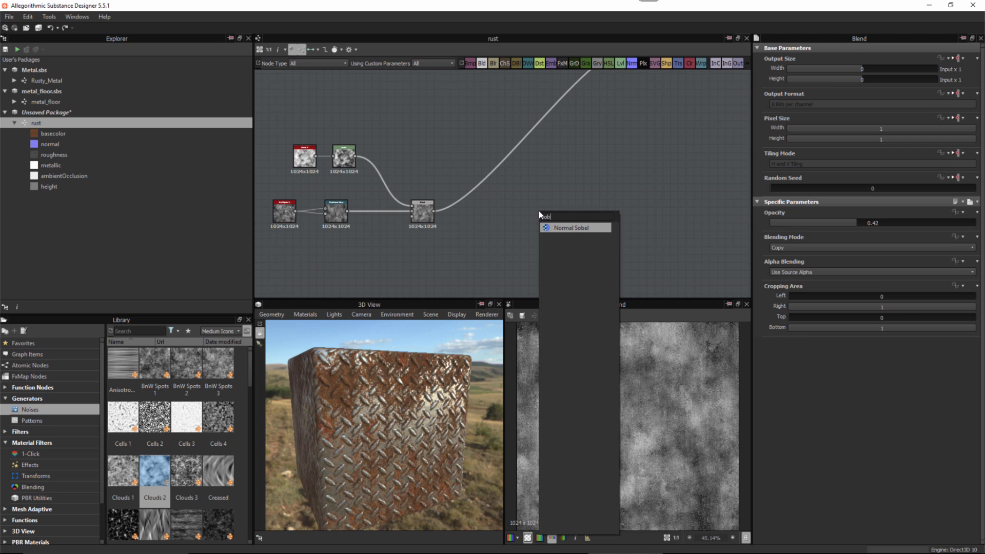
{"action": "left_click", "coordinate": [562, 229]}
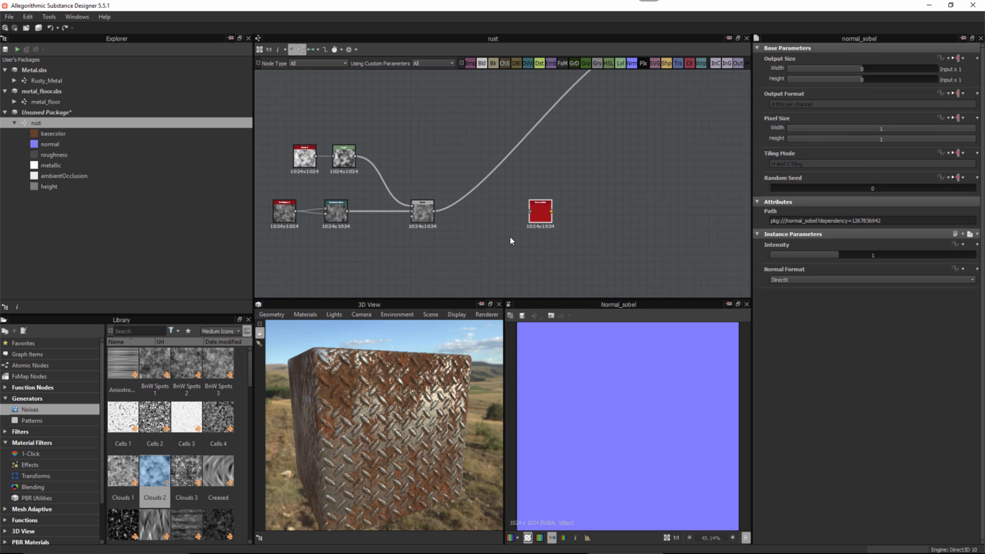
{"action": "left_click_drag", "start_coordinate": [525, 224], "coordinate": [534, 213]}
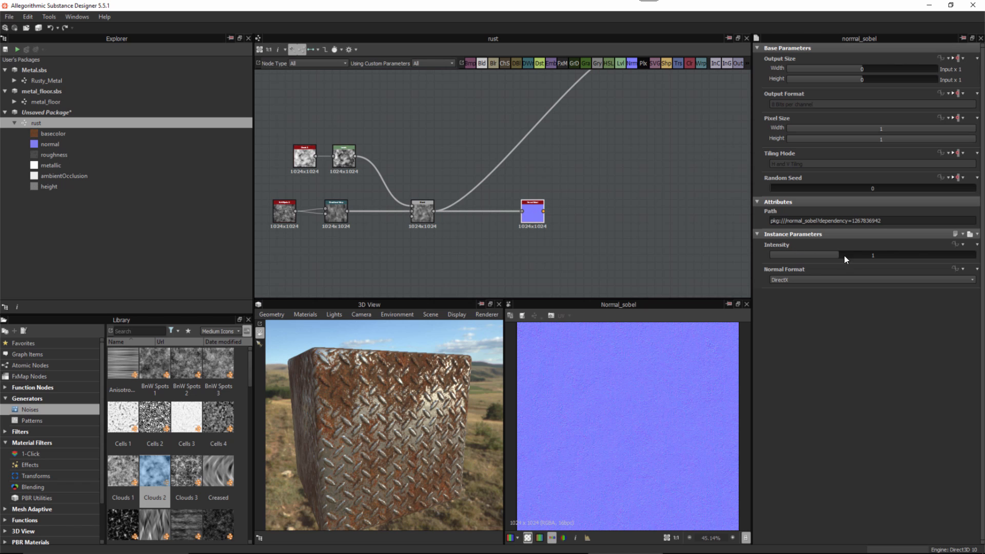
Set the Normal Sobel intensity to 2
{"action": "left_click_drag", "start_coordinate": [843, 257], "coordinate": [909, 258]}
{"action": "double_click", "coordinate": [907, 257]}
{"action": "type", "text": "2"}
{"action": "key", "text": "Return"}
{"action": "key", "text": "f"}
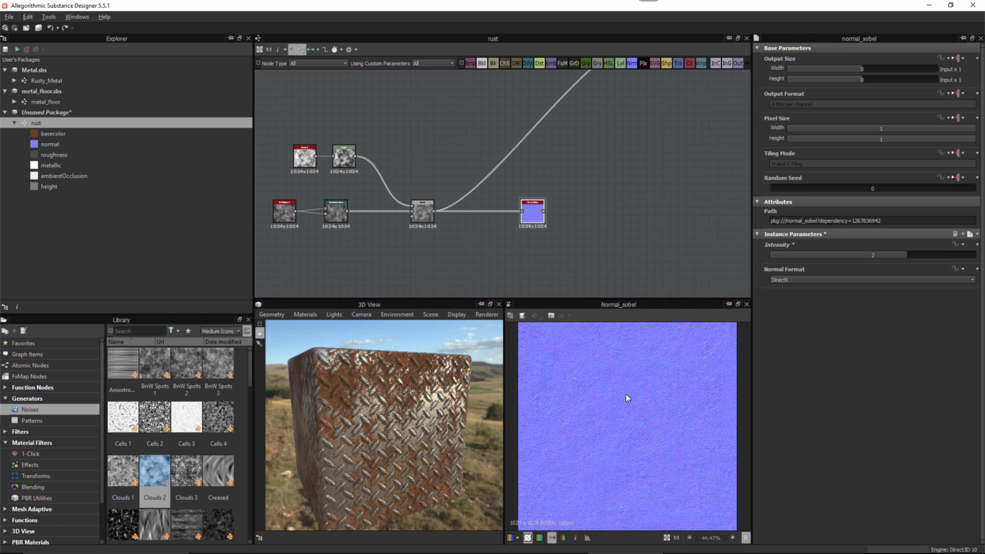
Connect the Normal Sobel node to the normal output and preview that output
{"action": "middle_click_drag", "start_coordinate": [683, 231], "coordinate": [575, 227]}
{"action": "scroll", "coordinate": [575, 228], "scroll_direction": "down", "scroll_amount": 2}
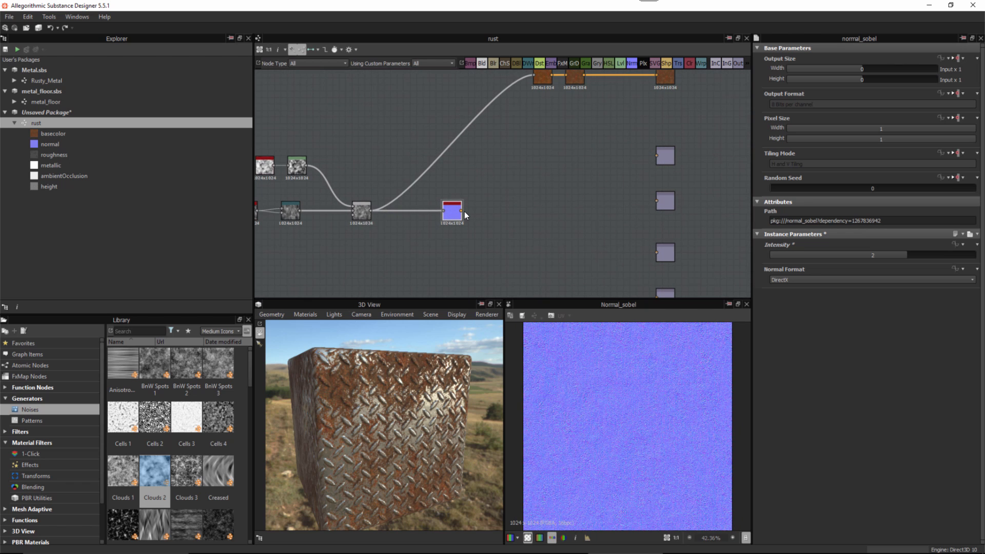
{"action": "left_click_drag", "start_coordinate": [462, 211], "coordinate": [677, 155]}
{"action": "left_click_drag", "start_coordinate": [463, 211], "coordinate": [657, 155]}
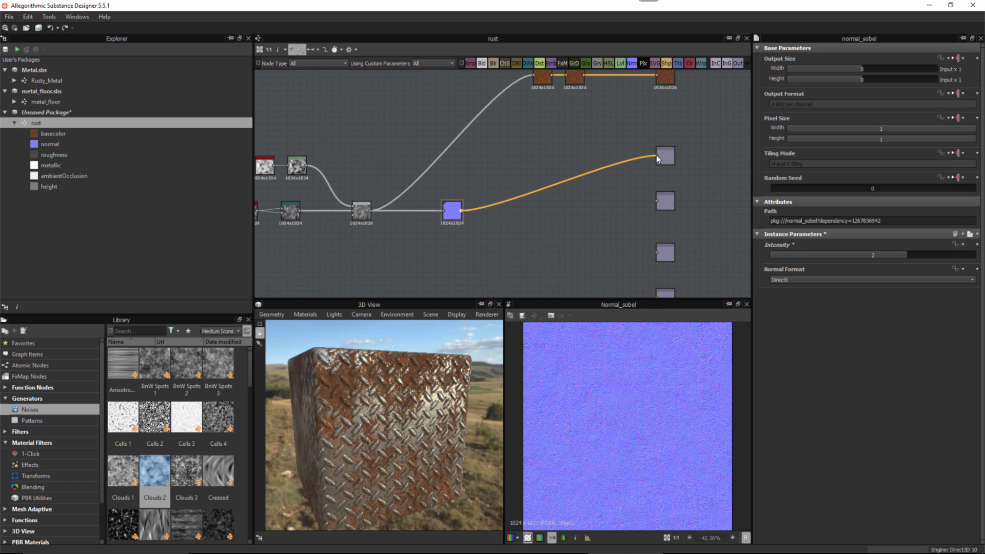
{"action": "left_click", "coordinate": [666, 156]}
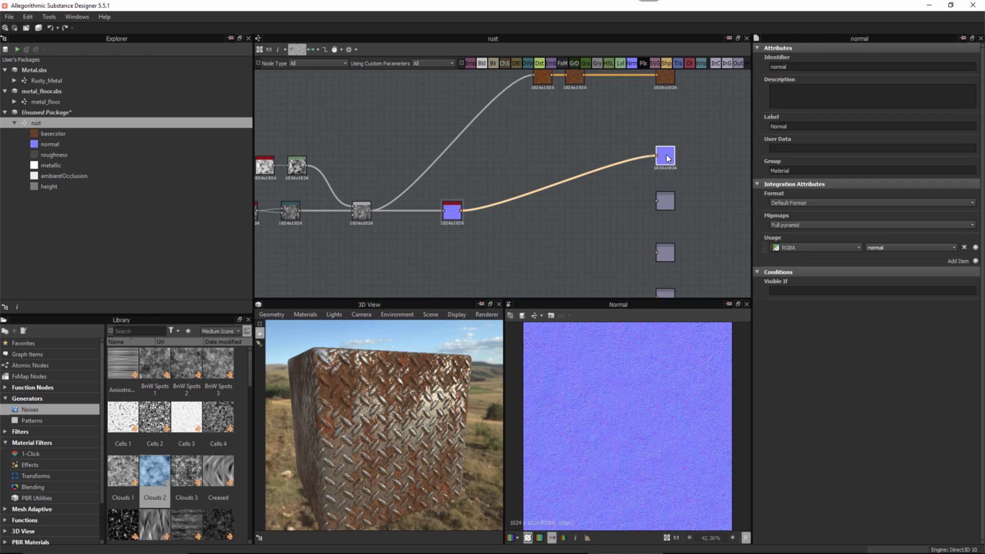
Move the four unconnected output nodes lower in the graph to leave more space beneath the normal output
{"action": "middle_click_drag", "start_coordinate": [514, 260], "coordinate": [557, 207]}
{"action": "scroll", "coordinate": [526, 250], "scroll_direction": "down", "scroll_amount": 1}
{"action": "scroll", "coordinate": [624, 206], "scroll_direction": "up", "scroll_amount": 2}
{"action": "middle_click_drag", "start_coordinate": [631, 204], "coordinate": [569, 262]}
{"action": "scroll", "coordinate": [657, 243], "scroll_direction": "up", "scroll_amount": 4}
{"action": "scroll", "coordinate": [624, 198], "scroll_direction": "down", "scroll_amount": 5}
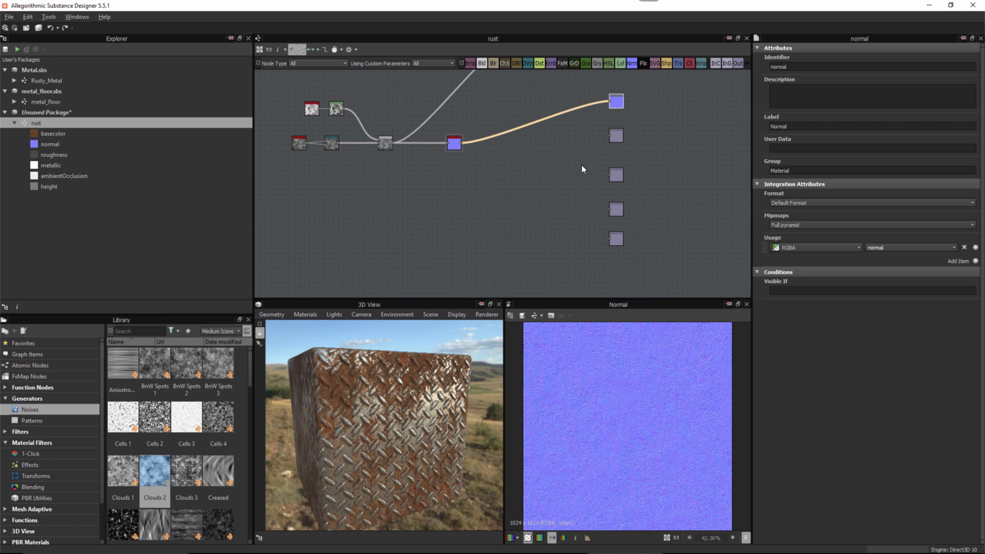
{"action": "left_click_drag", "start_coordinate": [618, 236], "coordinate": [618, 259]}
{"action": "left_click_drag", "start_coordinate": [613, 134], "coordinate": [616, 162]}
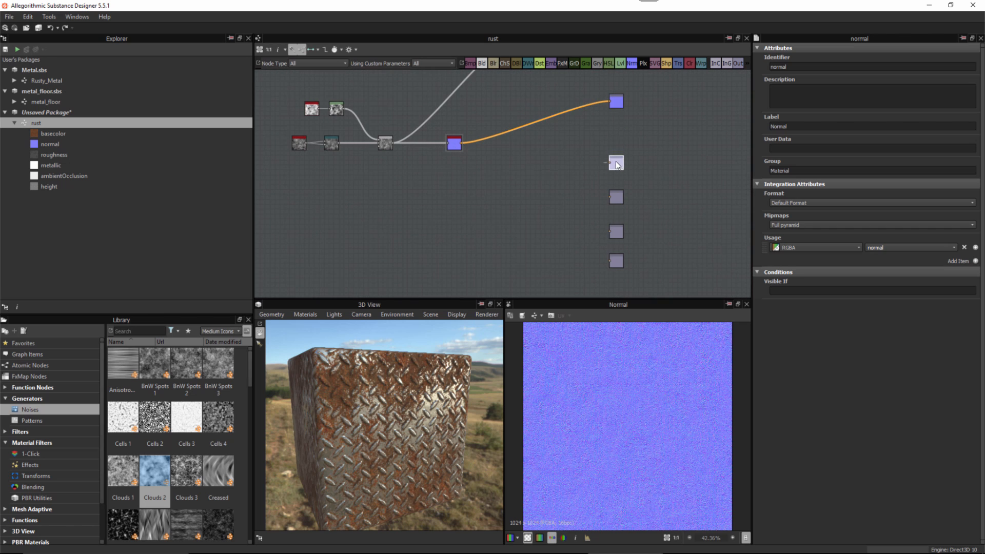
{"action": "scroll", "coordinate": [503, 173], "scroll_direction": "up", "scroll_amount": 1}
{"action": "scroll", "coordinate": [505, 179], "scroll_direction": "up", "scroll_amount": 2}
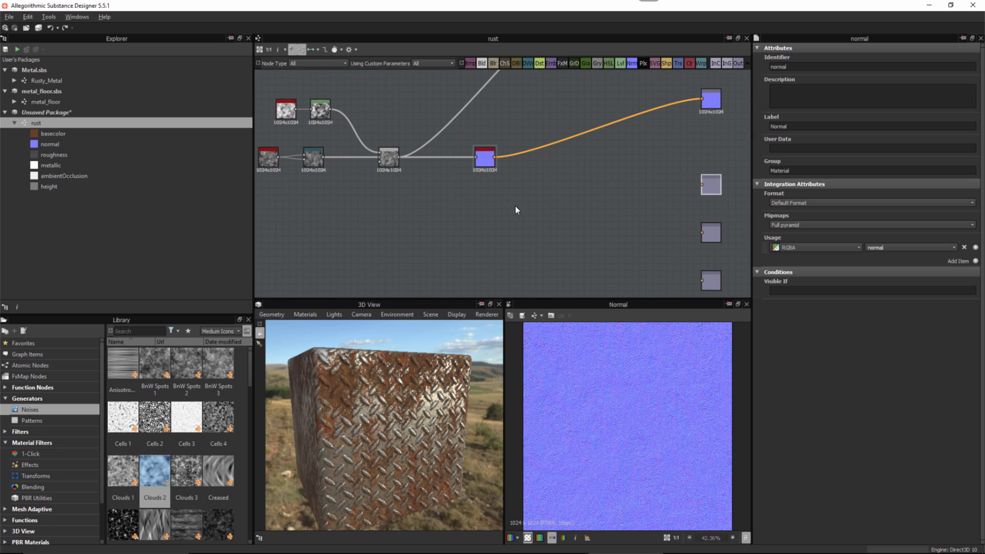
Add a Histogram Range node below the Normal Sobel node and feed the Blend output into it
{"action": "double_click", "coordinate": [390, 163]}
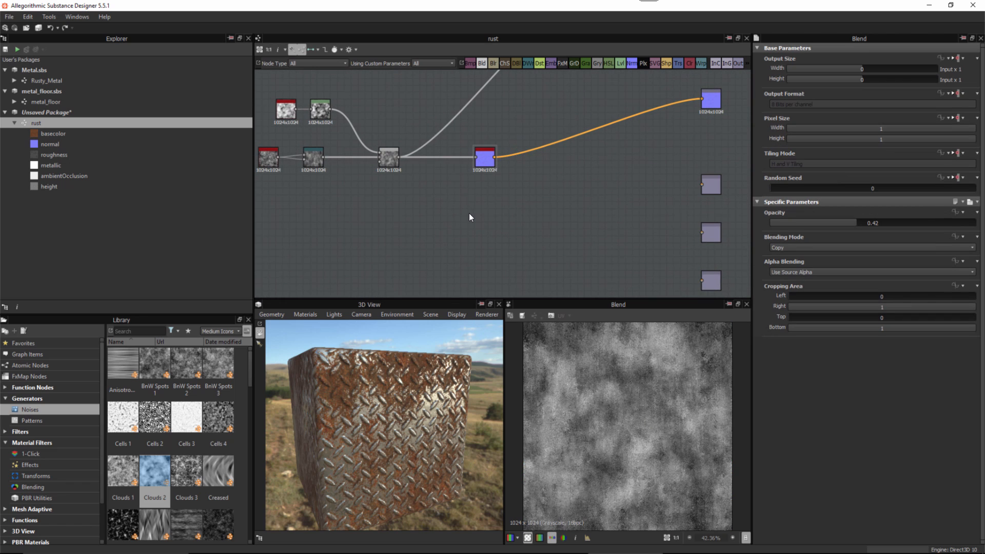
{"action": "key", "text": "space"}
{"action": "type", "text": "his"}
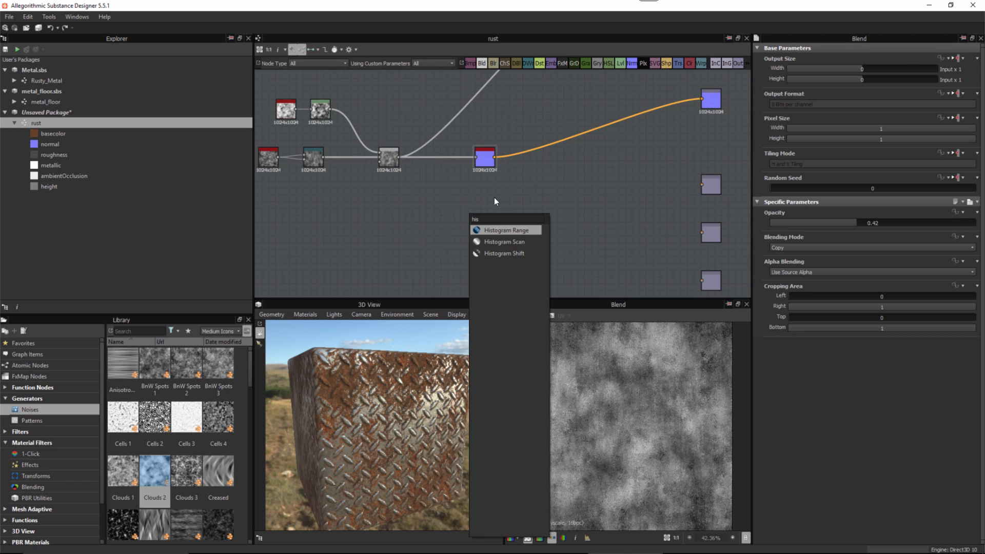
{"action": "left_click", "coordinate": [485, 231]}
{"action": "left_click_drag", "start_coordinate": [399, 156], "coordinate": [462, 214]}
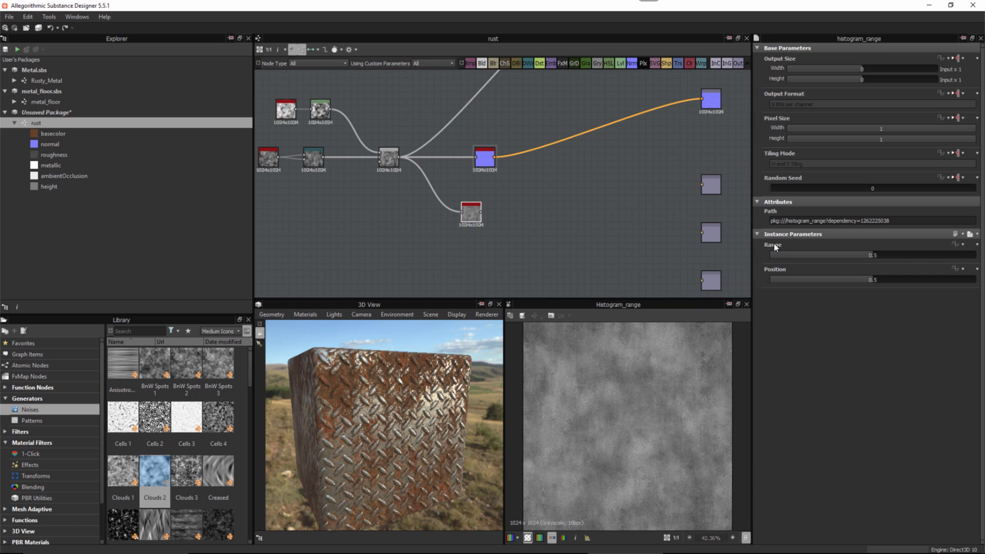
Set the Histogram Range node's range to 1 and position to 0.8, and connect it to the roughness output
{"action": "left_click_drag", "start_coordinate": [875, 255], "coordinate": [884, 256]}
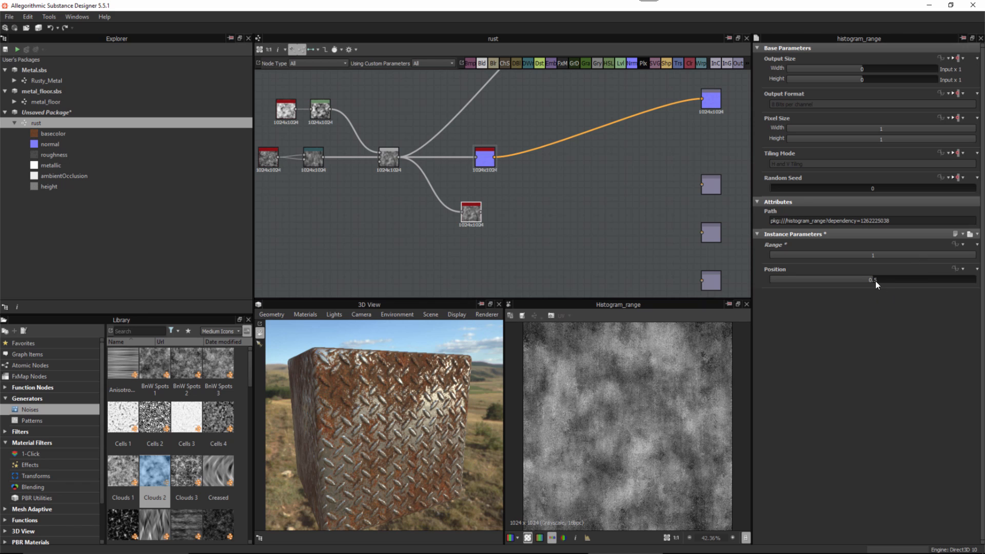
{"action": "left_click_drag", "start_coordinate": [876, 282], "coordinate": [935, 281]}
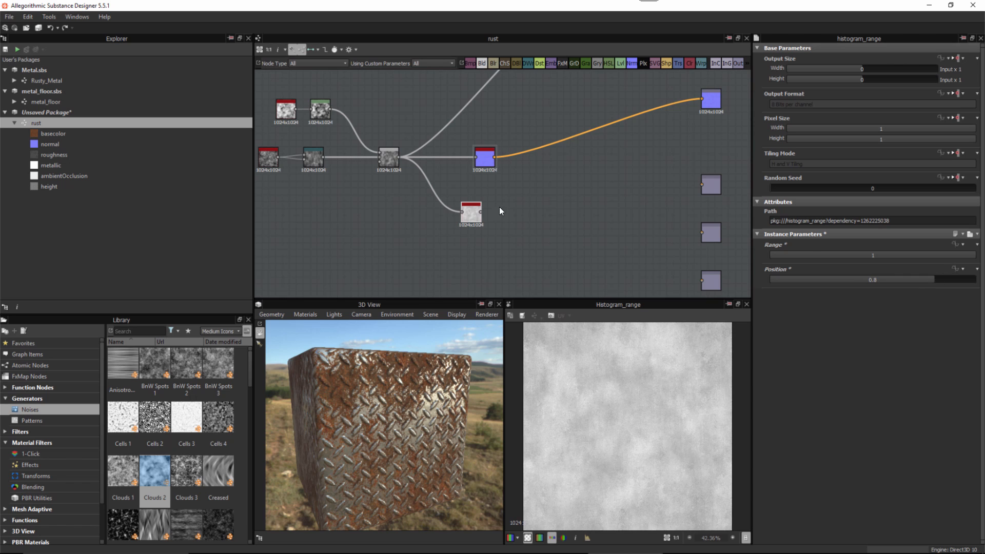
{"action": "left_click_drag", "start_coordinate": [482, 211], "coordinate": [702, 185]}
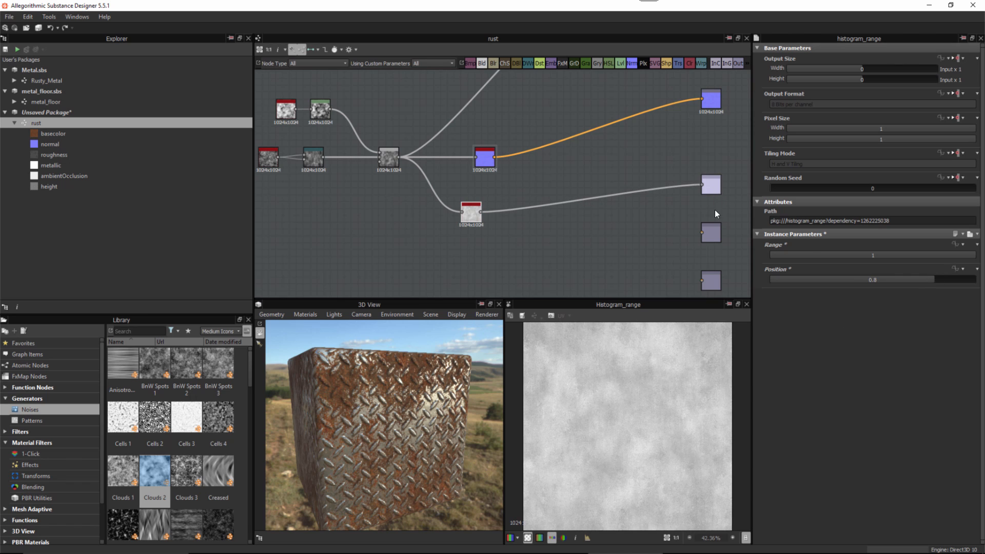
Rearrange the output nodes so normal lines up with the Normal Sobel node and roughness with the Histogram Range node
{"action": "middle_click_drag", "start_coordinate": [618, 209], "coordinate": [586, 170]}
{"action": "scroll", "coordinate": [638, 190], "scroll_direction": "down", "scroll_amount": 1}
{"action": "left_click_drag", "start_coordinate": [638, 190], "coordinate": [676, 290]}
{"action": "left_click_drag", "start_coordinate": [677, 156], "coordinate": [675, 174]}
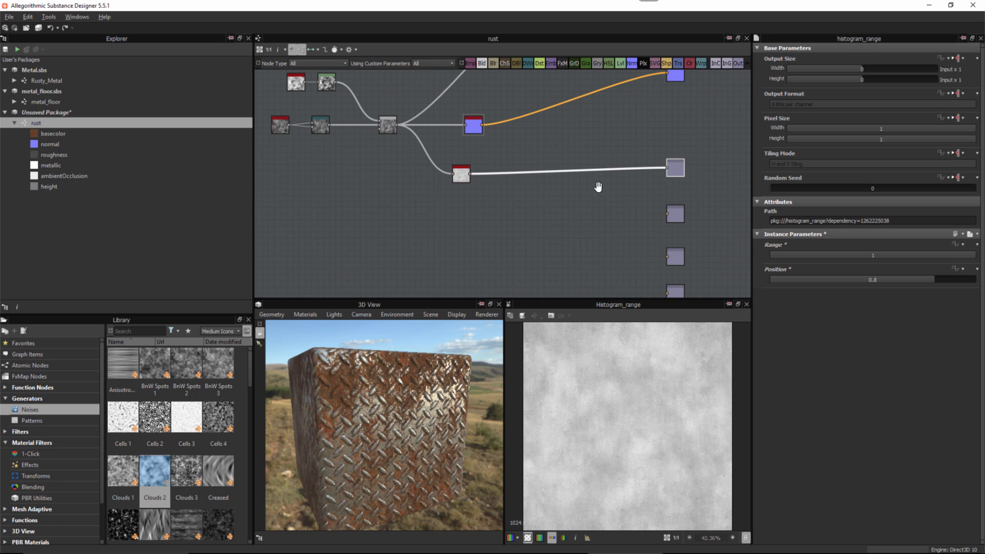
{"action": "middle_click_drag", "start_coordinate": [608, 183], "coordinate": [605, 208]}
{"action": "scroll", "coordinate": [604, 207], "scroll_direction": "down", "scroll_amount": 1}
{"action": "left_click_drag", "start_coordinate": [666, 104], "coordinate": [667, 154]}
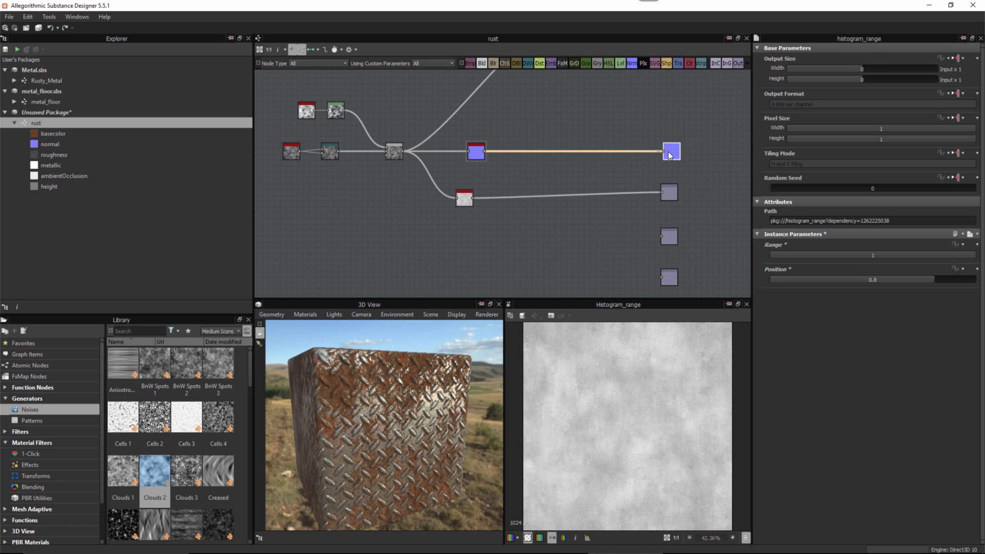
{"action": "left_click_drag", "start_coordinate": [670, 192], "coordinate": [670, 198]}
Lower the base color row to just above the normal row and move its two color nodes closer to the Blend node
{"action": "middle_click_drag", "start_coordinate": [567, 212], "coordinate": [596, 266]}
{"action": "left_click_drag", "start_coordinate": [522, 148], "coordinate": [667, 104]}
{"action": "left_click_drag", "start_coordinate": [652, 99], "coordinate": [653, 177]}
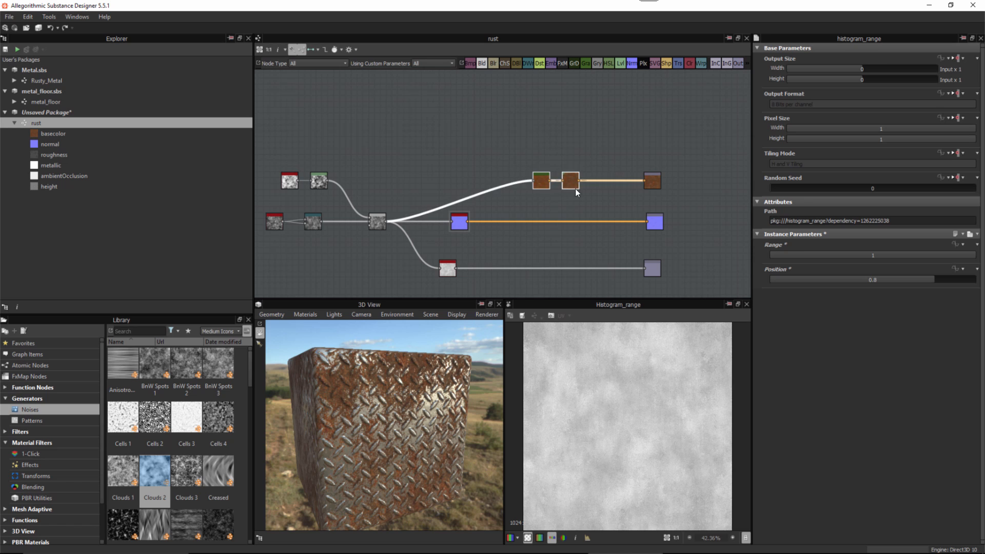
{"action": "left_click_drag", "start_coordinate": [575, 188], "coordinate": [495, 187]}
{"action": "left_click", "coordinate": [589, 167]}
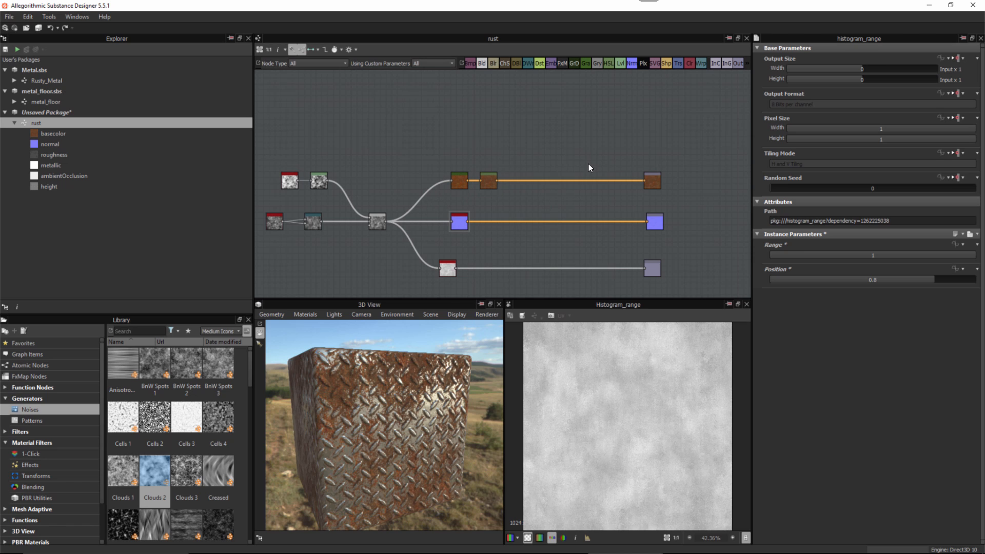
Add a Uniform Color node in the empty graph space before the metallic output
{"action": "middle_click_drag", "start_coordinate": [542, 259], "coordinate": [469, 206]}
{"action": "scroll", "coordinate": [554, 223], "scroll_direction": "down", "scroll_amount": 1}
{"action": "scroll", "coordinate": [562, 224], "scroll_direction": "up", "scroll_amount": 5}
{"action": "scroll", "coordinate": [595, 240], "scroll_direction": "up", "scroll_amount": 3}
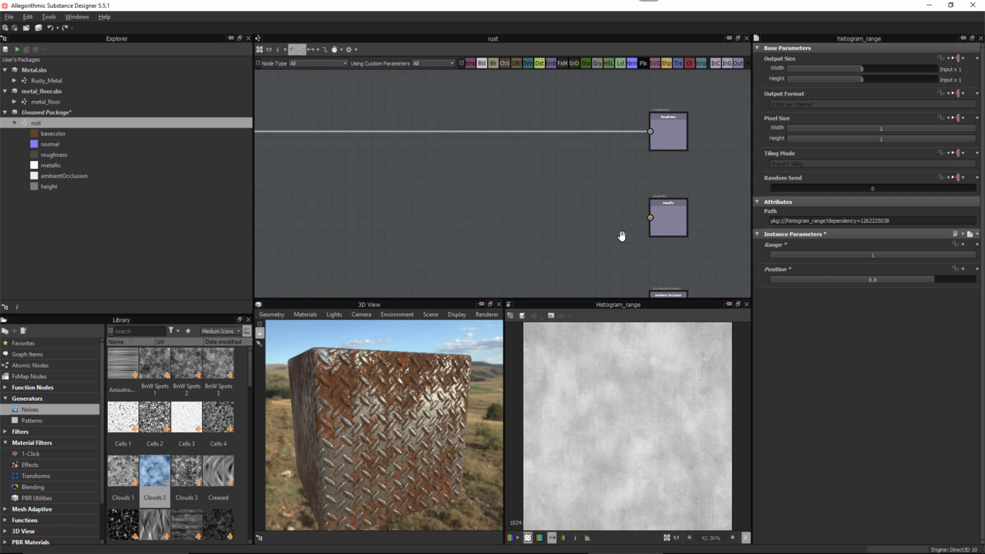
{"action": "middle_click_drag", "start_coordinate": [613, 273], "coordinate": [609, 195]}
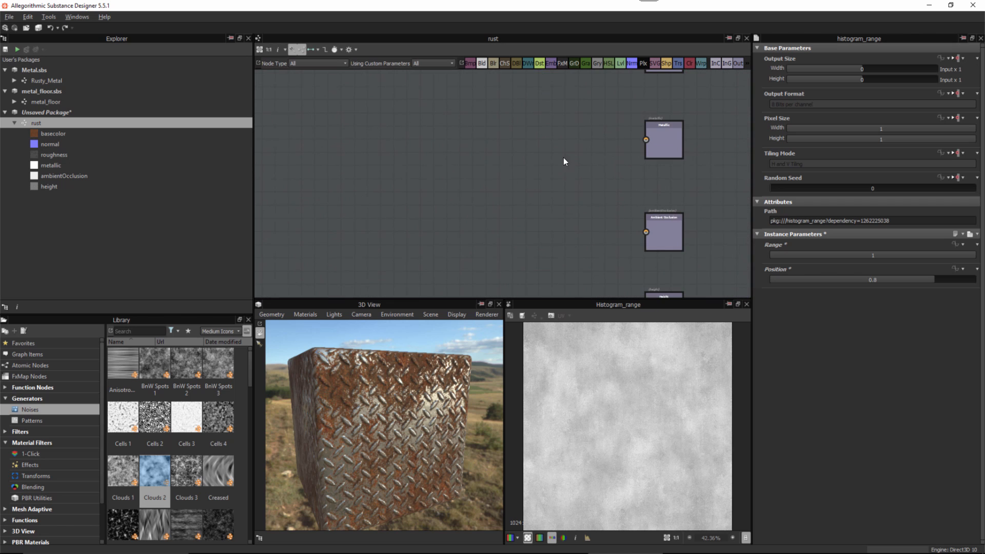
{"action": "middle_click_drag", "start_coordinate": [628, 156], "coordinate": [595, 201]}
{"action": "scroll", "coordinate": [595, 179], "scroll_direction": "up", "scroll_amount": 1}
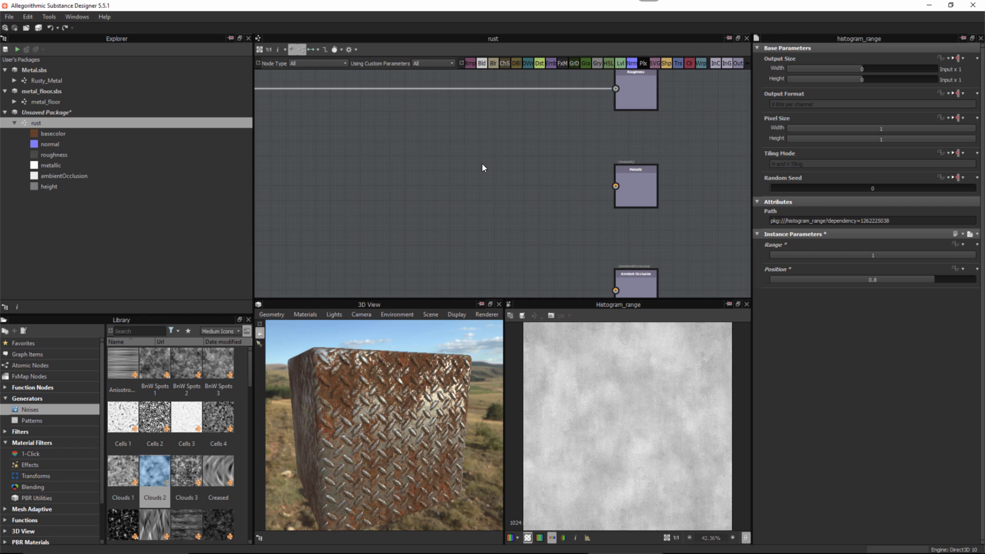
{"action": "key", "text": "space"}
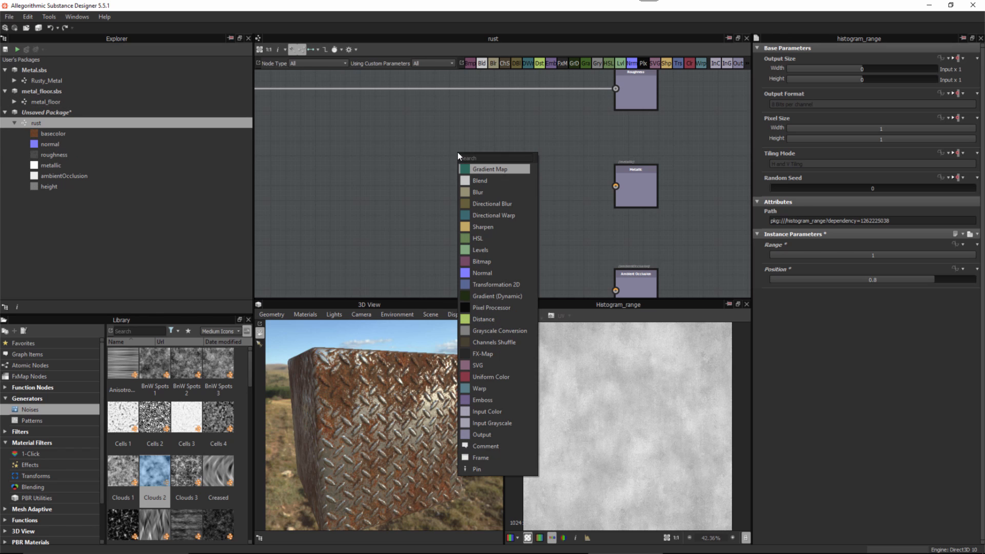
{"action": "left_click", "coordinate": [513, 379]}
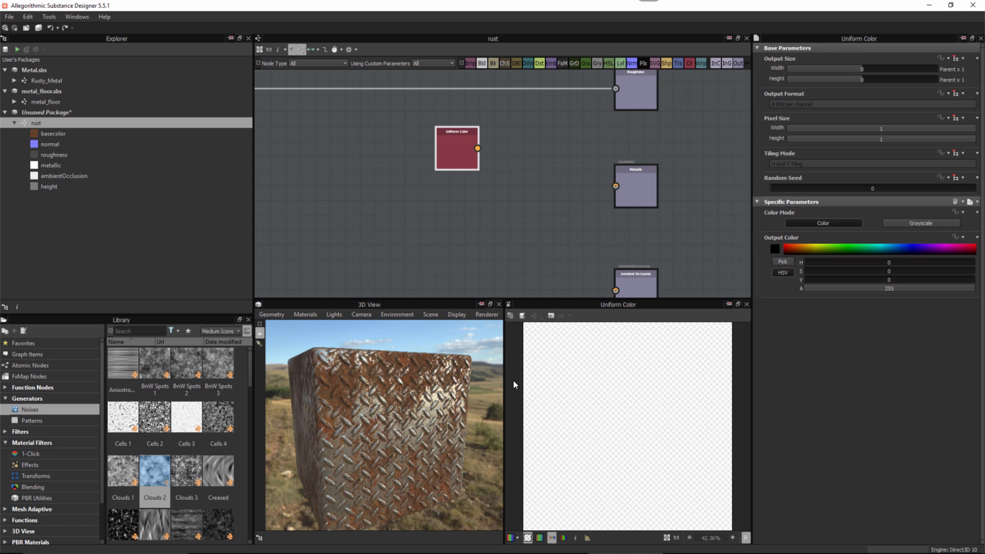
Switch the Uniform Color node to grayscale, connect it to the metallic output and align it with that output
{"action": "left_click", "coordinate": [921, 223]}
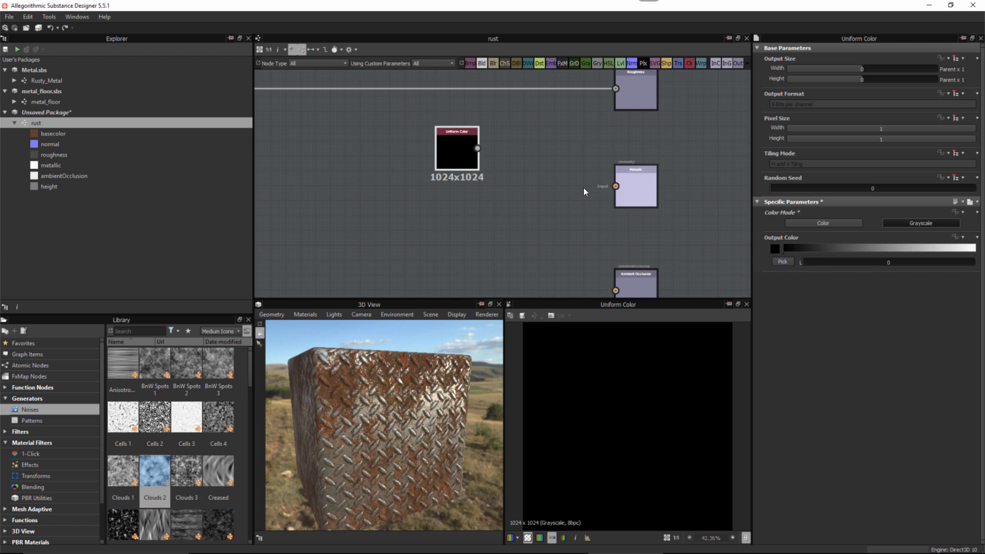
{"action": "left_click_drag", "start_coordinate": [466, 152], "coordinate": [616, 185]}
{"action": "left_click_drag", "start_coordinate": [442, 181], "coordinate": [442, 189]}
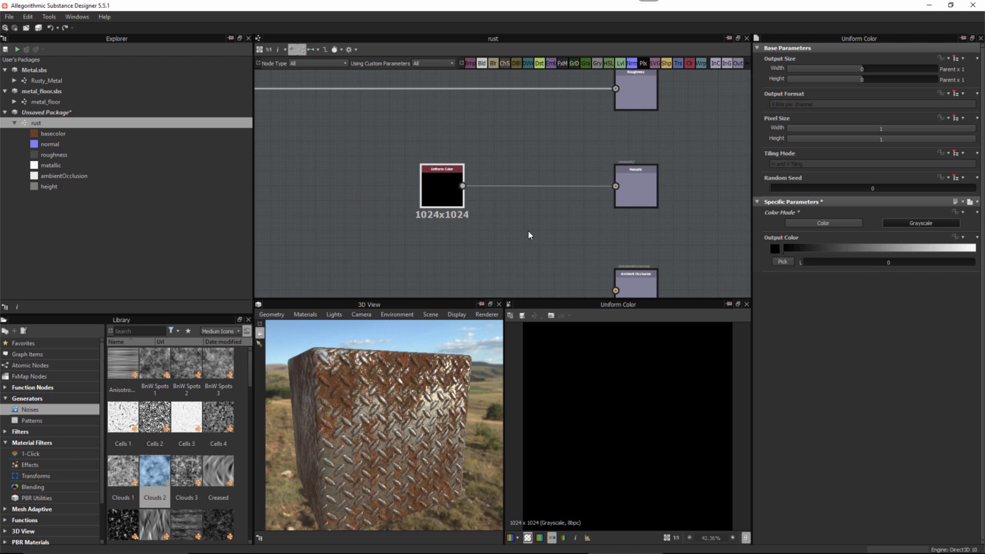
Make the Uniform Color node's output size absolute and set it to 16 by 16 px
{"action": "left_click", "coordinate": [957, 59]}
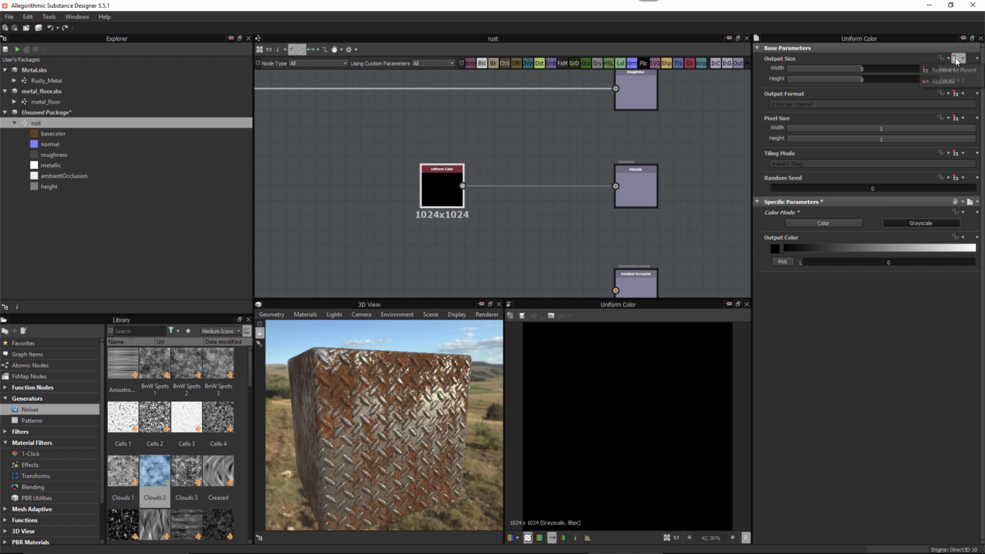
{"action": "left_click", "coordinate": [936, 81]}
{"action": "left_click_drag", "start_coordinate": [907, 70], "coordinate": [888, 80]}
{"action": "left_click", "coordinate": [518, 208]}
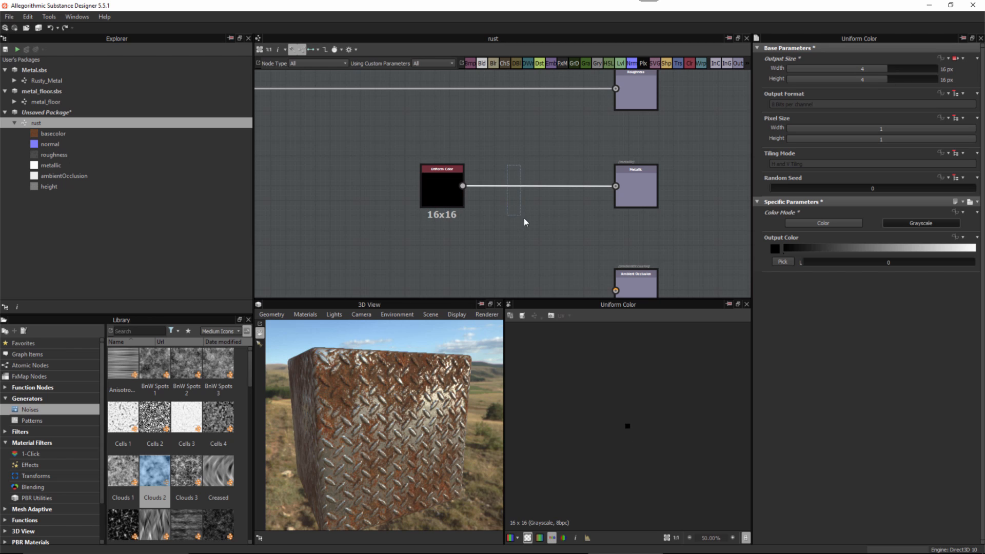
Insert a Levels node between Uniform Color and the metallic output, with its output size relative to parent
{"action": "scroll", "coordinate": [534, 220], "scroll_direction": "up", "scroll_amount": 2}
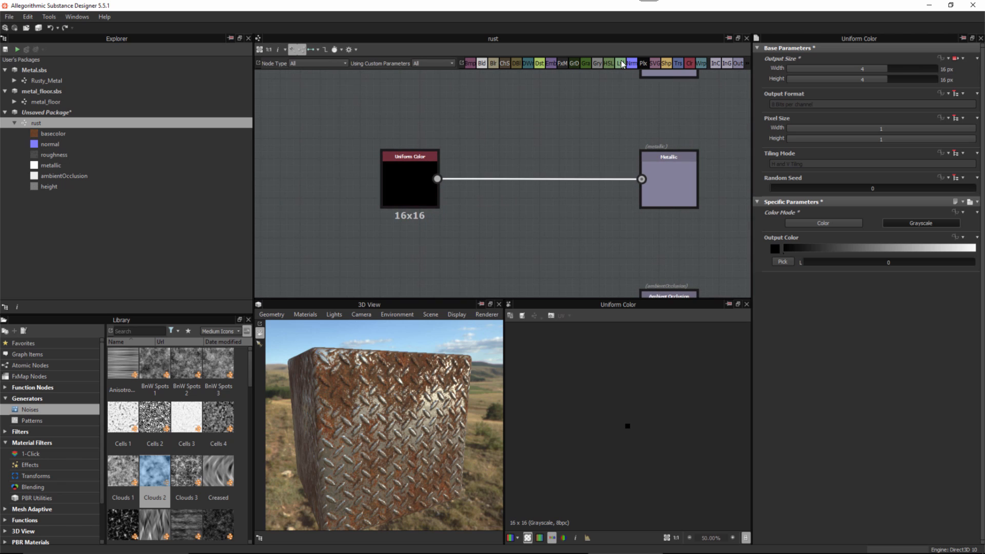
{"action": "left_click", "coordinate": [621, 63]}
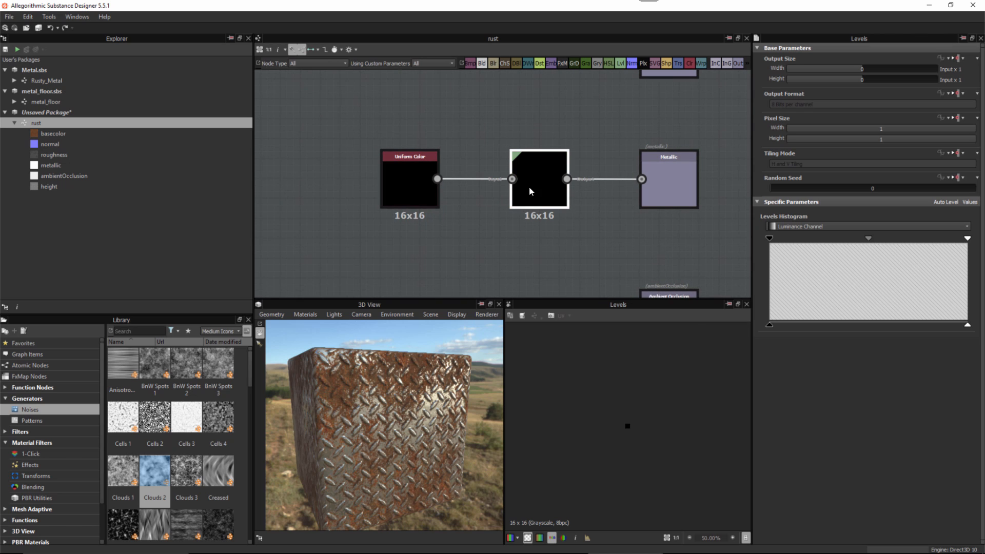
{"action": "left_click", "coordinate": [958, 58]}
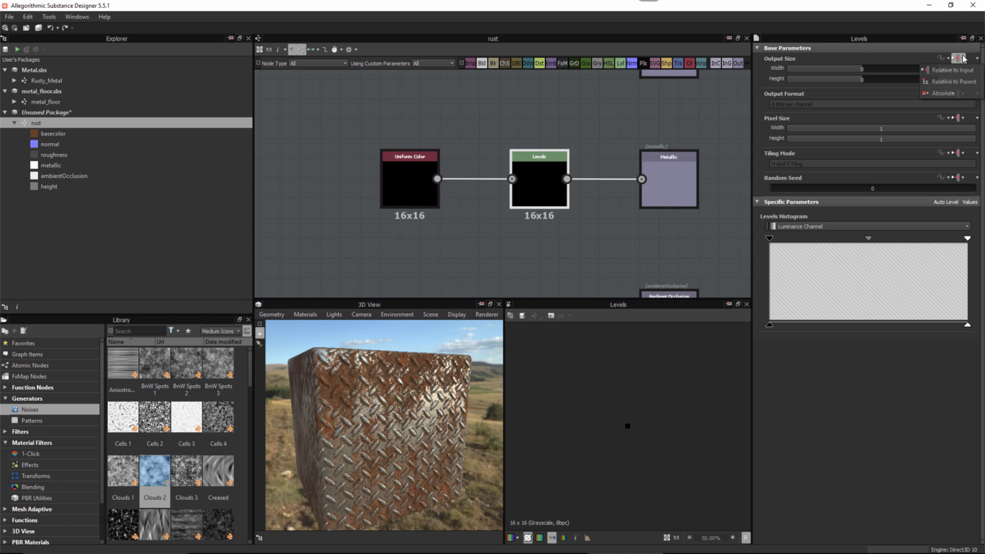
{"action": "left_click", "coordinate": [947, 82]}
{"action": "left_click_drag", "start_coordinate": [544, 193], "coordinate": [583, 193]}
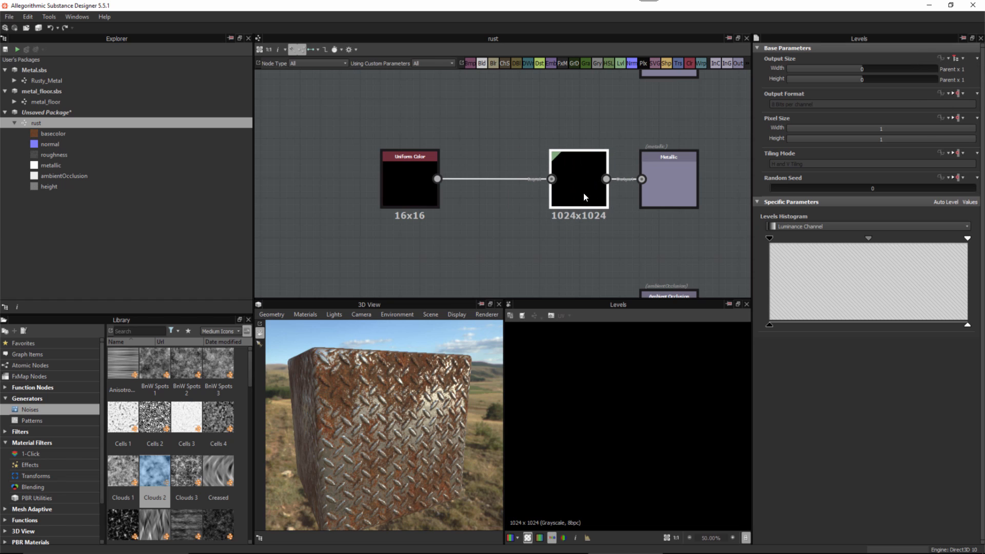
Space out the Uniform Color and Levels nodes, keeping Levels close to the metallic output and Uniform Color farther away
{"action": "left_click", "coordinate": [432, 207]}
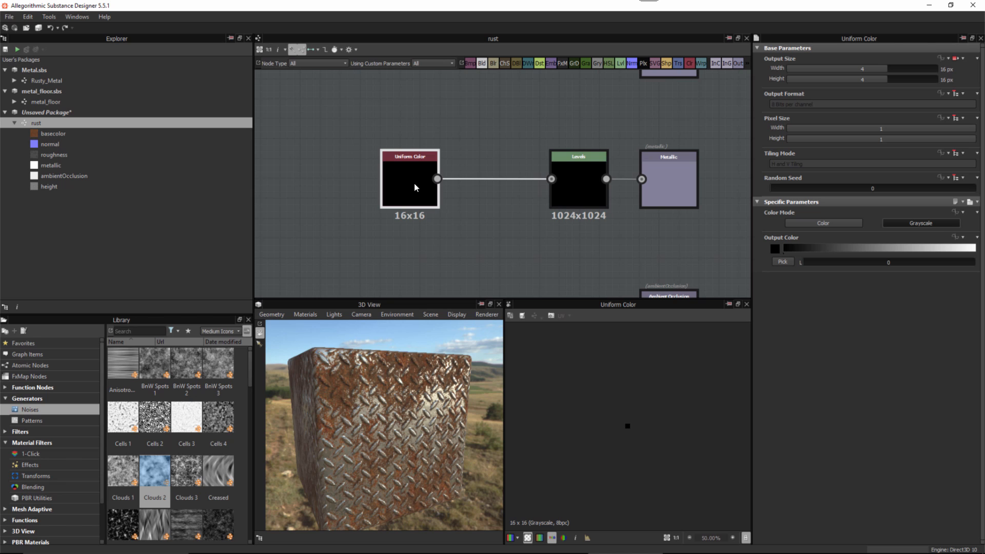
{"action": "left_click_drag", "start_coordinate": [414, 183], "coordinate": [385, 183]}
{"action": "left_click", "coordinate": [571, 187]}
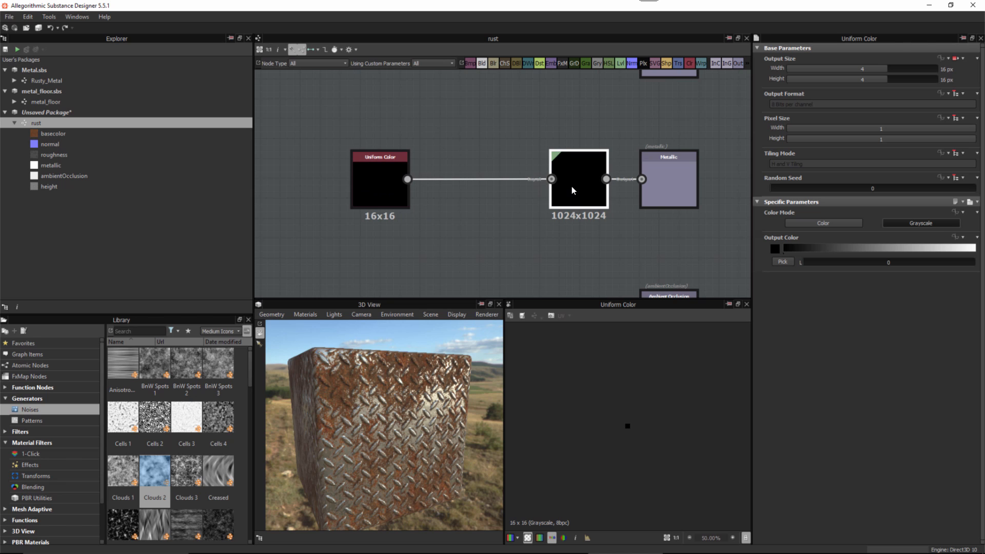
{"action": "left_click", "coordinate": [662, 182]}
{"action": "left_click_drag", "start_coordinate": [663, 181], "coordinate": [663, 182]}
{"action": "left_click_drag", "start_coordinate": [592, 178], "coordinate": [601, 183]}
{"action": "left_click_drag", "start_coordinate": [382, 184], "coordinate": [387, 187]}
Display the rust graph's outputs on the cube in the 3D view
{"action": "scroll", "coordinate": [459, 182], "scroll_direction": "down", "scroll_amount": 1}
{"action": "scroll", "coordinate": [460, 184], "scroll_direction": "down", "scroll_amount": 2}
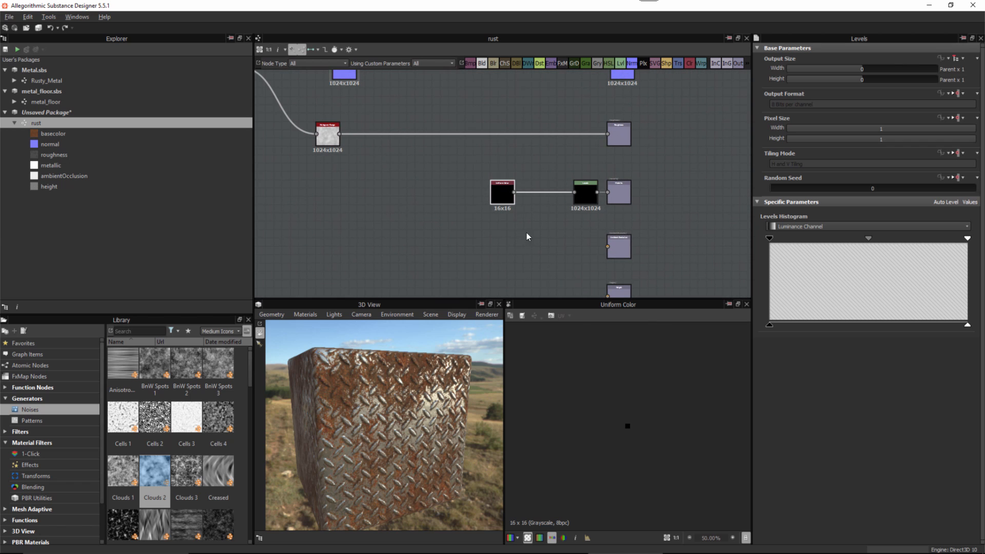
{"action": "middle_click_drag", "start_coordinate": [528, 235], "coordinate": [589, 204]}
{"action": "scroll", "coordinate": [589, 204], "scroll_direction": "up", "scroll_amount": 3}
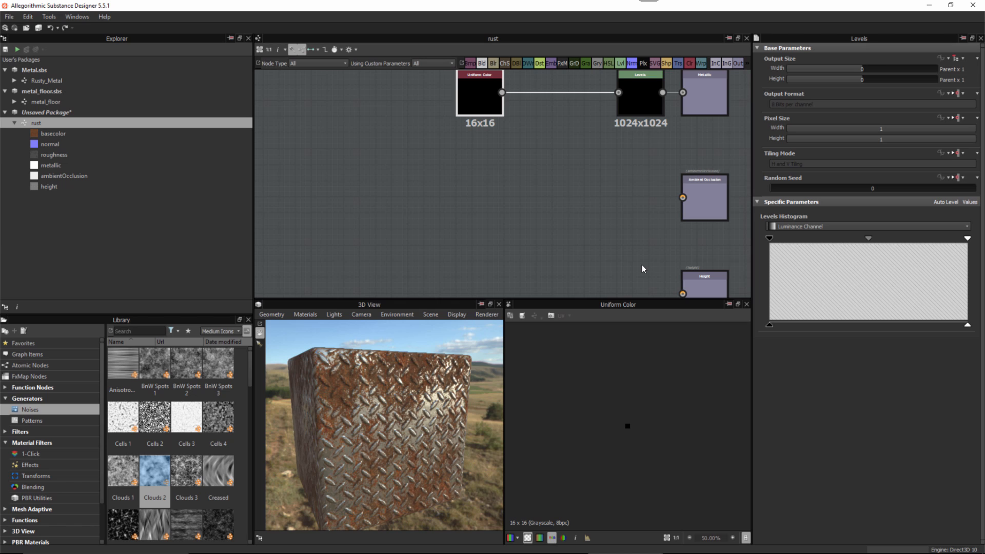
{"action": "middle_click_drag", "start_coordinate": [717, 235], "coordinate": [650, 190]}
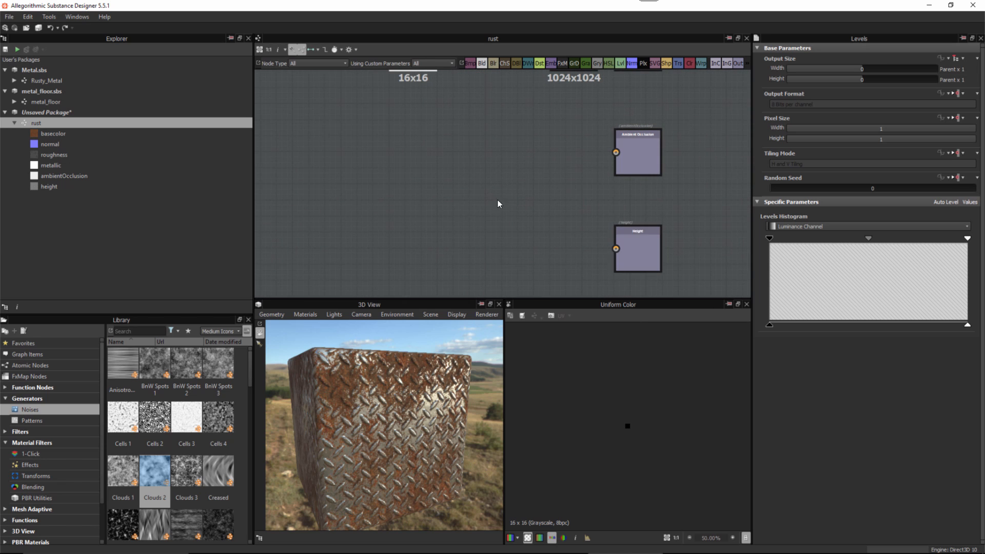
{"action": "right_click", "coordinate": [501, 182]}
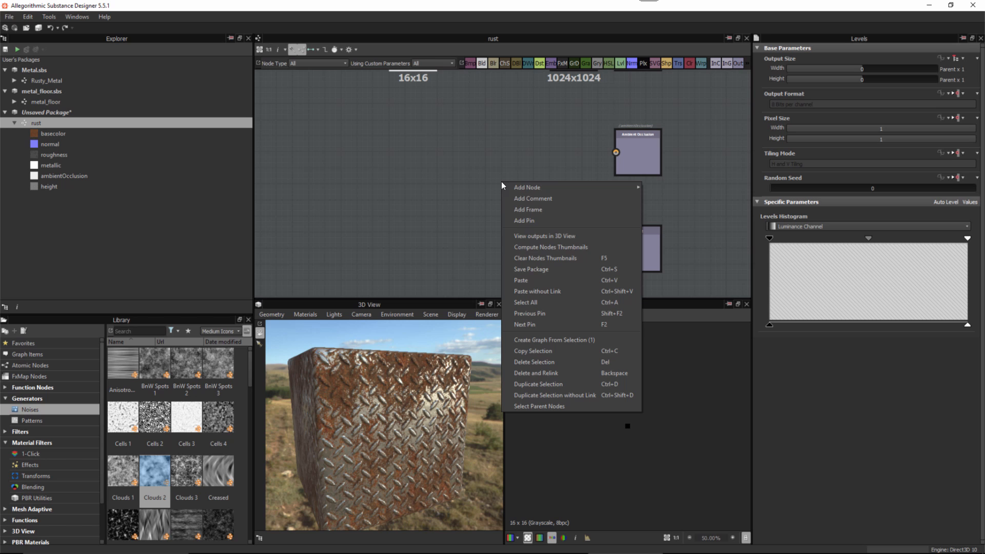
{"action": "left_click", "coordinate": [543, 236]}
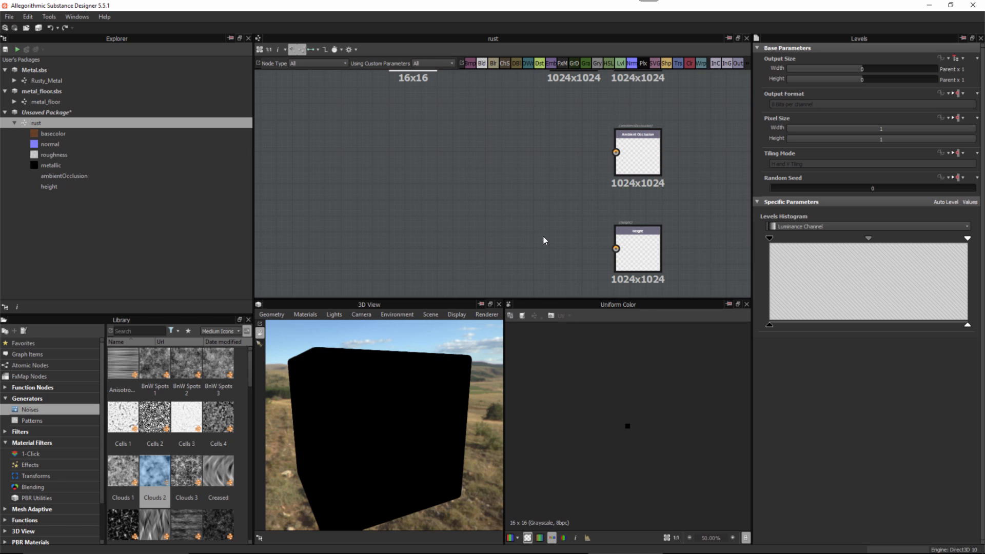
Reset the 3D view's Default material so the cube is untextured
{"action": "mouse_move", "coordinate": [447, 460]}
{"action": "left_mouse_down"}
{"action": "mouse_move", "coordinate": [437, 416]}
{"action": "mouse_move", "coordinate": [365, 438]}
{"action": "mouse_move", "coordinate": [418, 483]}
{"action": "mouse_move", "coordinate": [457, 445]}
{"action": "left_mouse_up"}
{"action": "scroll", "coordinate": [523, 190], "scroll_direction": "down", "scroll_amount": 2}
{"action": "middle_click_drag", "start_coordinate": [522, 189], "coordinate": [516, 222]}
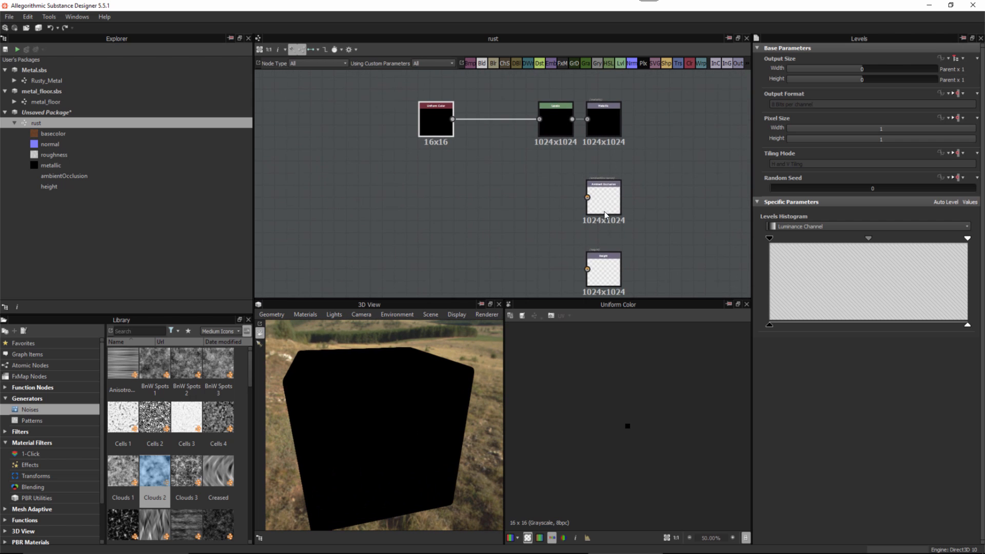
{"action": "scroll", "coordinate": [603, 179], "scroll_direction": "up", "scroll_amount": 4}
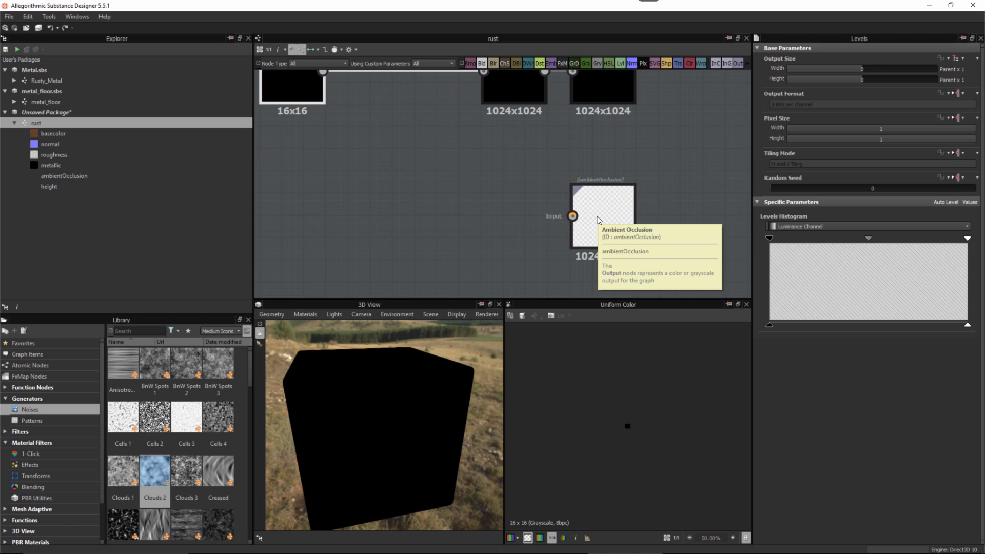
{"action": "left_click_drag", "start_coordinate": [383, 354], "coordinate": [393, 374]}
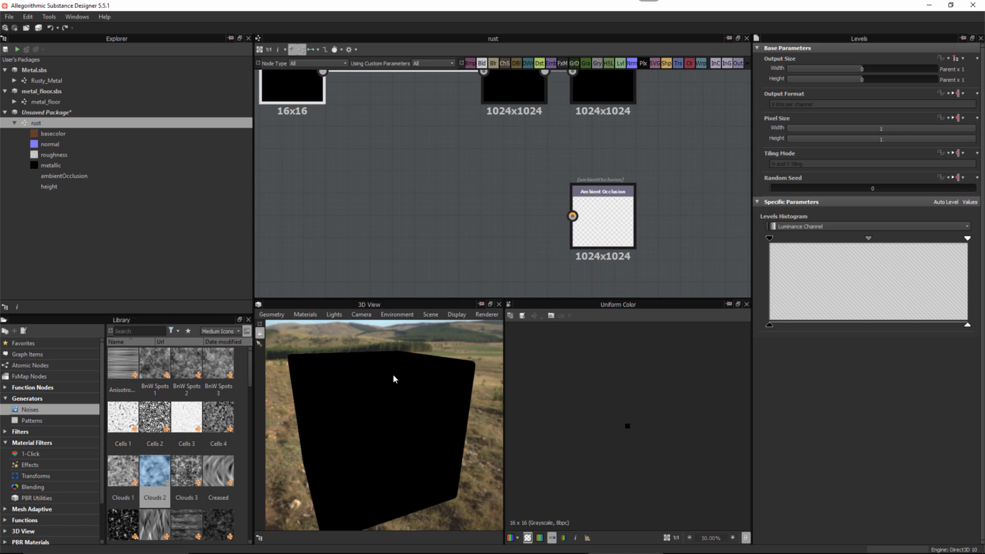
{"action": "left_click", "coordinate": [307, 315]}
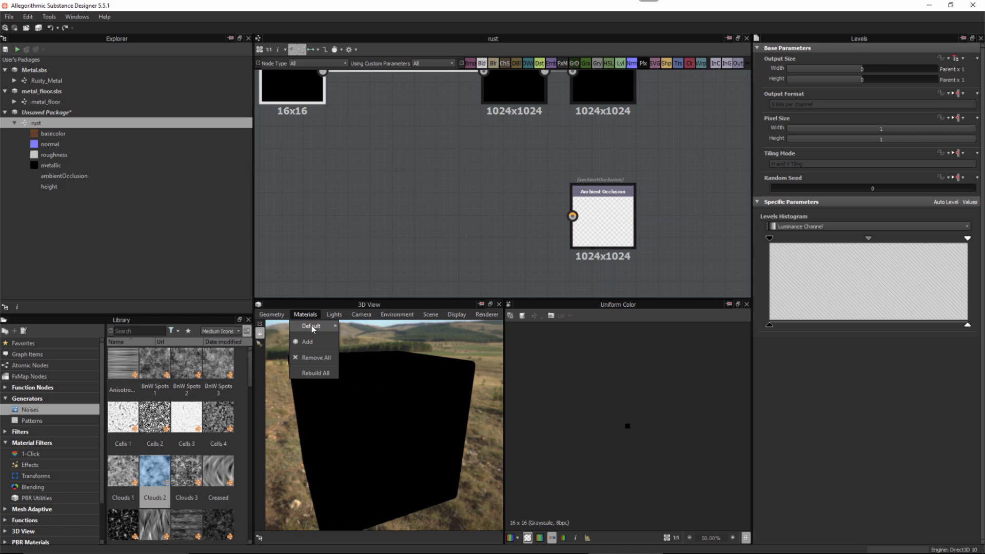
{"action": "mouse_move", "coordinate": [312, 325]}
{"action": "left_click", "coordinate": [373, 372]}
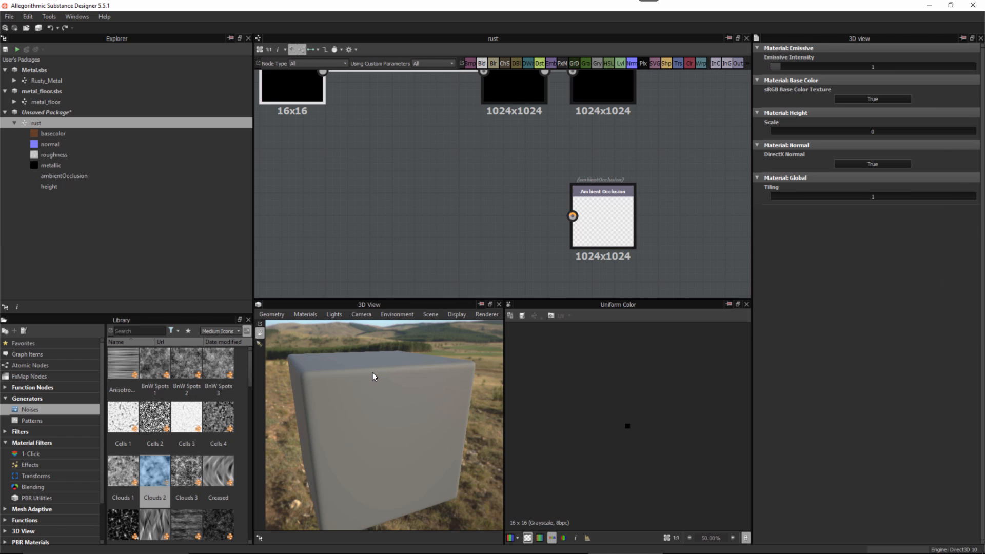
Apply the rust graph's base color output to the cube's Base Color/Diffuse channel
{"action": "left_click_drag", "start_coordinate": [402, 428], "coordinate": [389, 409]}
{"action": "scroll", "coordinate": [556, 243], "scroll_direction": "down", "scroll_amount": 3}
{"action": "middle_click_drag", "start_coordinate": [510, 209], "coordinate": [508, 296]}
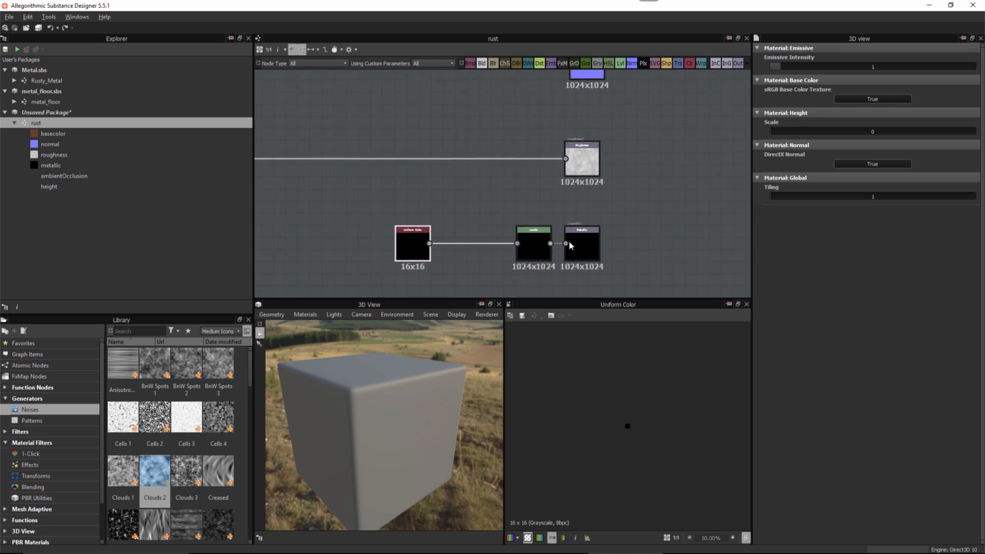
{"action": "scroll", "coordinate": [569, 242], "scroll_direction": "down", "scroll_amount": 3}
{"action": "middle_click_drag", "start_coordinate": [510, 182], "coordinate": [536, 177]}
{"action": "left_click_drag", "start_coordinate": [600, 89], "coordinate": [412, 412]}
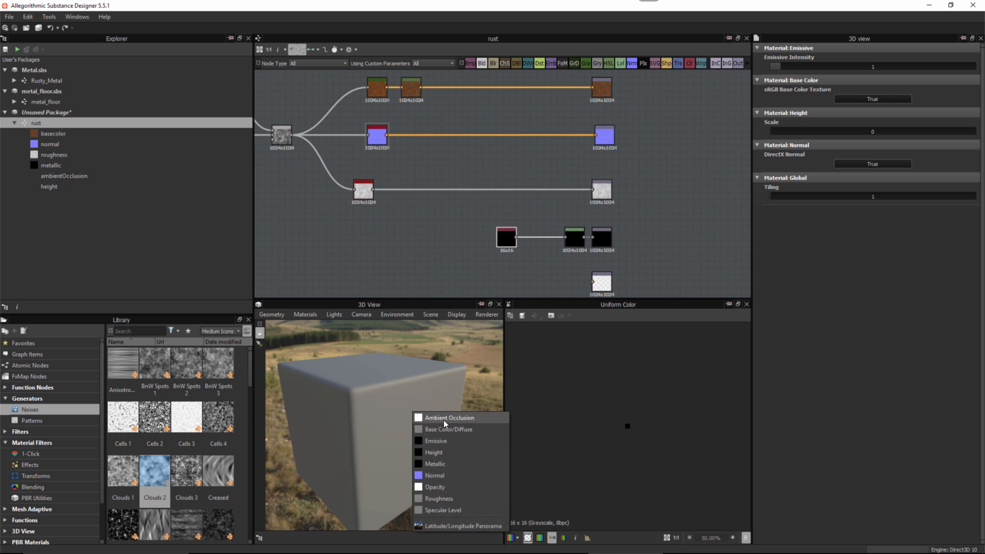
{"action": "left_click", "coordinate": [439, 430]}
Apply the normal output to the cube's Normal channel
{"action": "left_click_drag", "start_coordinate": [605, 135], "coordinate": [420, 435]}
{"action": "left_click_drag", "start_coordinate": [439, 377], "coordinate": [426, 394]}
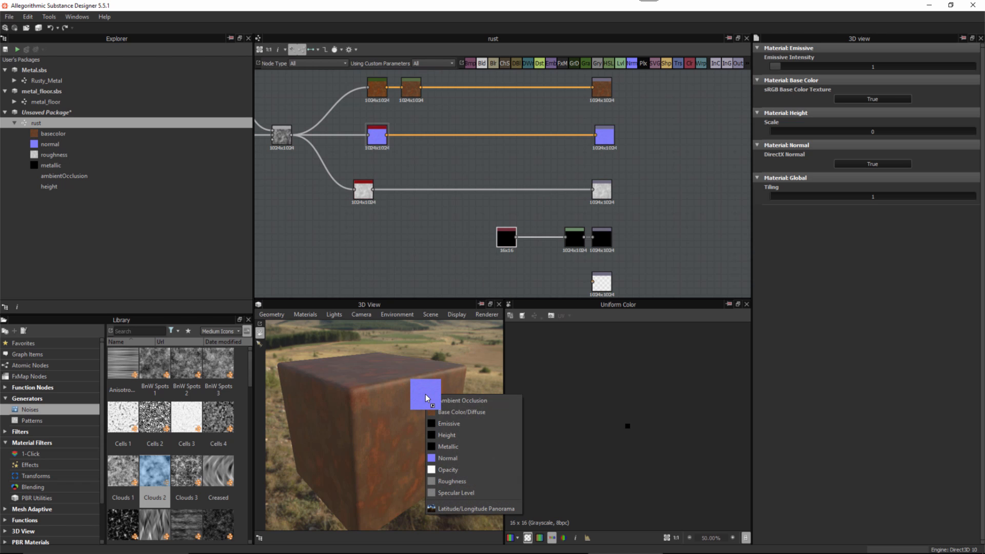
{"action": "left_click", "coordinate": [448, 457]}
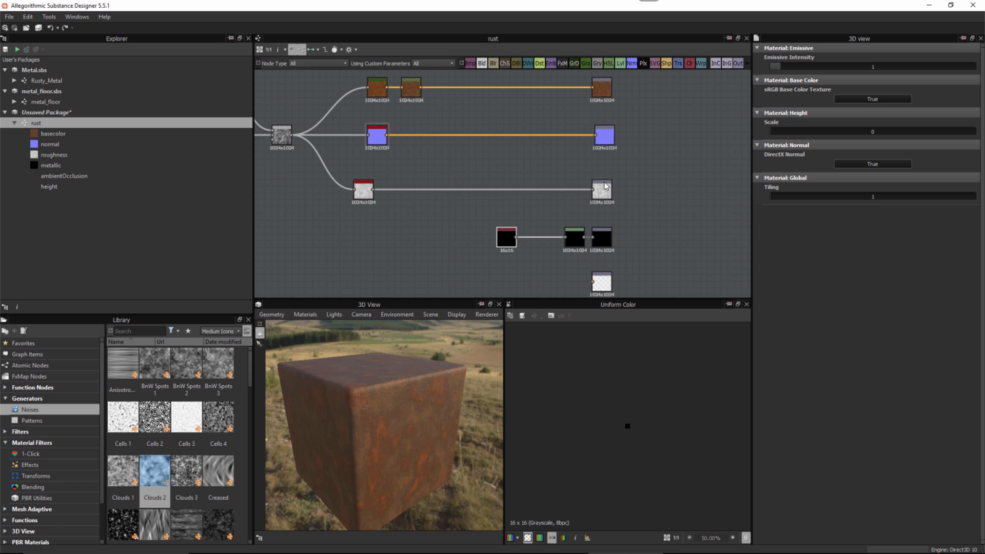
Apply the roughness output to the cube's Roughness channel and the metallic output to its Metallic channel
{"action": "left_click_drag", "start_coordinate": [492, 287], "coordinate": [405, 414]}
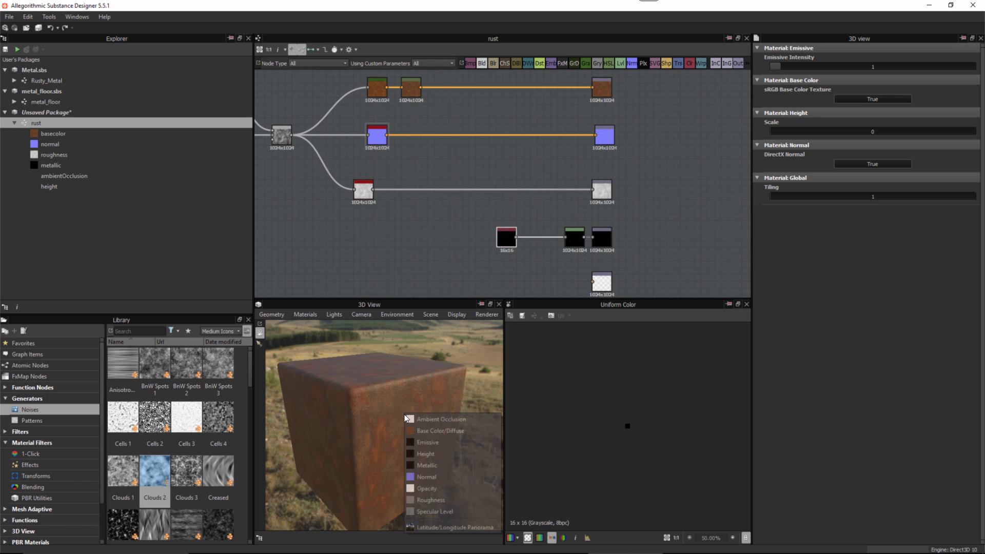
{"action": "left_click", "coordinate": [429, 499]}
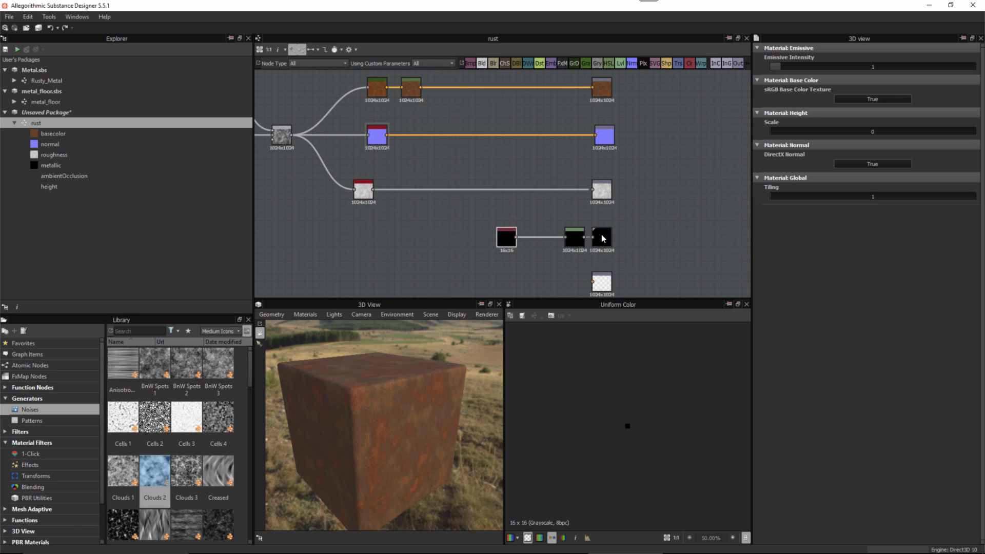
{"action": "left_click_drag", "start_coordinate": [602, 235], "coordinate": [417, 456]}
{"action": "left_click", "coordinate": [442, 368]}
{"action": "right_click_drag", "start_coordinate": [416, 452], "coordinate": [406, 451], "text": "ctrl+shift"}
Set the Normal Sobel node's intensity to 3 and check the cube's surface
{"action": "middle_click_drag", "start_coordinate": [396, 129], "coordinate": [421, 141]}
{"action": "scroll", "coordinate": [408, 149], "scroll_direction": "up", "scroll_amount": 3}
{"action": "left_click", "coordinate": [401, 153]}
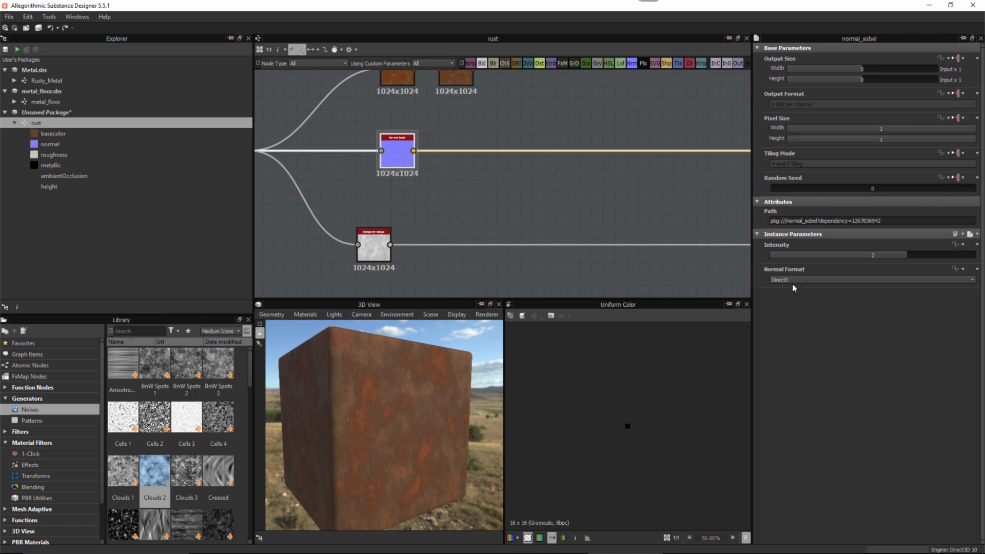
{"action": "type", "text": "3"}
{"action": "key", "text": "Return"}
{"action": "left_click_drag", "start_coordinate": [460, 410], "coordinate": [416, 446]}
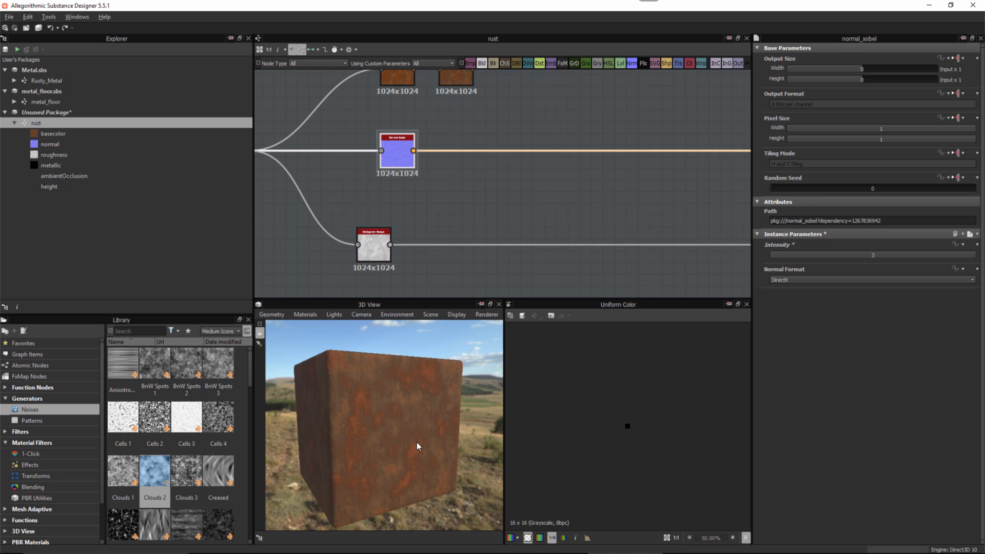
Examine the Histogram Range and Blend nodes' previews, comparing the Blend noise detail with the rust on the cube
{"action": "scroll", "coordinate": [514, 220], "scroll_direction": "down", "scroll_amount": 3}
{"action": "scroll", "coordinate": [531, 219], "scroll_direction": "down", "scroll_amount": 1}
{"action": "middle_click_drag", "start_coordinate": [584, 247], "coordinate": [630, 248]}
{"action": "scroll", "coordinate": [632, 251], "scroll_direction": "up", "scroll_amount": 1}
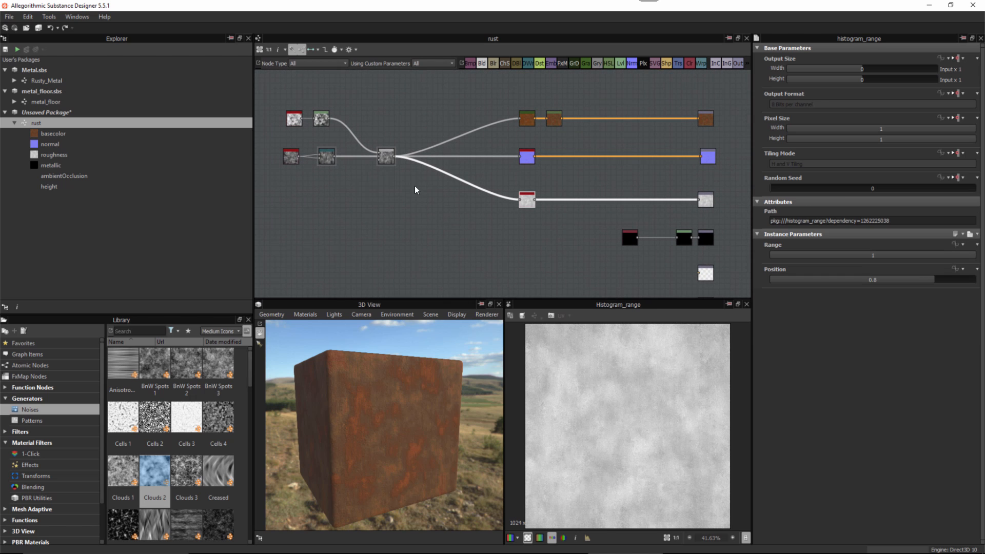
{"action": "double_click", "coordinate": [385, 159]}
{"action": "scroll", "coordinate": [652, 407], "scroll_direction": "up", "scroll_amount": 1}
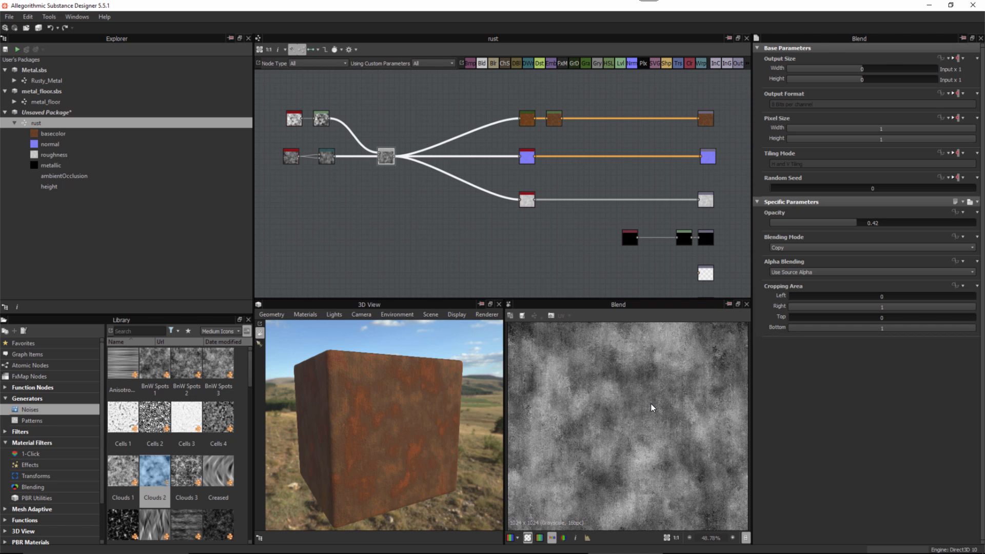
{"action": "scroll", "coordinate": [621, 390], "scroll_direction": "up", "scroll_amount": 3}
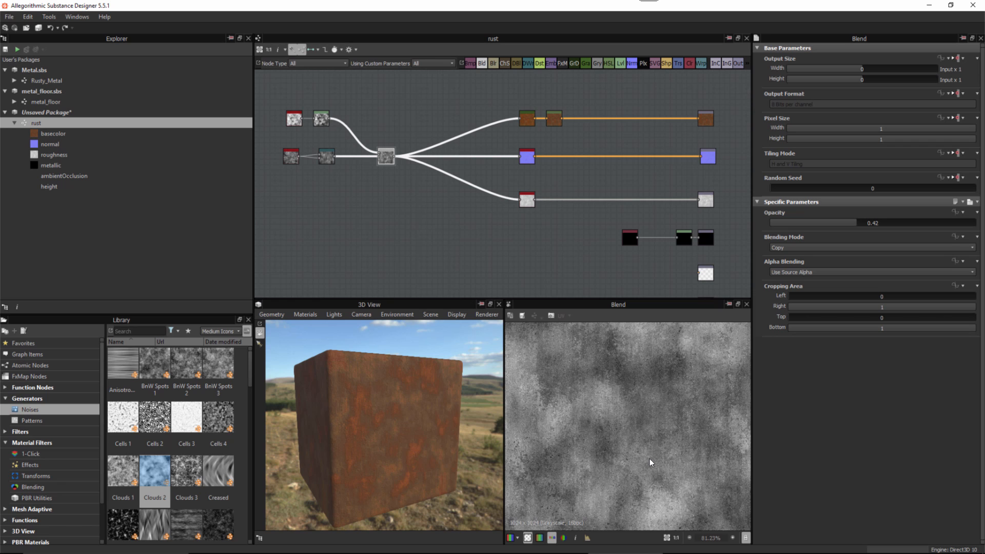
{"action": "left_click_drag", "start_coordinate": [358, 409], "coordinate": [403, 447]}
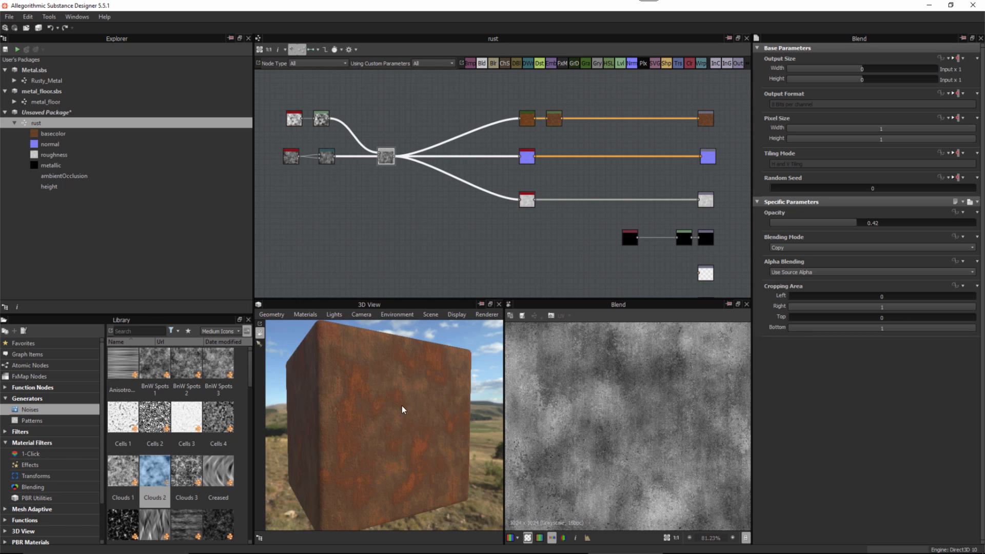
Add a Blur HQ Grayscale node below the main chain and feed it from the Blend node's output
{"action": "scroll", "coordinate": [445, 233], "scroll_direction": "up", "scroll_amount": 1}
{"action": "key", "text": "space"}
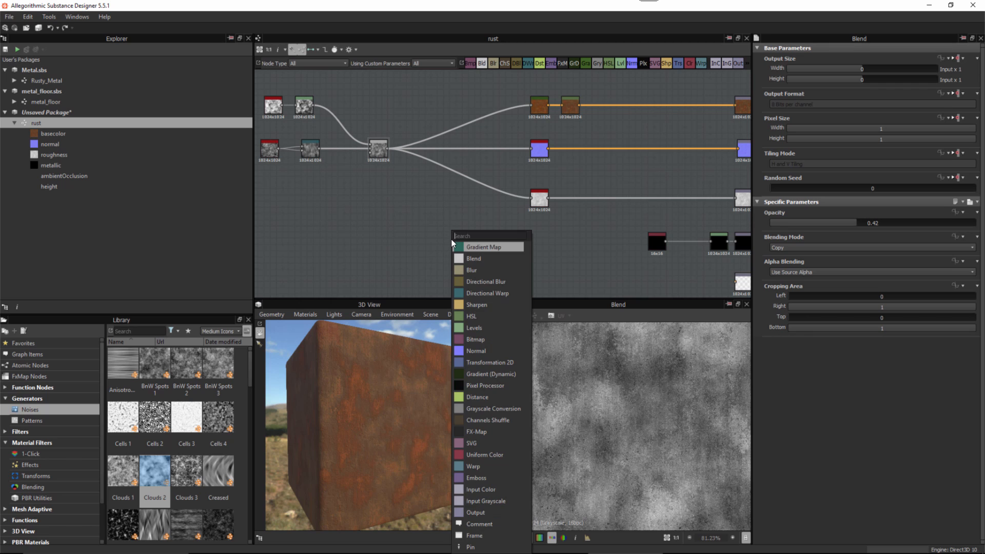
{"action": "type", "text": "blu"}
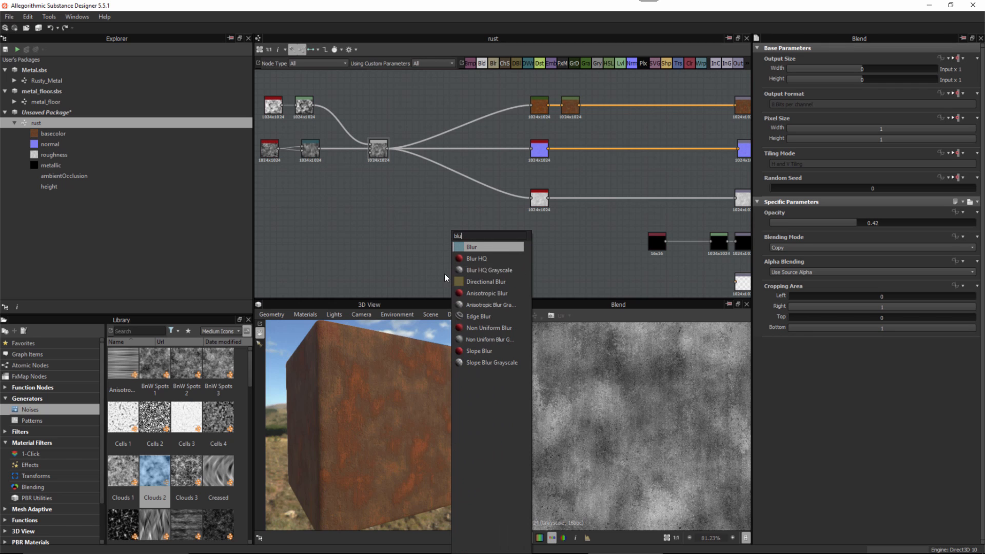
{"action": "left_click", "coordinate": [517, 271]}
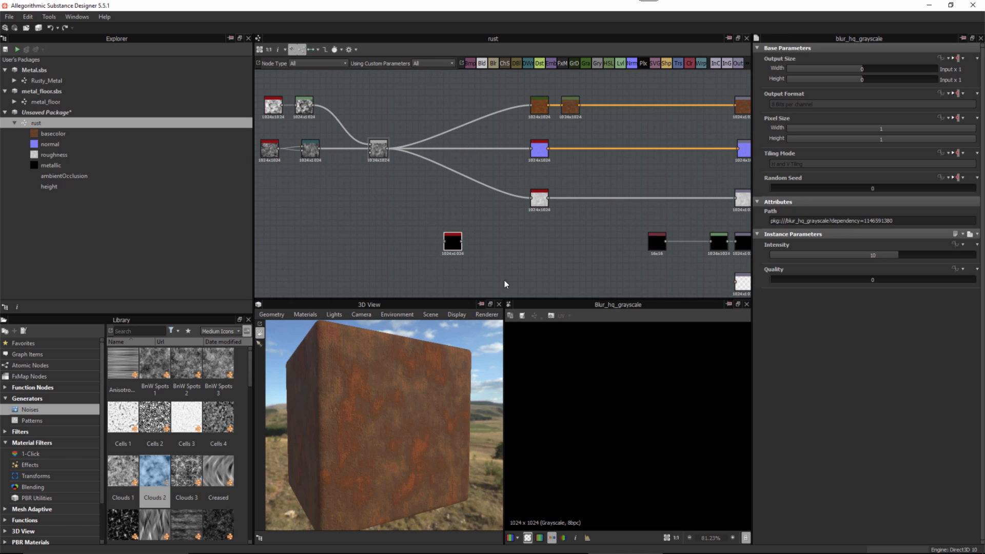
{"action": "left_click_drag", "start_coordinate": [389, 149], "coordinate": [443, 241]}
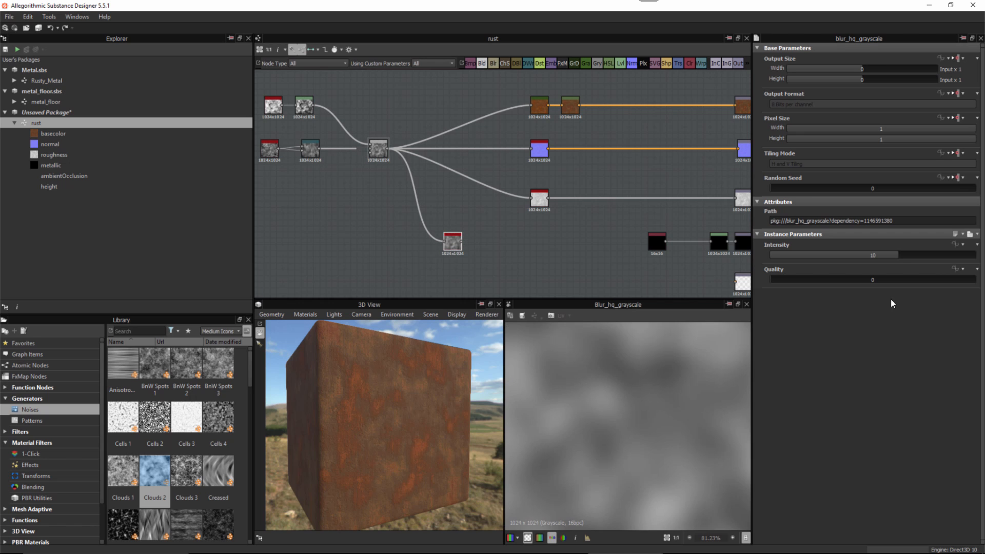
Set the Blur HQ Grayscale intensity to 4.31 and compare its blurred result with the Blend input
{"action": "left_click_drag", "start_coordinate": [890, 259], "coordinate": [829, 260]}
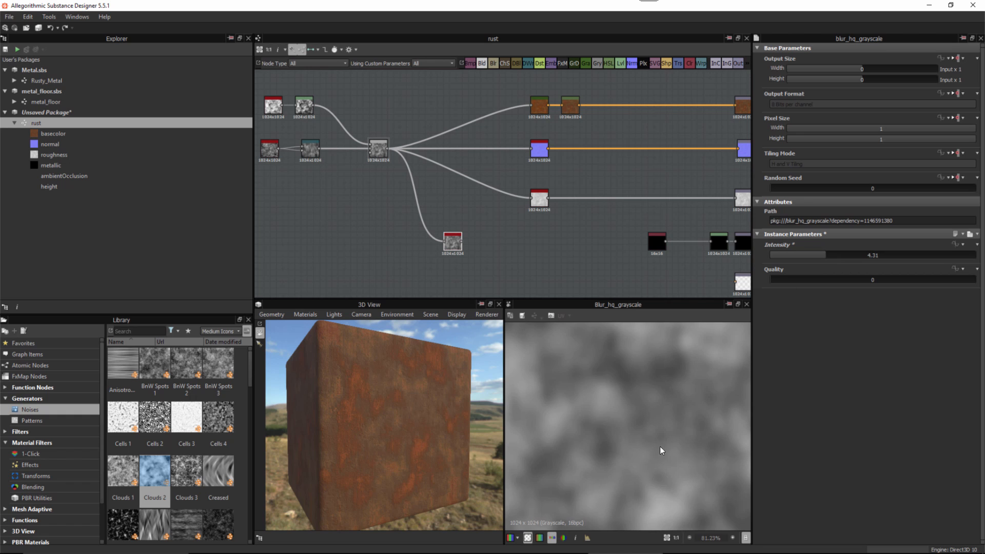
{"action": "scroll", "coordinate": [668, 449], "scroll_direction": "down", "scroll_amount": 3}
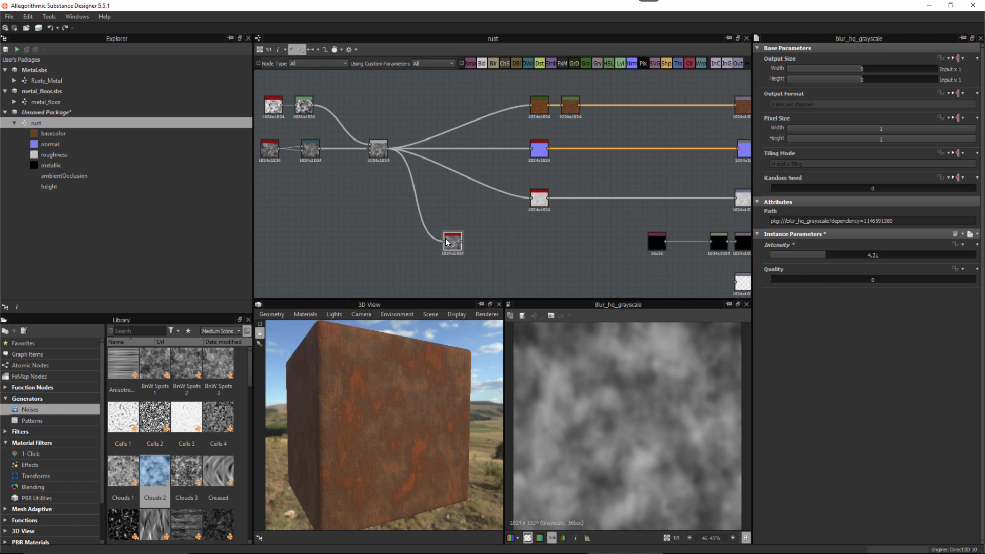
{"action": "scroll", "coordinate": [451, 241], "scroll_direction": "up", "scroll_amount": 5}
{"action": "double_click", "coordinate": [447, 209]}
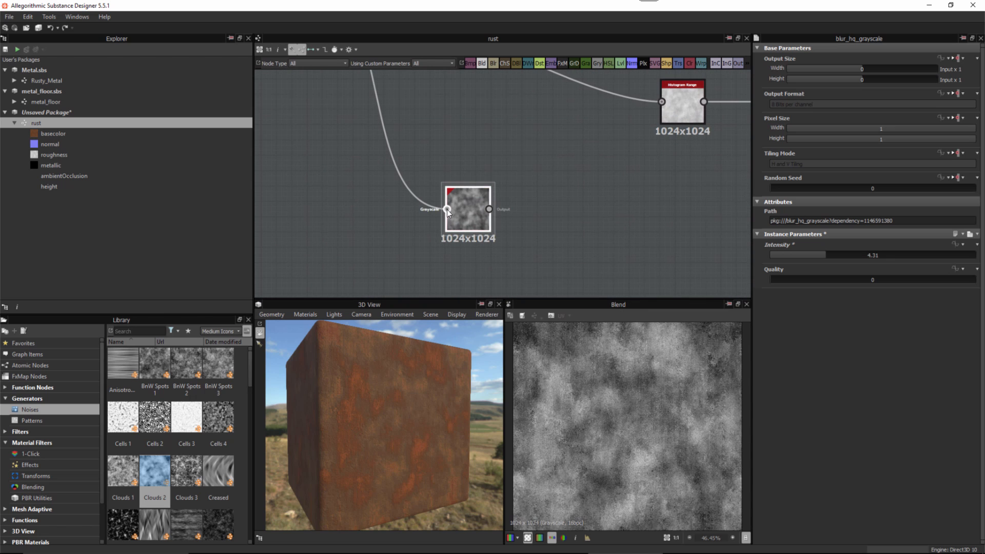
{"action": "scroll", "coordinate": [637, 385], "scroll_direction": "up", "scroll_amount": 2}
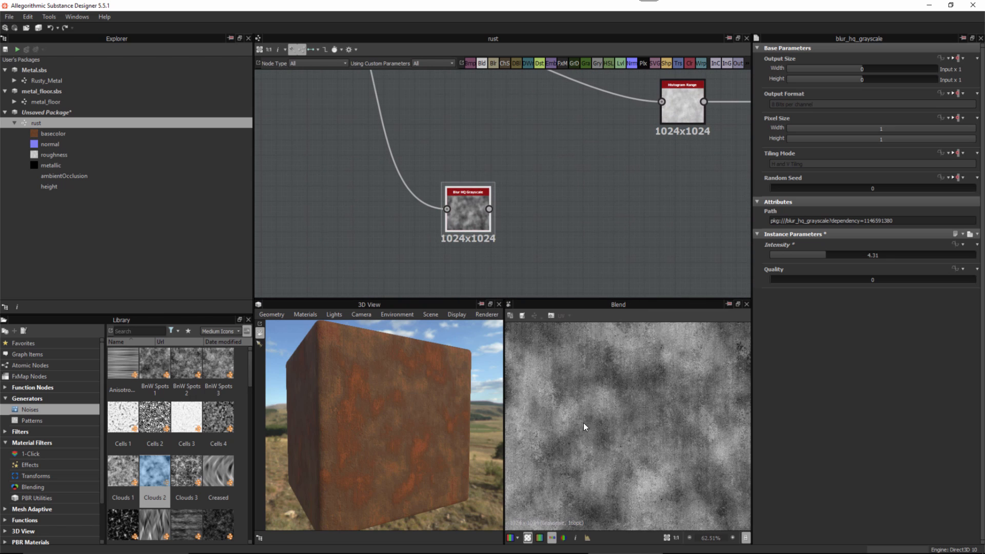
{"action": "double_click", "coordinate": [468, 213]}
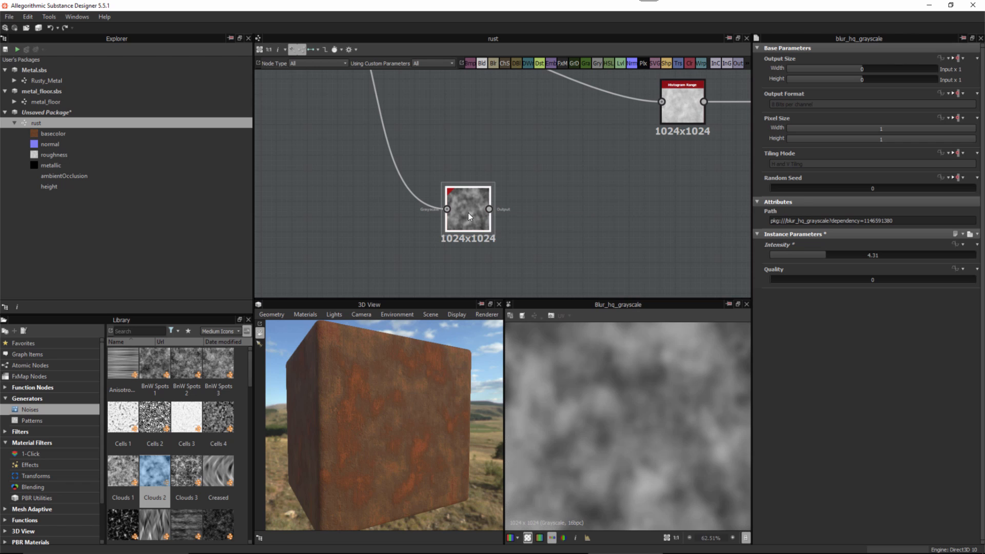
Move the Blur HQ Grayscale node down level with the Height output and connect it to that output
{"action": "scroll", "coordinate": [506, 156], "scroll_direction": "down", "scroll_amount": 4}
{"action": "middle_click_drag", "start_coordinate": [585, 214], "coordinate": [452, 151]}
{"action": "left_click_drag", "start_coordinate": [387, 172], "coordinate": [386, 235]}
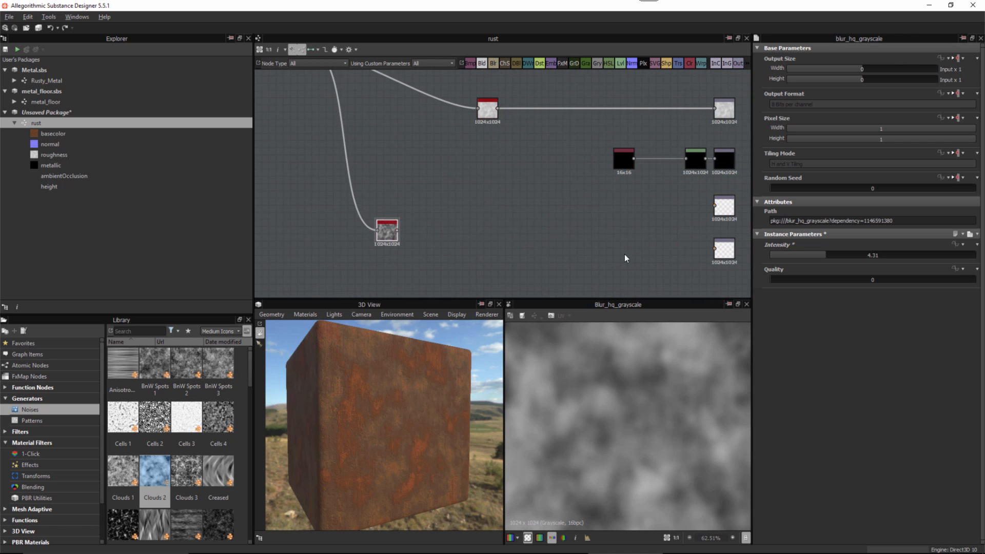
{"action": "scroll", "coordinate": [719, 279], "scroll_direction": "up", "scroll_amount": 4}
{"action": "scroll", "coordinate": [611, 272], "scroll_direction": "down", "scroll_amount": 4}
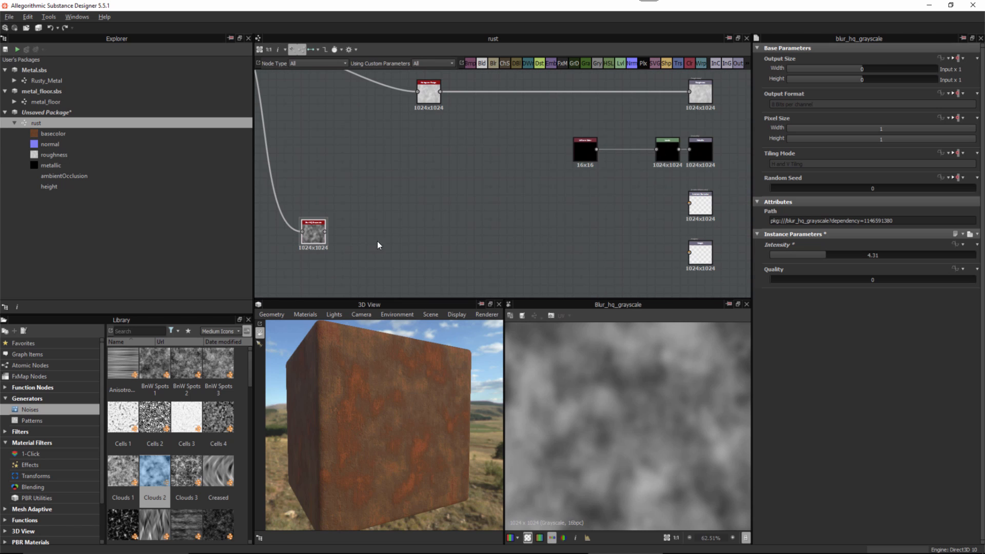
{"action": "left_click_drag", "start_coordinate": [325, 232], "coordinate": [690, 252]}
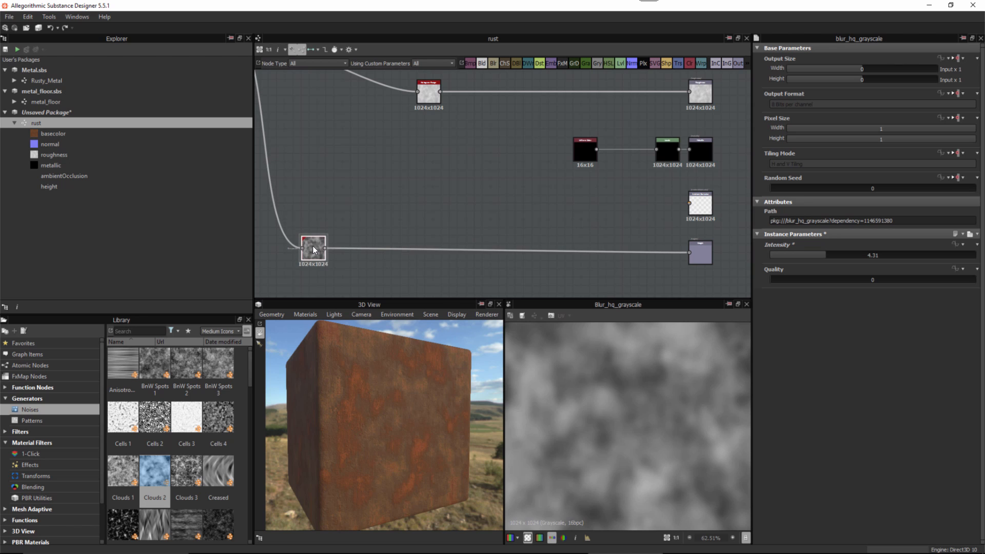
Open the 3D view's Default material for editing and try adjusting its Height Scale
{"action": "middle_click_drag", "start_coordinate": [497, 226], "coordinate": [513, 213]}
{"action": "scroll", "coordinate": [521, 231], "scroll_direction": "up", "scroll_amount": 2}
{"action": "left_click_drag", "start_coordinate": [380, 358], "coordinate": [377, 345]}
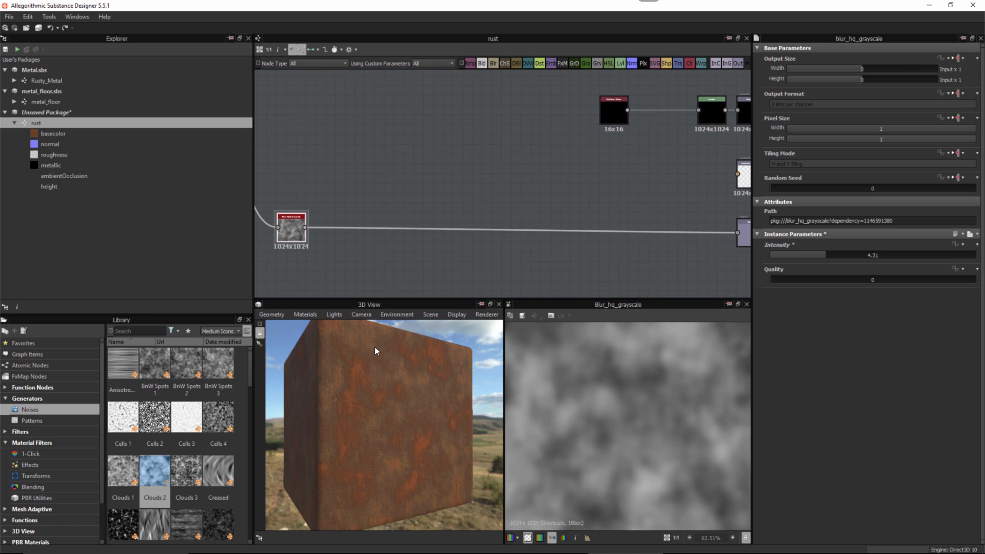
{"action": "left_click", "coordinate": [304, 315]}
{"action": "mouse_move", "coordinate": [308, 331]}
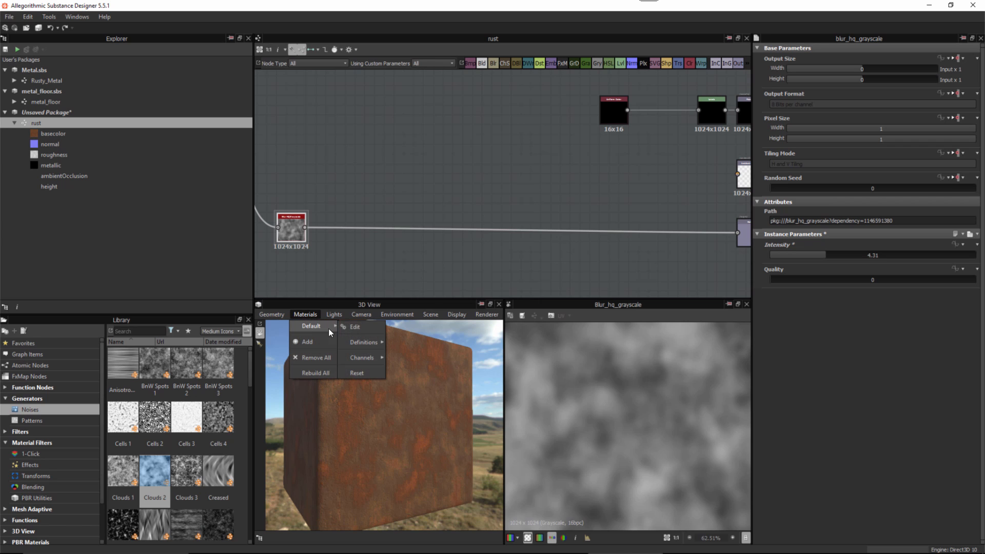
{"action": "left_click", "coordinate": [364, 327]}
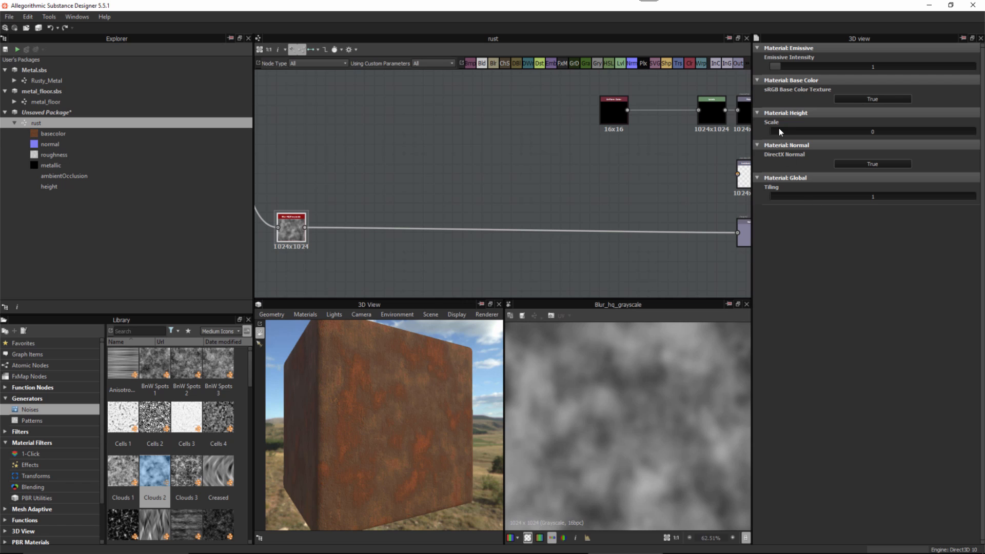
{"action": "left_click_drag", "start_coordinate": [773, 132], "coordinate": [709, 134]}
{"action": "middle_click_drag", "start_coordinate": [639, 265], "coordinate": [606, 256]}
{"action": "scroll", "coordinate": [605, 256], "scroll_direction": "down", "scroll_amount": 1}
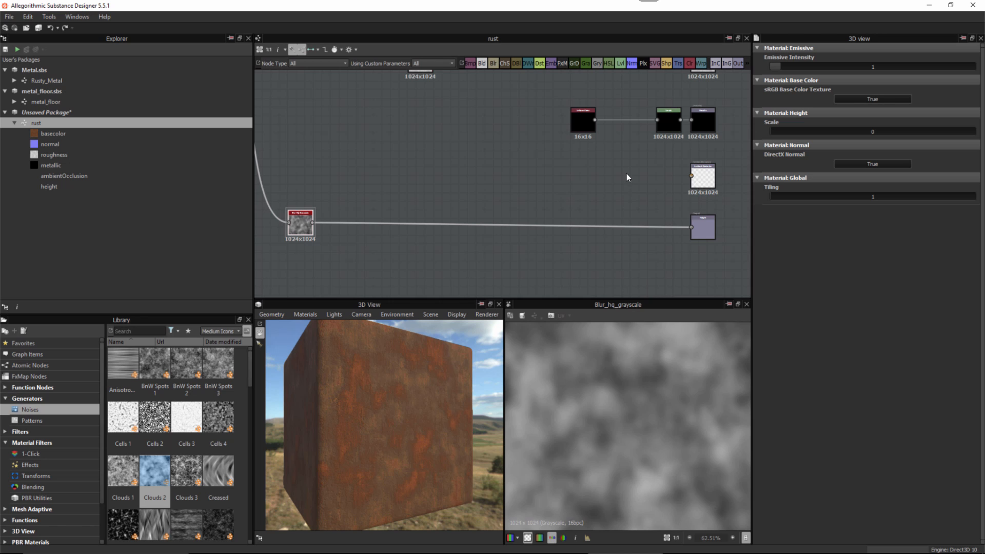
Preview the Height output node and display the rust graph's outputs in the 3D view
{"action": "right_click", "coordinate": [594, 172]}
{"action": "left_click", "coordinate": [545, 183]}
{"action": "middle_click_drag", "start_coordinate": [703, 226], "coordinate": [590, 219]}
{"action": "scroll", "coordinate": [580, 233], "scroll_direction": "up", "scroll_amount": 3}
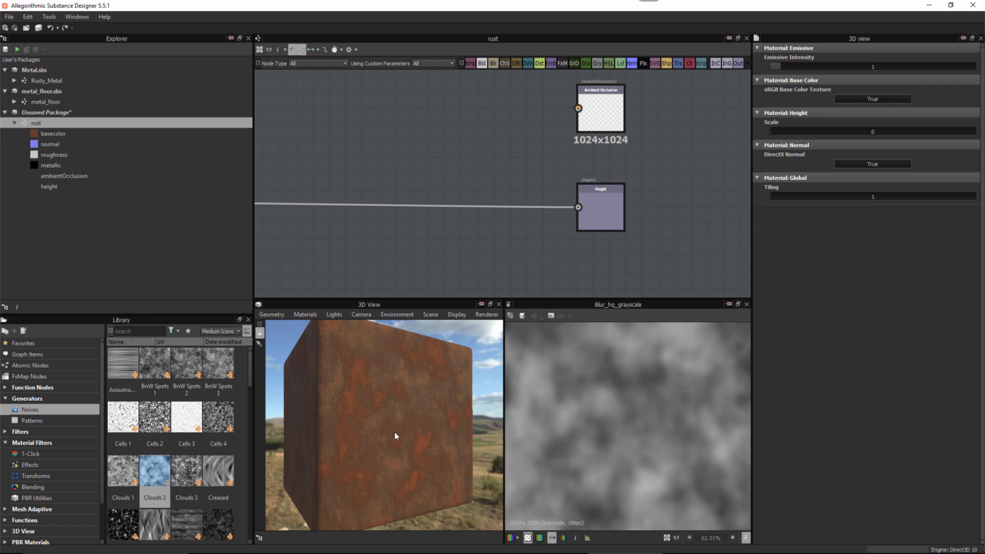
{"action": "double_click", "coordinate": [625, 209]}
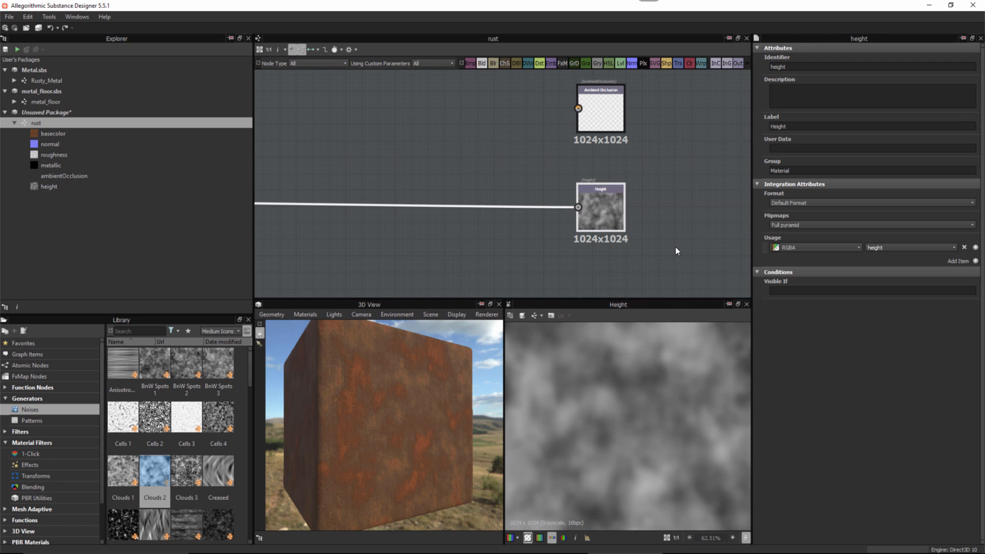
{"action": "right_click", "coordinate": [660, 174]}
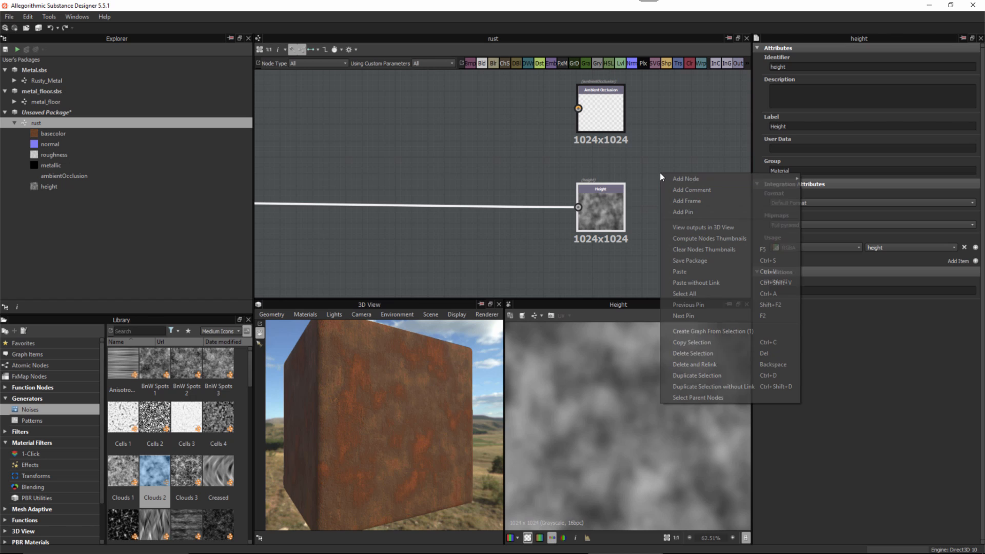
{"action": "left_click", "coordinate": [701, 231]}
Apply the Height output to the cube's Height channel
{"action": "middle_click_drag", "start_coordinate": [608, 114], "coordinate": [604, 142]}
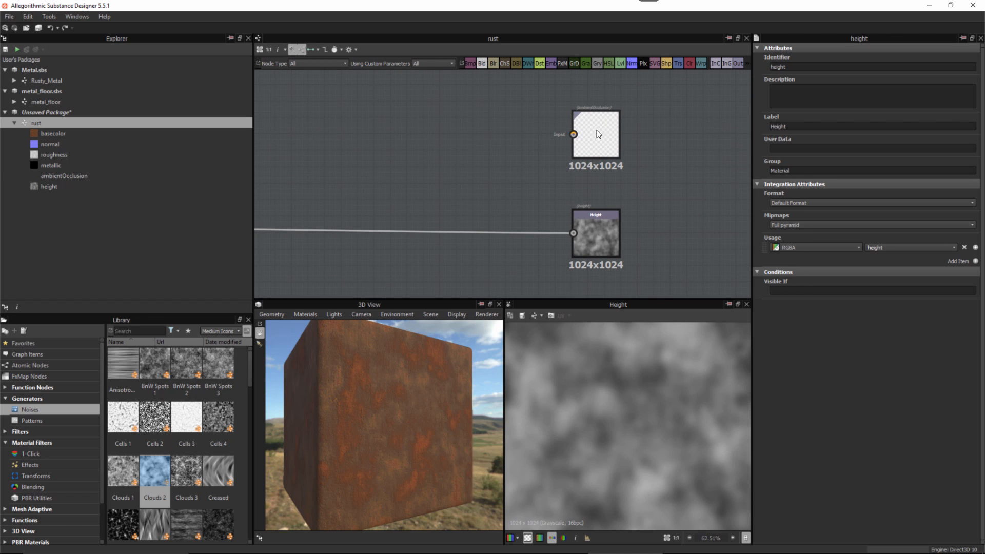
{"action": "middle_click_drag", "start_coordinate": [665, 229], "coordinate": [697, 175]}
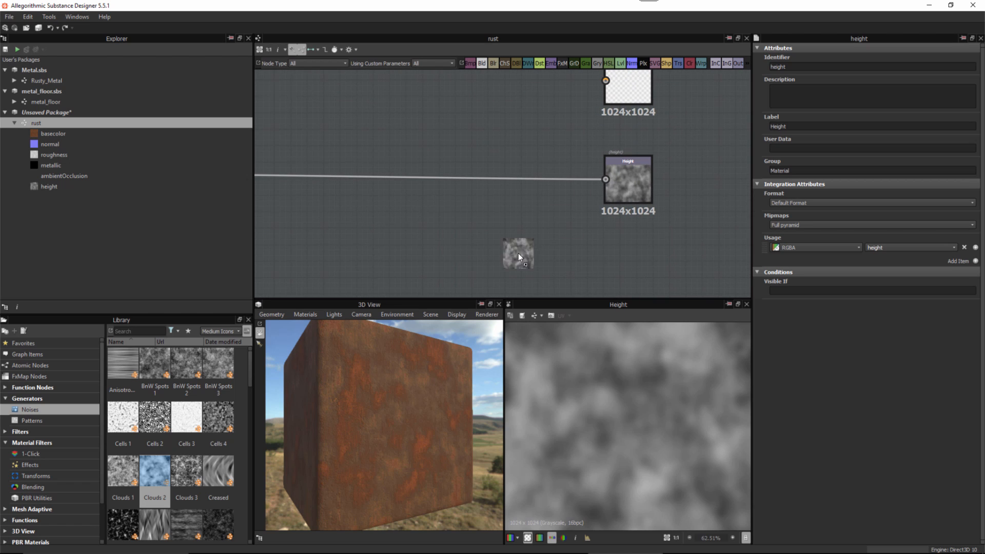
{"action": "left_click_drag", "start_coordinate": [519, 253], "coordinate": [420, 375]}
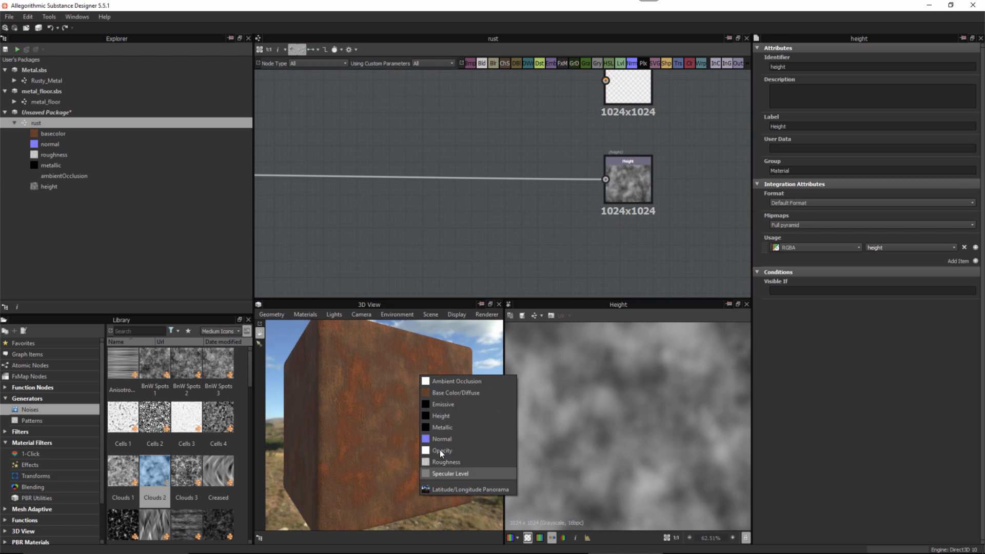
{"action": "left_click", "coordinate": [441, 416]}
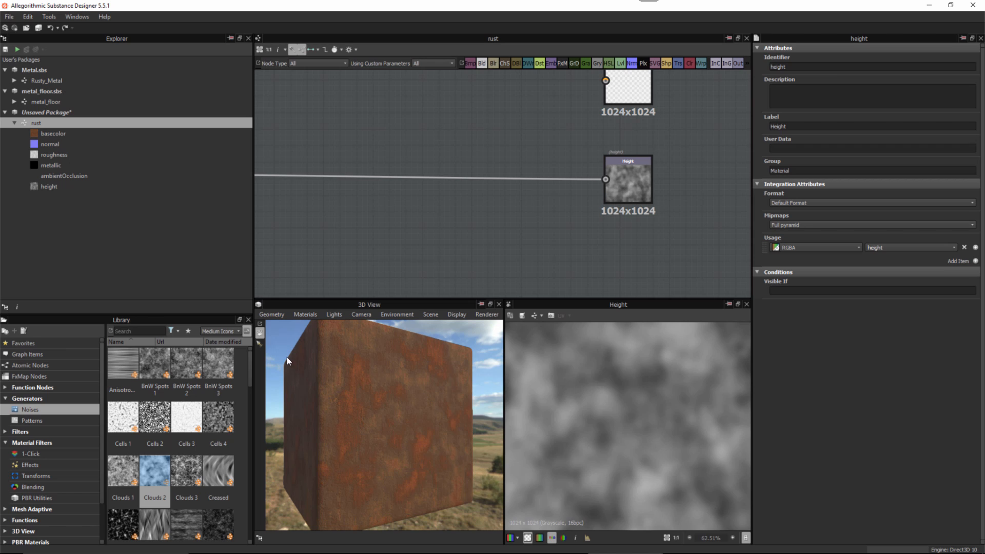
Open the 3D view's Default material for editing and set its Height Scale to 0.4
{"action": "left_click", "coordinate": [304, 314]}
{"action": "mouse_move", "coordinate": [304, 326]}
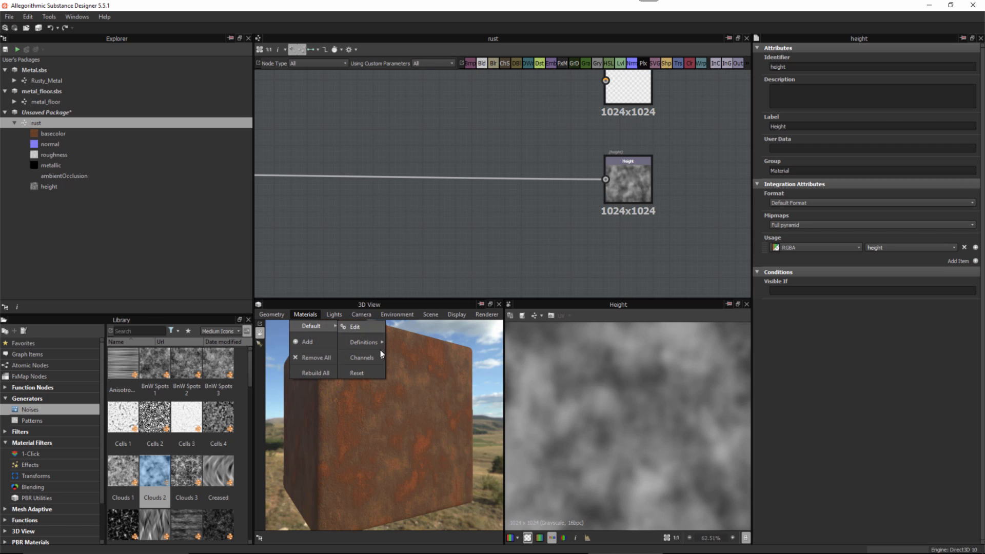
{"action": "left_click", "coordinate": [359, 327]}
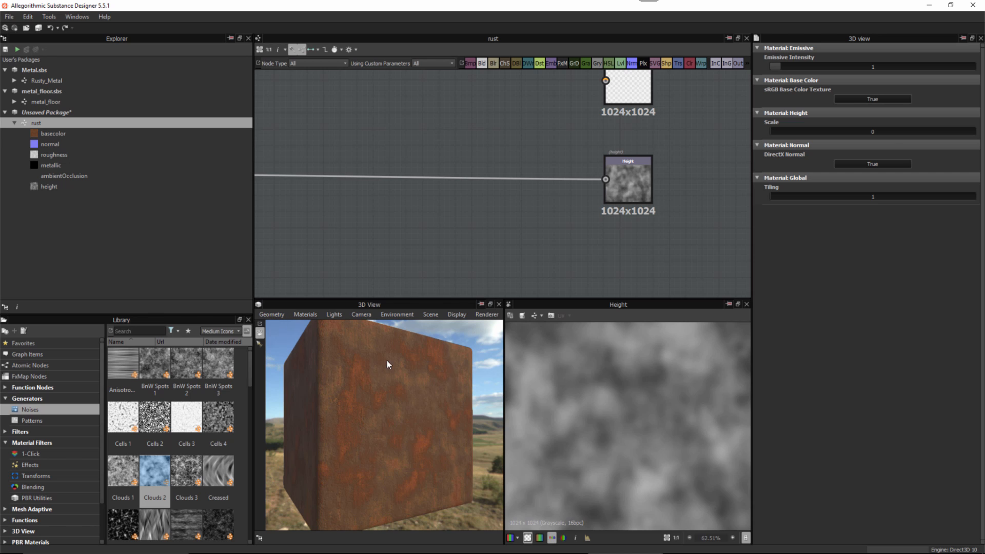
{"action": "left_click_drag", "start_coordinate": [783, 132], "coordinate": [829, 143]}
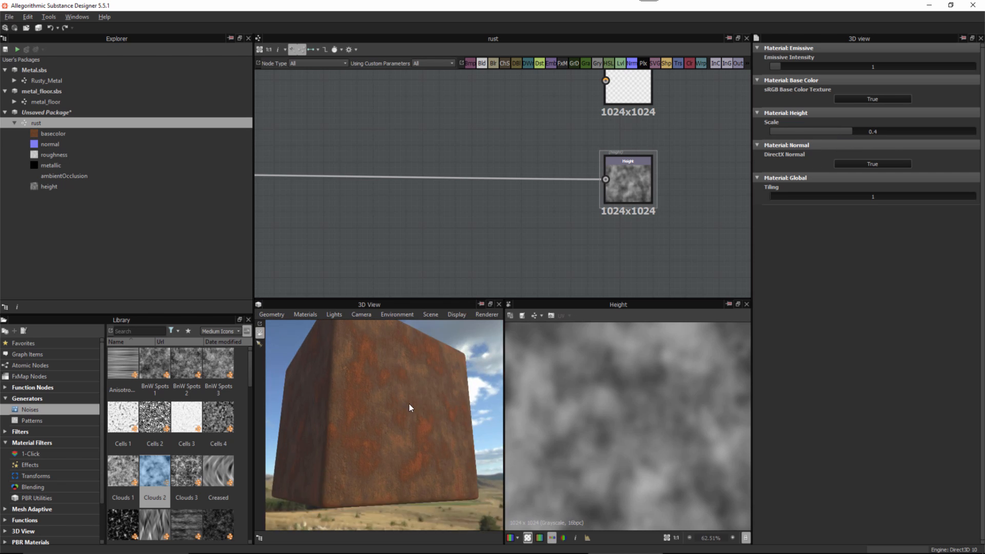
{"action": "left_click_drag", "start_coordinate": [409, 407], "coordinate": [438, 428]}
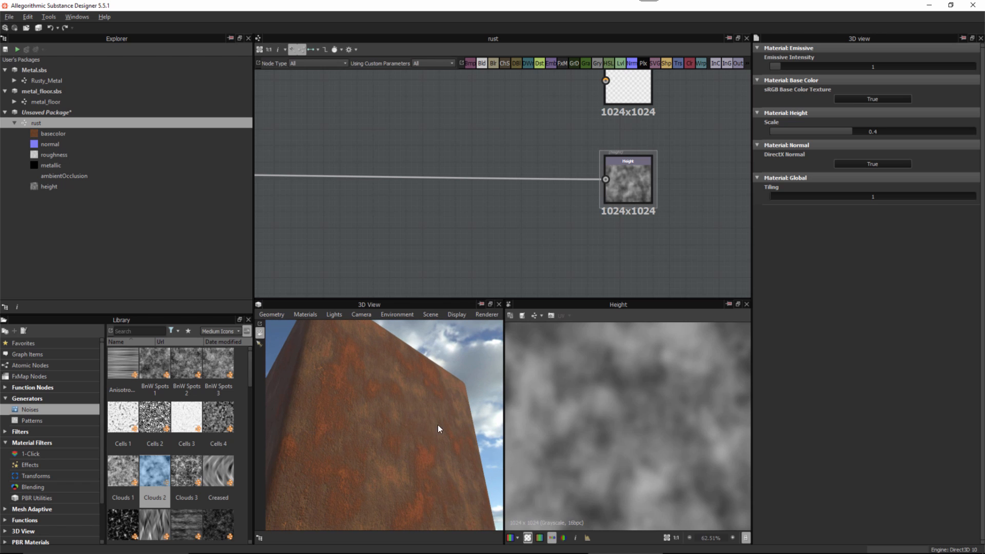
Raise the material's Height Scale to 1 and inspect the cube's surface from several angles
{"action": "left_click_drag", "start_coordinate": [821, 130], "coordinate": [967, 155]}
{"action": "left_click_drag", "start_coordinate": [452, 390], "coordinate": [411, 434]}
{"action": "scroll", "coordinate": [616, 246], "scroll_direction": "down", "scroll_amount": 3}
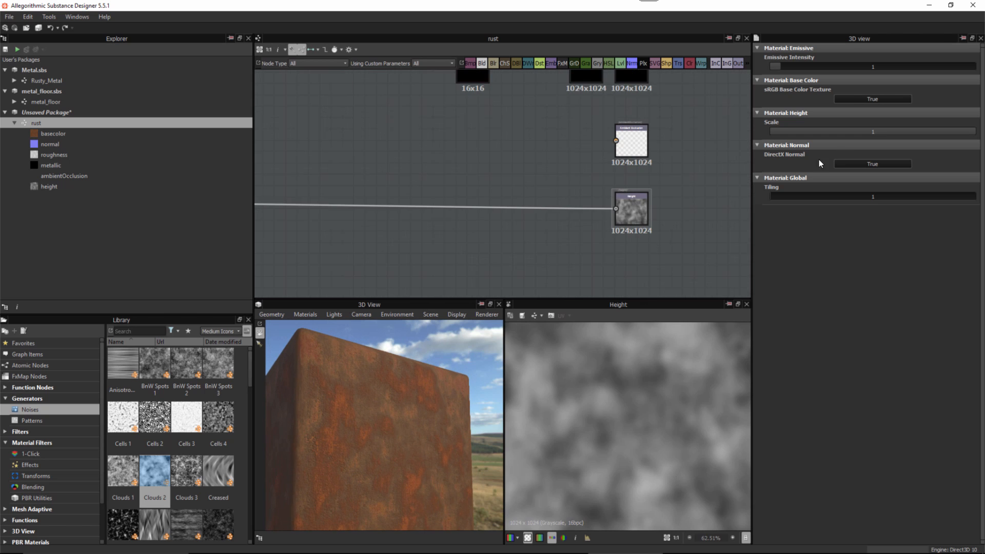
{"action": "left_click_drag", "start_coordinate": [794, 195], "coordinate": [763, 198]}
{"action": "left_click_drag", "start_coordinate": [414, 425], "coordinate": [386, 409]}
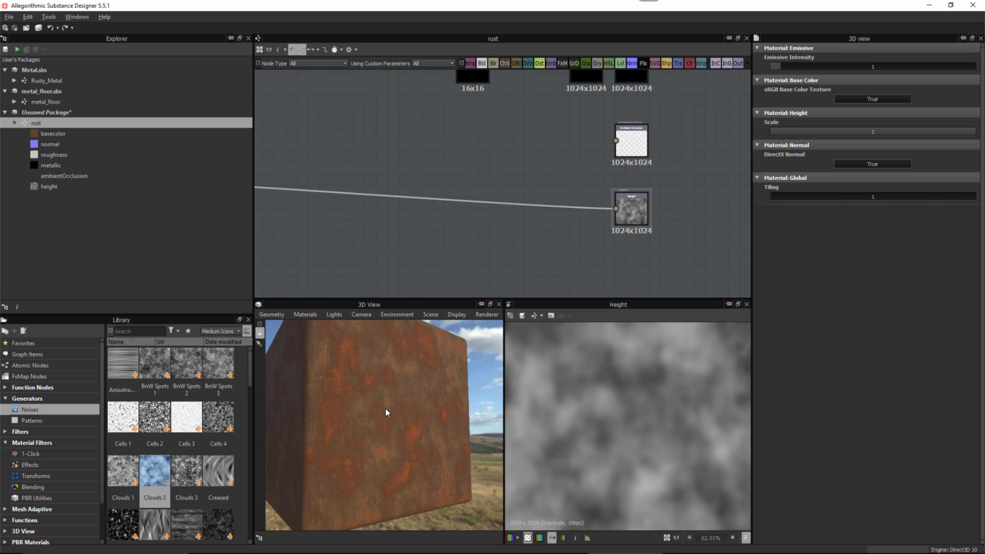
{"action": "scroll", "coordinate": [565, 221], "scroll_direction": "down", "scroll_amount": 1}
{"action": "left_click_drag", "start_coordinate": [442, 343], "coordinate": [439, 411]}
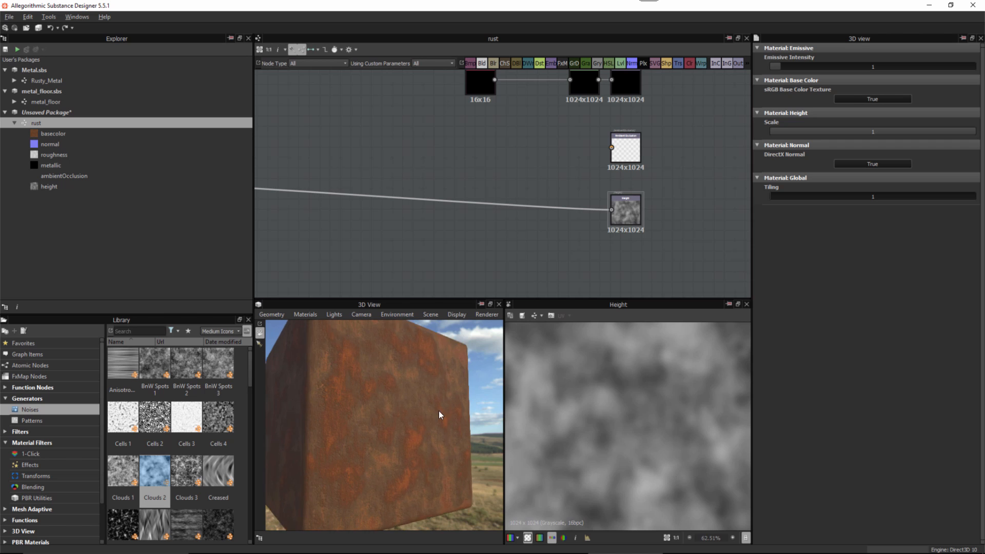
{"action": "scroll", "coordinate": [529, 212], "scroll_direction": "down", "scroll_amount": 3}
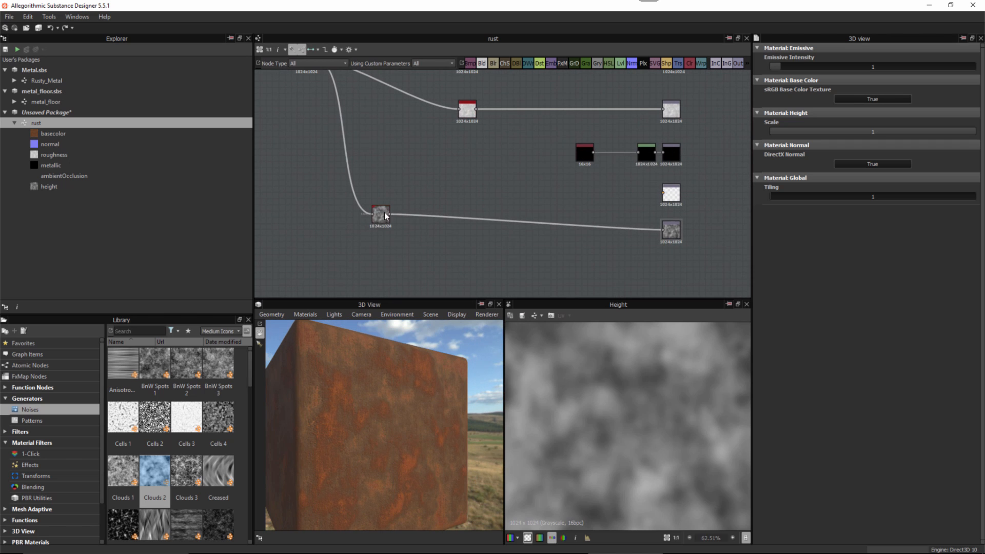
Preview the Ambient Occlusion output node
{"action": "left_click", "coordinate": [386, 230]}
{"action": "scroll", "coordinate": [624, 201], "scroll_direction": "up", "scroll_amount": 2}
{"action": "double_click", "coordinate": [628, 198]}
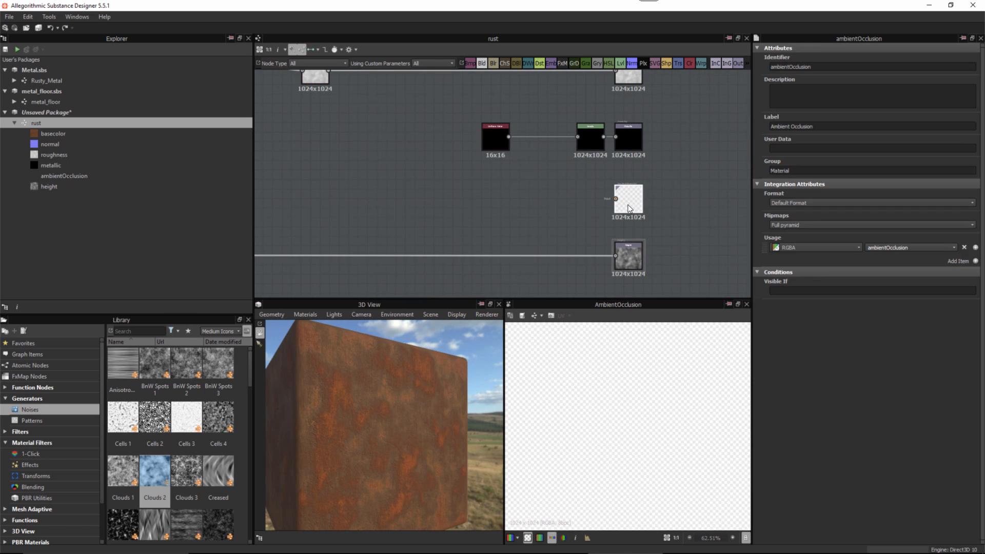
Add an Ambient Occlusion node in the empty area below the Histogram Range node
{"action": "scroll", "coordinate": [637, 426], "scroll_direction": "down", "scroll_amount": 1}
{"action": "scroll", "coordinate": [459, 246], "scroll_direction": "down", "scroll_amount": 1}
{"action": "middle_click_drag", "start_coordinate": [459, 247], "coordinate": [580, 230]}
{"action": "scroll", "coordinate": [512, 221], "scroll_direction": "down", "scroll_amount": 1}
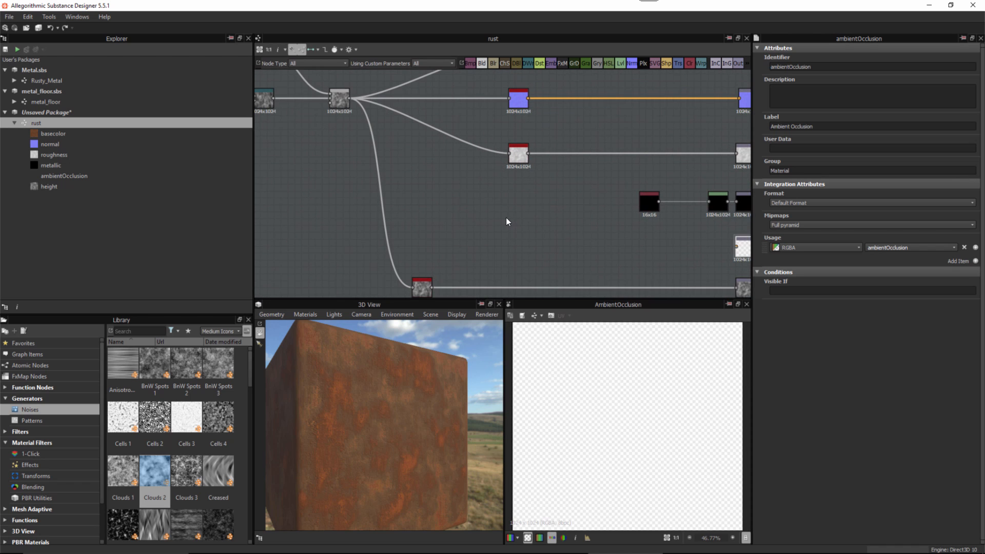
{"action": "left_click", "coordinate": [532, 218]}
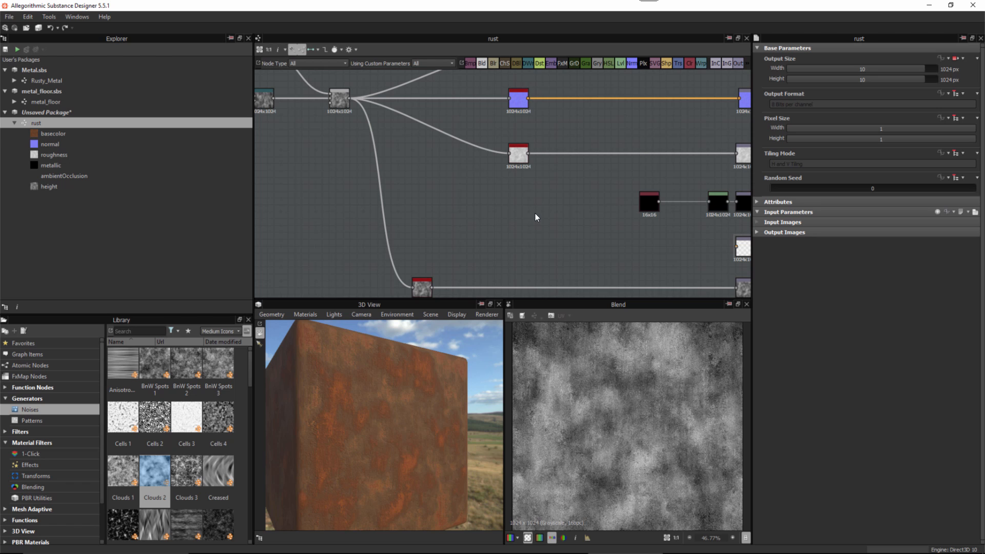
{"action": "key", "text": "space"}
{"action": "type", "text": "am"}
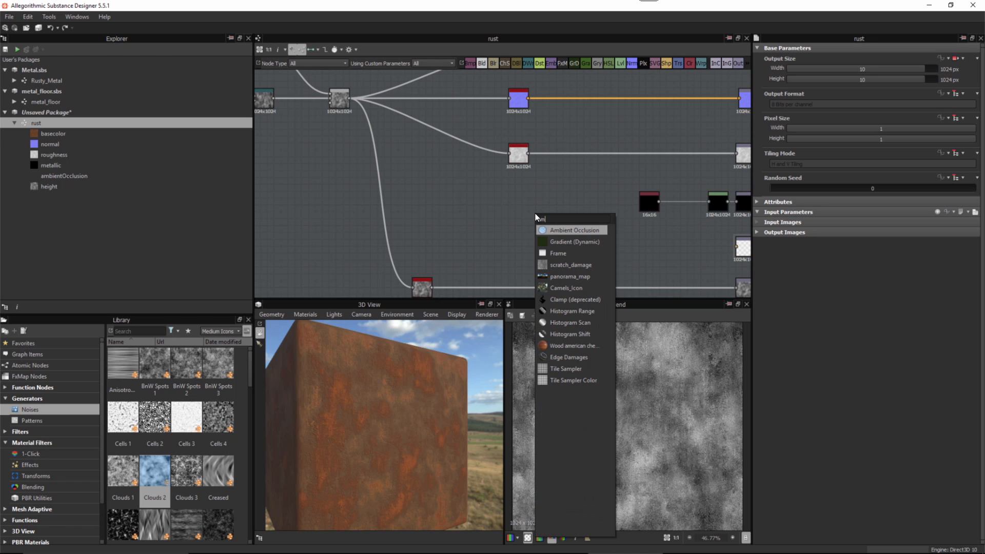
{"action": "left_click", "coordinate": [561, 232]}
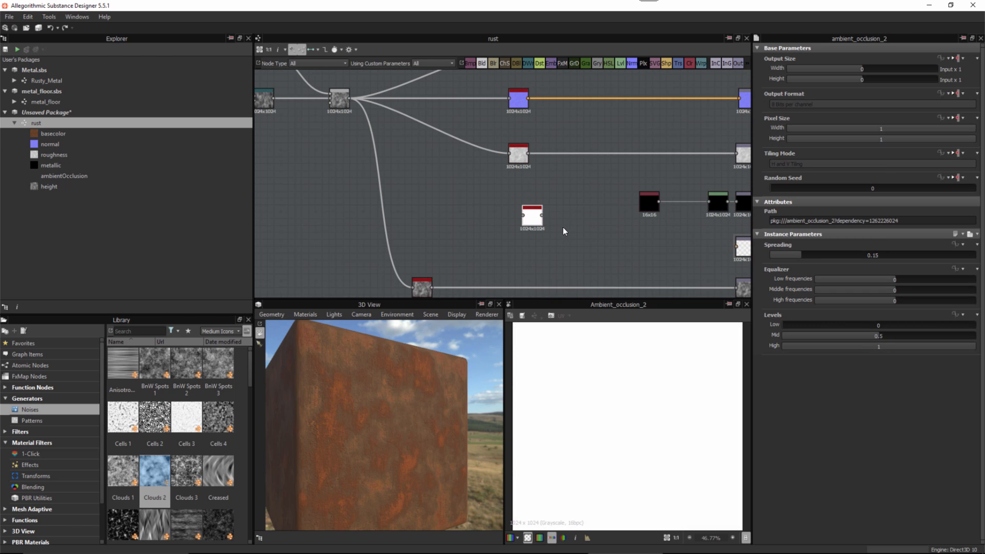
Connect the Blend node's output to the new Ambient Occlusion node and set its Spreading to 0.02
{"action": "scroll", "coordinate": [562, 227], "scroll_direction": "up", "scroll_amount": 3}
{"action": "scroll", "coordinate": [547, 245], "scroll_direction": "down", "scroll_amount": 3}
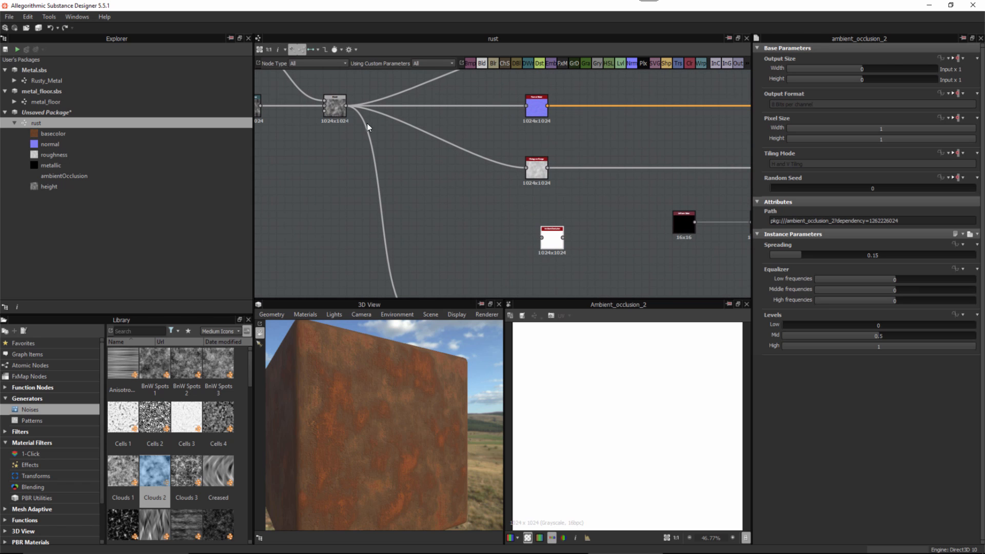
{"action": "left_click_drag", "start_coordinate": [347, 106], "coordinate": [537, 245]}
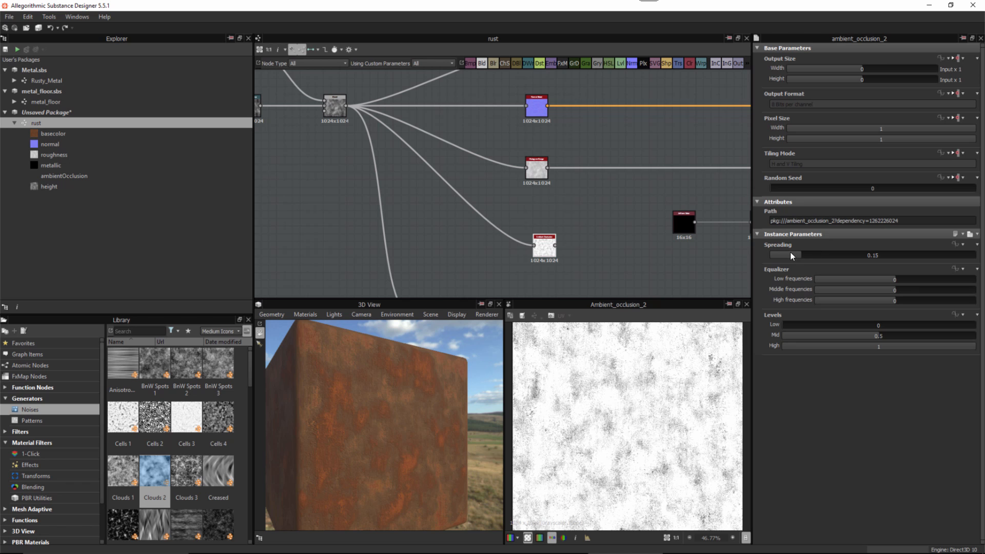
{"action": "left_click_drag", "start_coordinate": [790, 252], "coordinate": [771, 254]}
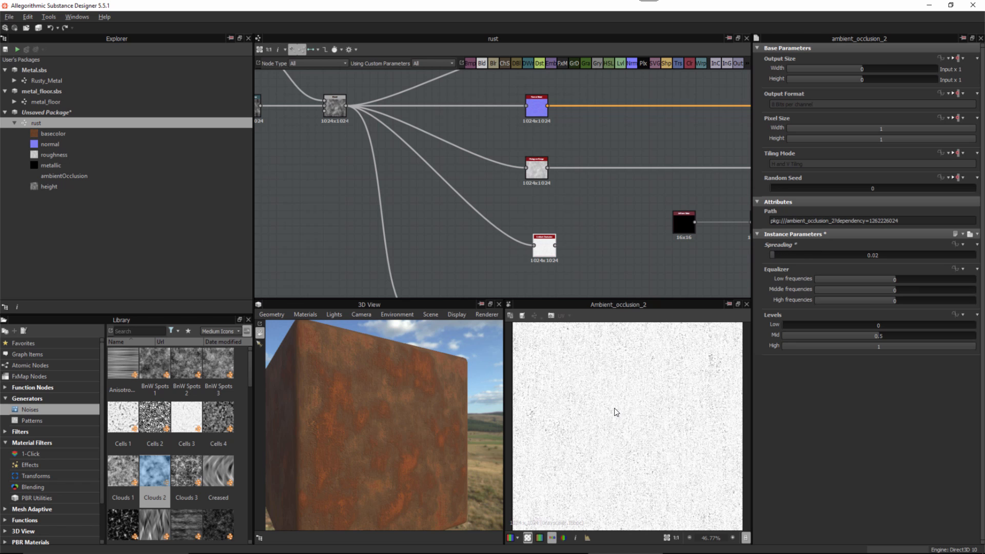
Move the Ambient Occlusion node down level with the Ambient Occlusion output and connect it to that output
{"action": "scroll", "coordinate": [614, 408], "scroll_direction": "up", "scroll_amount": 2}
{"action": "middle_click_drag", "start_coordinate": [628, 265], "coordinate": [546, 161]}
{"action": "scroll", "coordinate": [546, 160], "scroll_direction": "down", "scroll_amount": 1}
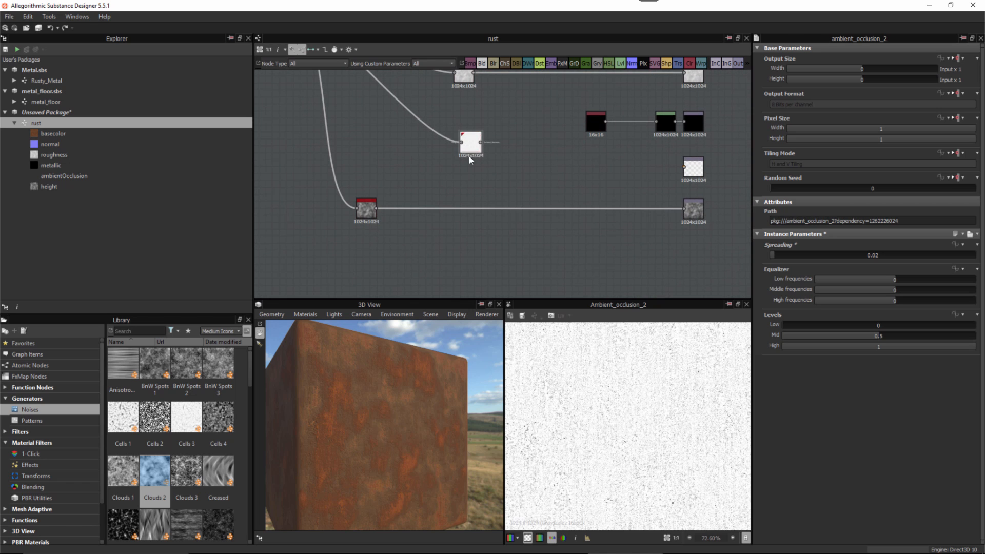
{"action": "left_click_drag", "start_coordinate": [470, 160], "coordinate": [694, 169]}
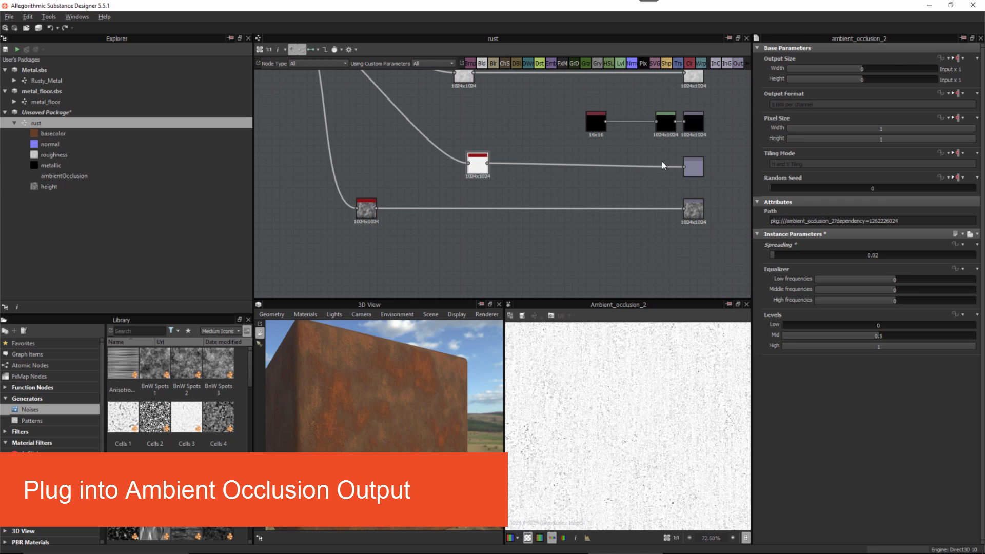
Display the rust graph's updated outputs in the 3D view and look over the cube
{"action": "middle_click_drag", "start_coordinate": [662, 165], "coordinate": [656, 193]}
{"action": "right_click", "coordinate": [521, 141]}
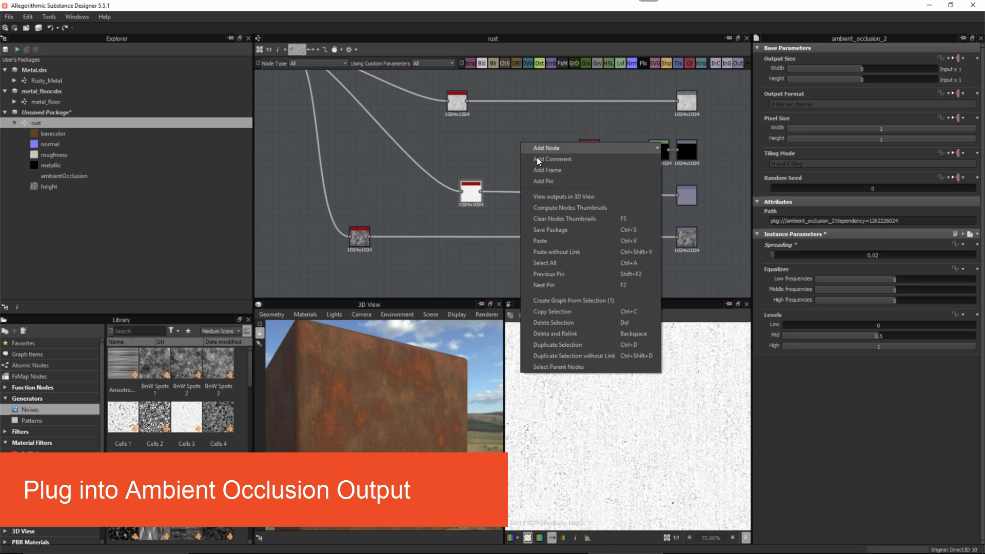
{"action": "left_click", "coordinate": [547, 197]}
{"action": "left_click_drag", "start_coordinate": [395, 457], "coordinate": [370, 464]}
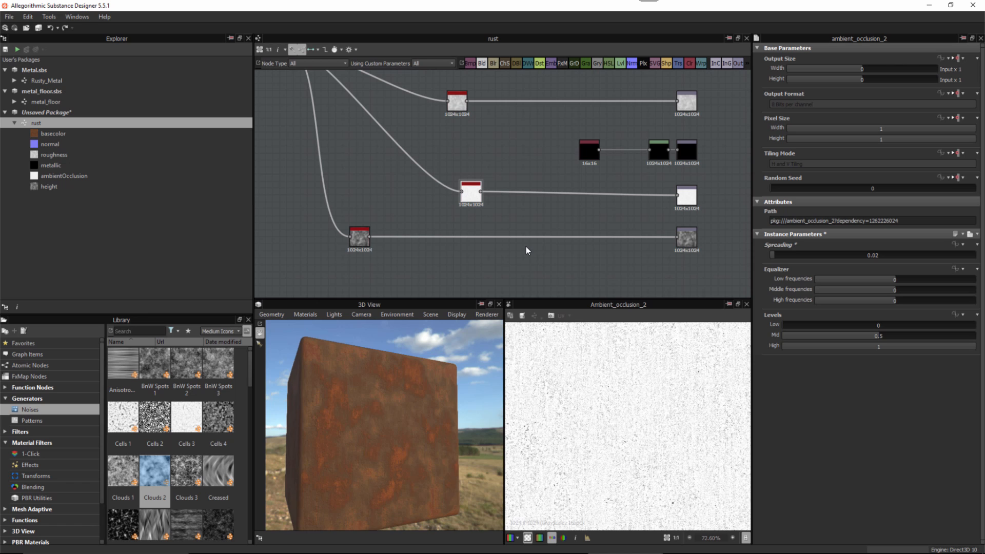
Expose the Histogram Range node's Position parameter as a new graph input named rust_amount
{"action": "scroll", "coordinate": [602, 211], "scroll_direction": "down", "scroll_amount": 3}
{"action": "middle_click_drag", "start_coordinate": [587, 196], "coordinate": [564, 205]}
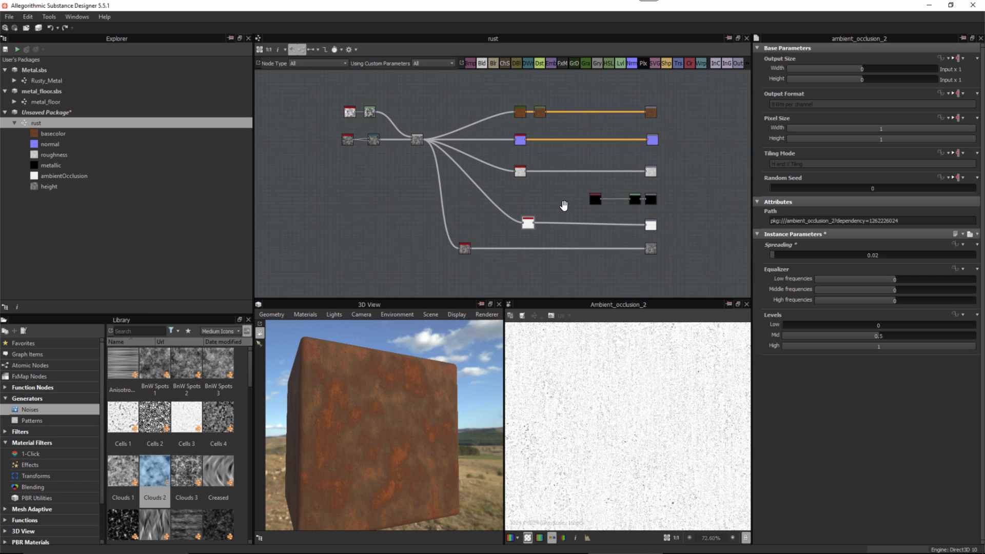
{"action": "scroll", "coordinate": [574, 266], "scroll_direction": "up", "scroll_amount": 6}
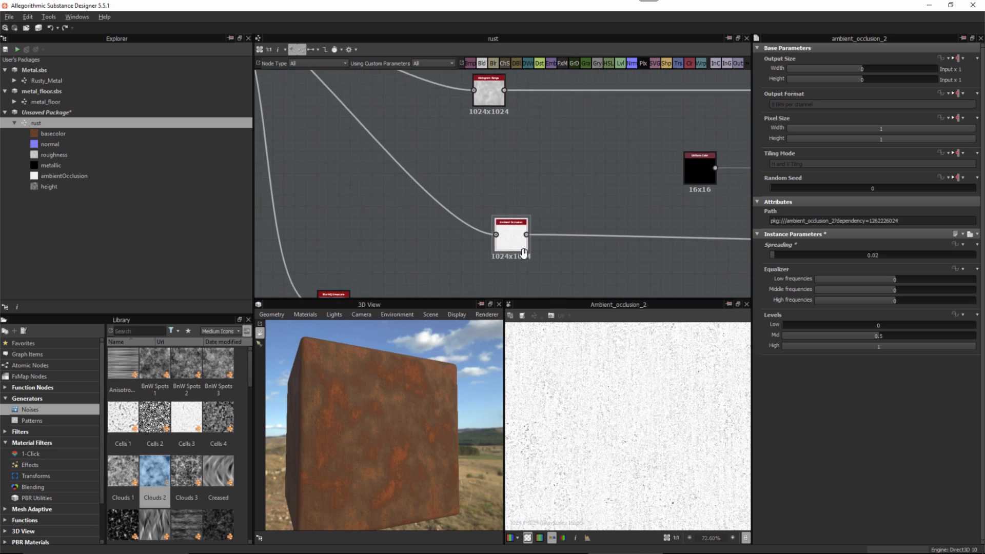
{"action": "scroll", "coordinate": [411, 193], "scroll_direction": "up", "scroll_amount": 2}
{"action": "left_click", "coordinate": [409, 187]}
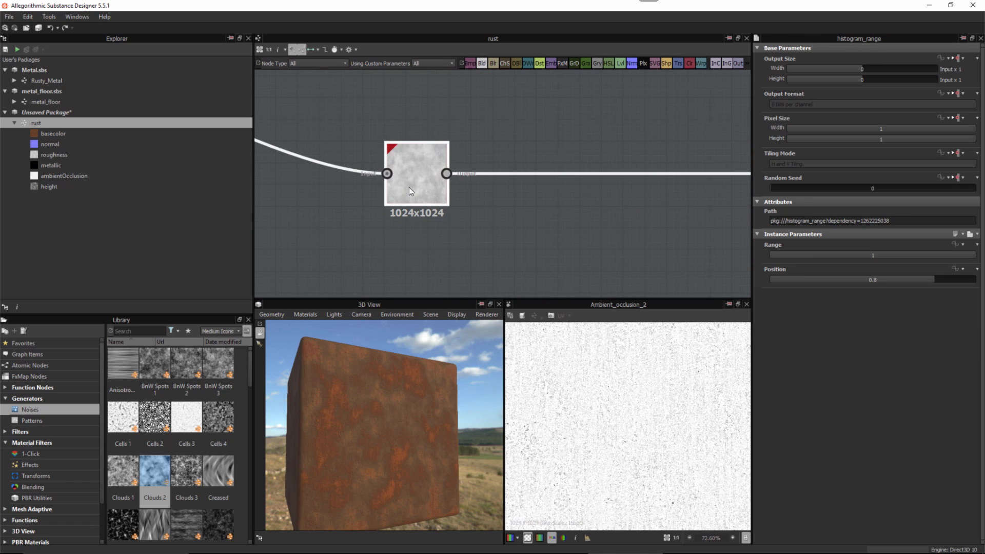
{"action": "left_click", "coordinate": [963, 268]}
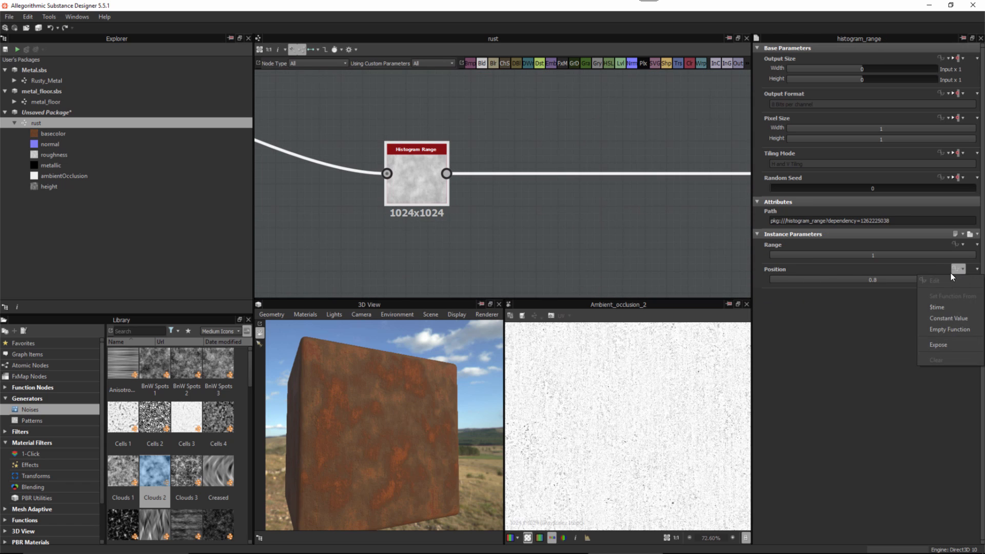
{"action": "left_click", "coordinate": [946, 343]}
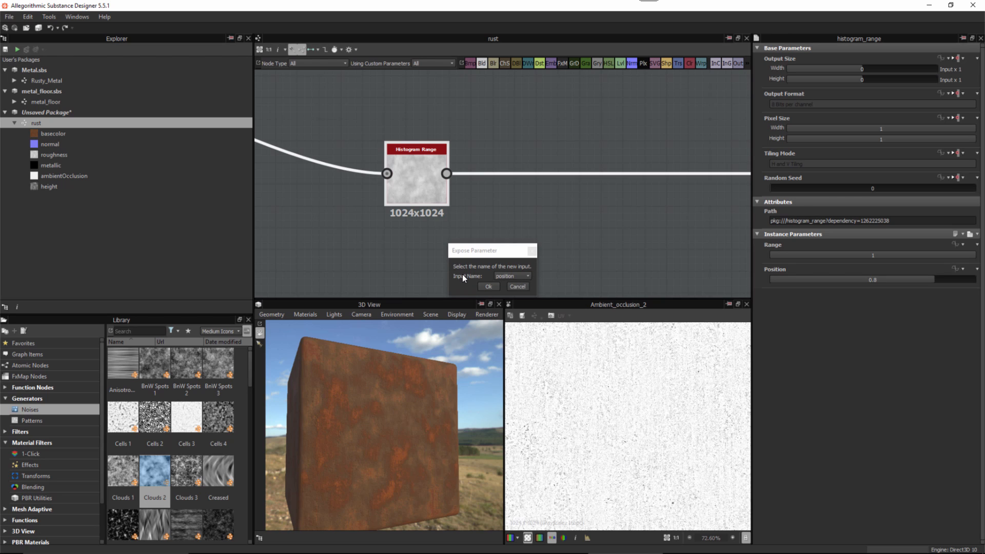
{"action": "left_click", "coordinate": [520, 276]}
{"action": "left_click", "coordinate": [505, 291]}
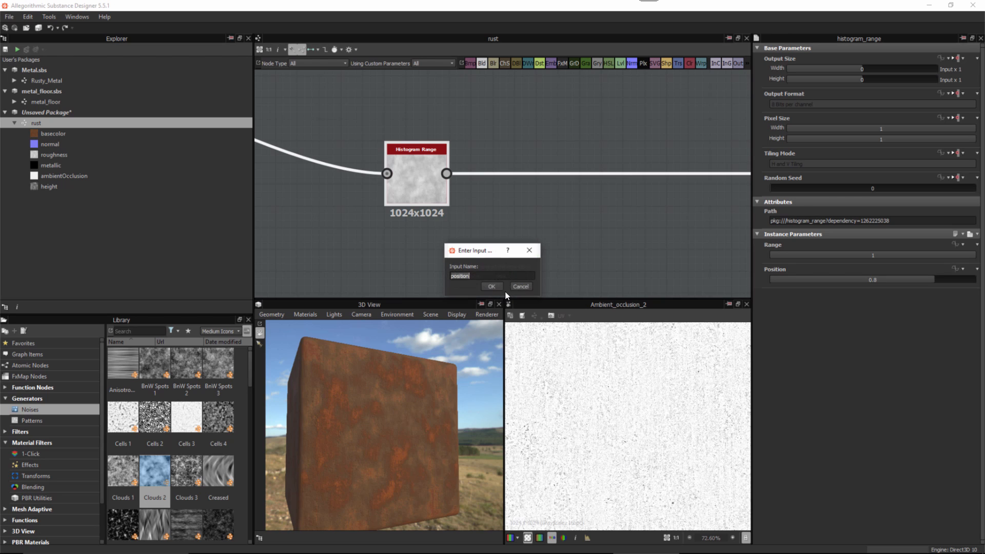
{"action": "type", "text": "rust_amount"}
{"action": "left_click", "coordinate": [491, 287]}
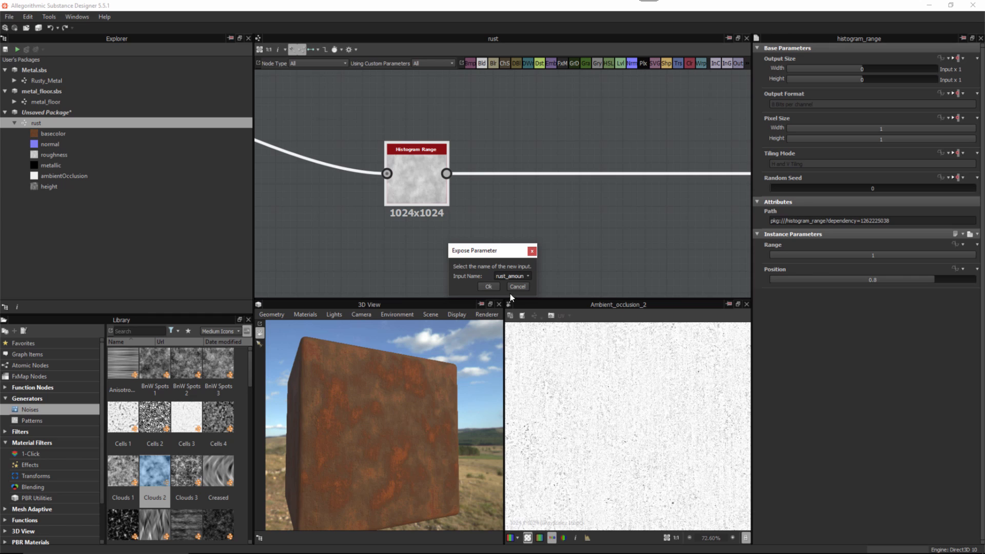
{"action": "left_click", "coordinate": [489, 286]}
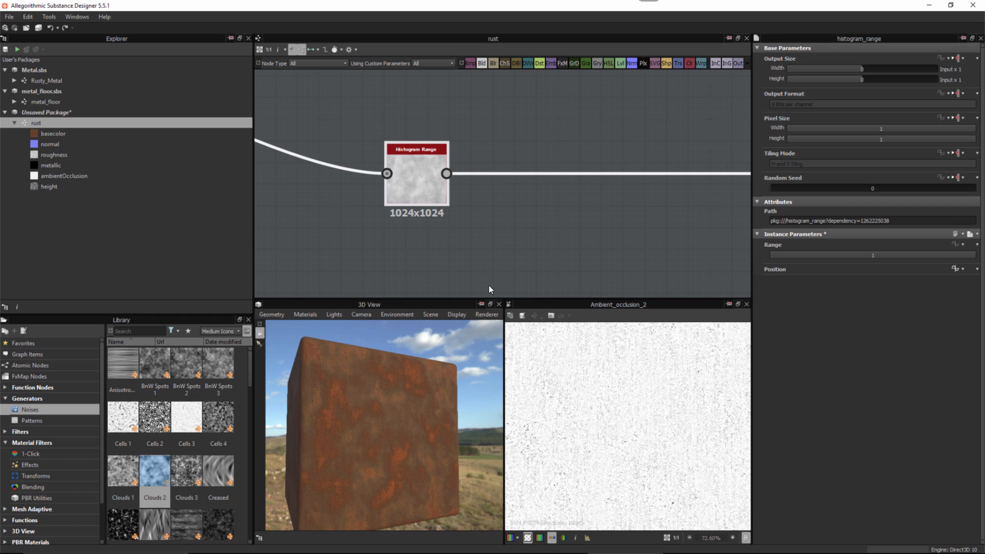
Change the exposed Position input's label to Roughness Amount and its identifier to roughness_amount
{"action": "left_click", "coordinate": [570, 230]}
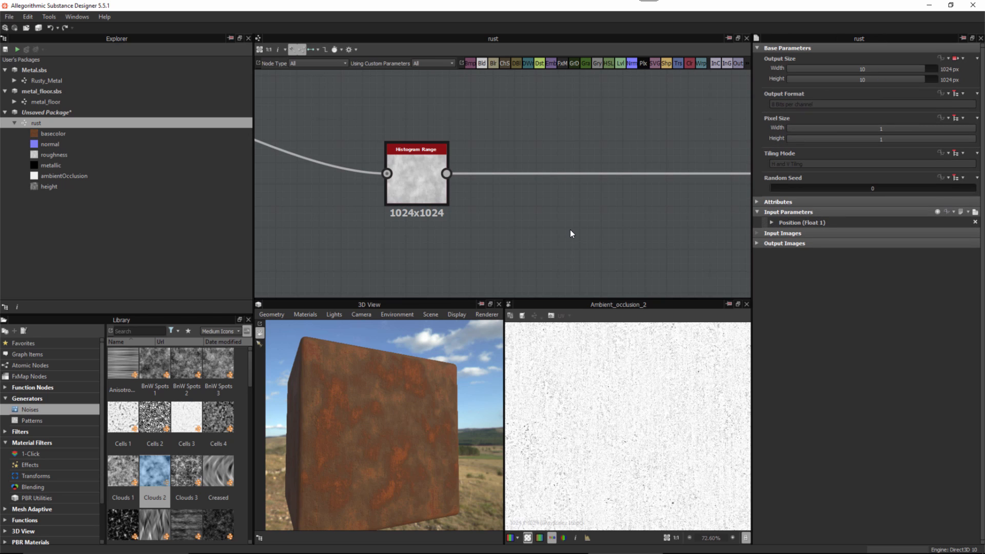
{"action": "left_click", "coordinate": [772, 223]}
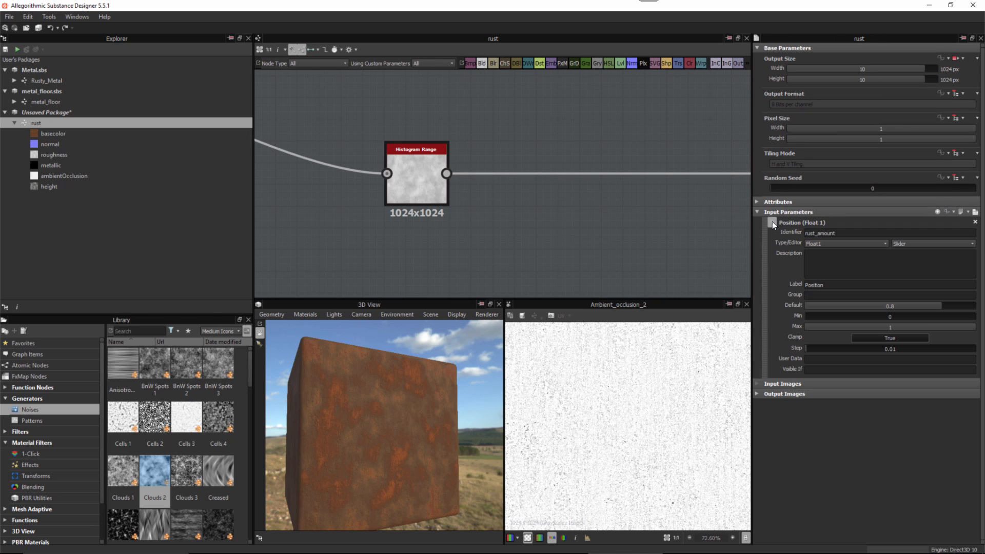
{"action": "double_click", "coordinate": [832, 285]}
{"action": "type", "text": "Rust A"}
{"action": "type", "text": "mou"}
{"action": "key", "text": "BackSpace"}
{"action": "key", "text": "BackSpace"}
{"action": "key", "text": "BackSpace"}
{"action": "key", "text": "BackSpace"}
{"action": "key", "text": "BackSpace"}
{"action": "key", "text": "BackSpace"}
{"action": "key", "text": "BackSpace"}
{"action": "key", "text": "BackSpace"}
{"action": "key", "text": "BackSpace"}
{"action": "type", "text": "Roughness Amount"}
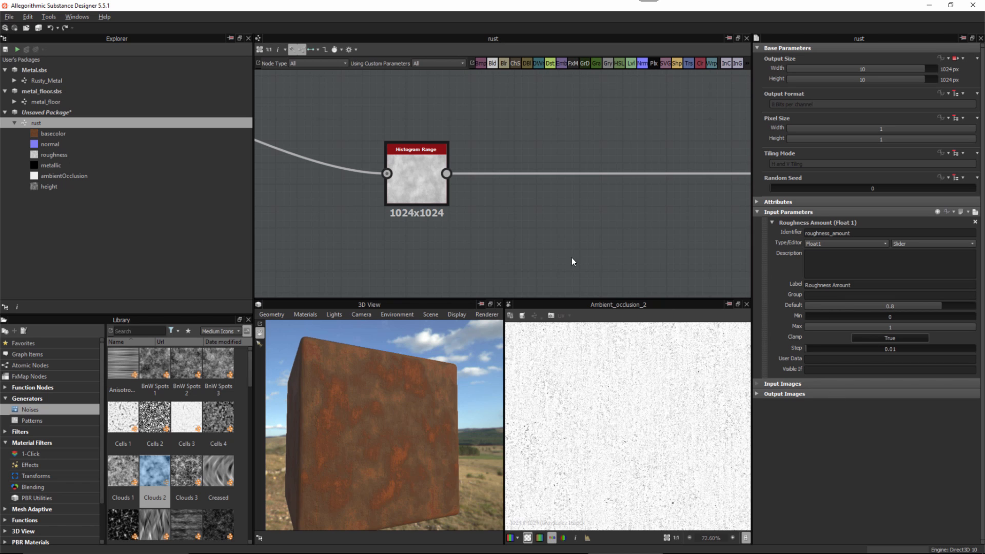
Preview the HSL node and move it slightly farther from the Gradient Map node
{"action": "scroll", "coordinate": [574, 262], "scroll_direction": "down", "scroll_amount": 5}
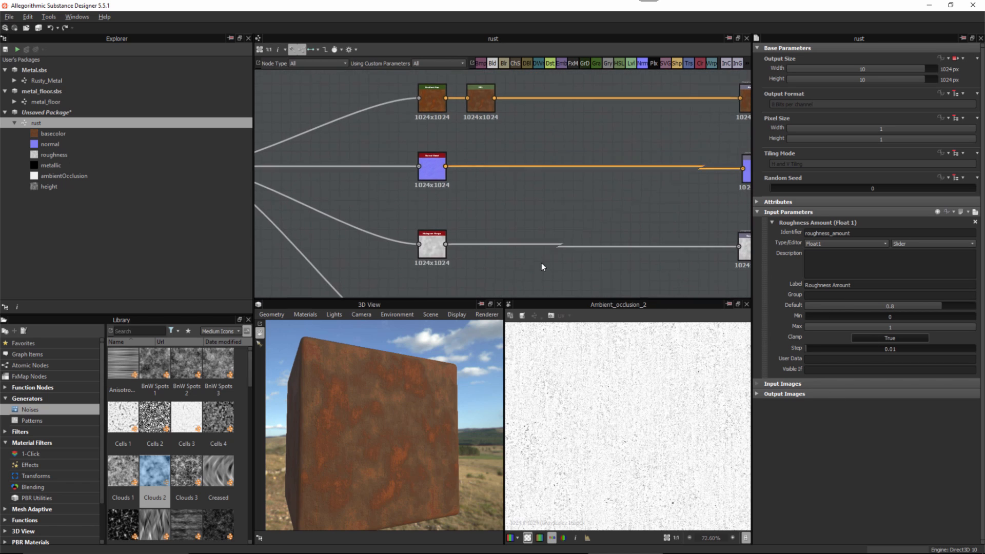
{"action": "scroll", "coordinate": [542, 262], "scroll_direction": "down", "scroll_amount": 1}
{"action": "middle_click_drag", "start_coordinate": [517, 189], "coordinate": [490, 197]}
{"action": "scroll", "coordinate": [497, 156], "scroll_direction": "up", "scroll_amount": 1}
{"action": "double_click", "coordinate": [457, 118]}
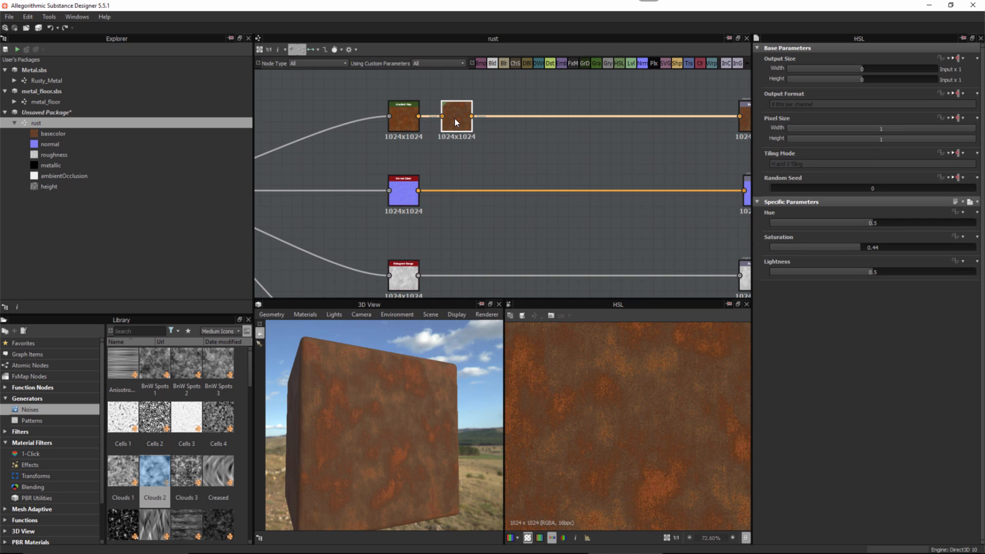
{"action": "left_click_drag", "start_coordinate": [455, 119], "coordinate": [469, 119]}
Expose the HSL node's Hue, Saturation and Lightness parameters together as graph inputs, keeping their default identifiers
{"action": "middle_click_drag", "start_coordinate": [573, 159], "coordinate": [548, 167]}
{"action": "scroll", "coordinate": [580, 176], "scroll_direction": "up", "scroll_amount": 1}
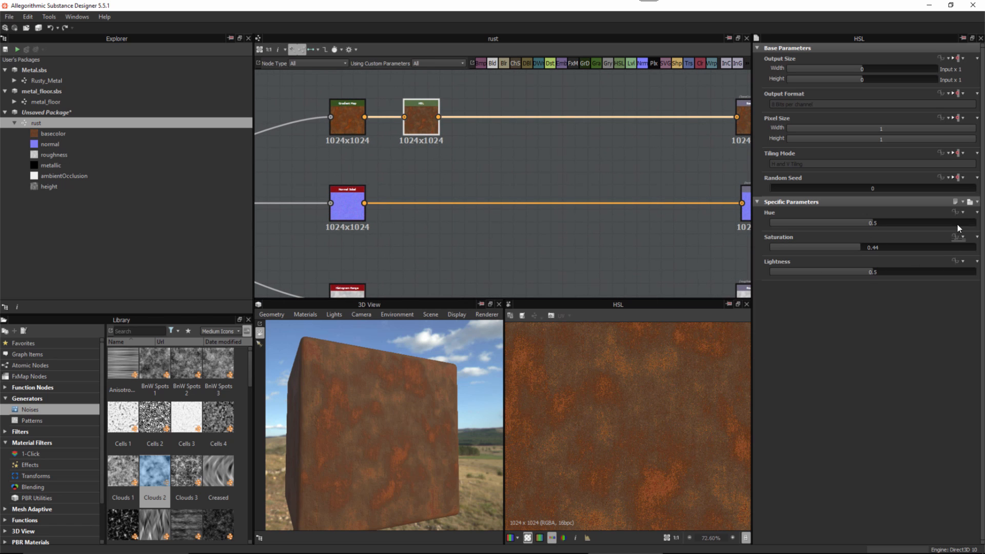
{"action": "left_click", "coordinate": [977, 203]}
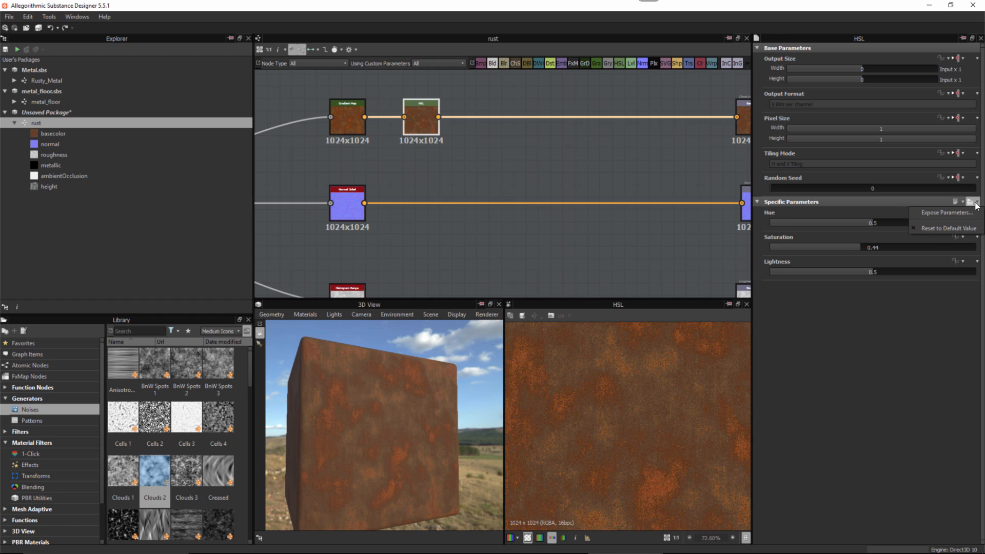
{"action": "left_click", "coordinate": [942, 214]}
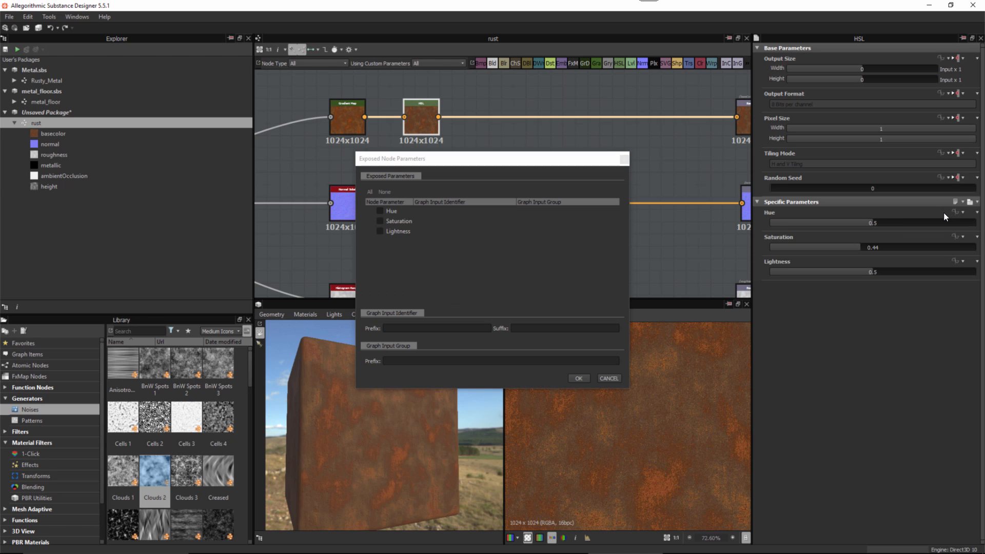
{"action": "left_click_drag", "start_coordinate": [413, 203], "coordinate": [446, 203]}
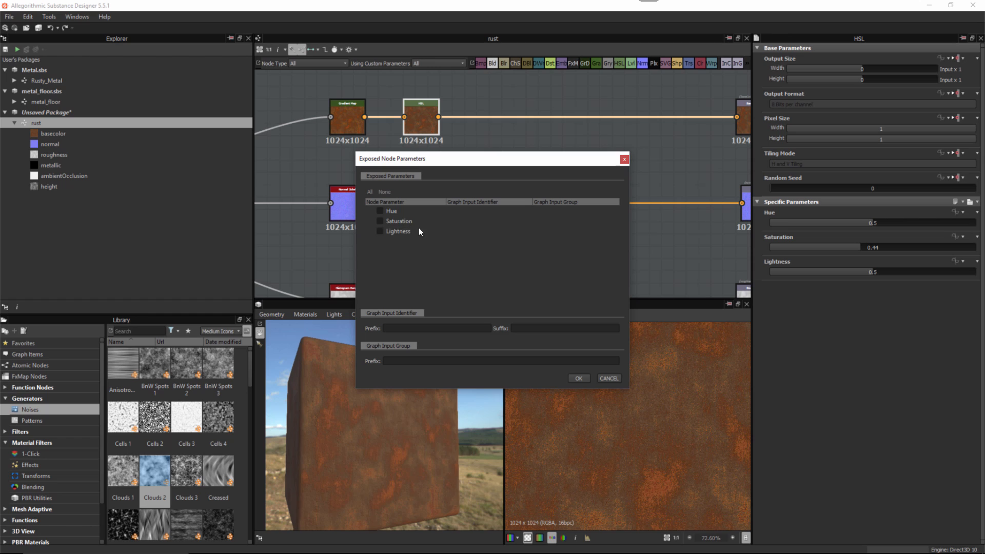
{"action": "left_click", "coordinate": [380, 211]}
{"action": "left_click", "coordinate": [380, 221]}
{"action": "left_click", "coordinate": [380, 232]}
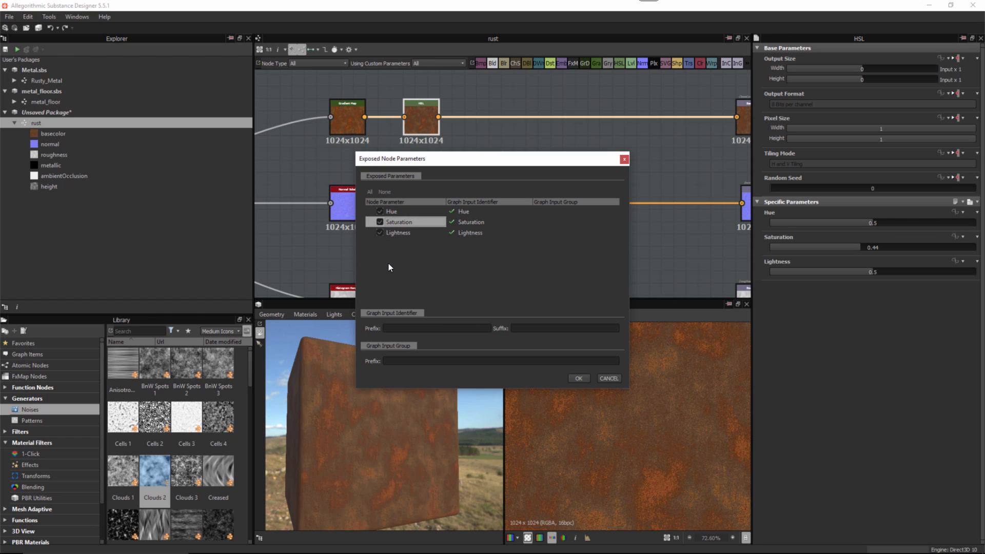
{"action": "left_click", "coordinate": [574, 380]}
Move the Roughness Amount input below Lightness in the graph's input parameters and set the graph's output size to Relative to Parent
{"action": "left_click", "coordinate": [577, 249]}
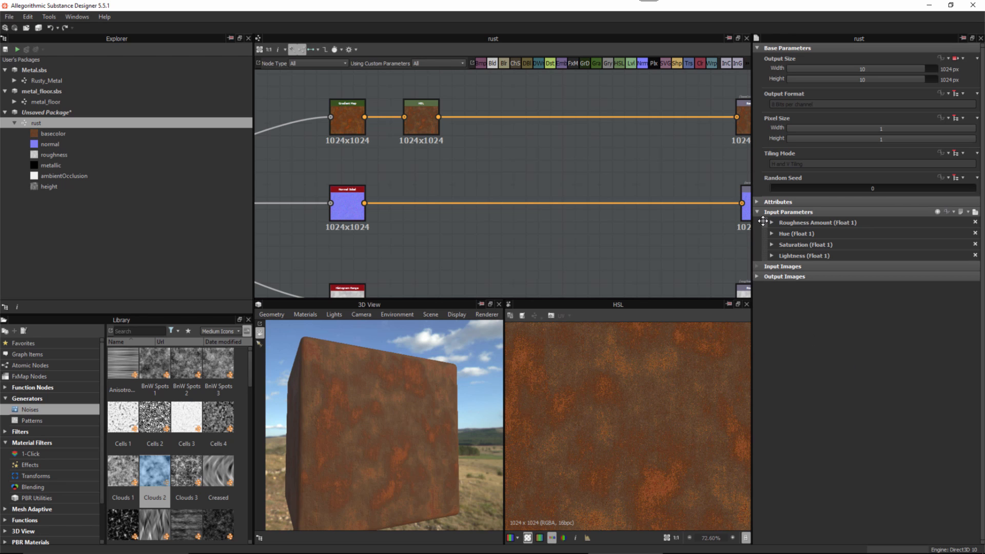
{"action": "left_click_drag", "start_coordinate": [764, 221], "coordinate": [768, 257]}
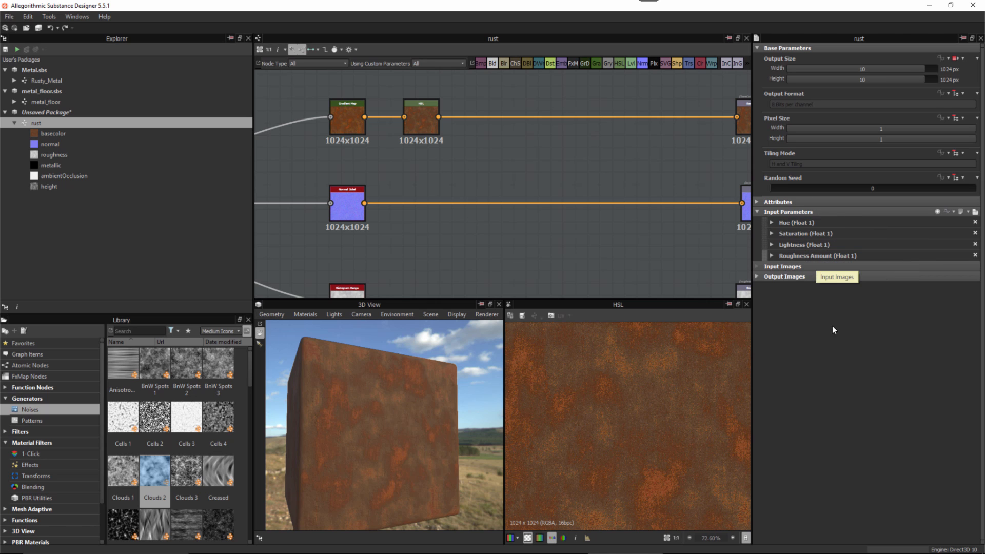
{"action": "scroll", "coordinate": [601, 264], "scroll_direction": "down", "scroll_amount": 5}
{"action": "middle_click_drag", "start_coordinate": [558, 240], "coordinate": [572, 185]}
{"action": "scroll", "coordinate": [580, 209], "scroll_direction": "down", "scroll_amount": 2}
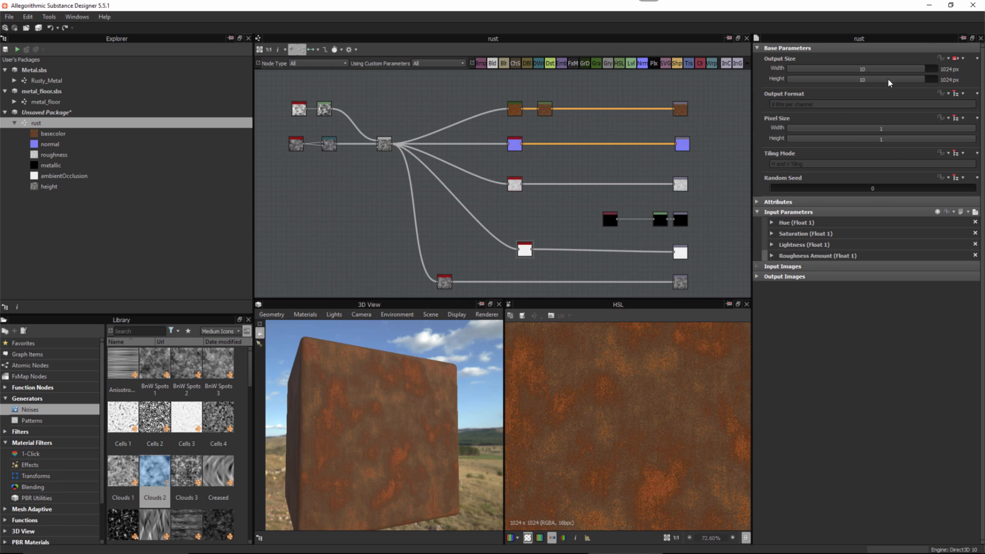
{"action": "left_click", "coordinate": [949, 59]}
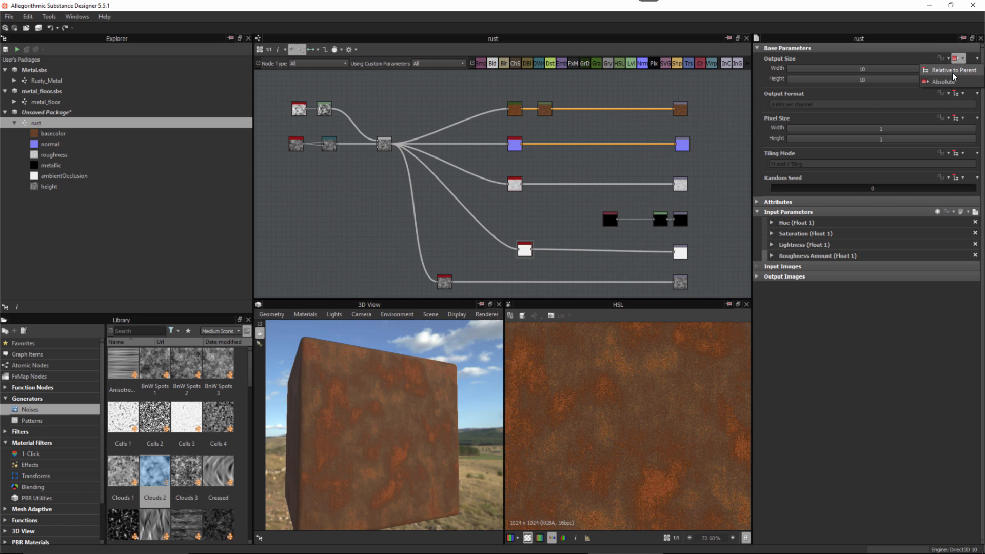
{"action": "left_click", "coordinate": [953, 66]}
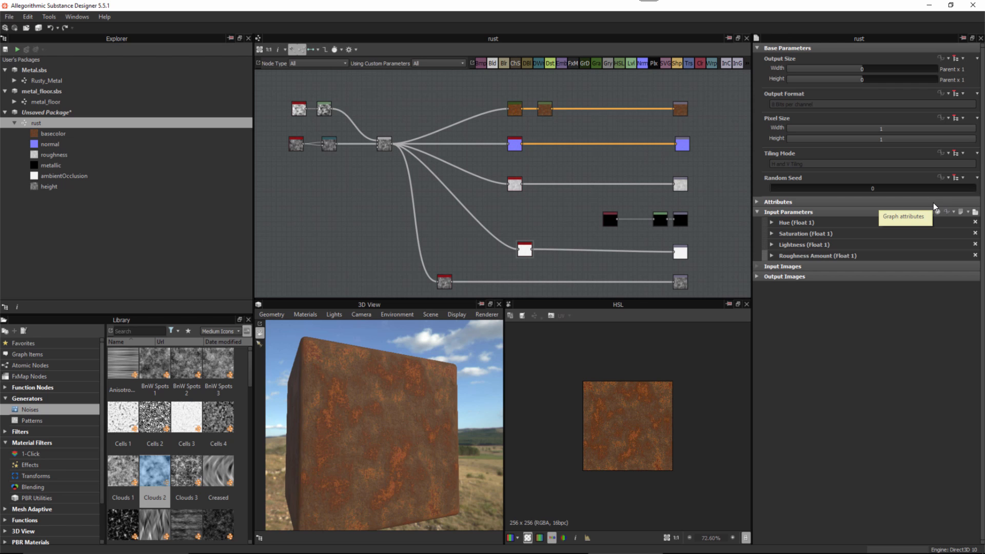
Save the unsaved package containing the rust graph as rust.sbs in the ch03 folder
{"action": "left_click", "coordinate": [62, 112]}
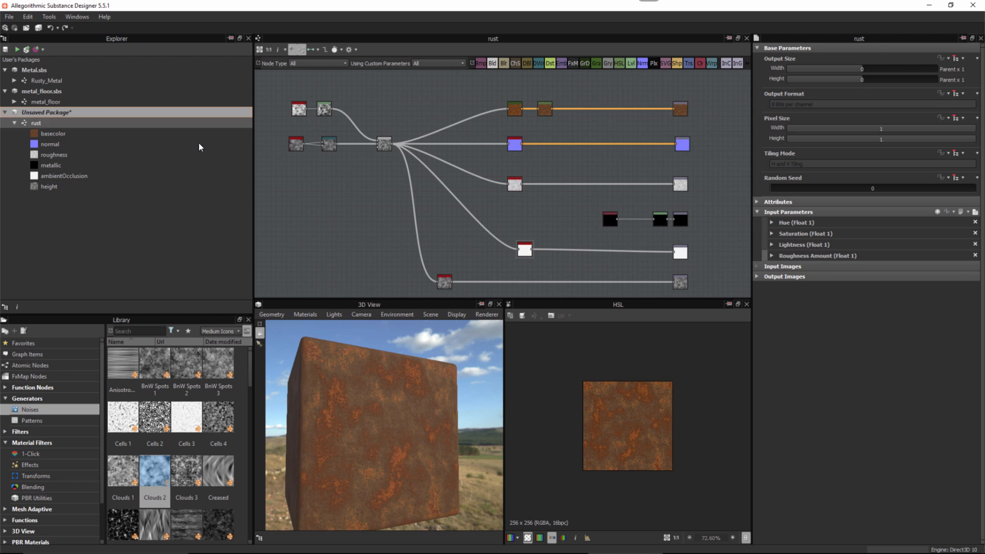
{"action": "left_click", "coordinate": [5, 50]}
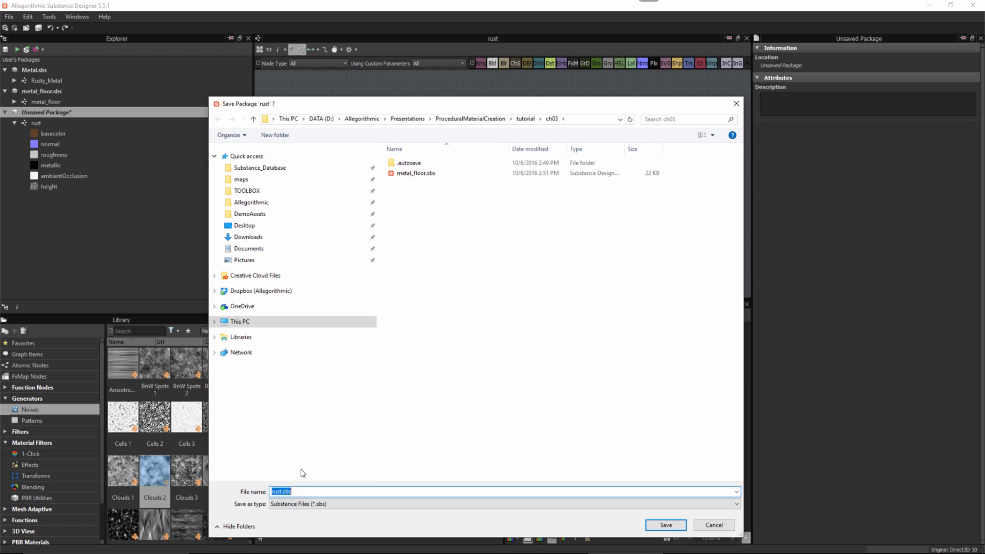
{"action": "left_click", "coordinate": [666, 525]}
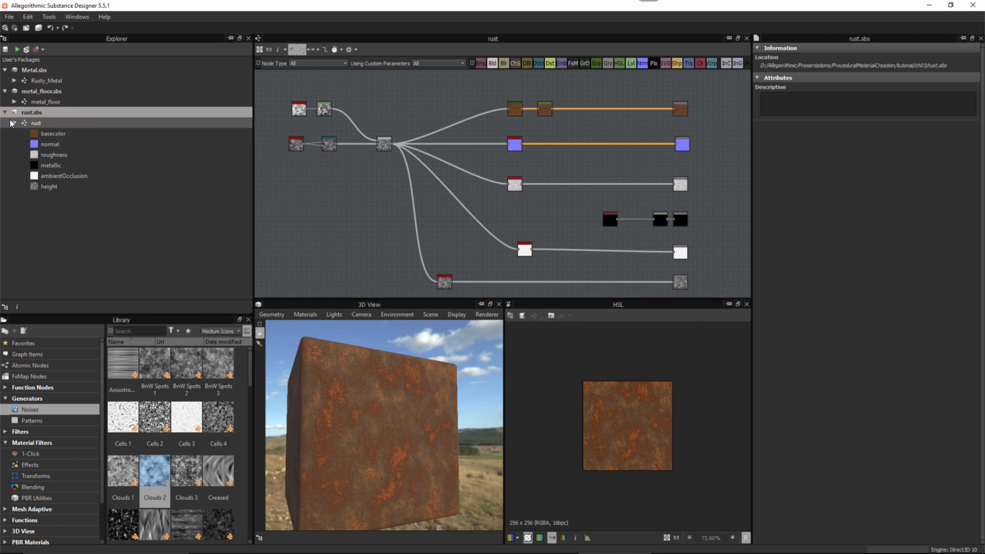
Collapse the rust graph's output list in the Explorer and select the rust.sbs package
{"action": "left_click", "coordinate": [15, 124]}
{"action": "left_click", "coordinate": [56, 93]}
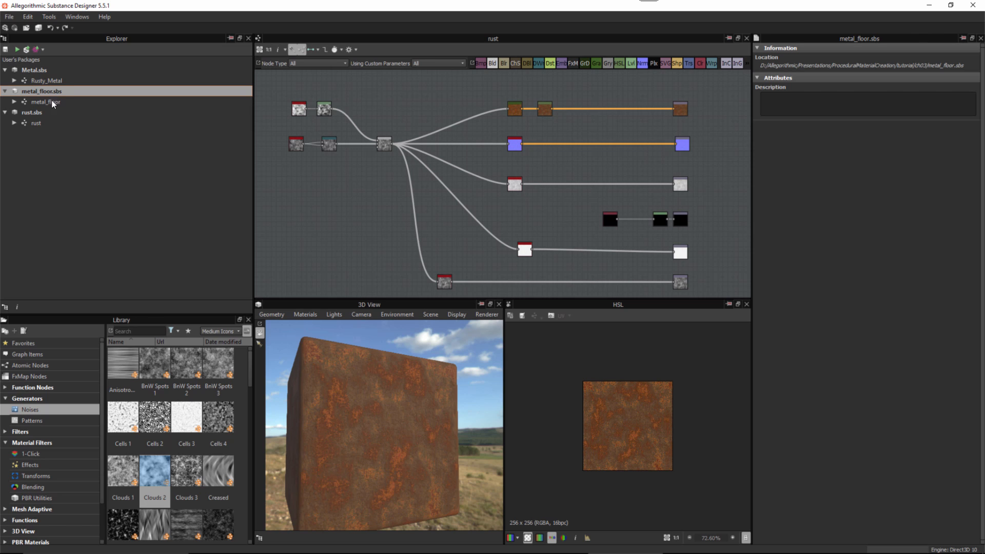
{"action": "left_click", "coordinate": [45, 113]}
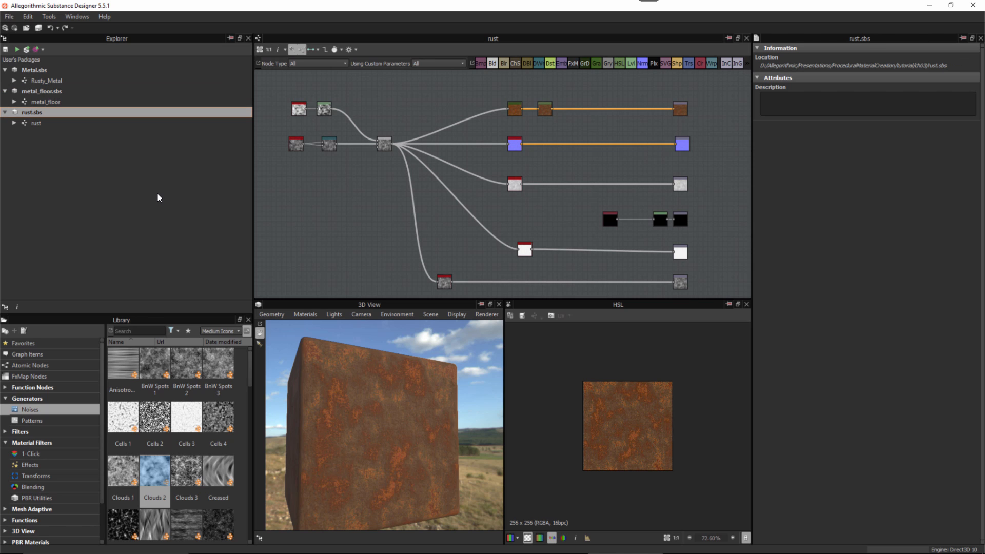